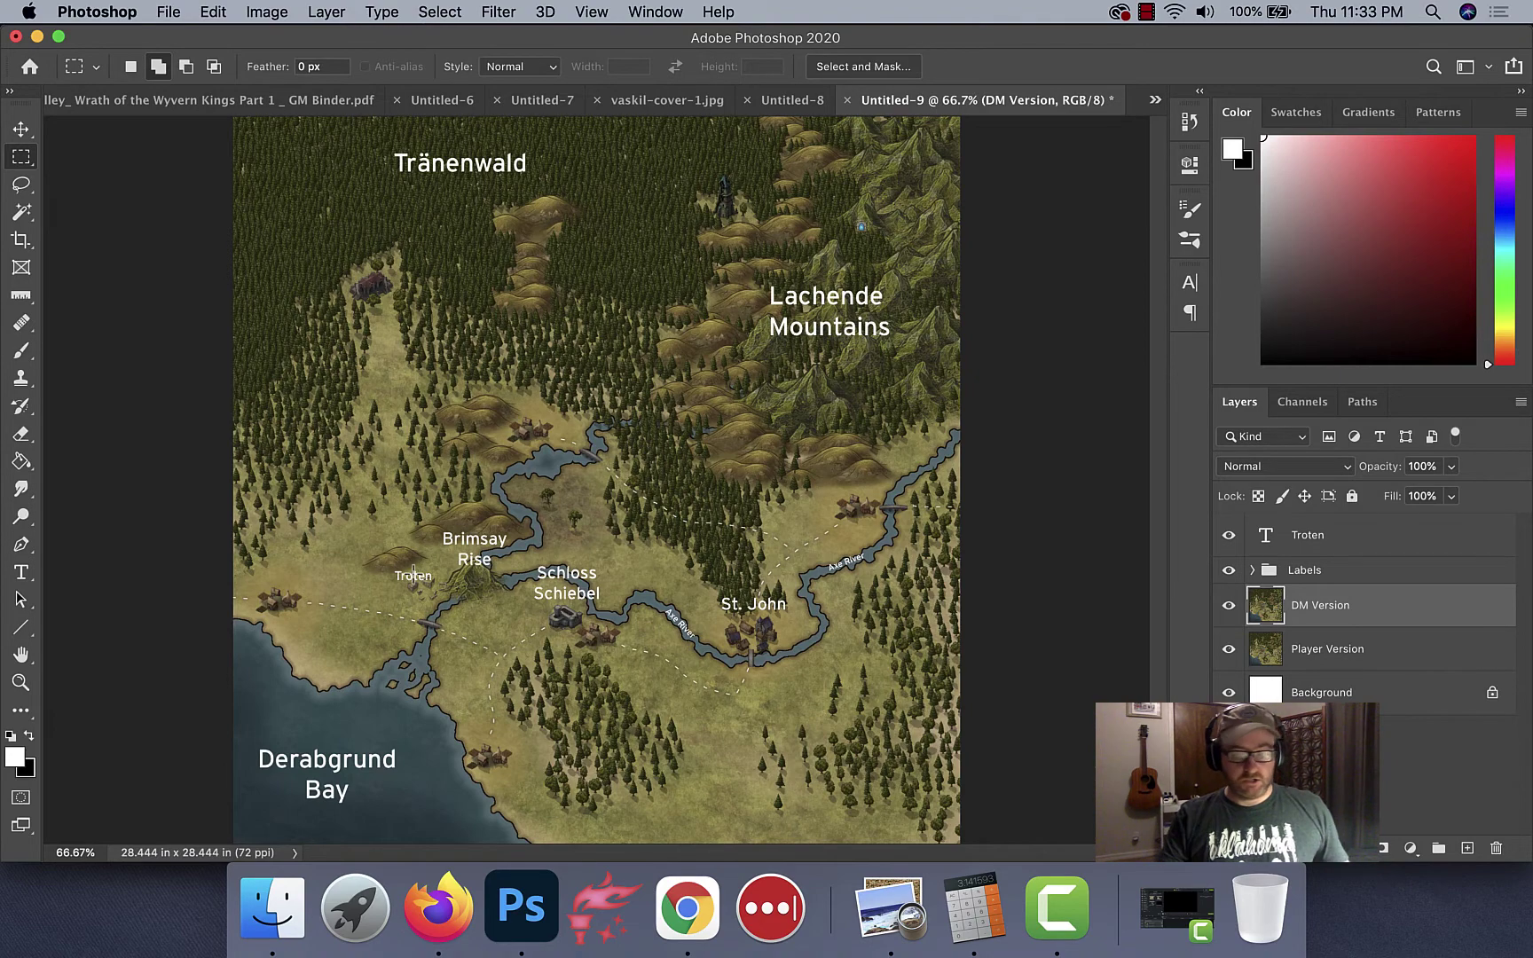
Step: Move the Troten label up and to the right so it sits just above the ruins west of Brimsay Rise
{"action": "key", "text": "super+equal"}
{"action": "key", "text": "super+equal"}
{"action": "scroll", "coordinate": [677, 395], "scroll_direction": "left", "scroll_amount": 10}
{"action": "scroll", "coordinate": [677, 395], "scroll_direction": "down", "scroll_amount": 5}
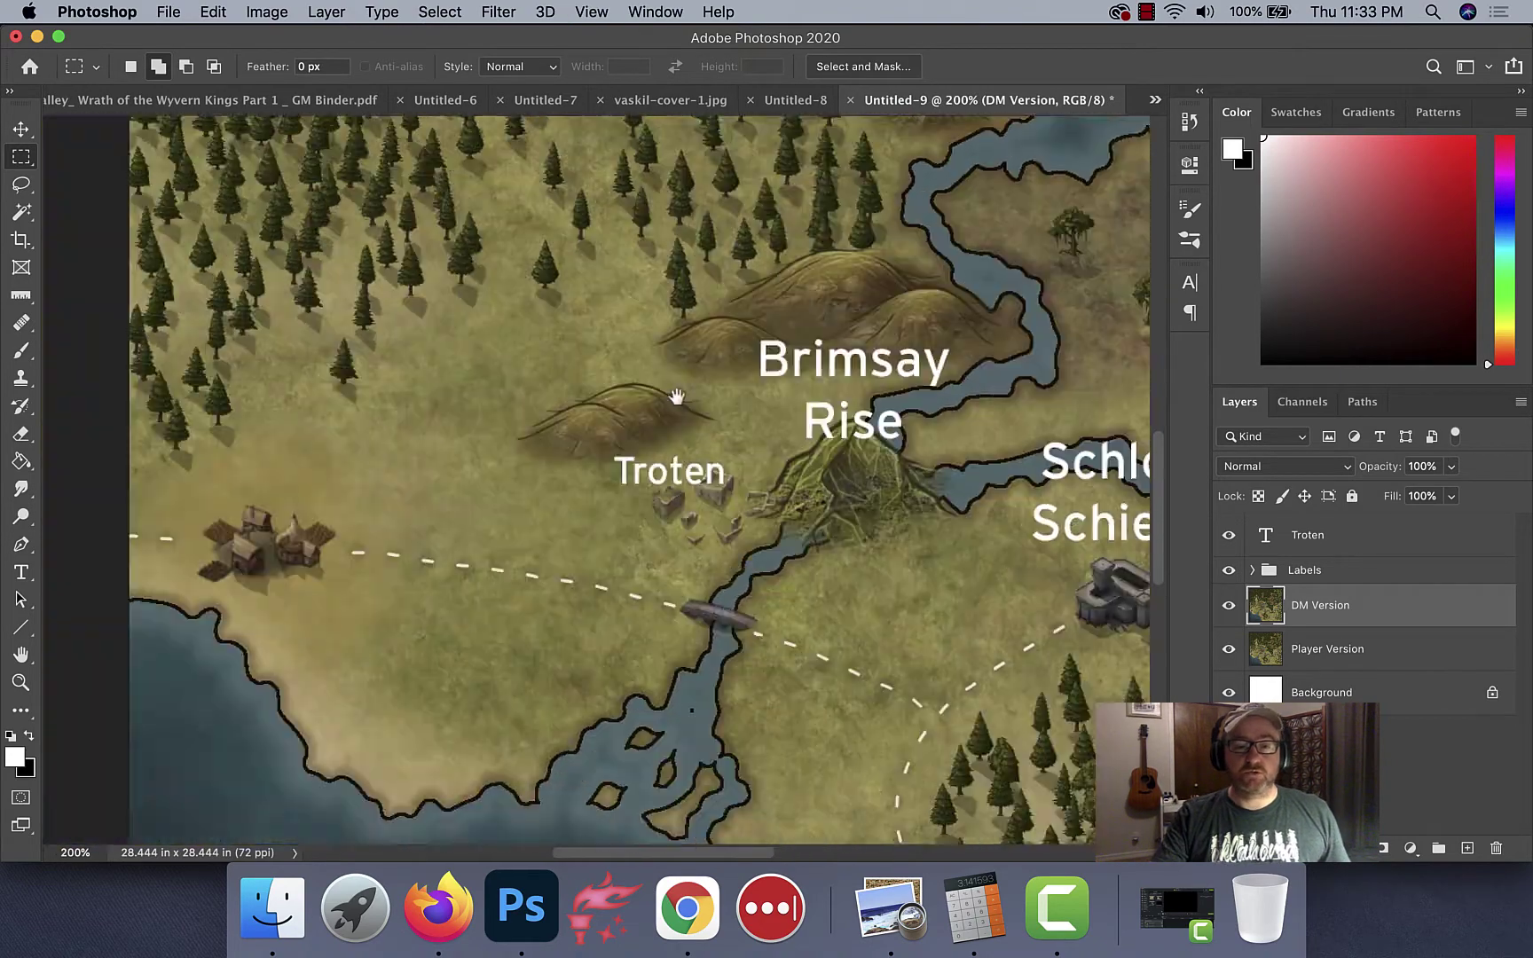
{"action": "left_click_drag", "start_coordinate": [677, 396], "coordinate": [552, 560]}
{"action": "key", "text": "v"}
{"action": "left_click", "coordinate": [554, 633]}
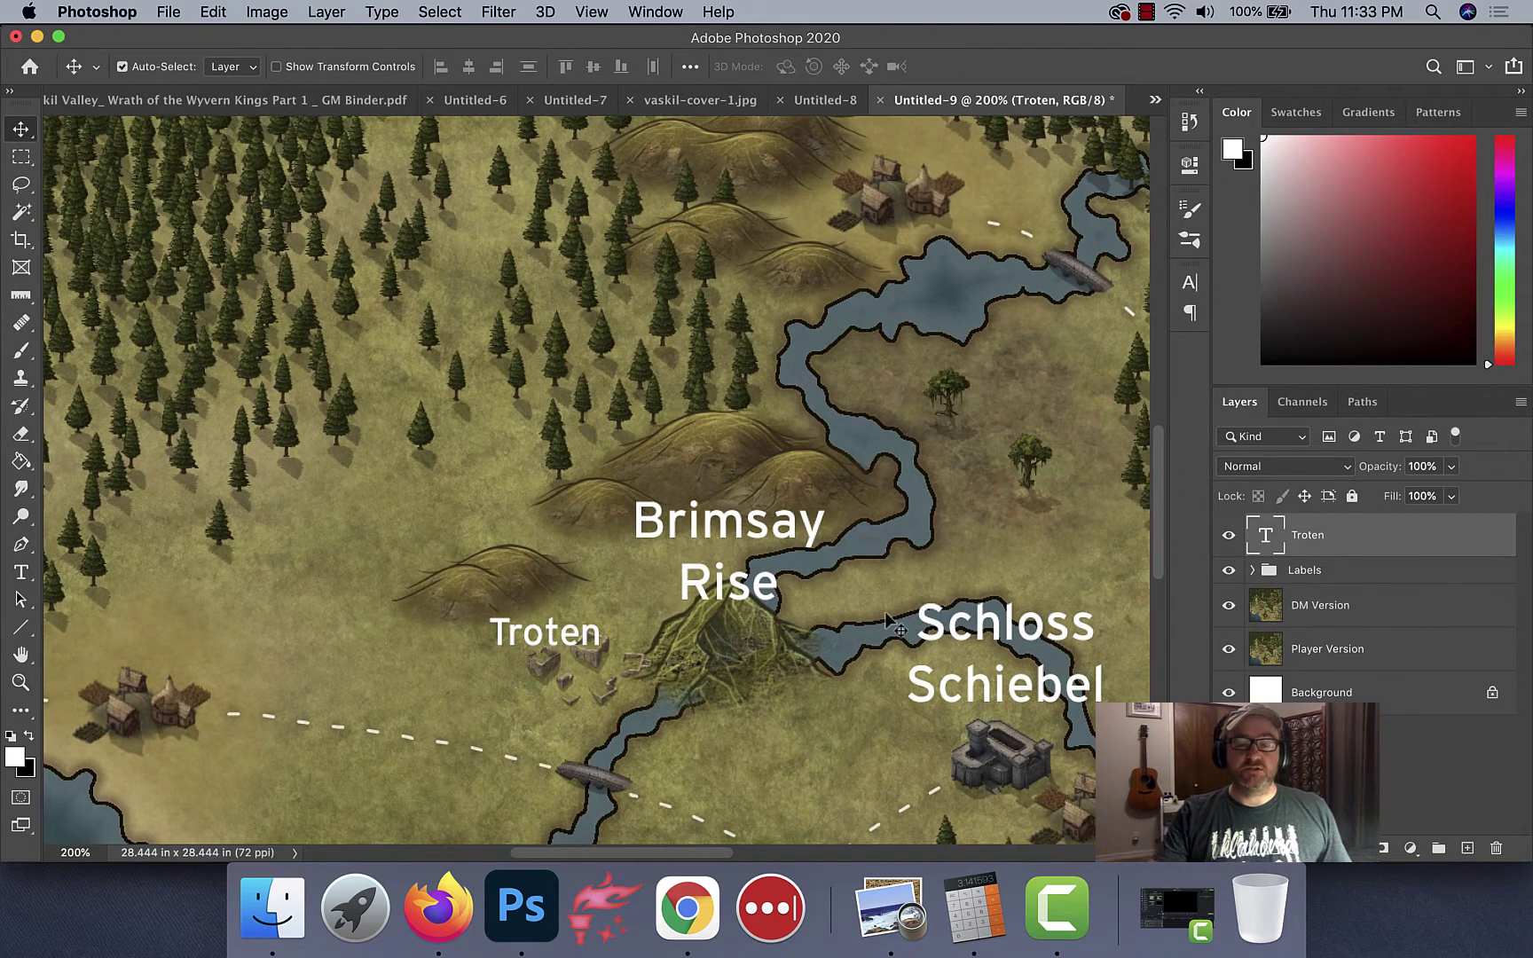
{"action": "key", "text": "Right"}
{"action": "key", "text": "Right"}
{"action": "key", "text": "Right"}
{"action": "key", "text": "Right"}
{"action": "key", "text": "Right"}
{"action": "key", "text": "Right"}
{"action": "key", "text": "Right"}
{"action": "key", "text": "Right"}
{"action": "key", "text": "Right"}
{"action": "key", "text": "Right"}
{"action": "key", "text": "Right"}
{"action": "key", "text": "Right"}
{"action": "key", "text": "Up"}
{"action": "key", "text": "Up"}
{"action": "key", "text": "Up"}
{"action": "key", "text": "Up"}
{"action": "key", "text": "Up"}
{"action": "key", "text": "Up"}
{"action": "key", "text": "Right"}
{"action": "key", "text": "Right"}
{"action": "key", "text": "Right"}
{"action": "key", "text": "Right"}
{"action": "key", "text": "Right"}
{"action": "key", "text": "Right"}
{"action": "key", "text": "Up"}
{"action": "key", "text": "Up"}
{"action": "key", "text": "Up"}
{"action": "key", "text": "Up"}
{"action": "key", "text": "Up"}
{"action": "key", "text": "Up"}
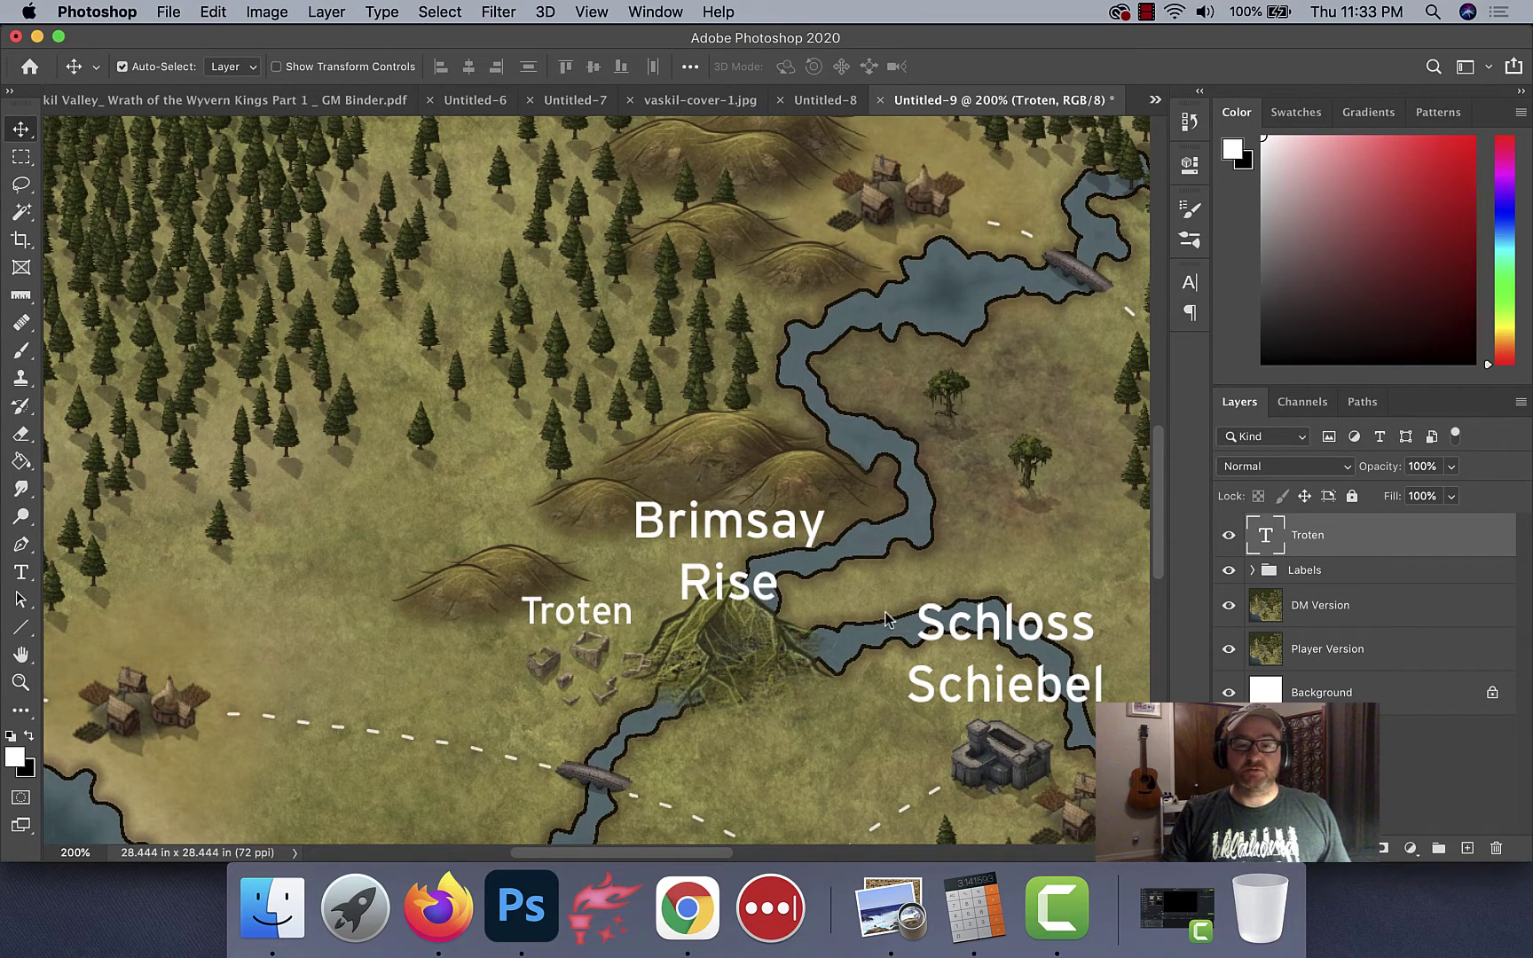
{"action": "key", "text": "Right"}
{"action": "key", "text": "Right"}
{"action": "key", "text": "Right"}
{"action": "key", "text": "Right"}
{"action": "key", "text": "Right"}
{"action": "key", "text": "Right"}
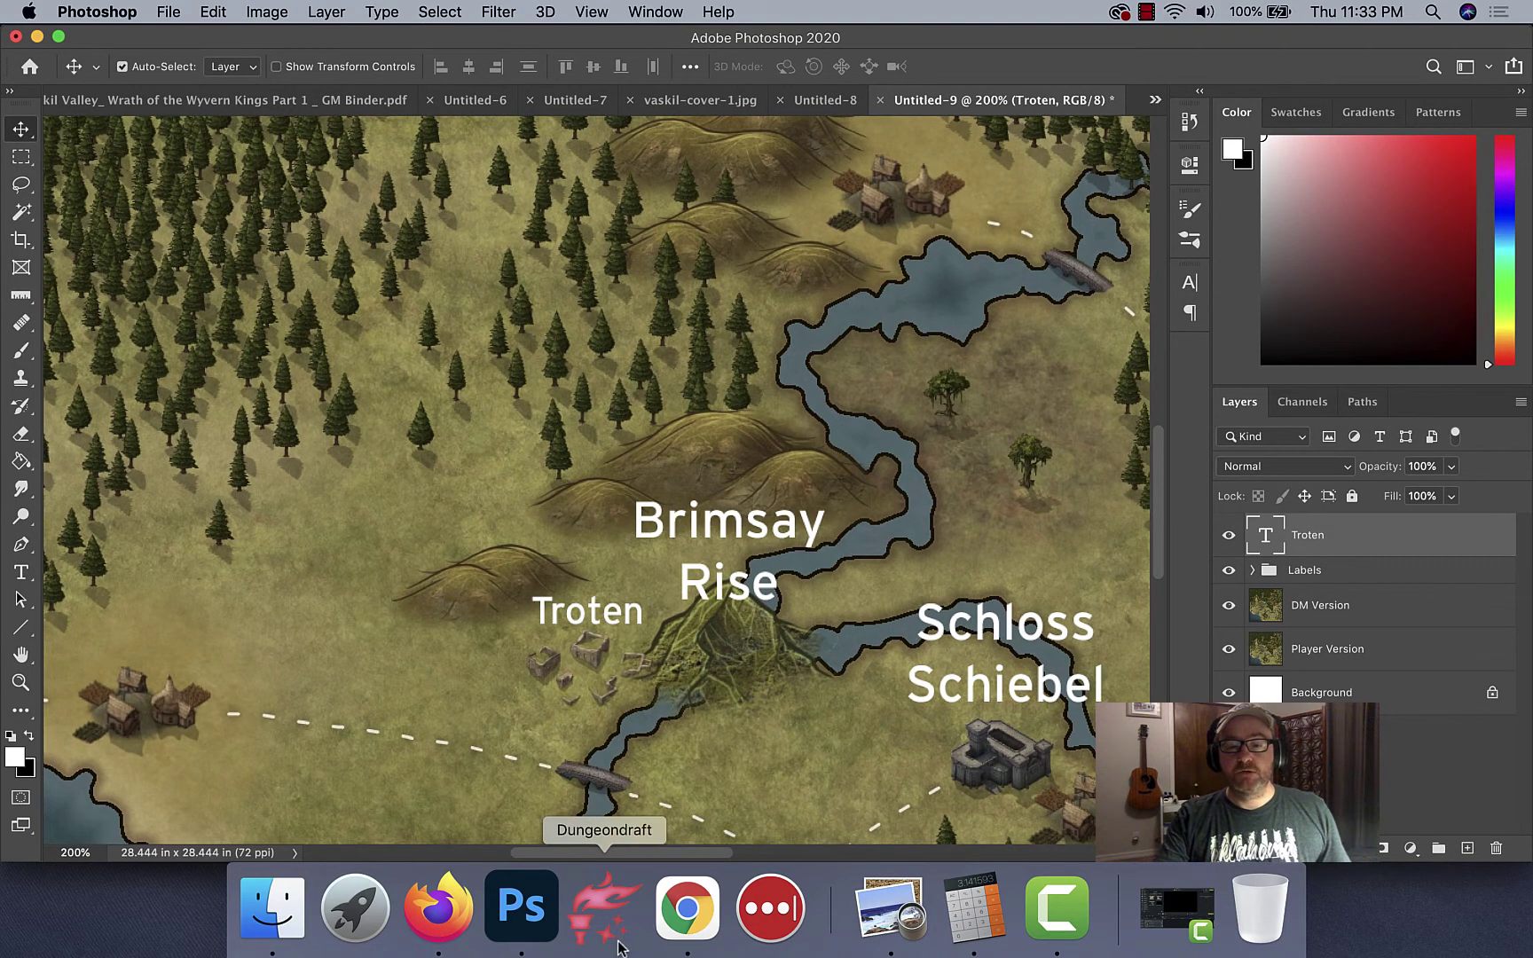
Step: Switch to Chrome and copy the name Marchkirchen from the West European town names generator
{"action": "left_click", "coordinate": [671, 929]}
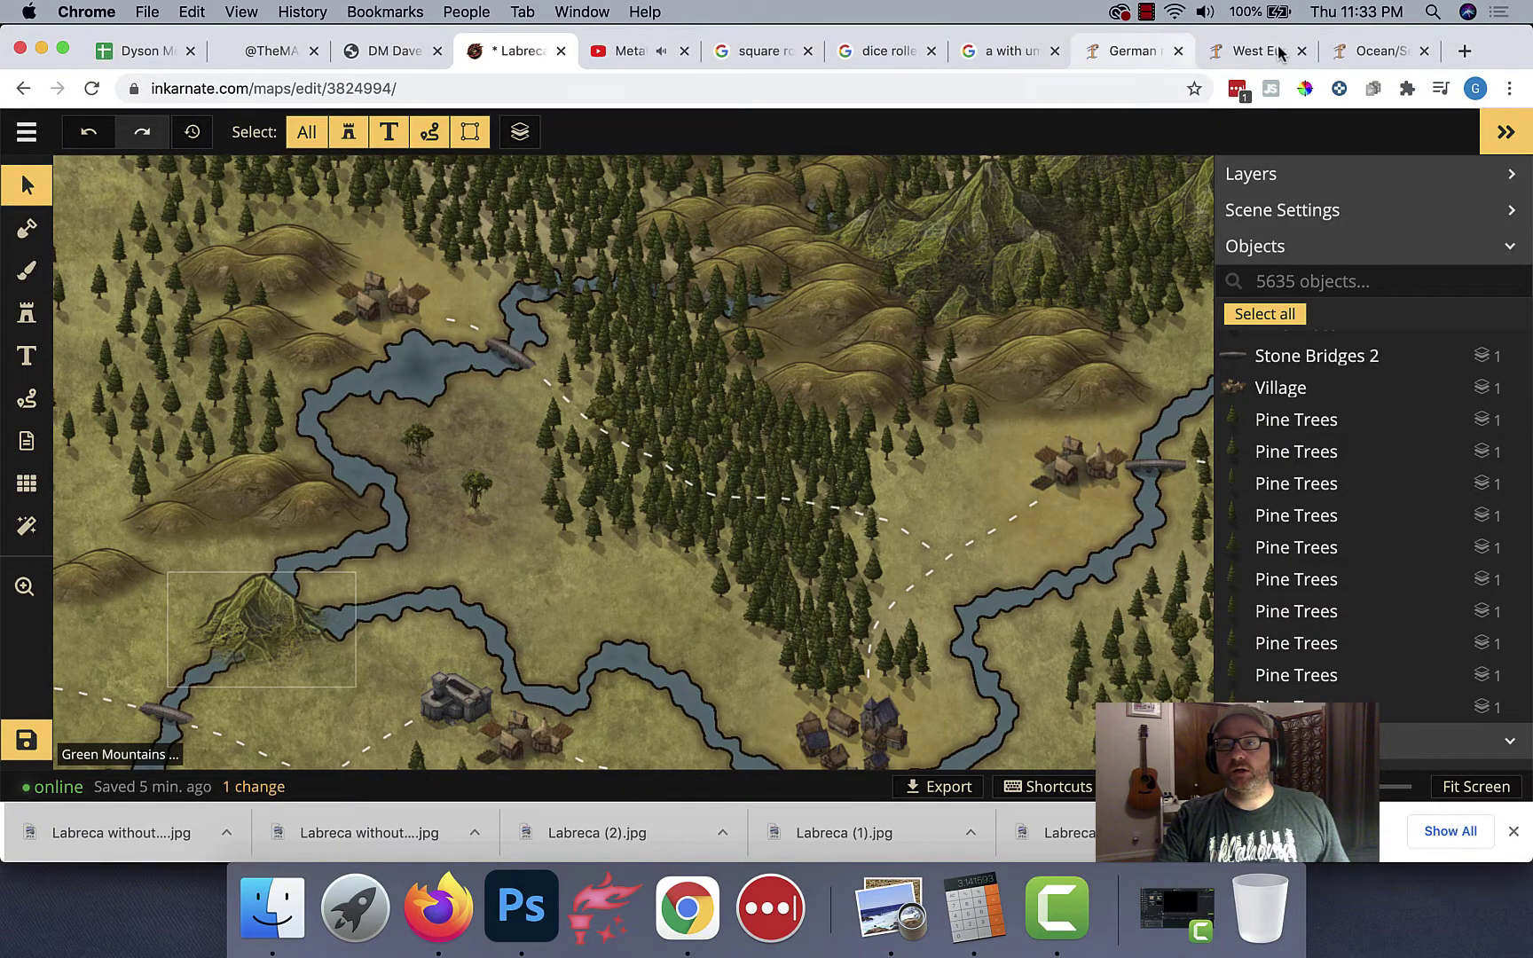
{"action": "left_click", "coordinate": [1251, 53]}
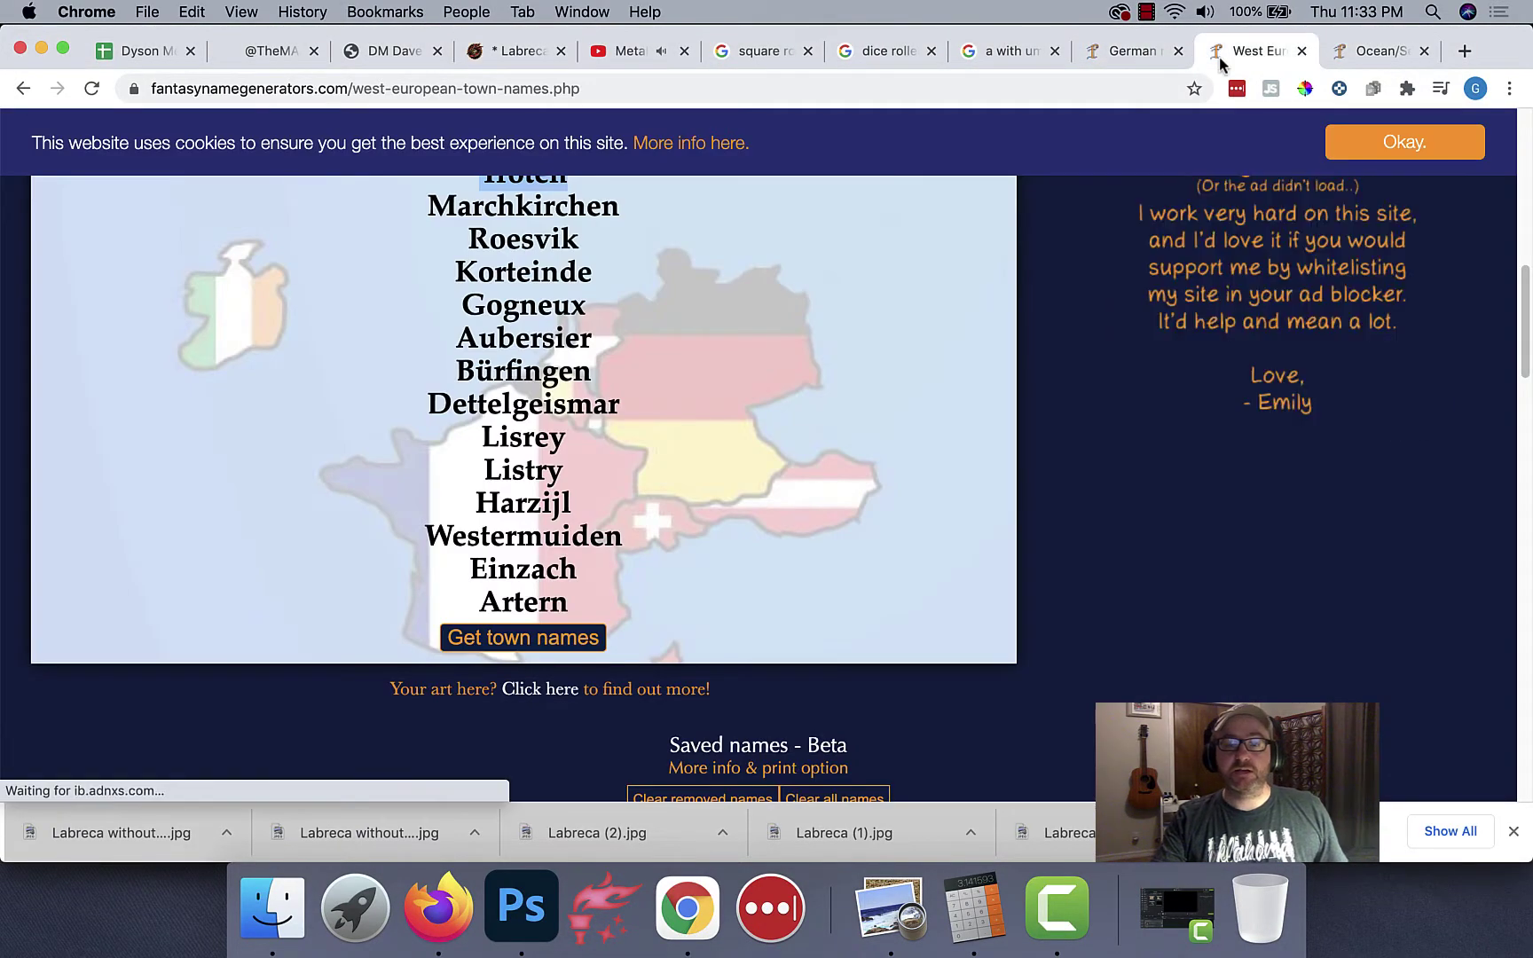
{"action": "scroll", "coordinate": [678, 316], "scroll_direction": "up", "scroll_amount": 3}
{"action": "double_click", "coordinate": [621, 330]}
{"action": "key", "text": "super+c"}
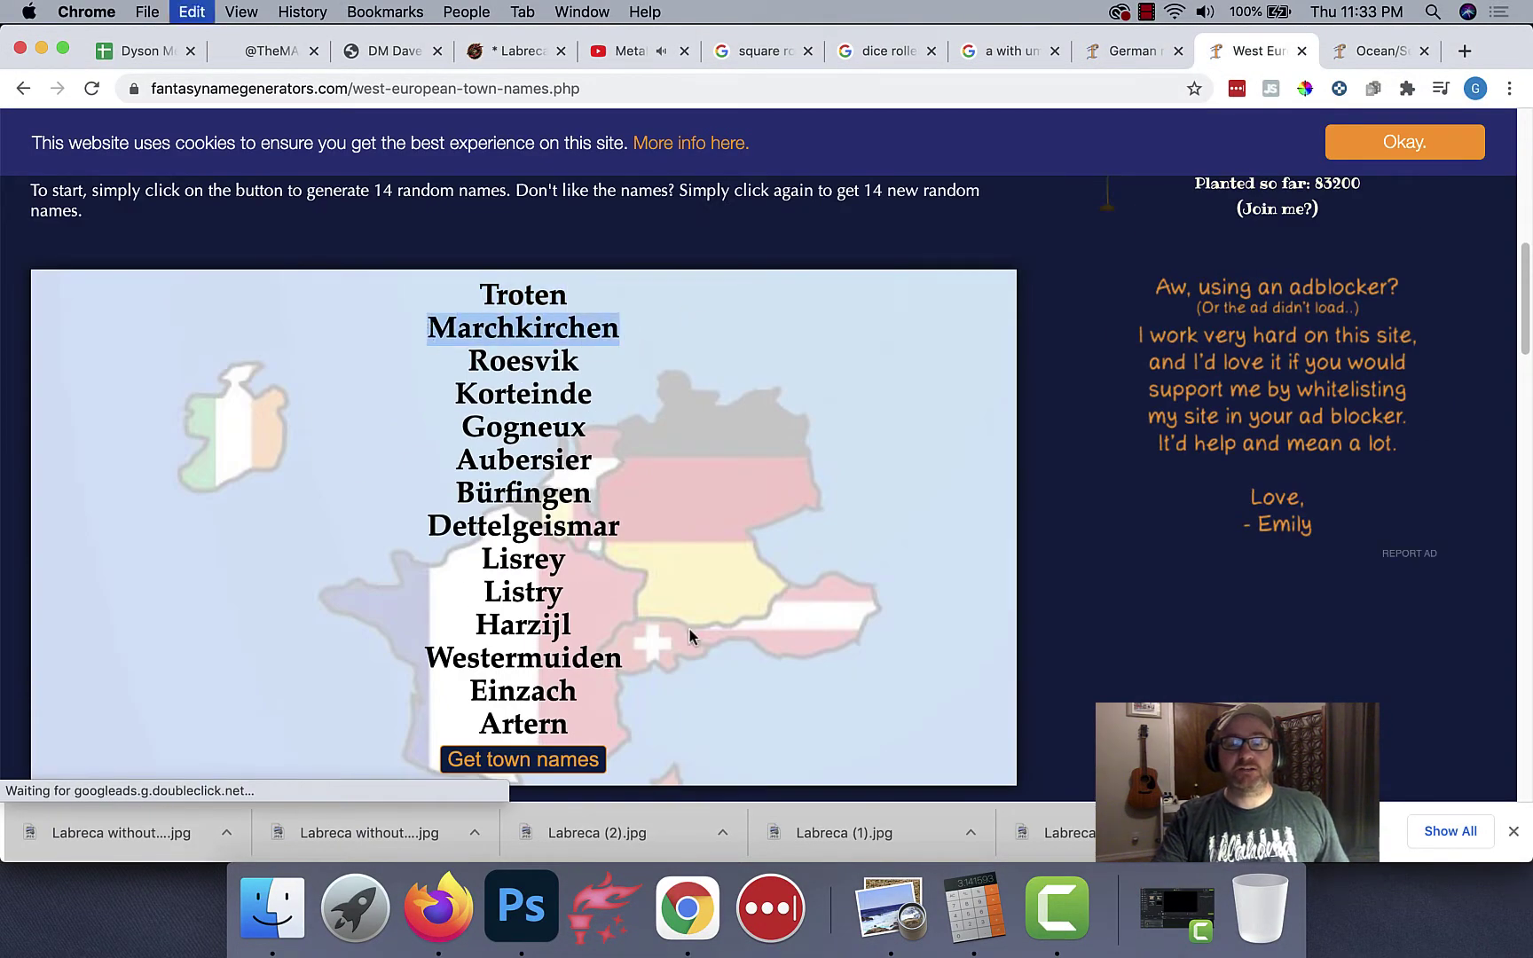
Step: Return to Photoshop, add the text label Marchkirchen at the western coastal village and center it just above the houses
{"action": "left_click", "coordinate": [523, 903]}
{"action": "left_click_drag", "start_coordinate": [381, 557], "coordinate": [627, 411]}
{"action": "scroll", "coordinate": [627, 410], "scroll_direction": "right", "scroll_amount": 10}
{"action": "scroll", "coordinate": [627, 411], "scroll_direction": "down", "scroll_amount": 5}
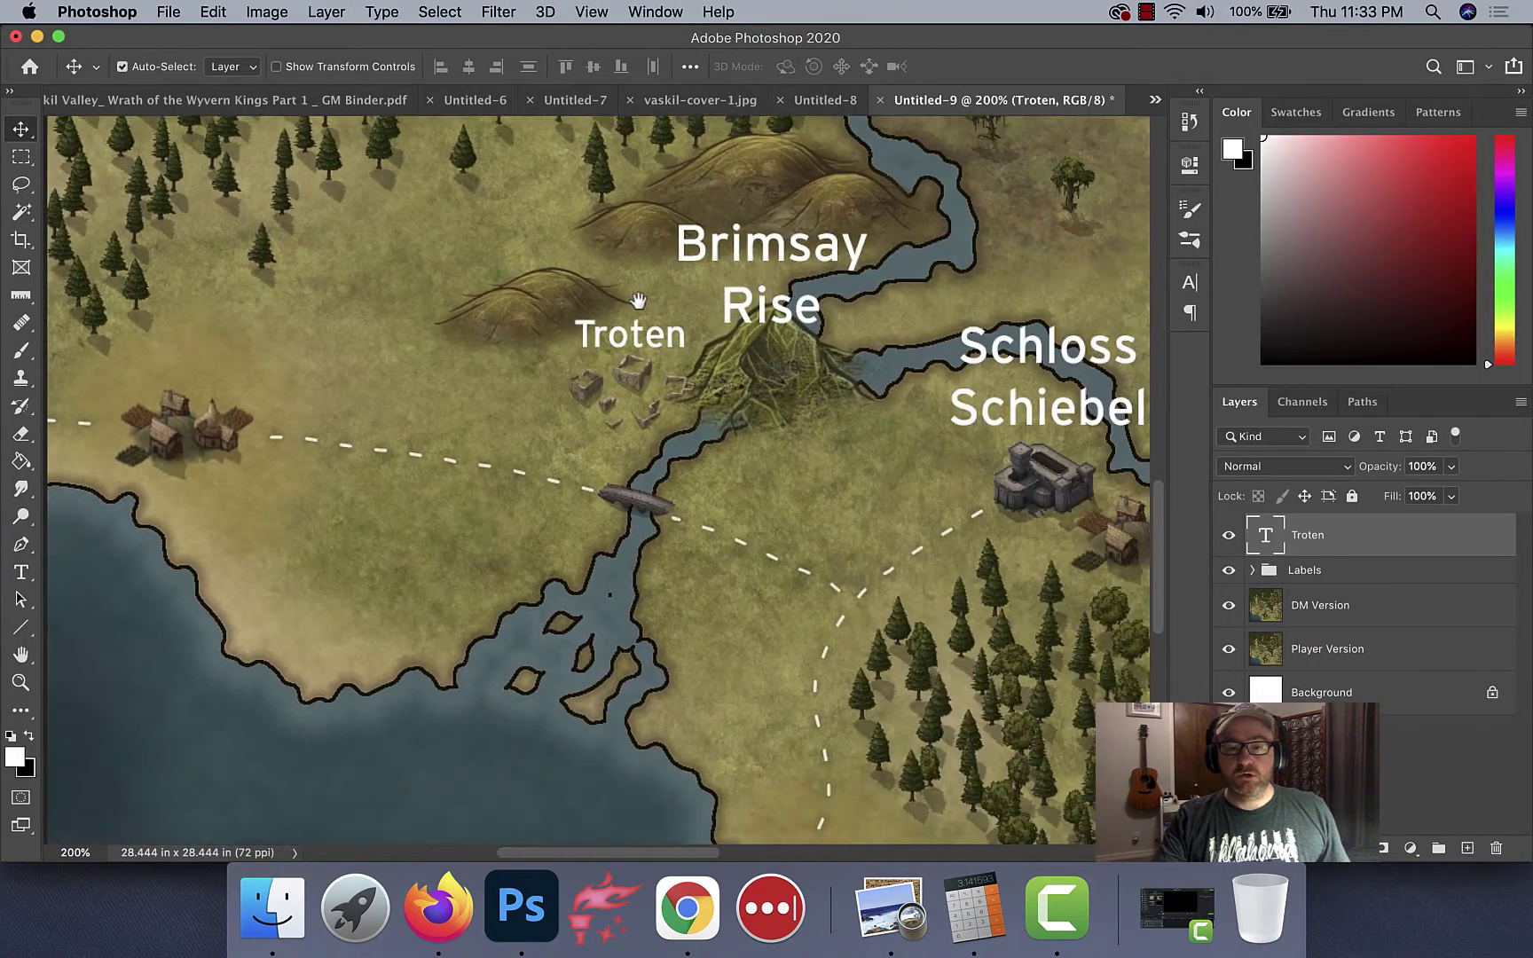
{"action": "scroll", "coordinate": [733, 423], "scroll_direction": "left", "scroll_amount": 10}
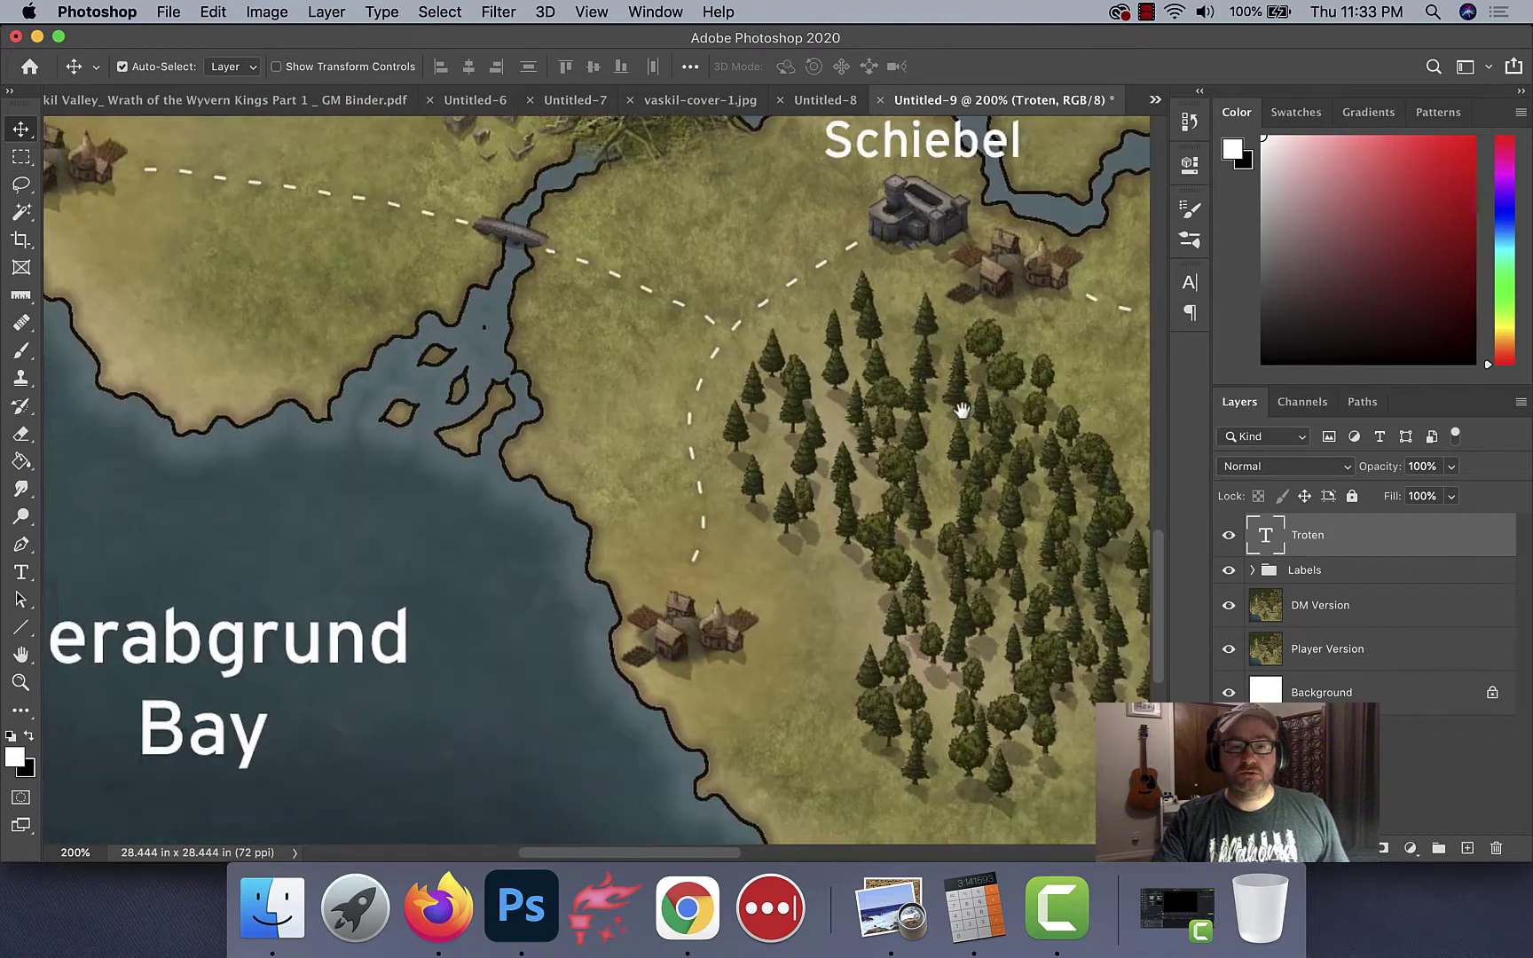
{"action": "scroll", "coordinate": [733, 423], "scroll_direction": "up", "scroll_amount": 4}
{"action": "key", "text": "t"}
{"action": "left_click", "coordinate": [445, 343]}
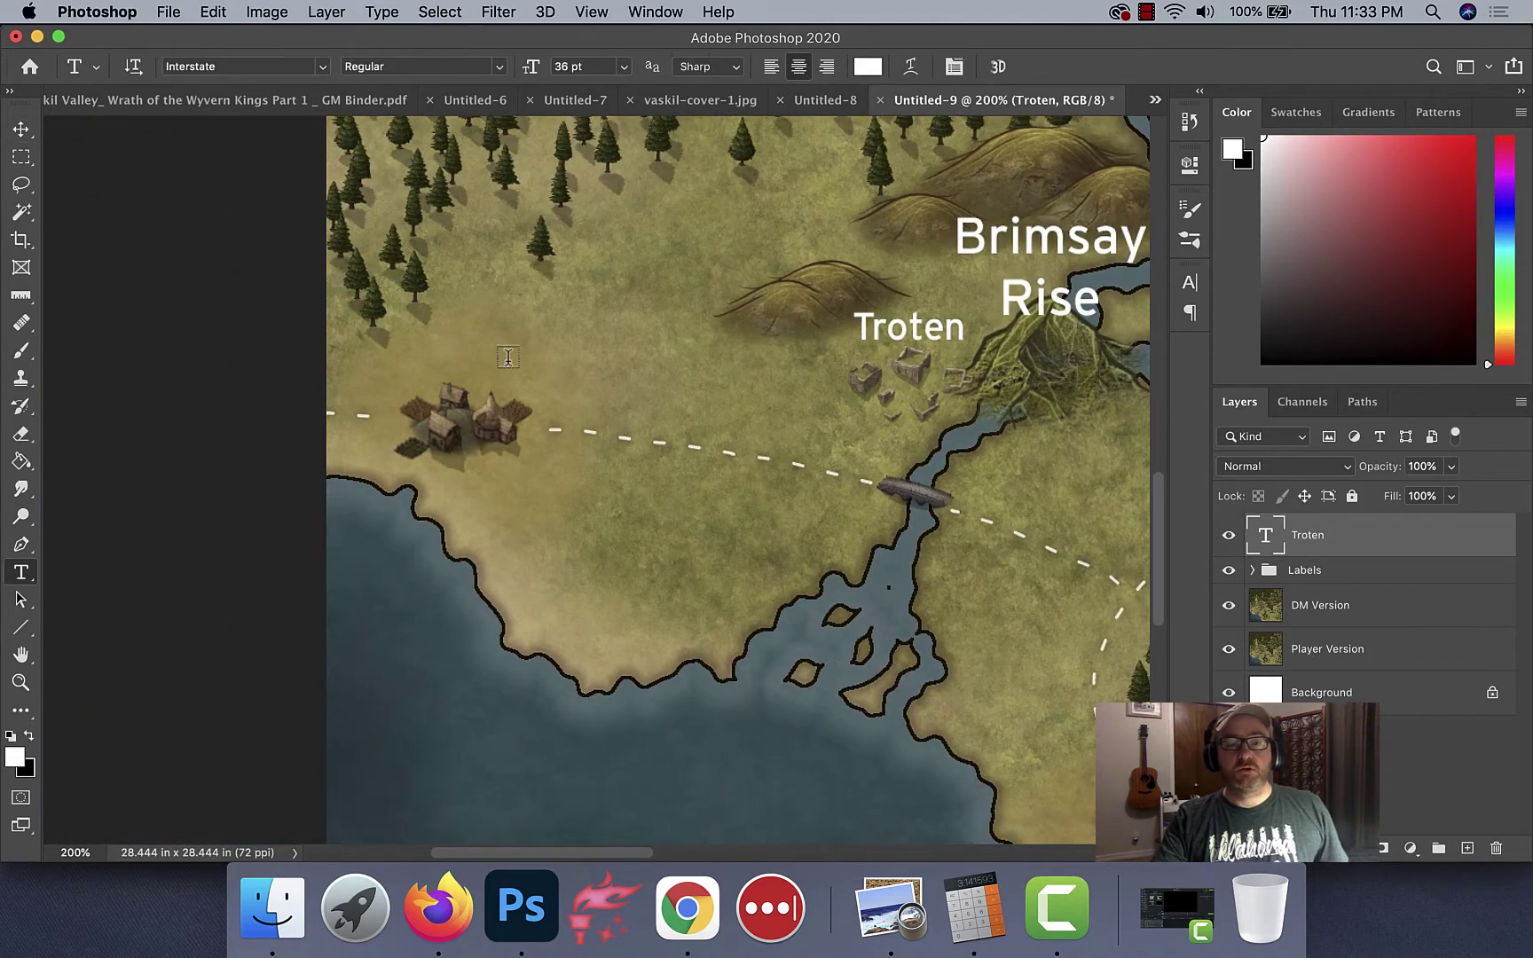
{"action": "type", "text": "Marchkirchen"}
{"action": "key", "text": "Escape"}
{"action": "key", "text": "v"}
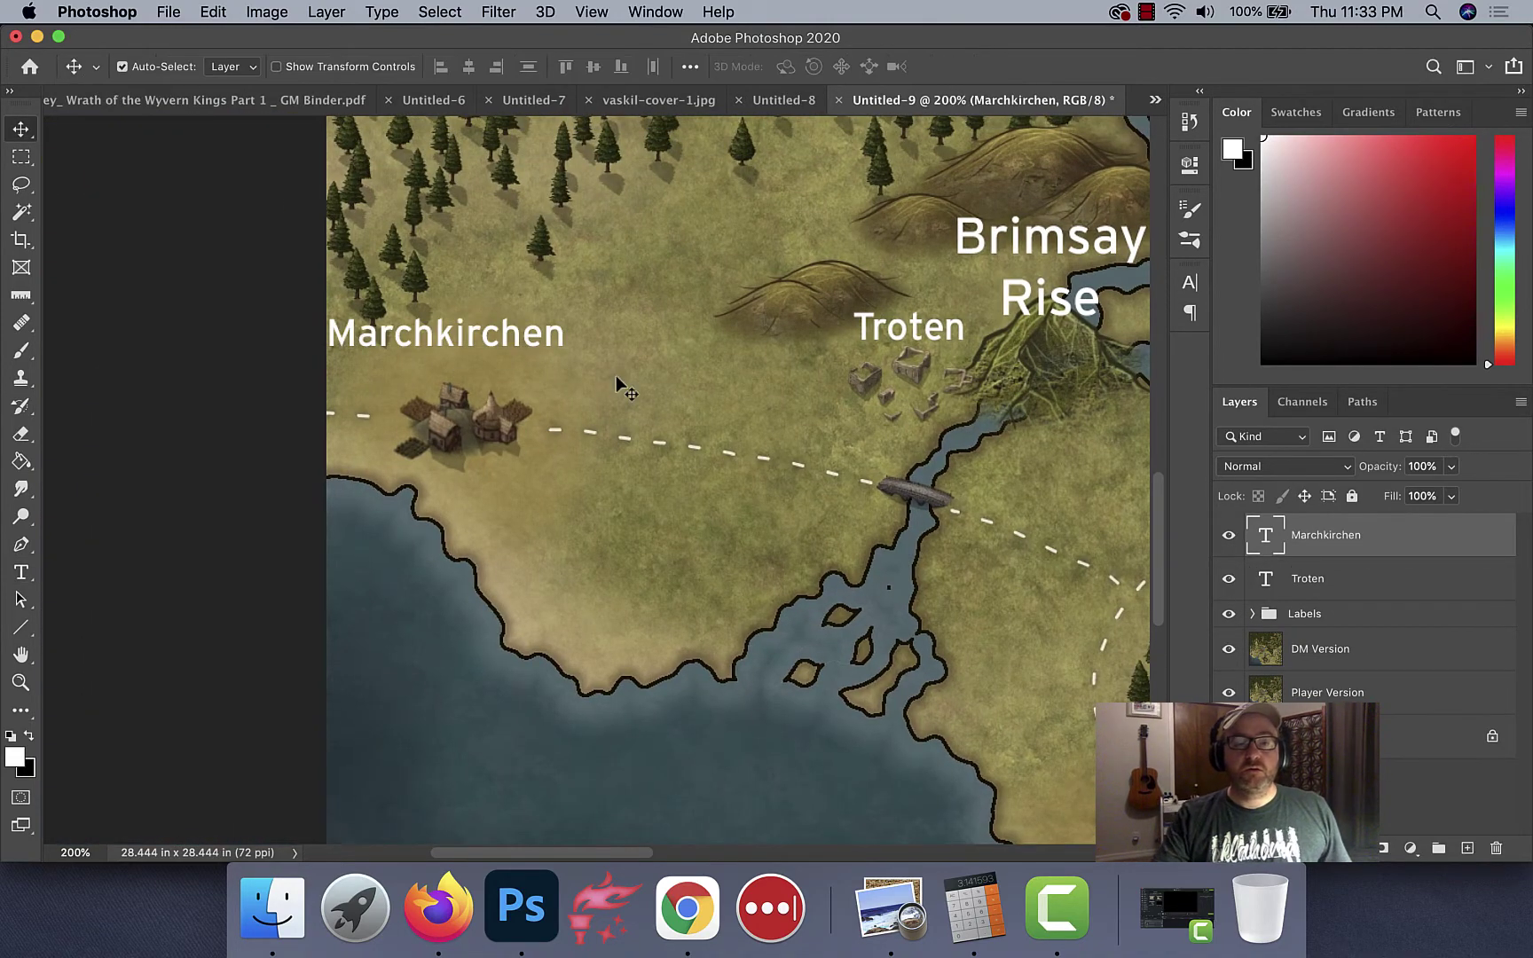
{"action": "left_click_drag", "start_coordinate": [488, 343], "coordinate": [515, 358]}
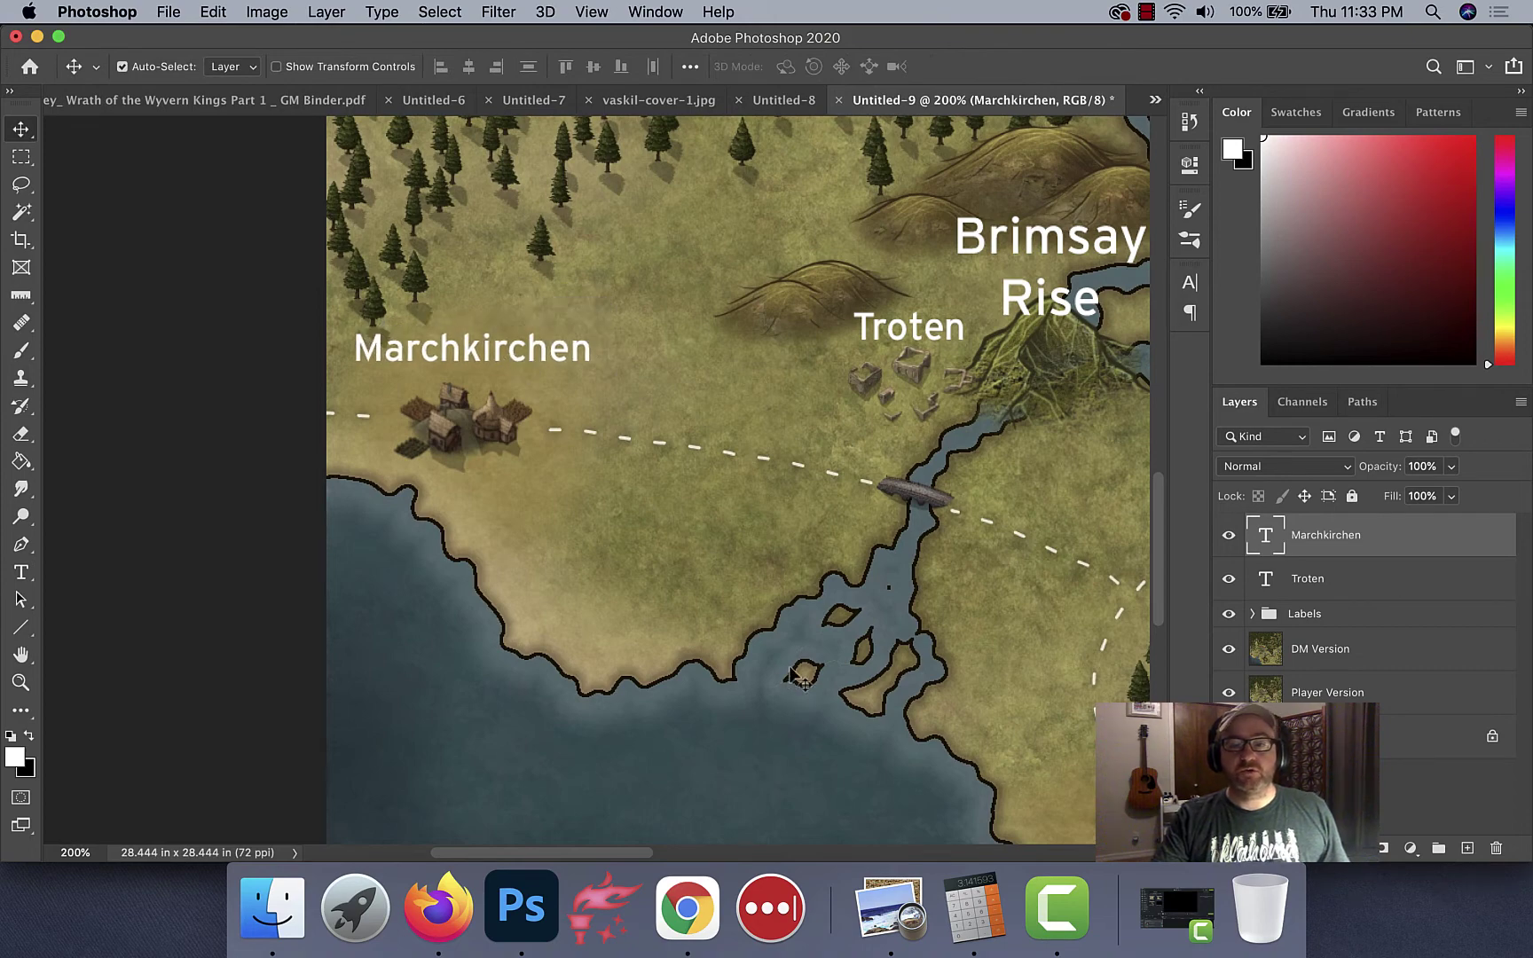
Step: Shift the DM Version map layer slightly up and to the left beneath the labels
{"action": "scroll", "coordinate": [1020, 621], "scroll_direction": "right", "scroll_amount": 5}
{"action": "scroll", "coordinate": [1020, 621], "scroll_direction": "down", "scroll_amount": 2}
{"action": "scroll", "coordinate": [1006, 610], "scroll_direction": "right", "scroll_amount": 6}
{"action": "scroll", "coordinate": [1006, 610], "scroll_direction": "down", "scroll_amount": 3}
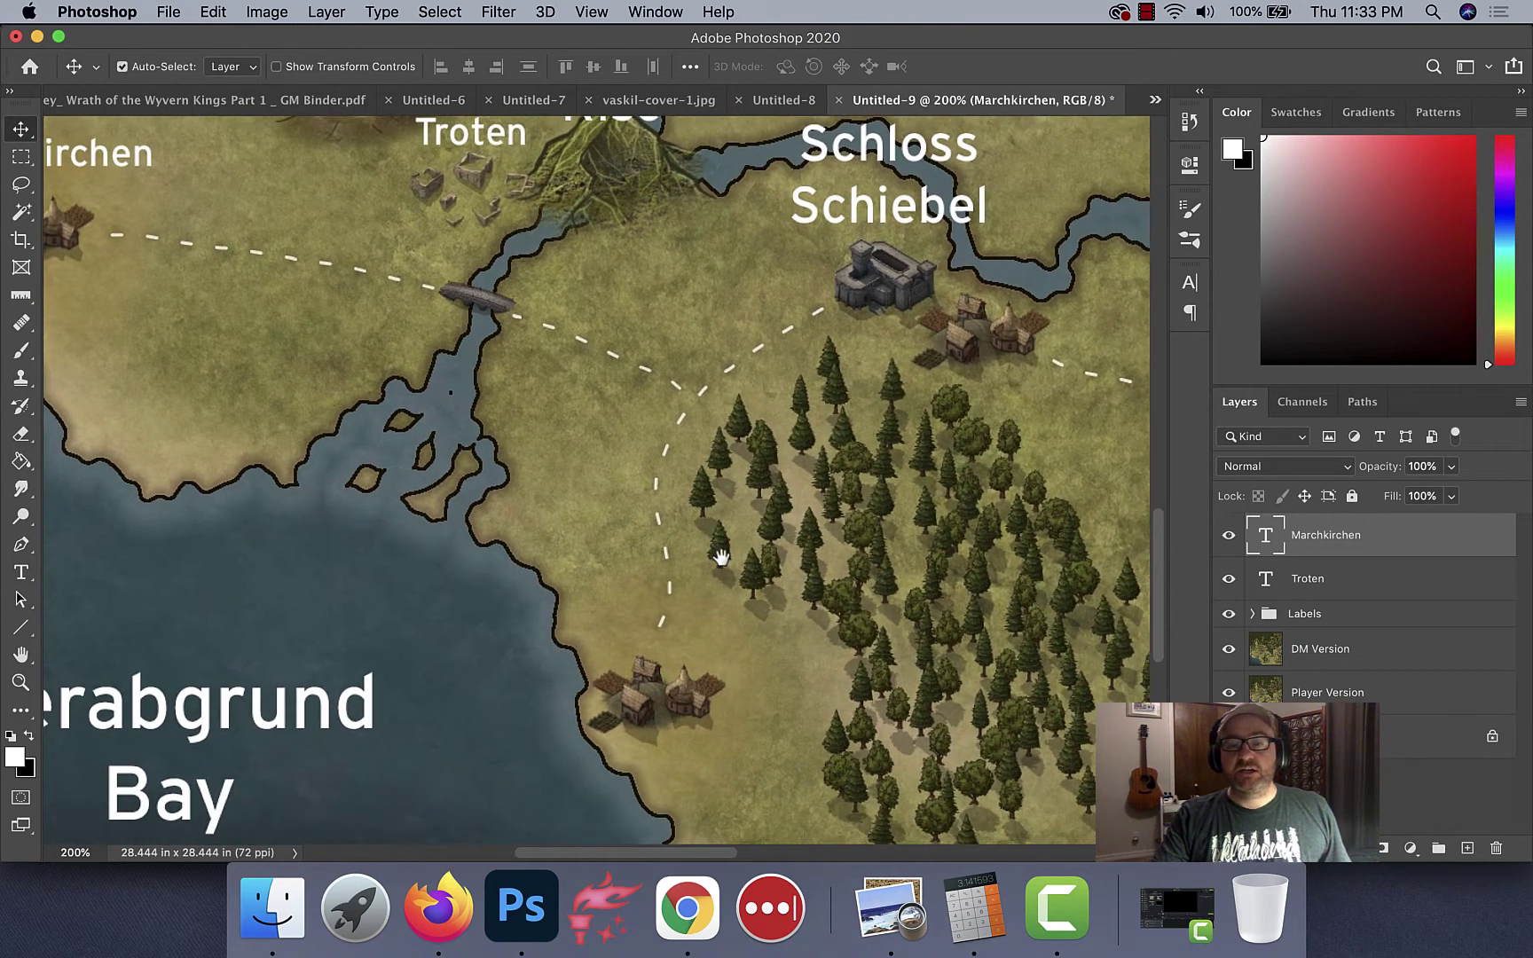
{"action": "left_click_drag", "start_coordinate": [746, 587], "coordinate": [715, 530]}
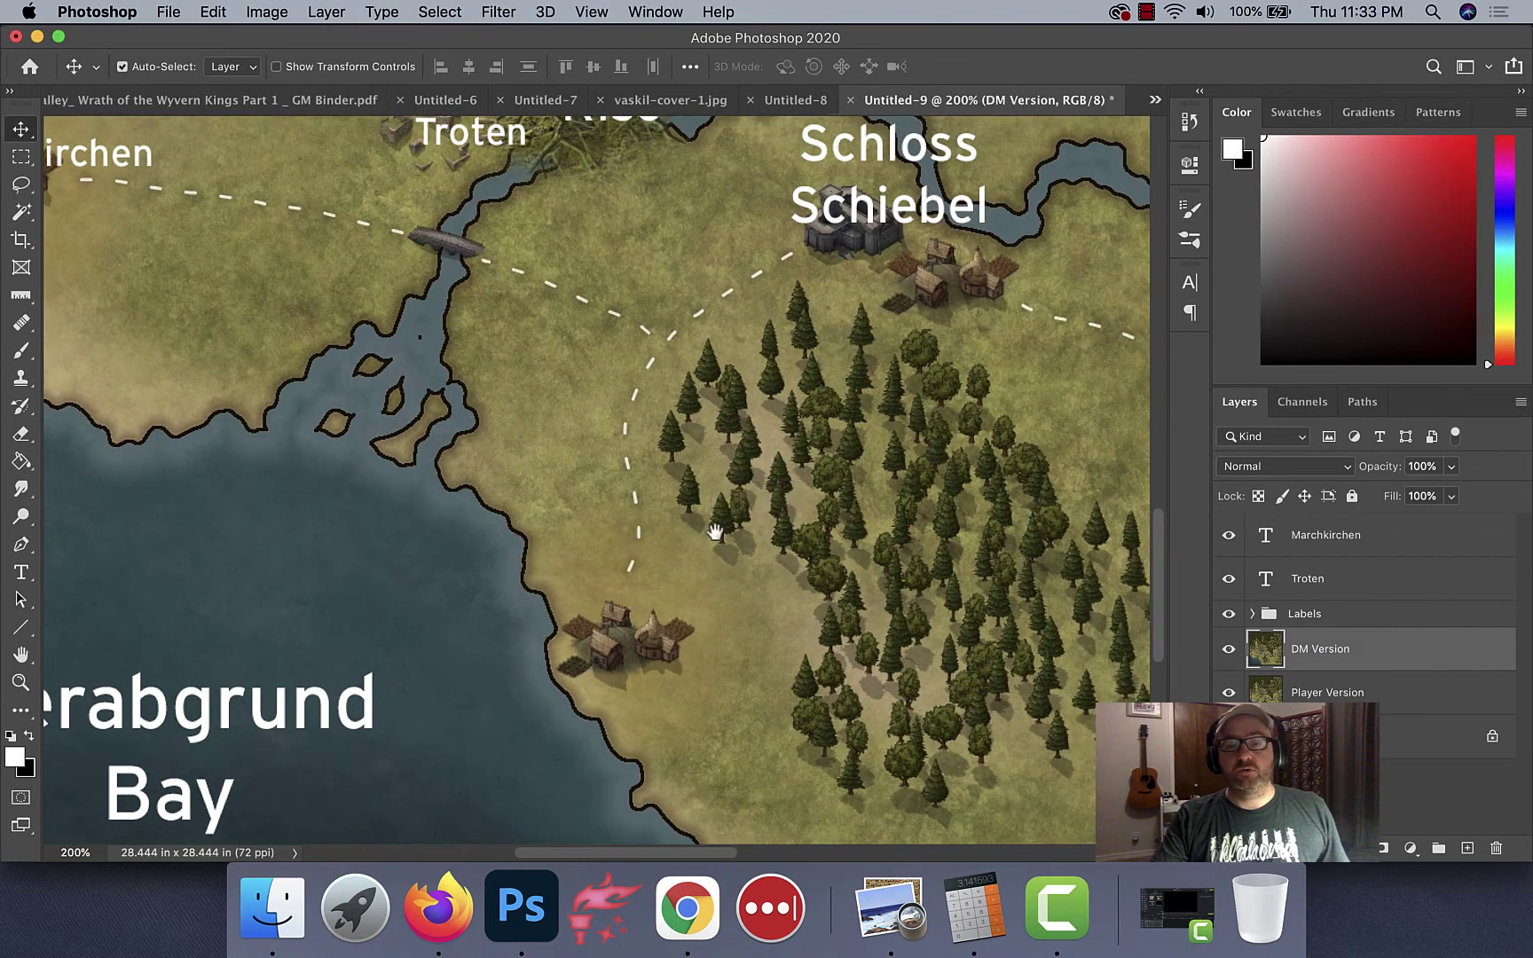
Step: Switch to Chrome, select Roesvik in the town name list and bookmark the generator page
{"action": "left_click", "coordinate": [688, 907]}
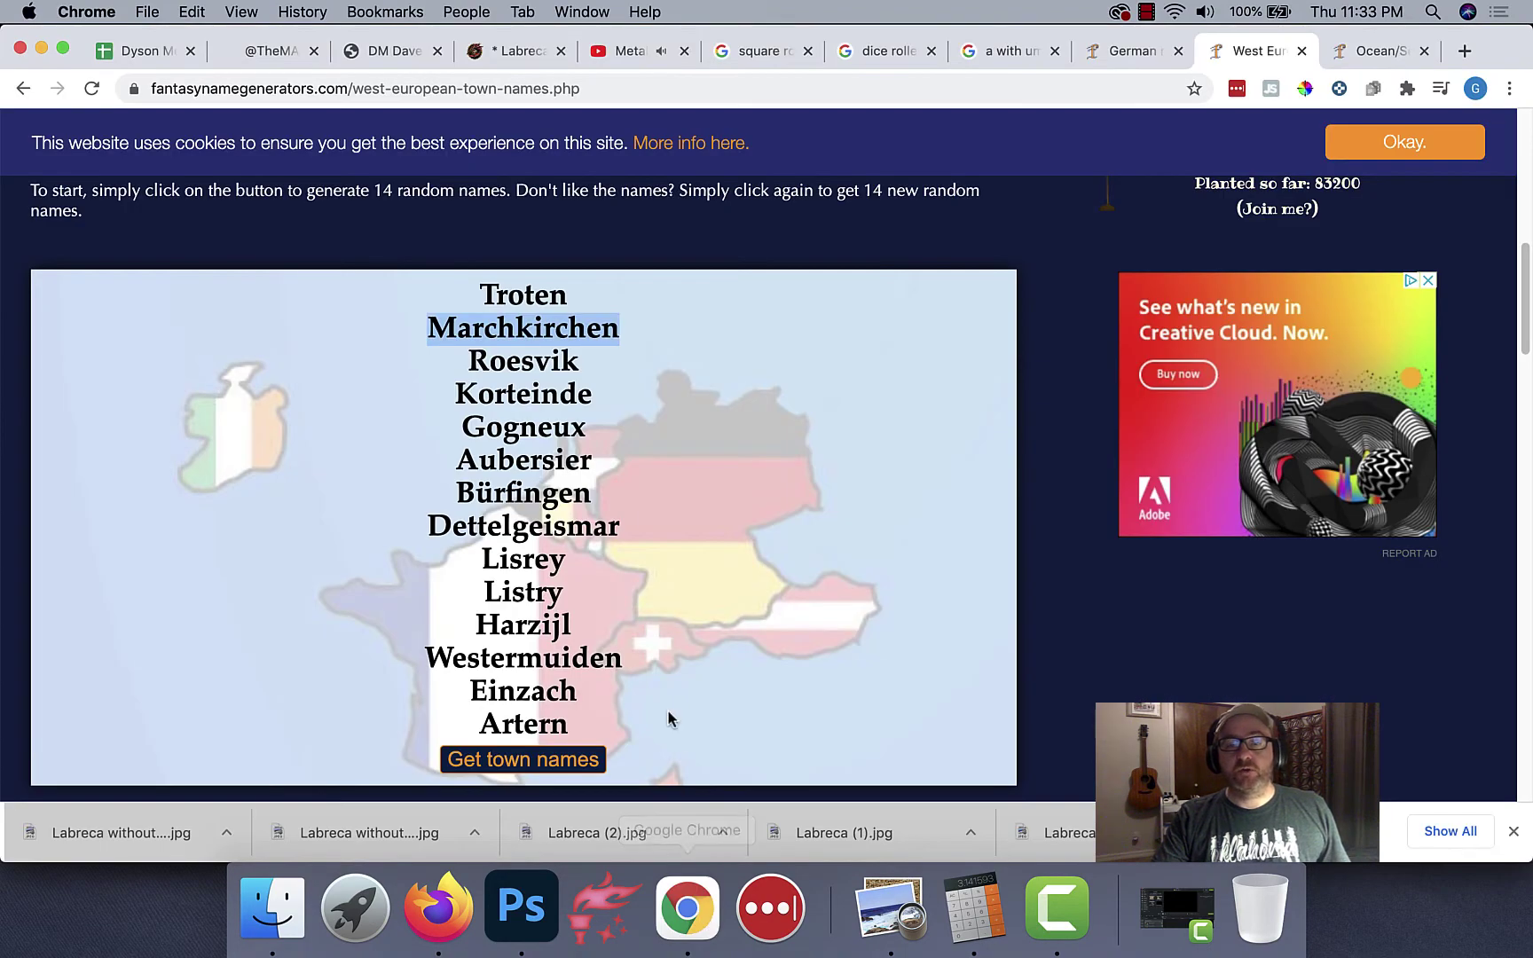
{"action": "double_click", "coordinate": [552, 368]}
{"action": "key", "text": "super+d"}
{"action": "left_click", "coordinate": [521, 904]}
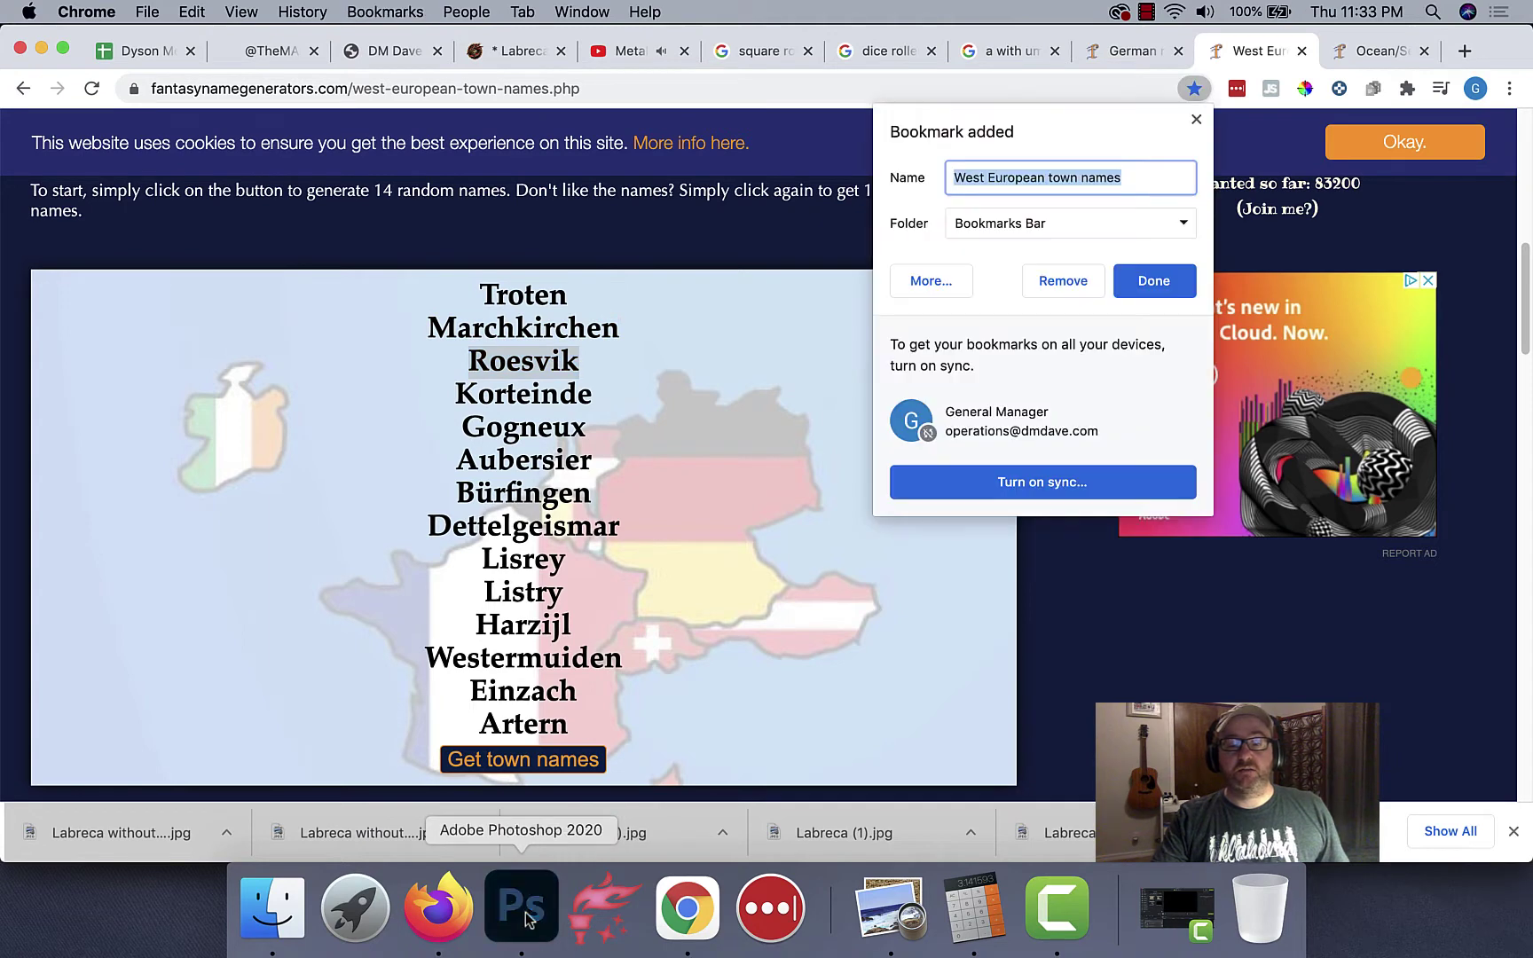
{"action": "left_click", "coordinate": [599, 549]}
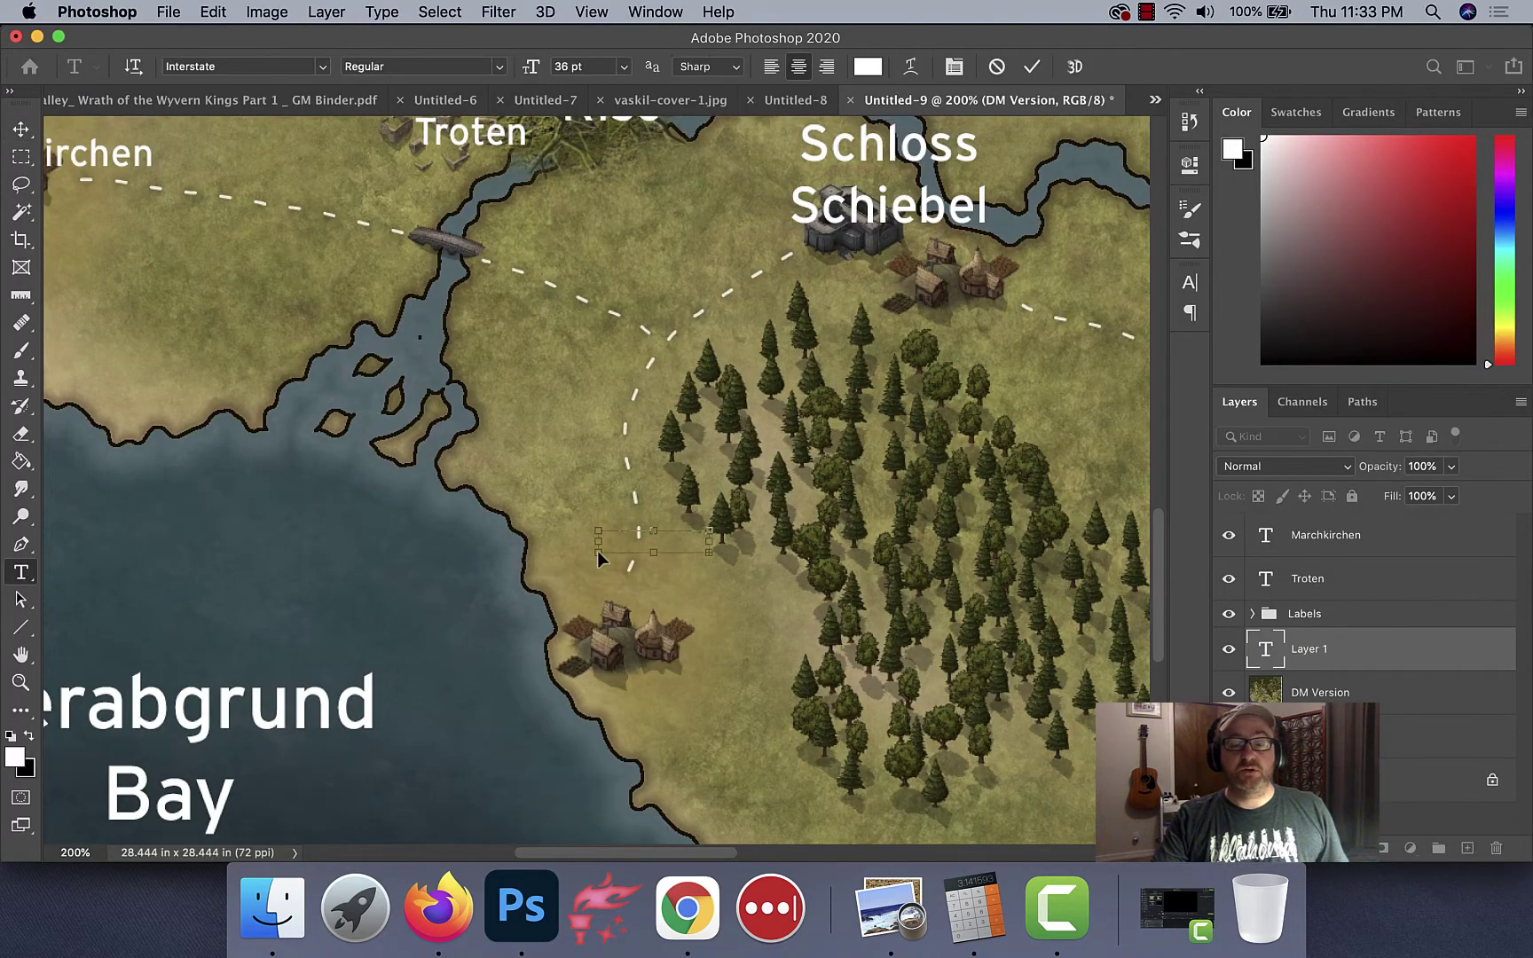
{"action": "key", "text": "super+v"}
{"action": "left_click", "coordinate": [709, 565]}
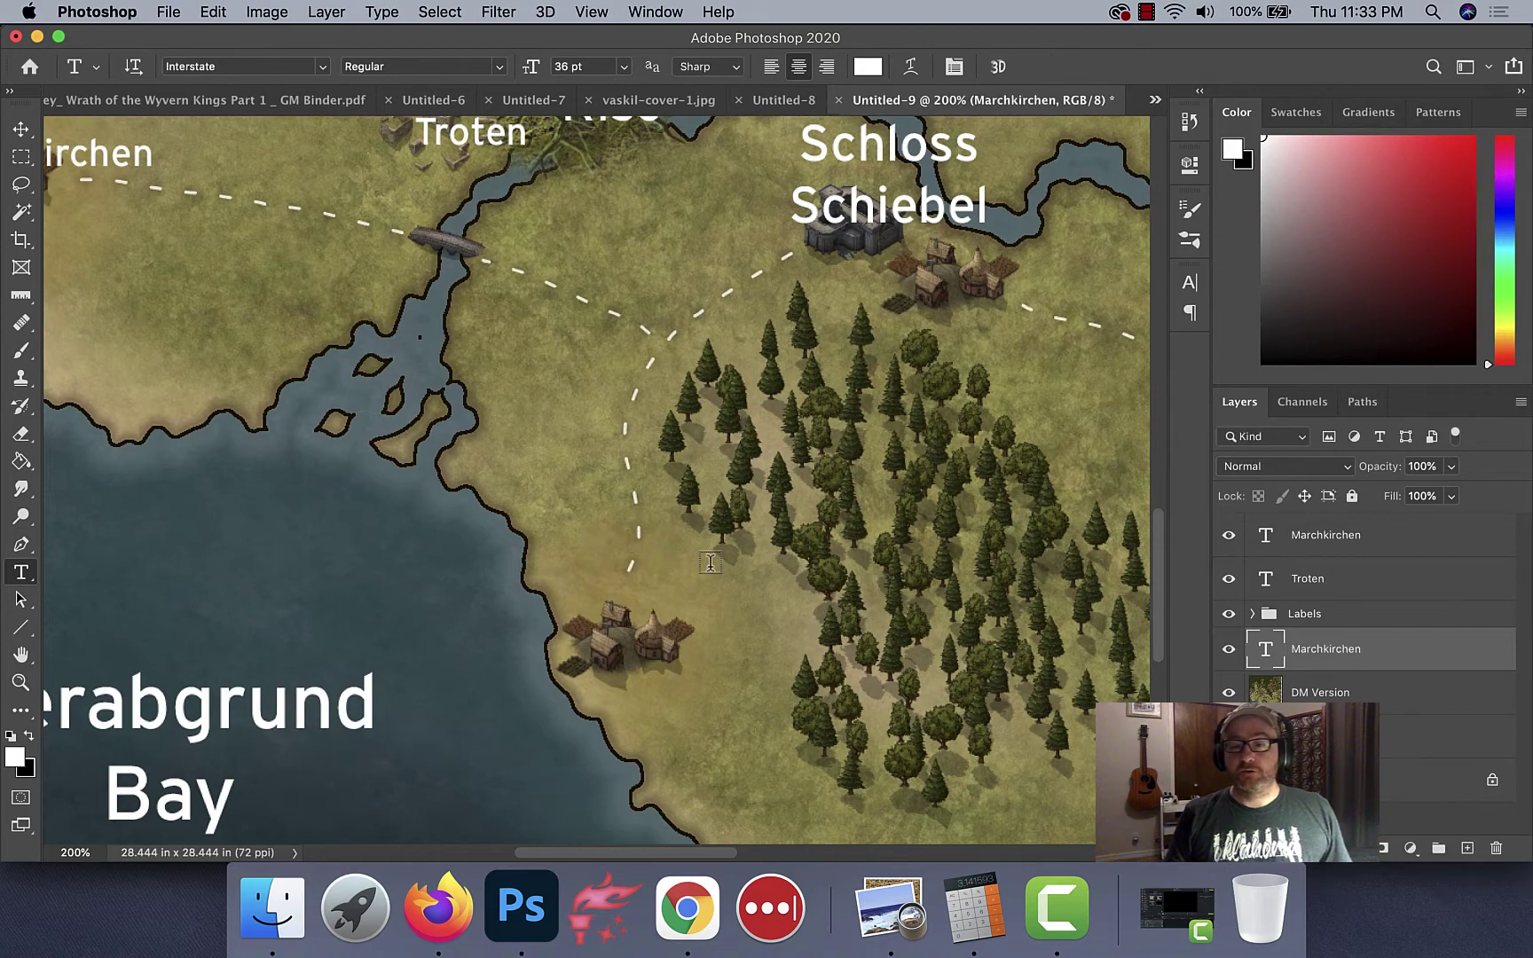
{"action": "key", "text": "BackSpace"}
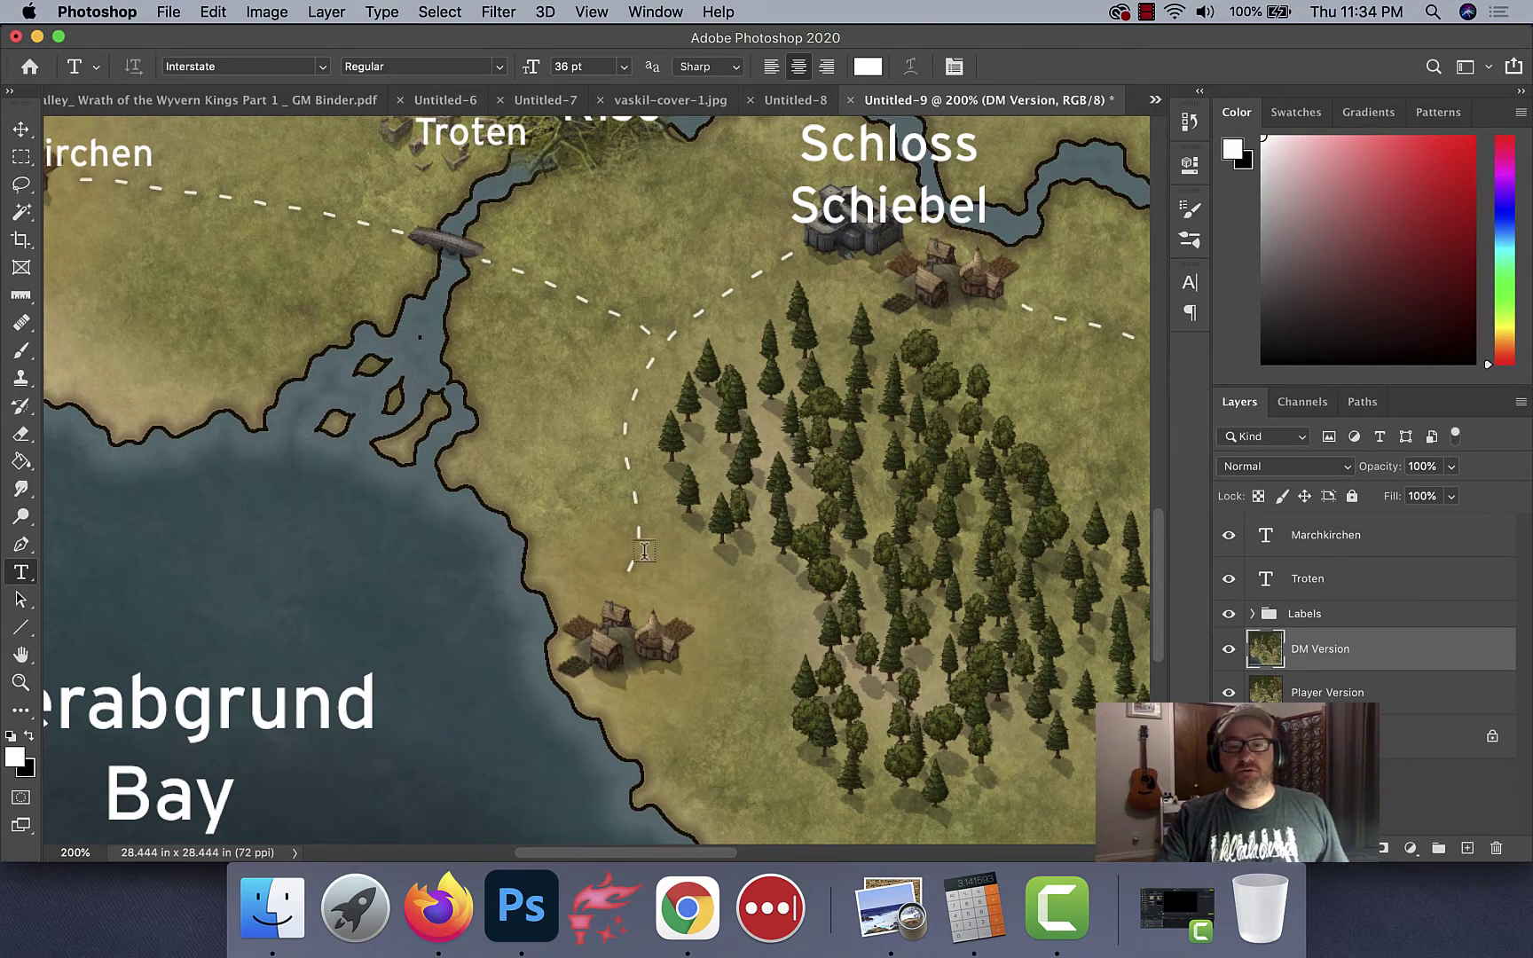
Step: Label the southern coastal village Roesvik with the name from Chrome's town name list, placing the text just above the houses
{"action": "left_click", "coordinate": [622, 549]}
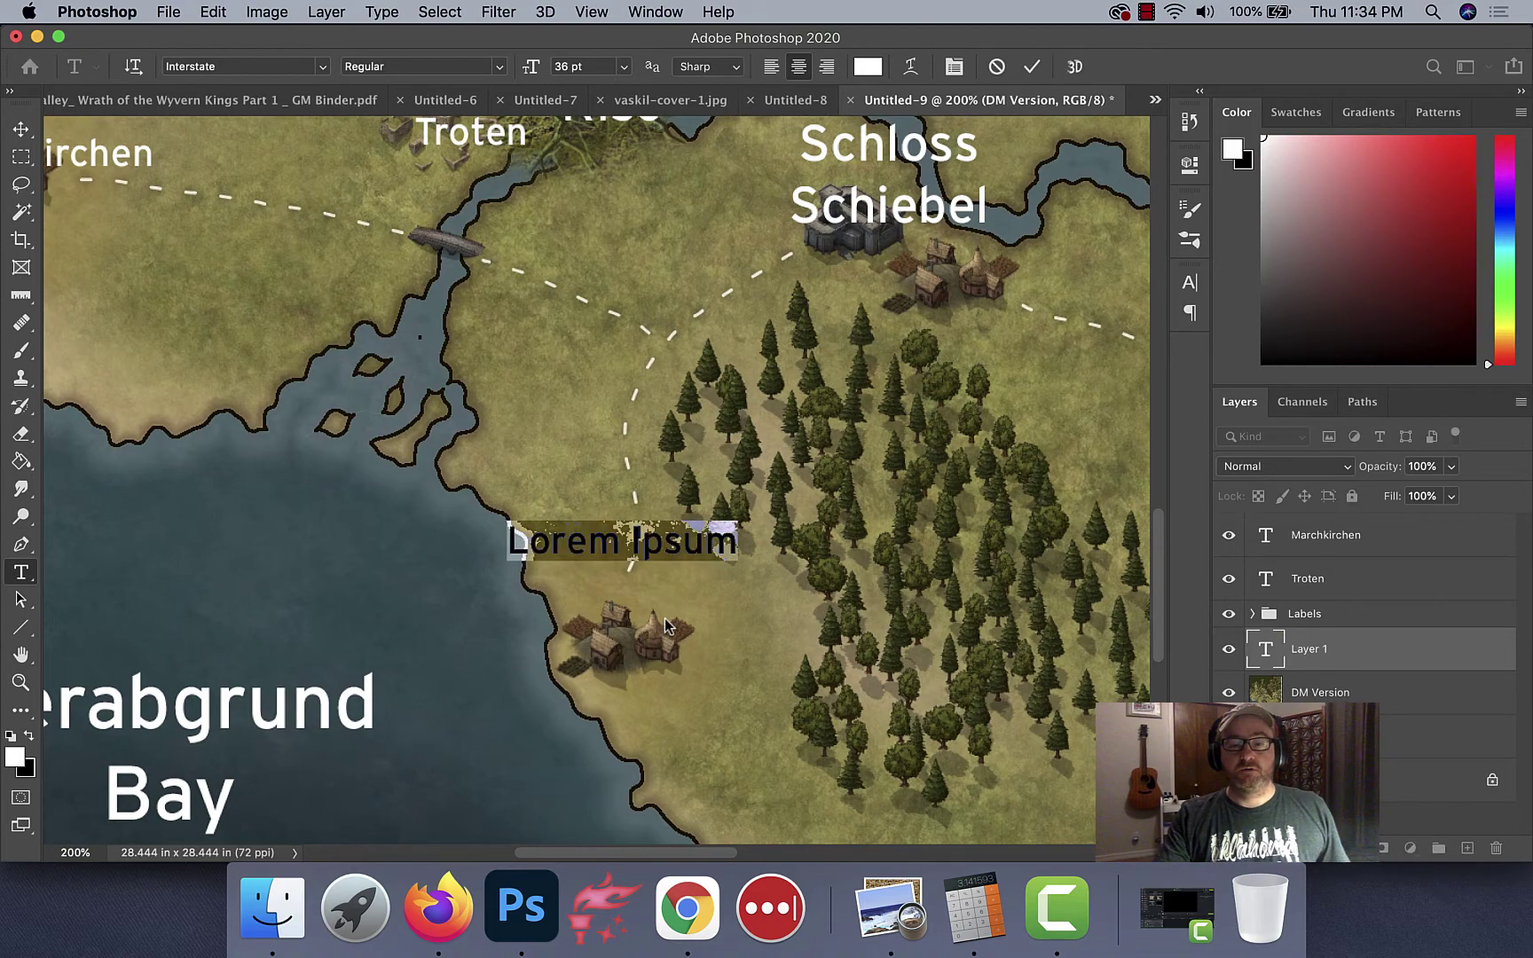
{"action": "left_click", "coordinate": [690, 914]}
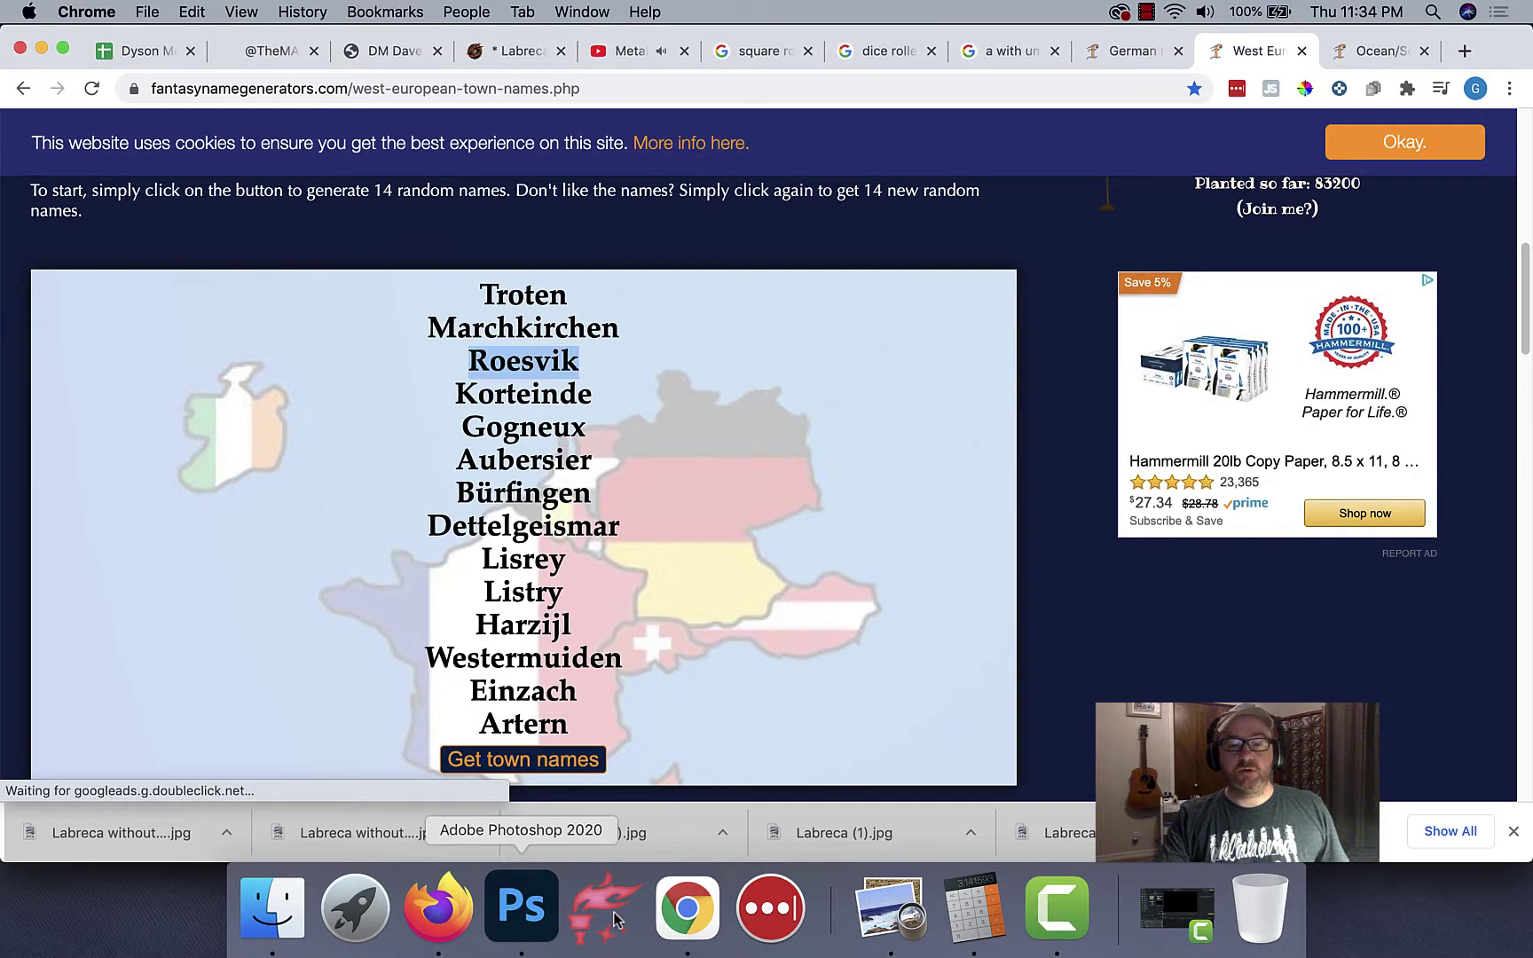
{"action": "left_click", "coordinate": [523, 909]}
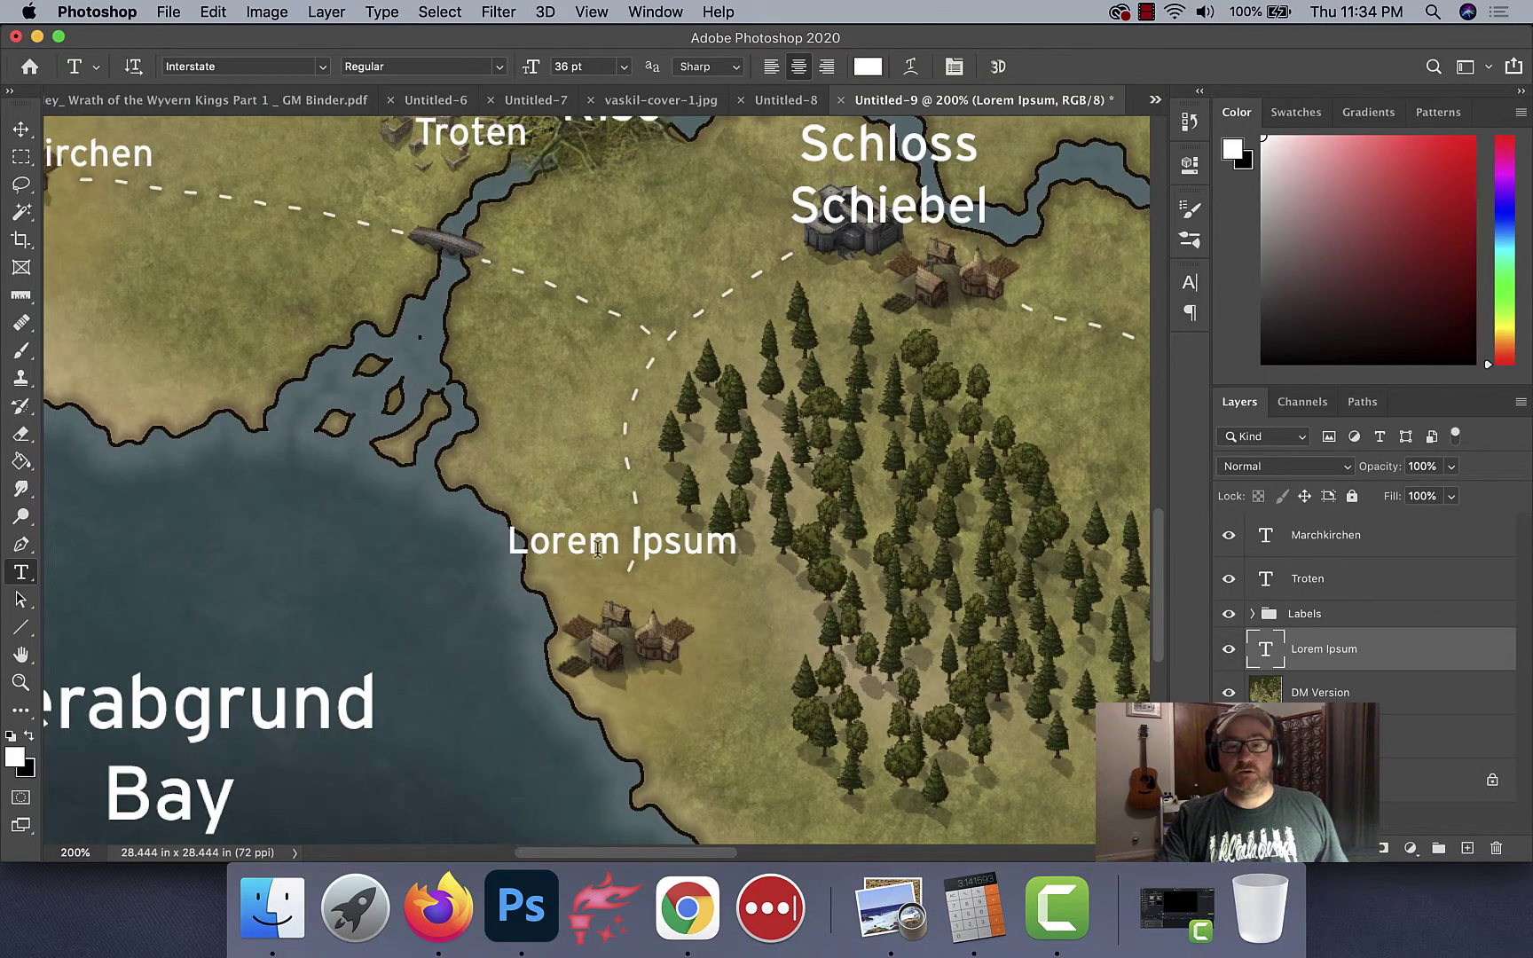
{"action": "left_click", "coordinate": [597, 549]}
{"action": "key", "text": "super+a"}
{"action": "key", "text": "super+v"}
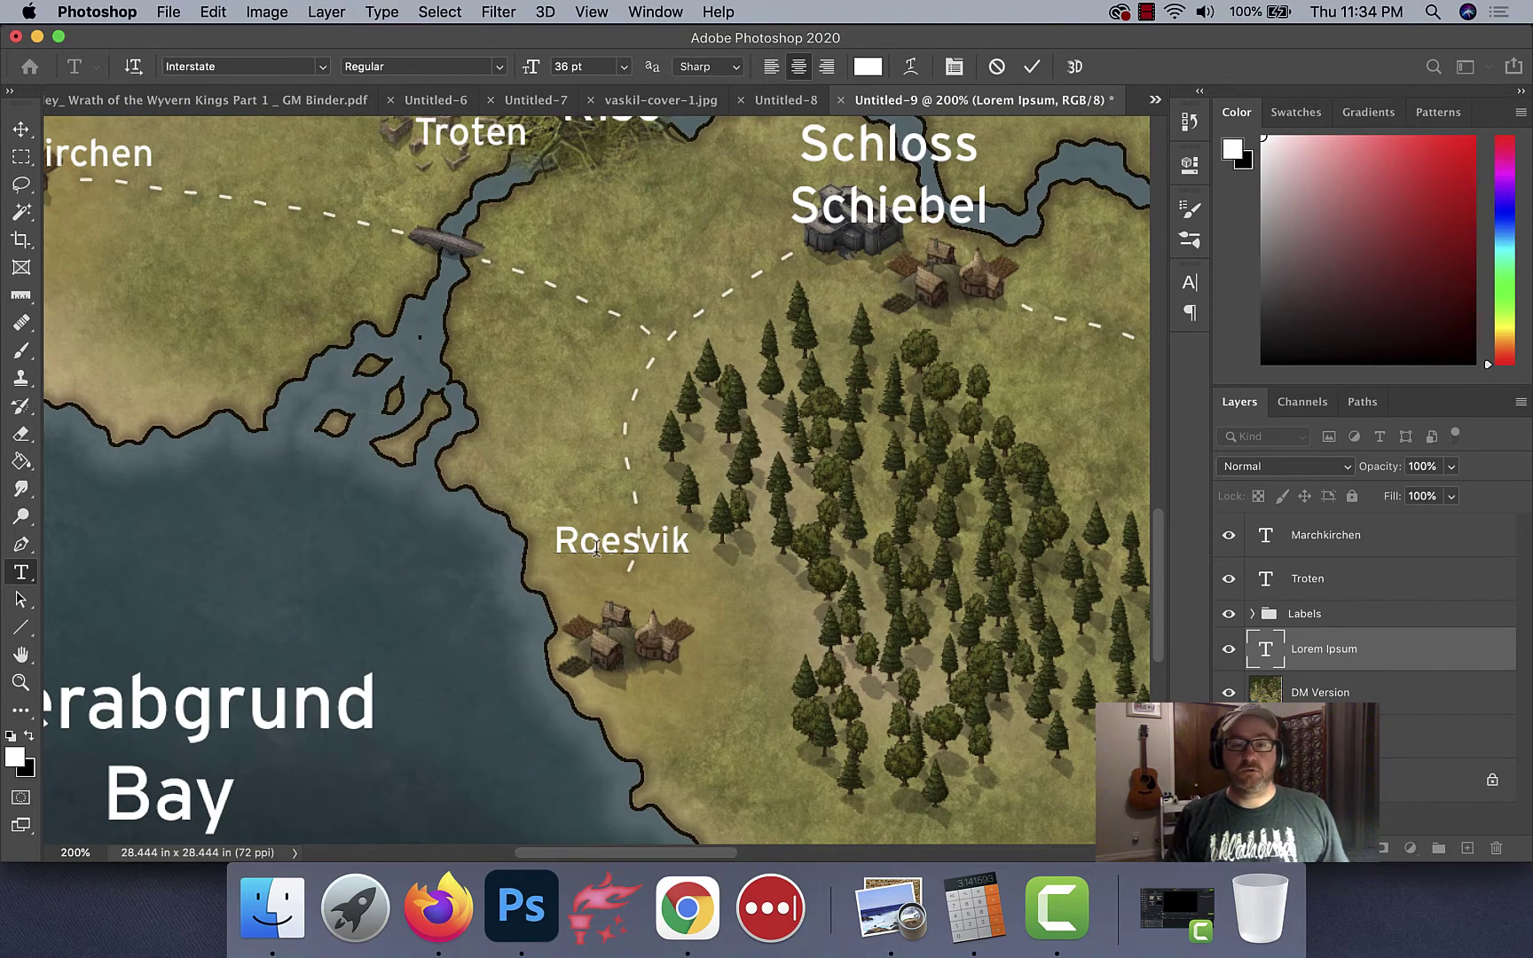
{"action": "key", "text": "super+Return"}
{"action": "key", "text": "v"}
{"action": "left_click_drag", "start_coordinate": [597, 549], "coordinate": [604, 577]}
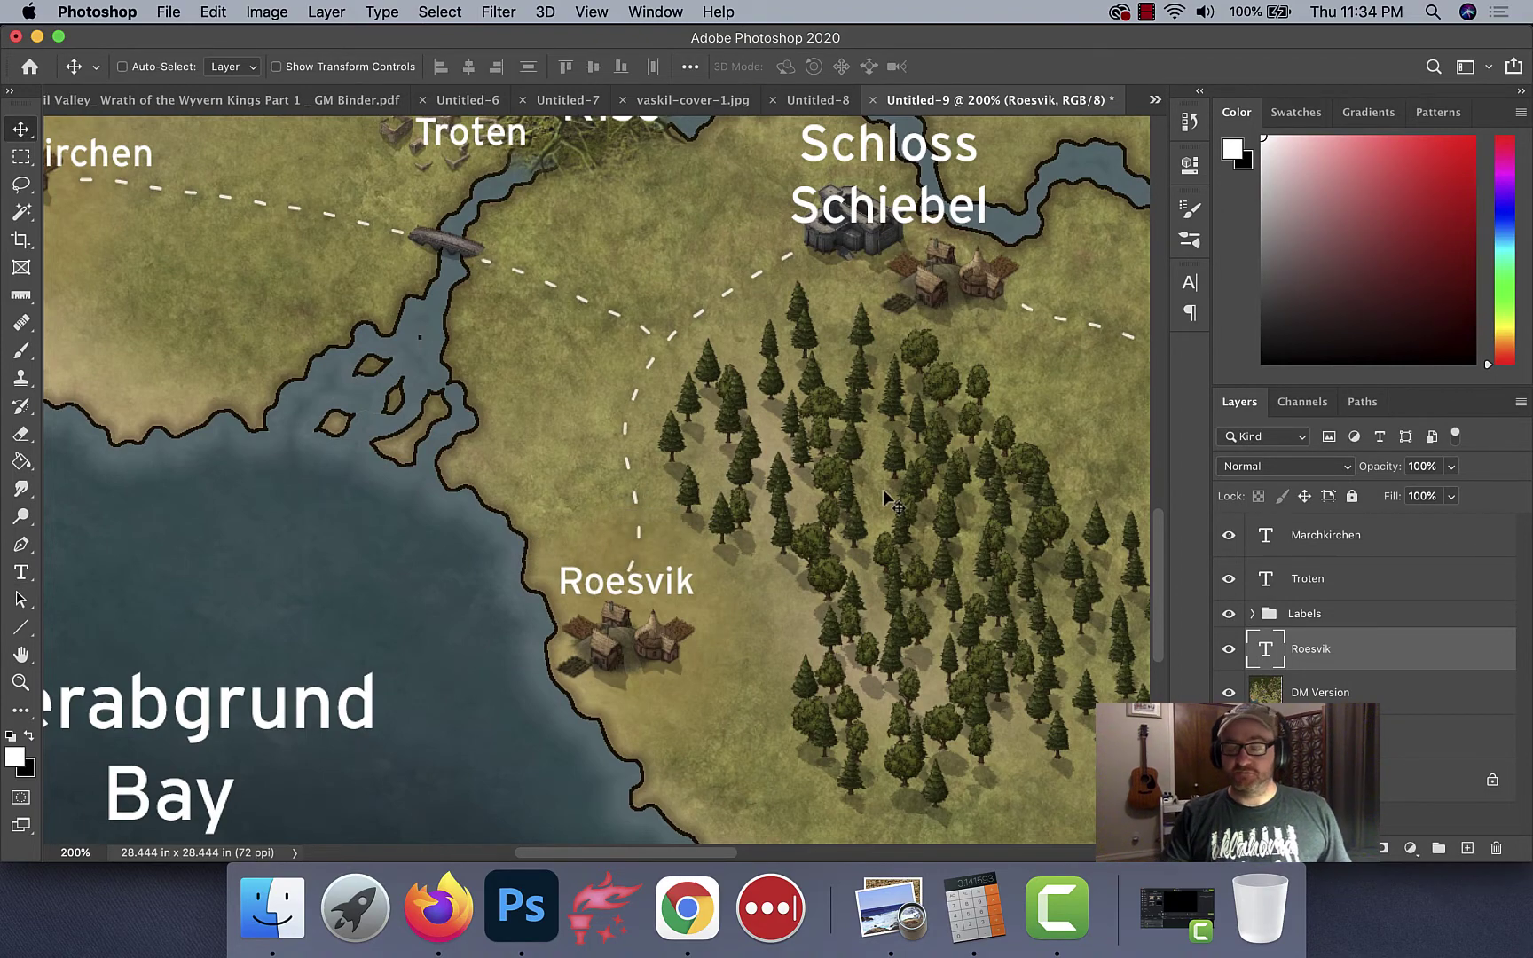
Step: Switch to Chrome and copy the name Korteinde from the town name list
{"action": "key", "text": "super+minus"}
{"action": "key", "text": "super+minus"}
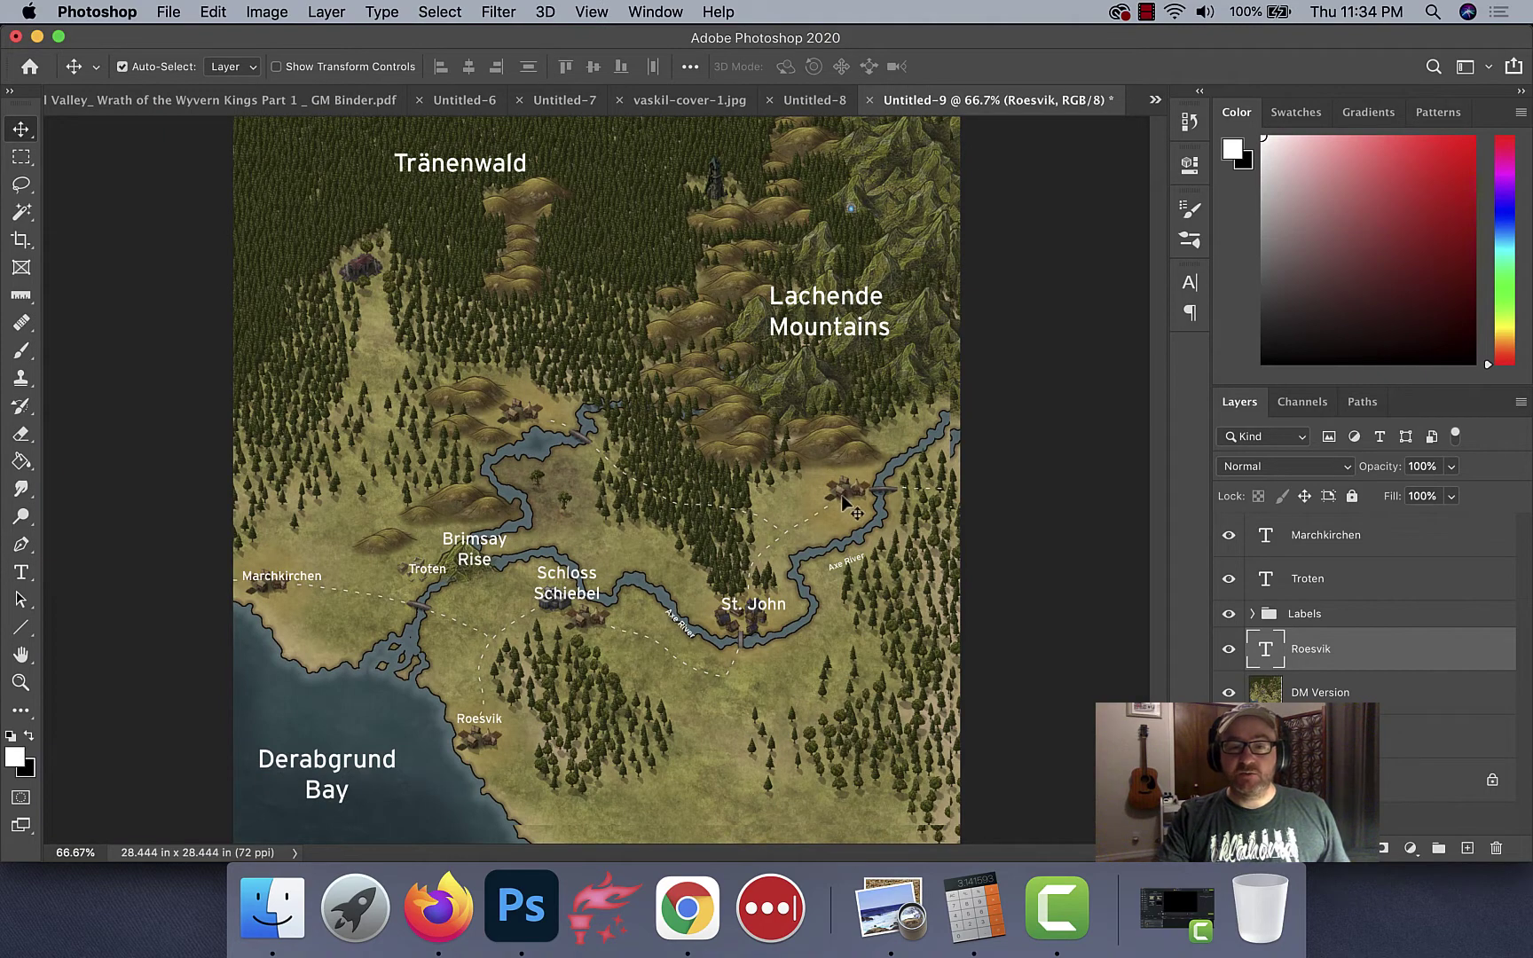
{"action": "key", "text": "t"}
{"action": "left_click", "coordinate": [692, 914]}
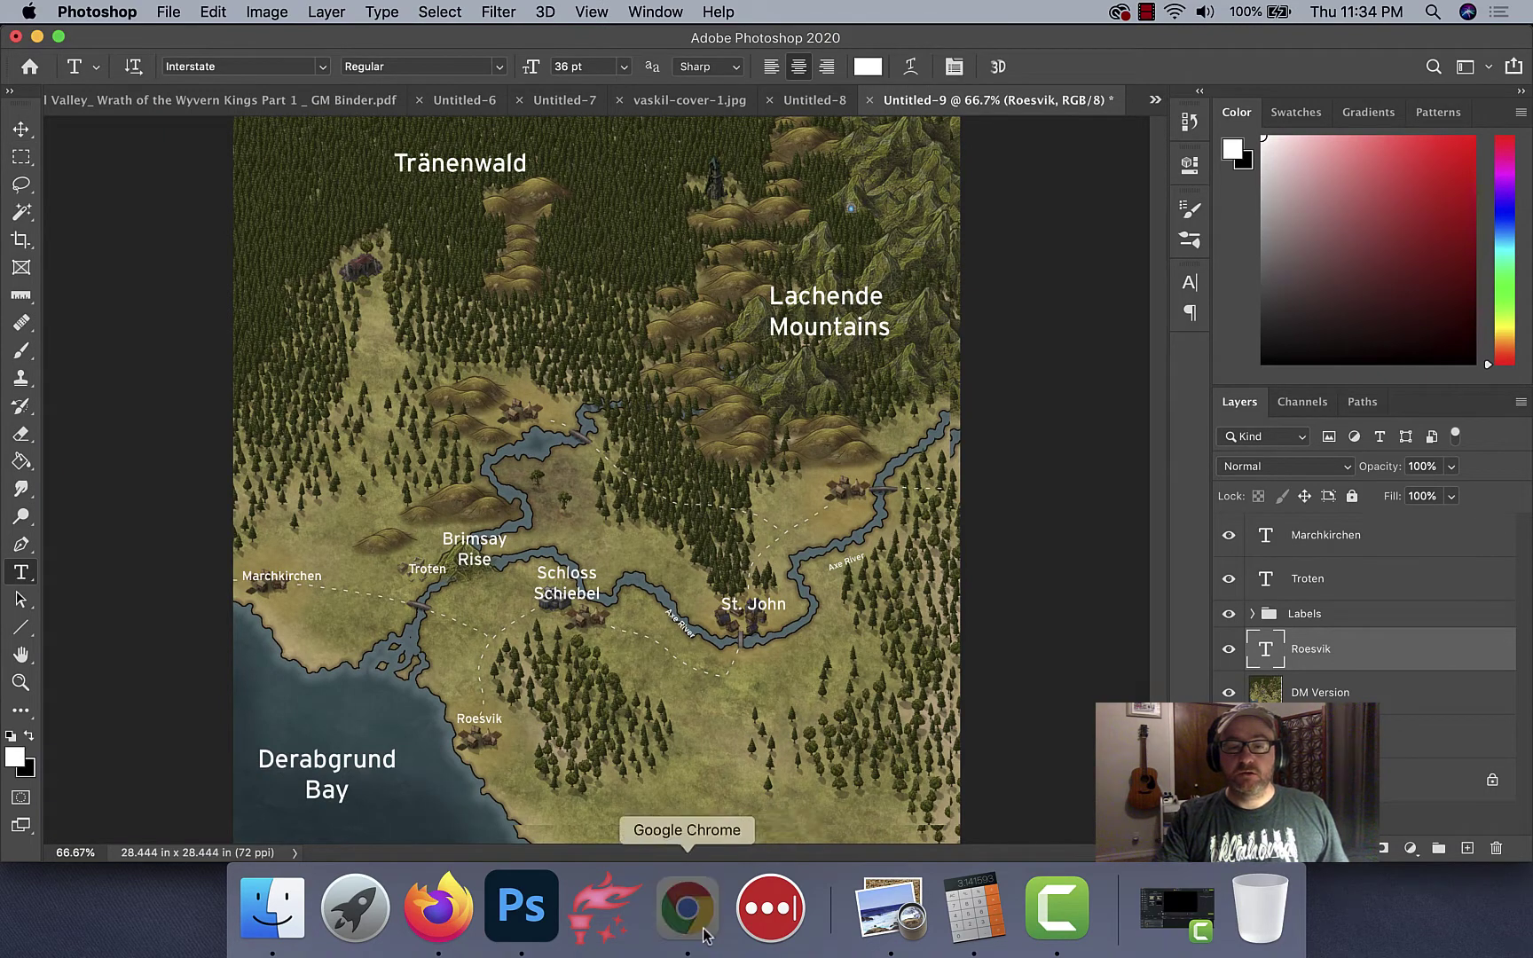
{"action": "double_click", "coordinate": [512, 397]}
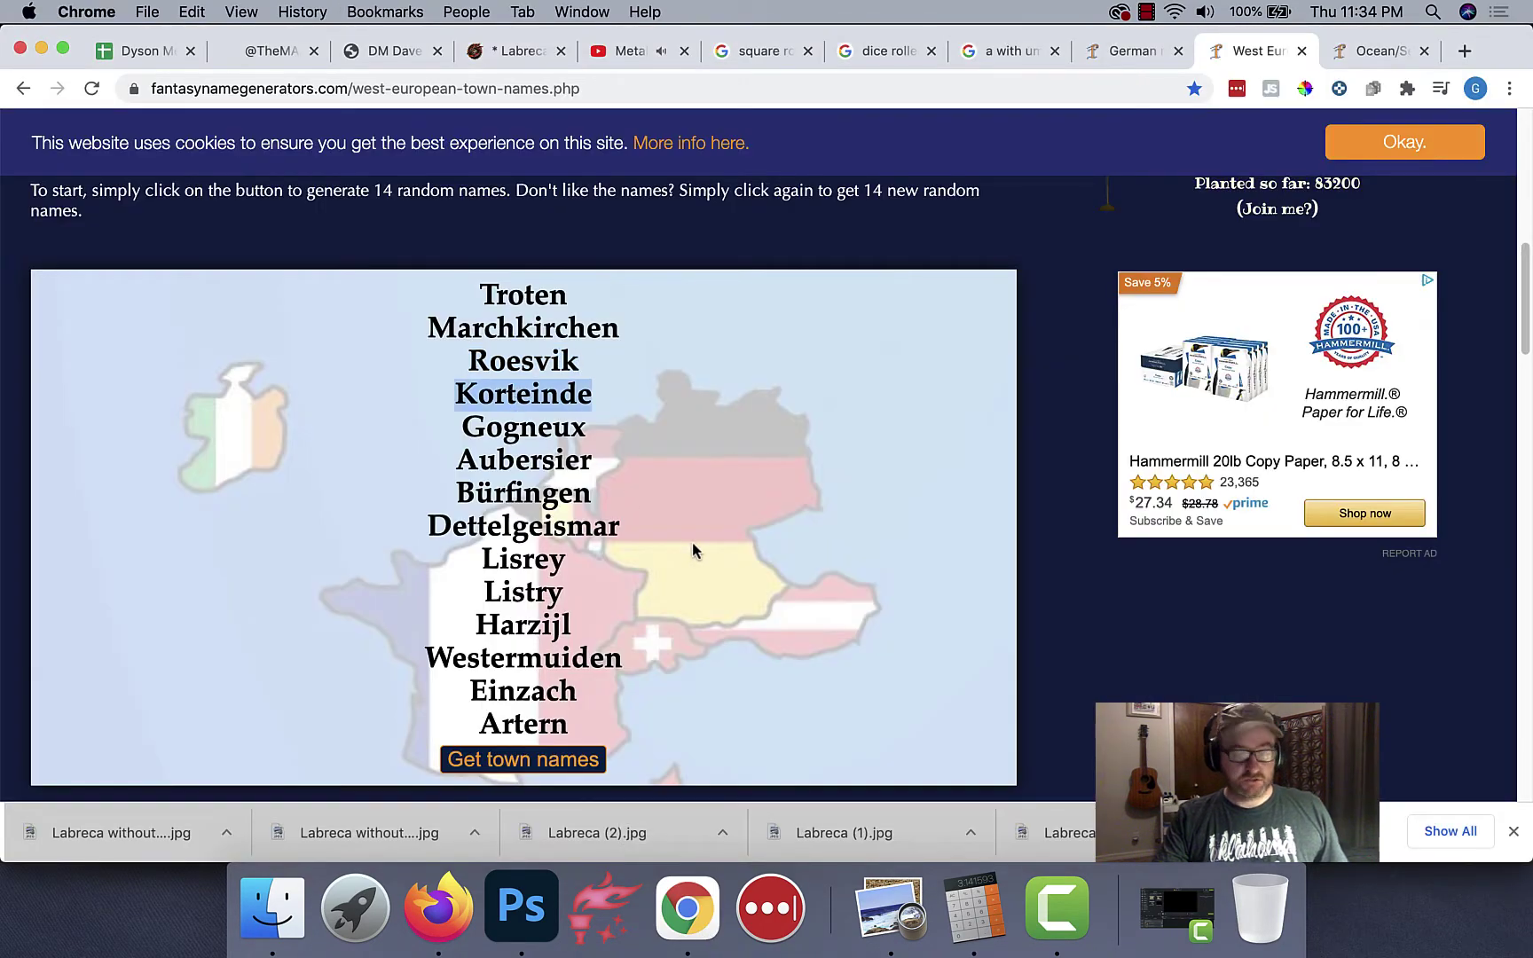
{"action": "left_click", "coordinate": [440, 896]}
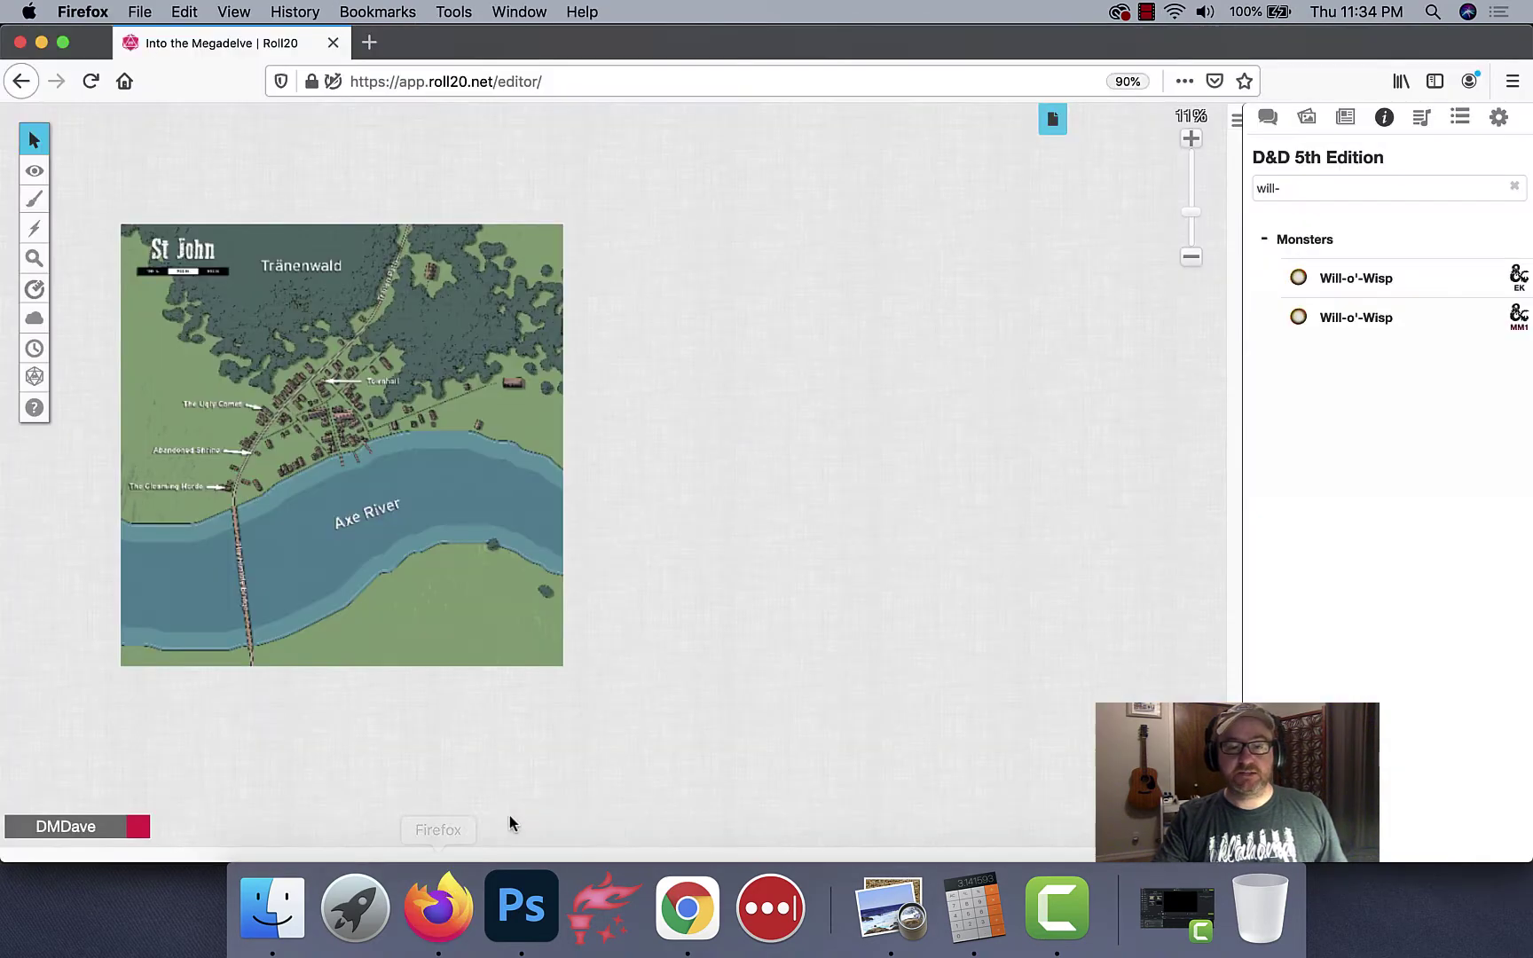
{"action": "left_click", "coordinate": [659, 914]}
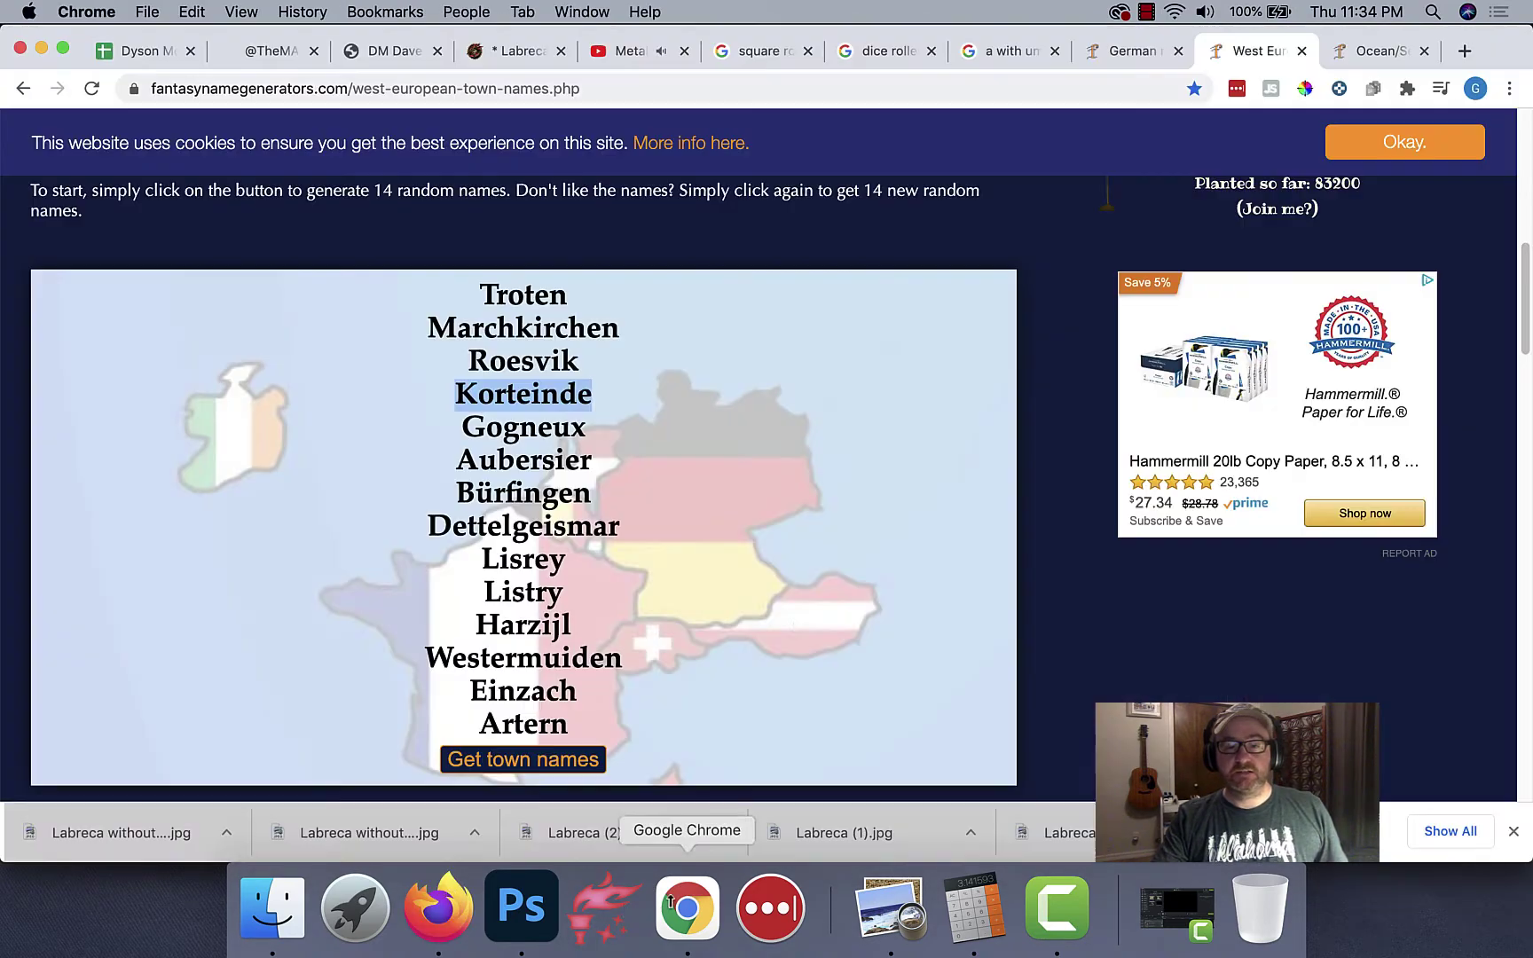
{"action": "left_click", "coordinate": [522, 909]}
{"action": "left_click", "coordinate": [441, 913]}
Step: Return to Photoshop, add the text label Korteinde and place it just above the village by the eastern stretch of the river
{"action": "left_click", "coordinate": [521, 906]}
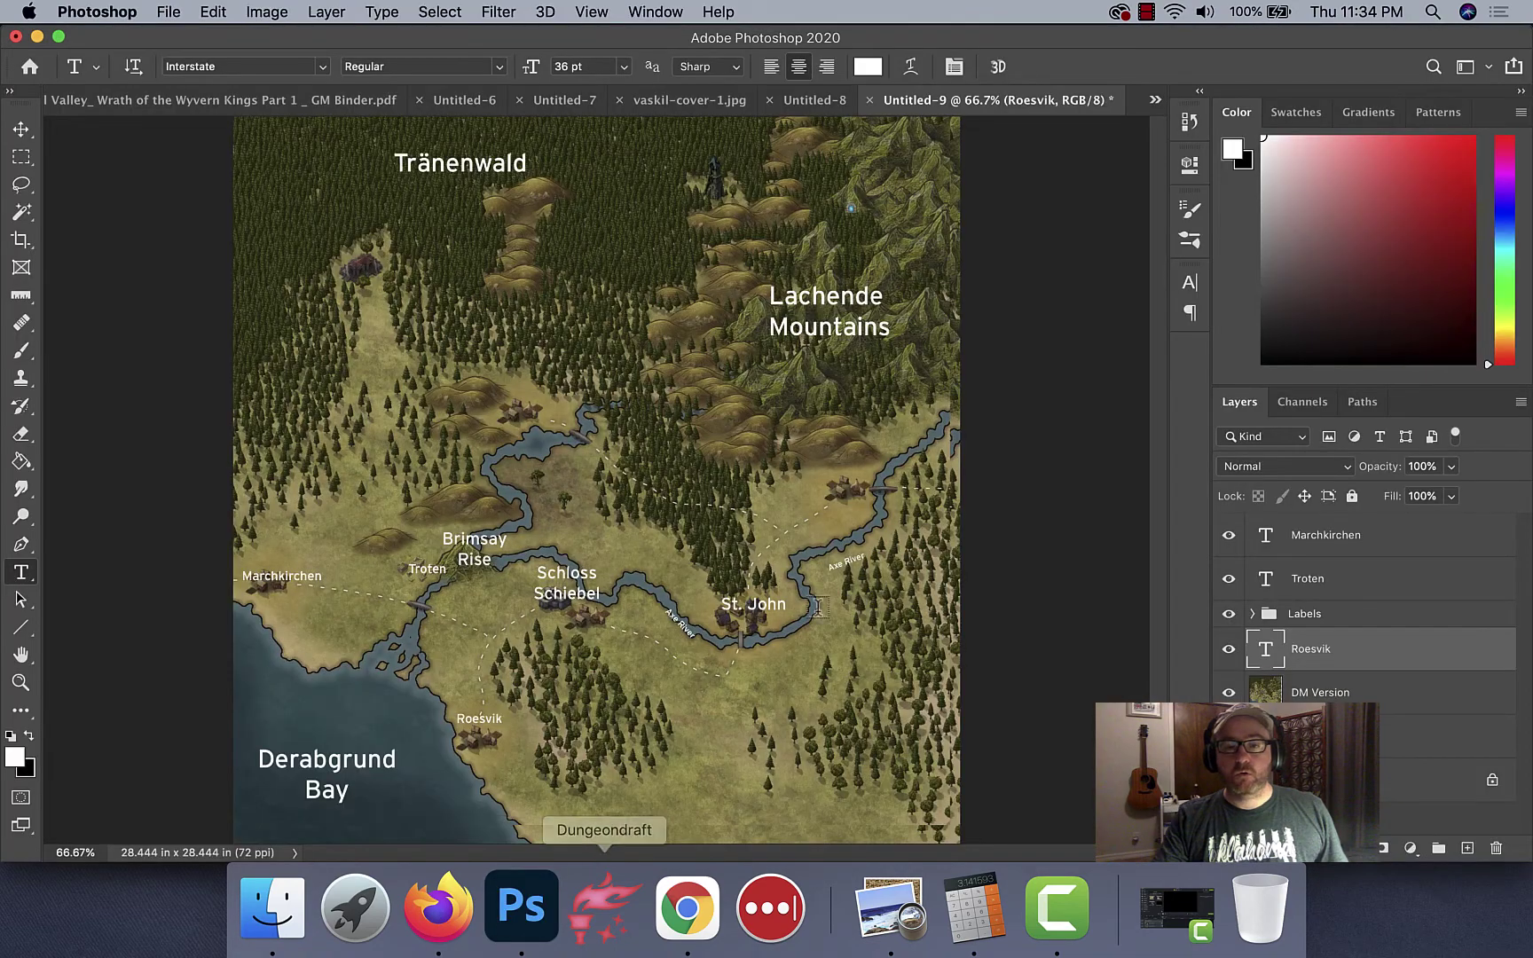
{"action": "left_click", "coordinate": [841, 460]}
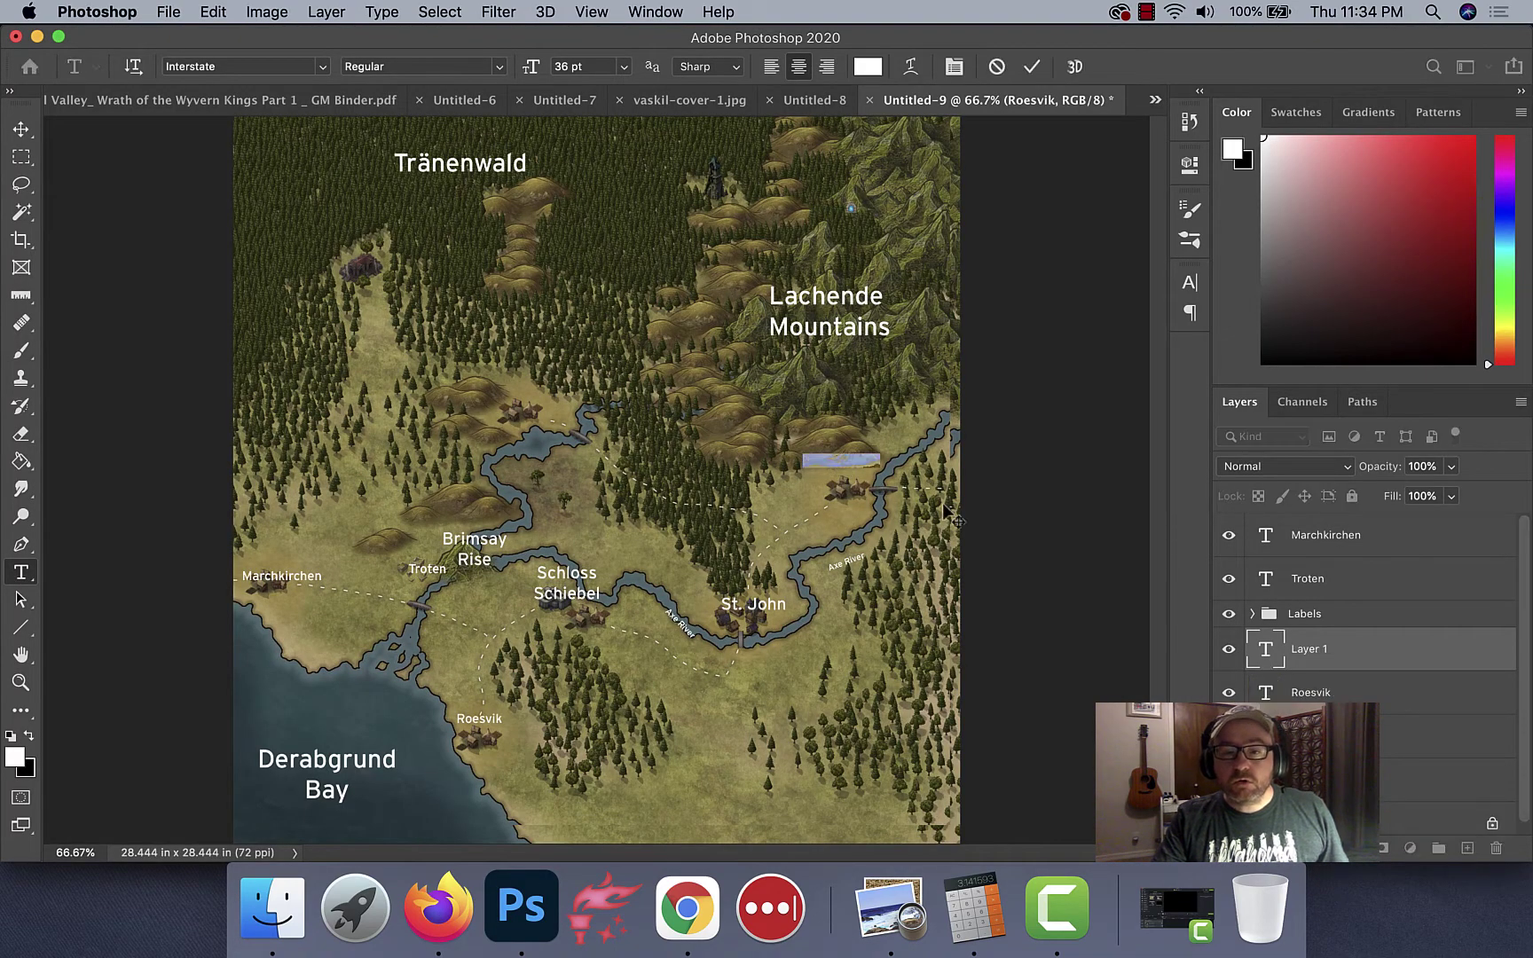
{"action": "type", "text": "Korteinde"}
{"action": "key", "text": "super+Return"}
{"action": "key", "text": "v"}
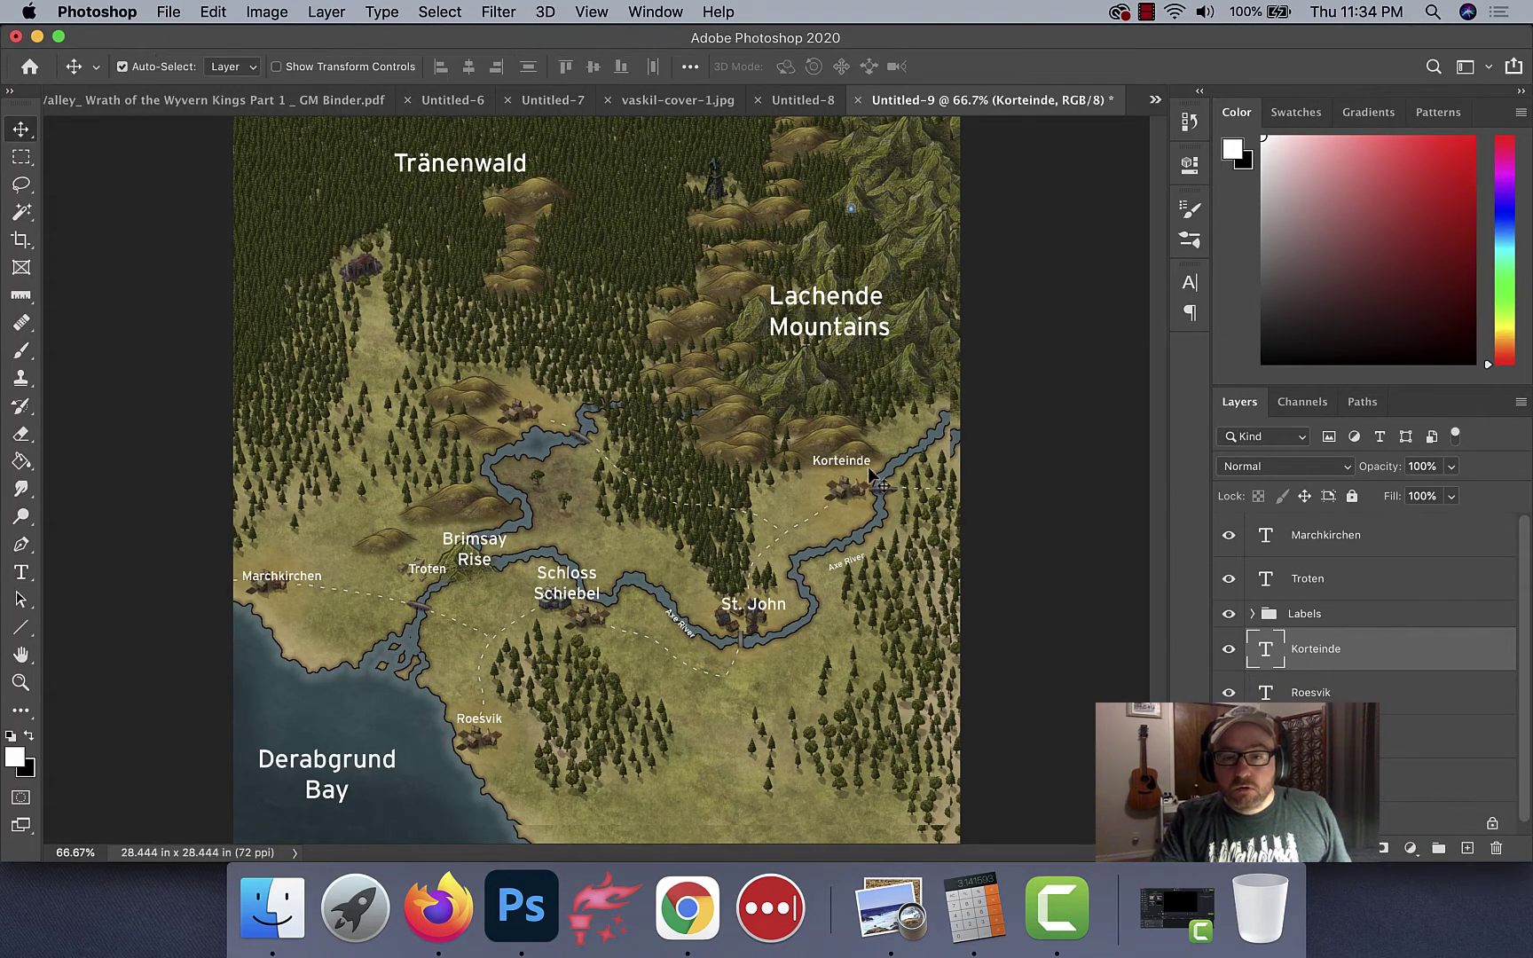
{"action": "left_click_drag", "start_coordinate": [847, 463], "coordinate": [853, 469]}
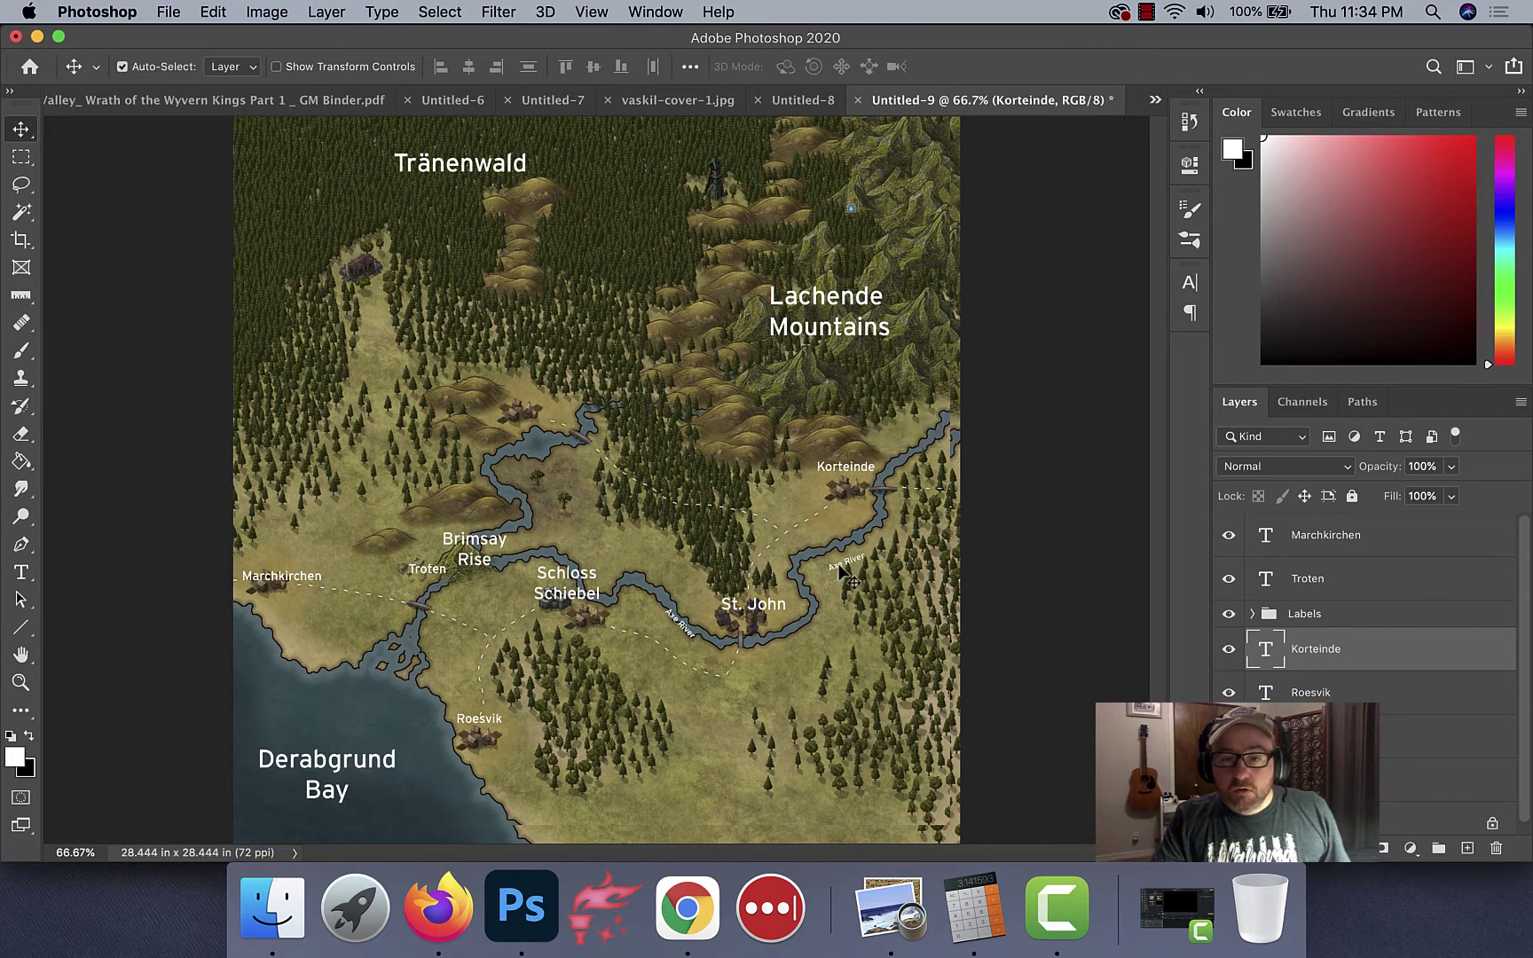
Step: Realign the Axe River labels with the river, moving the eastern one slightly up and to the left onto the water
{"action": "left_click_drag", "start_coordinate": [840, 570], "coordinate": [829, 557]}
{"action": "left_click", "coordinate": [678, 623]}
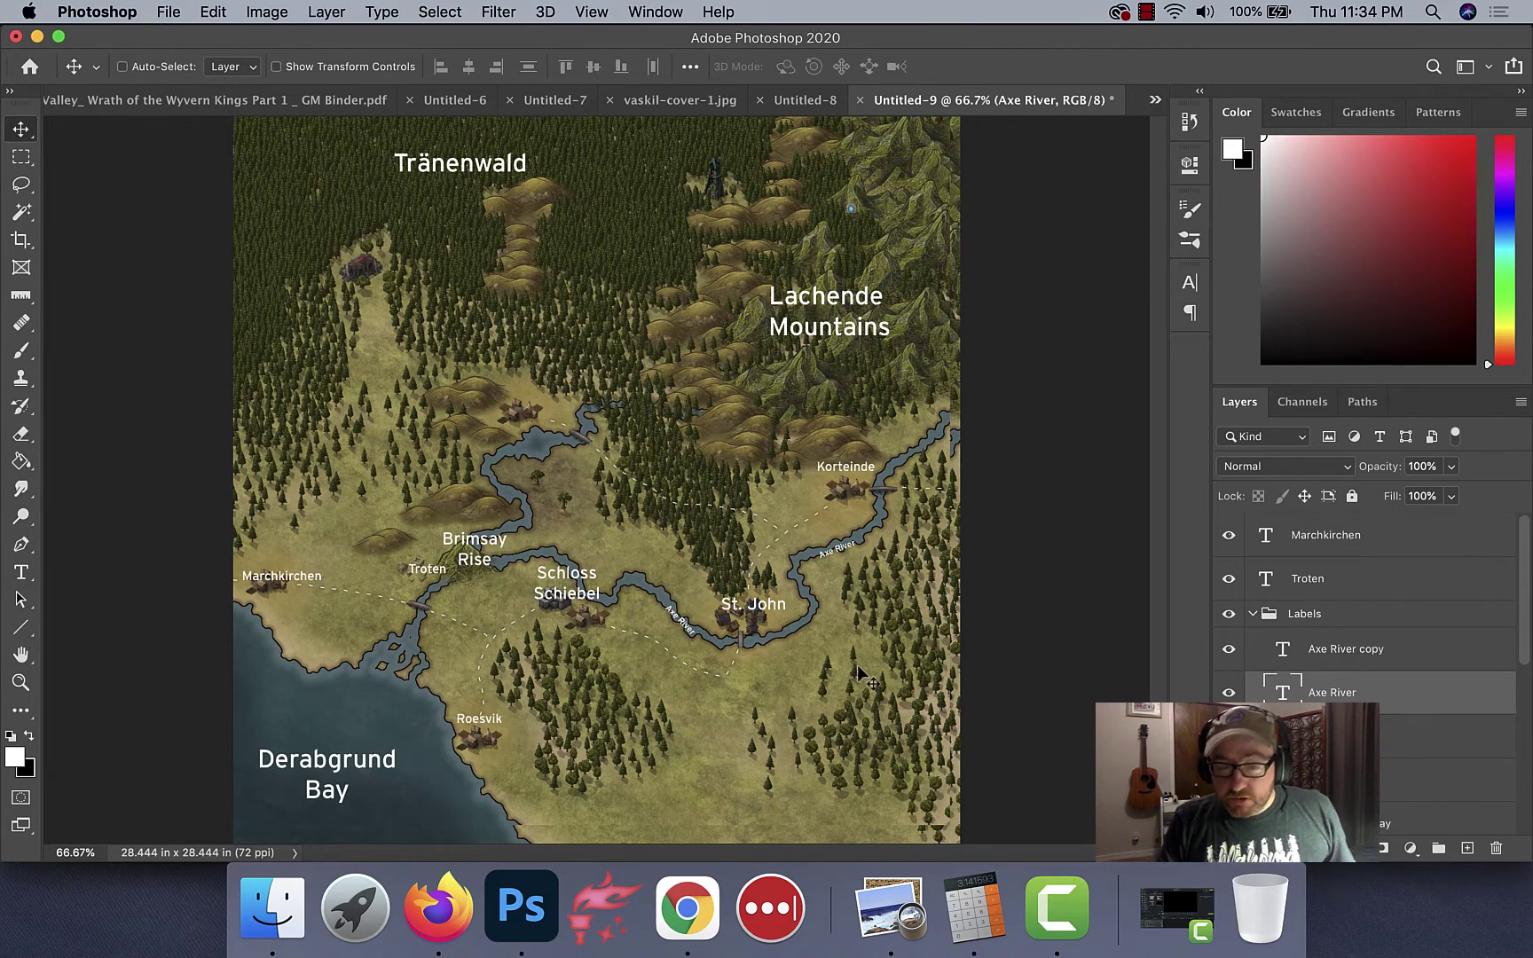
{"action": "key", "text": "super+minus"}
{"action": "left_click", "coordinate": [804, 648]}
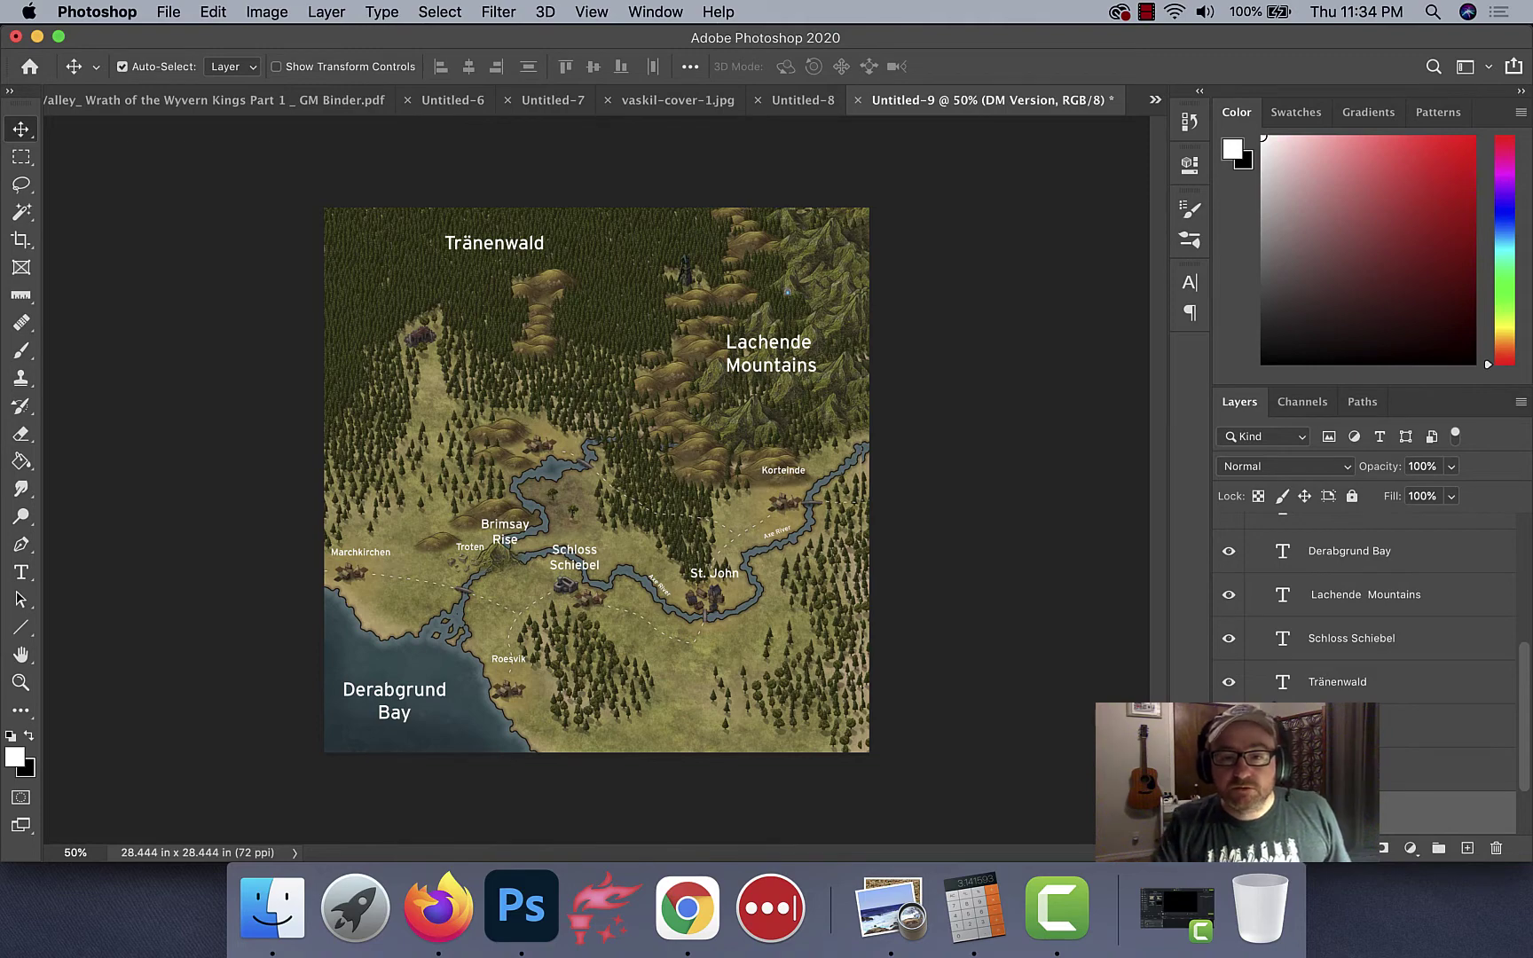
Step: Move the eastern Axe River label down so that it sits on the water
{"action": "key", "text": "super+1"}
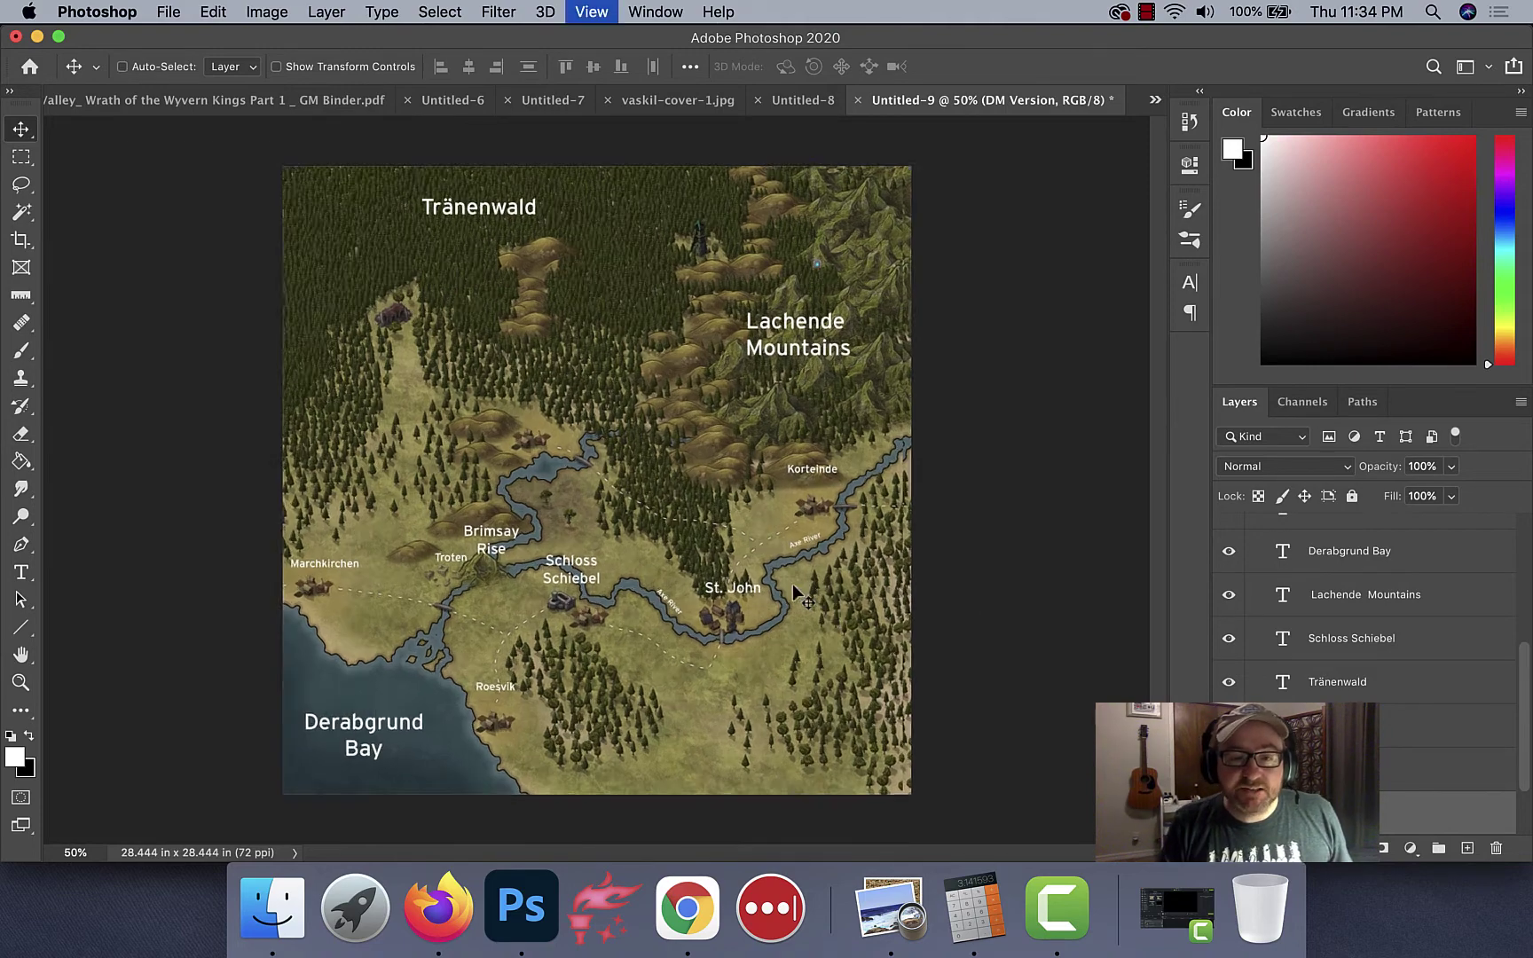
{"action": "left_click", "coordinate": [709, 699]}
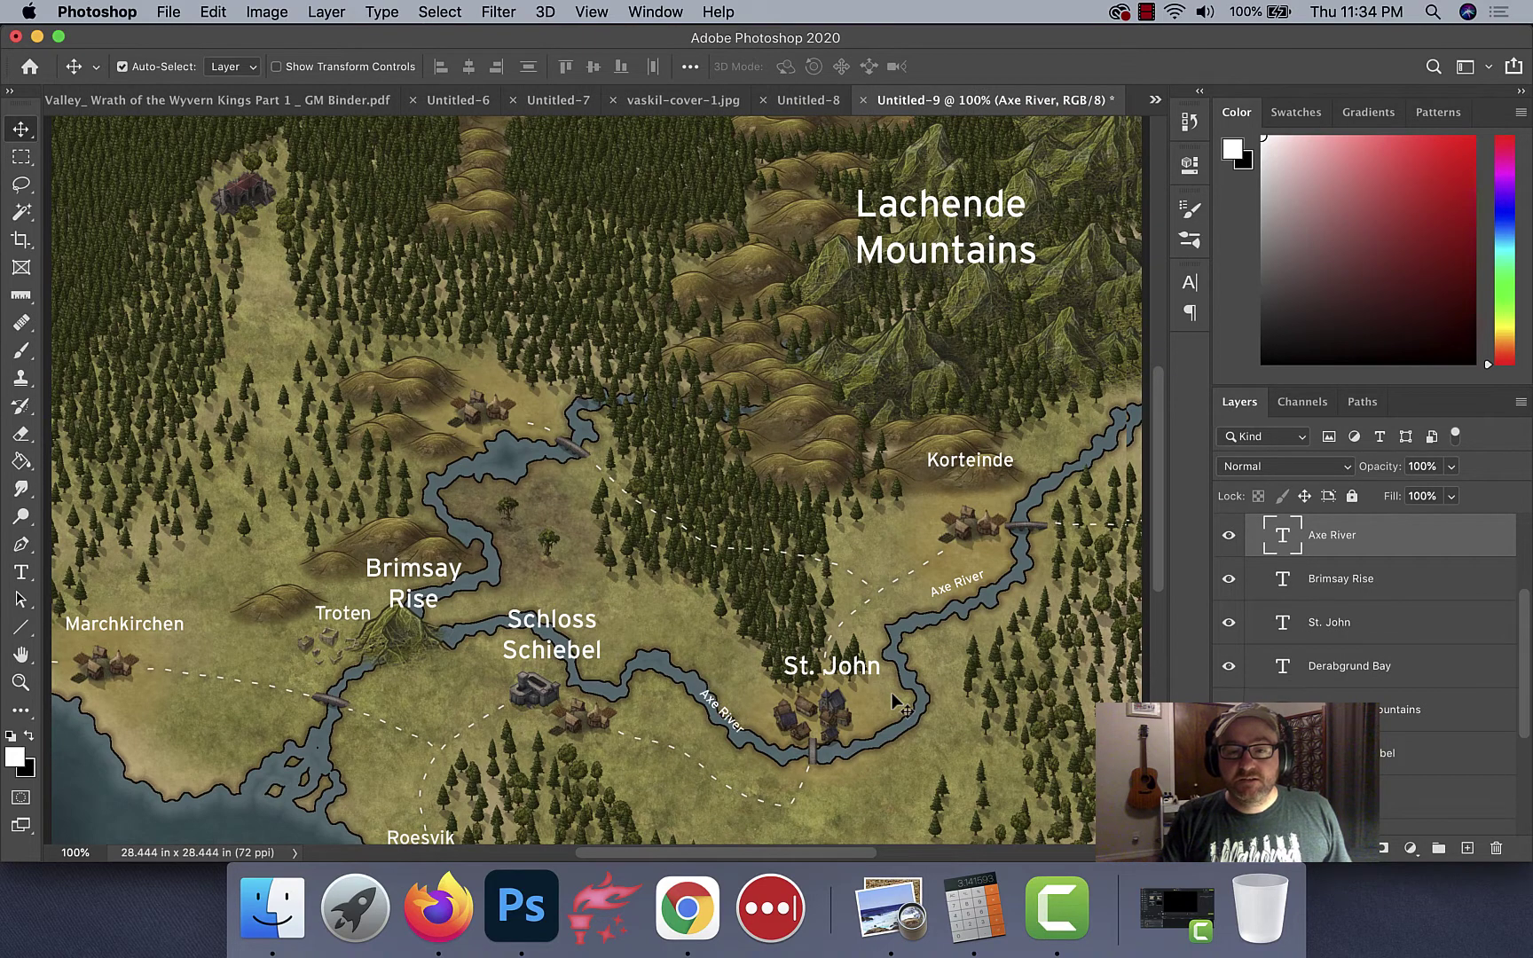
{"action": "left_click_drag", "start_coordinate": [975, 571], "coordinate": [969, 582]}
{"action": "key", "text": "Down"}
{"action": "key", "text": "Down"}
{"action": "key", "text": "Down"}
{"action": "key", "text": "Down"}
{"action": "key", "text": "Down"}
{"action": "key", "text": "Down"}
{"action": "key", "text": "Down"}
{"action": "key", "text": "Down"}
{"action": "key", "text": "Down"}
{"action": "key", "text": "Down"}
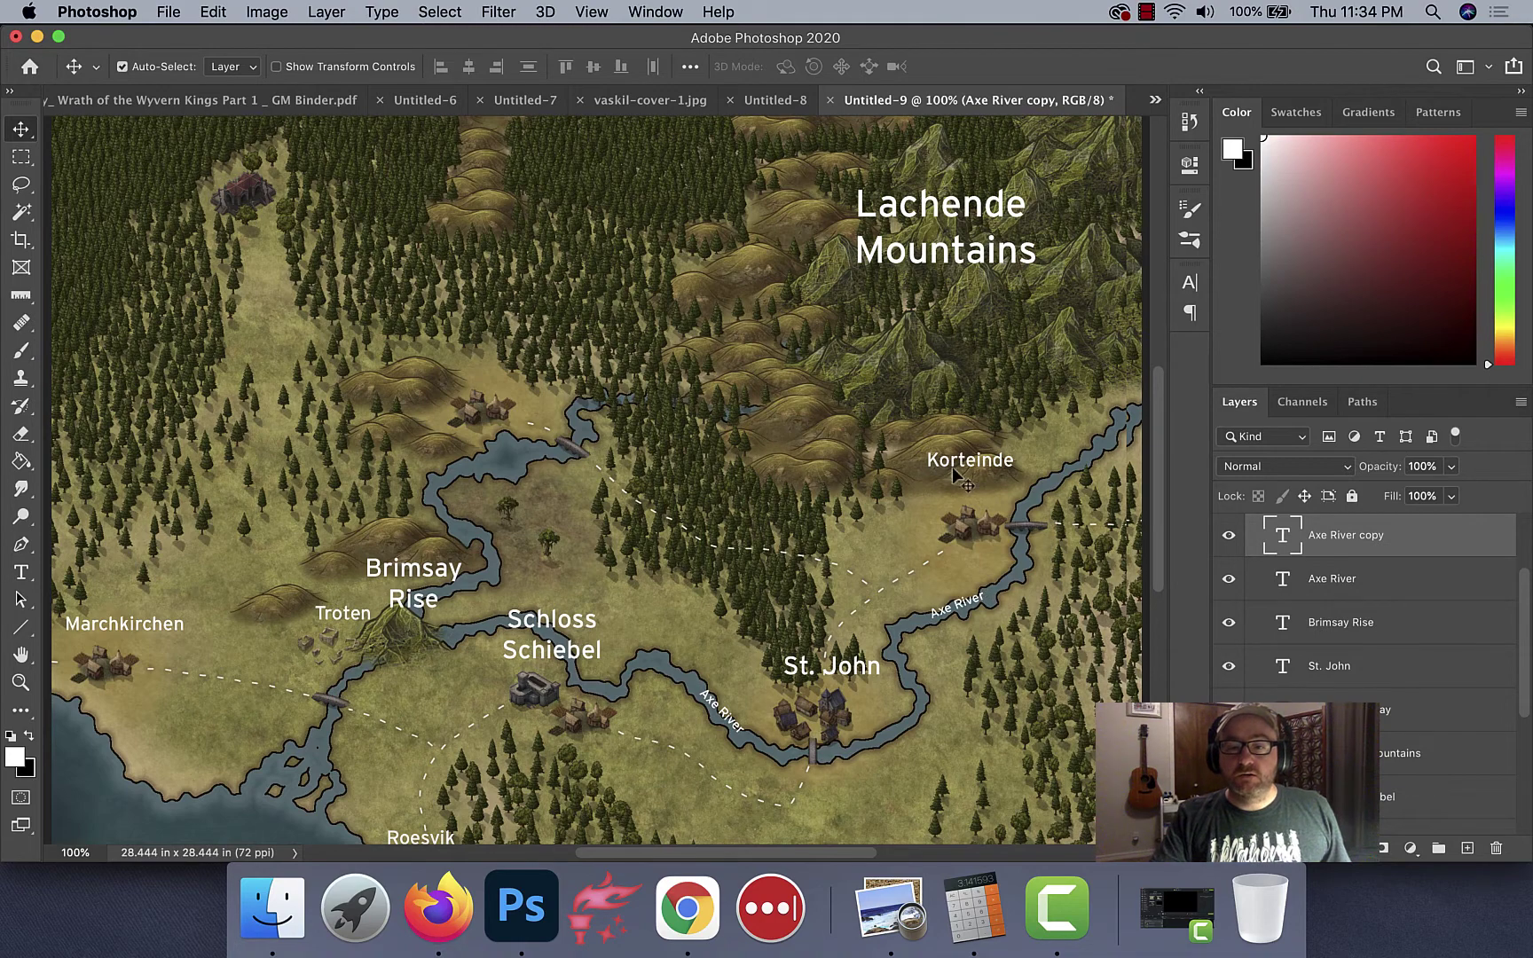
Step: Move the Korteinde and Roesvik labels slightly closer to their villages, and shift the Troten label a little to the left
{"action": "left_click_drag", "start_coordinate": [962, 471], "coordinate": [964, 488]}
{"action": "left_click_drag", "start_coordinate": [227, 654], "coordinate": [316, 625]}
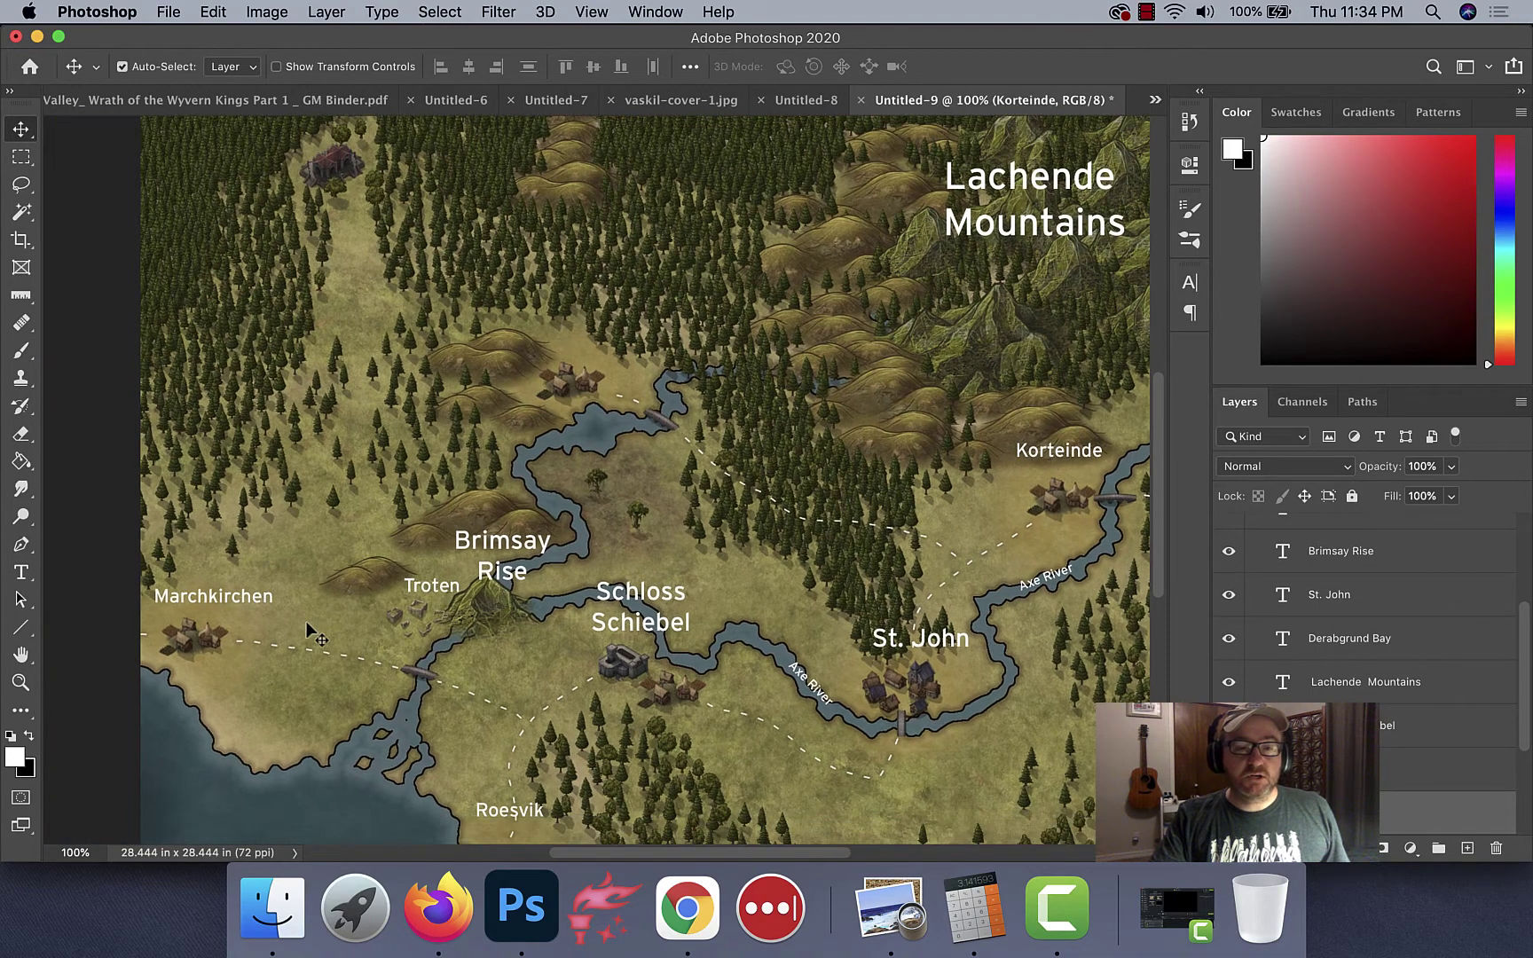
{"action": "scroll", "coordinate": [510, 727], "scroll_direction": "down", "scroll_amount": 5}
{"action": "left_click_drag", "start_coordinate": [543, 724], "coordinate": [534, 739]}
{"action": "left_click_drag", "start_coordinate": [441, 484], "coordinate": [423, 488]}
{"action": "left_click_drag", "start_coordinate": [564, 232], "coordinate": [521, 291]}
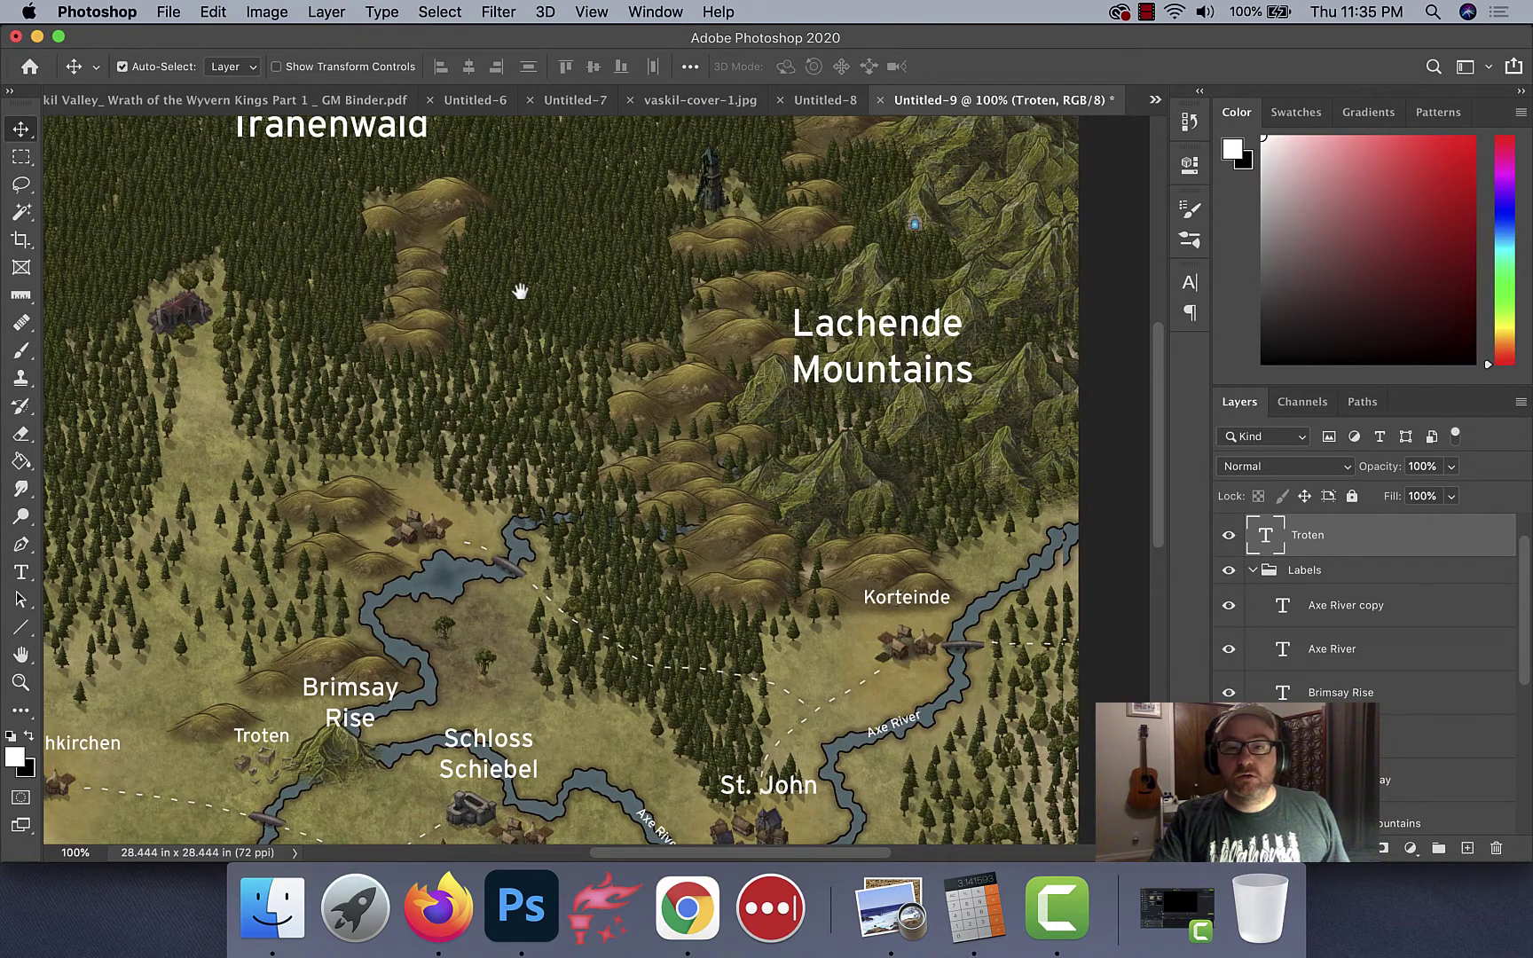
Step: Select the DM Version map layer and nudge it slightly to the right beneath the labels
{"action": "left_click", "coordinate": [990, 267]}
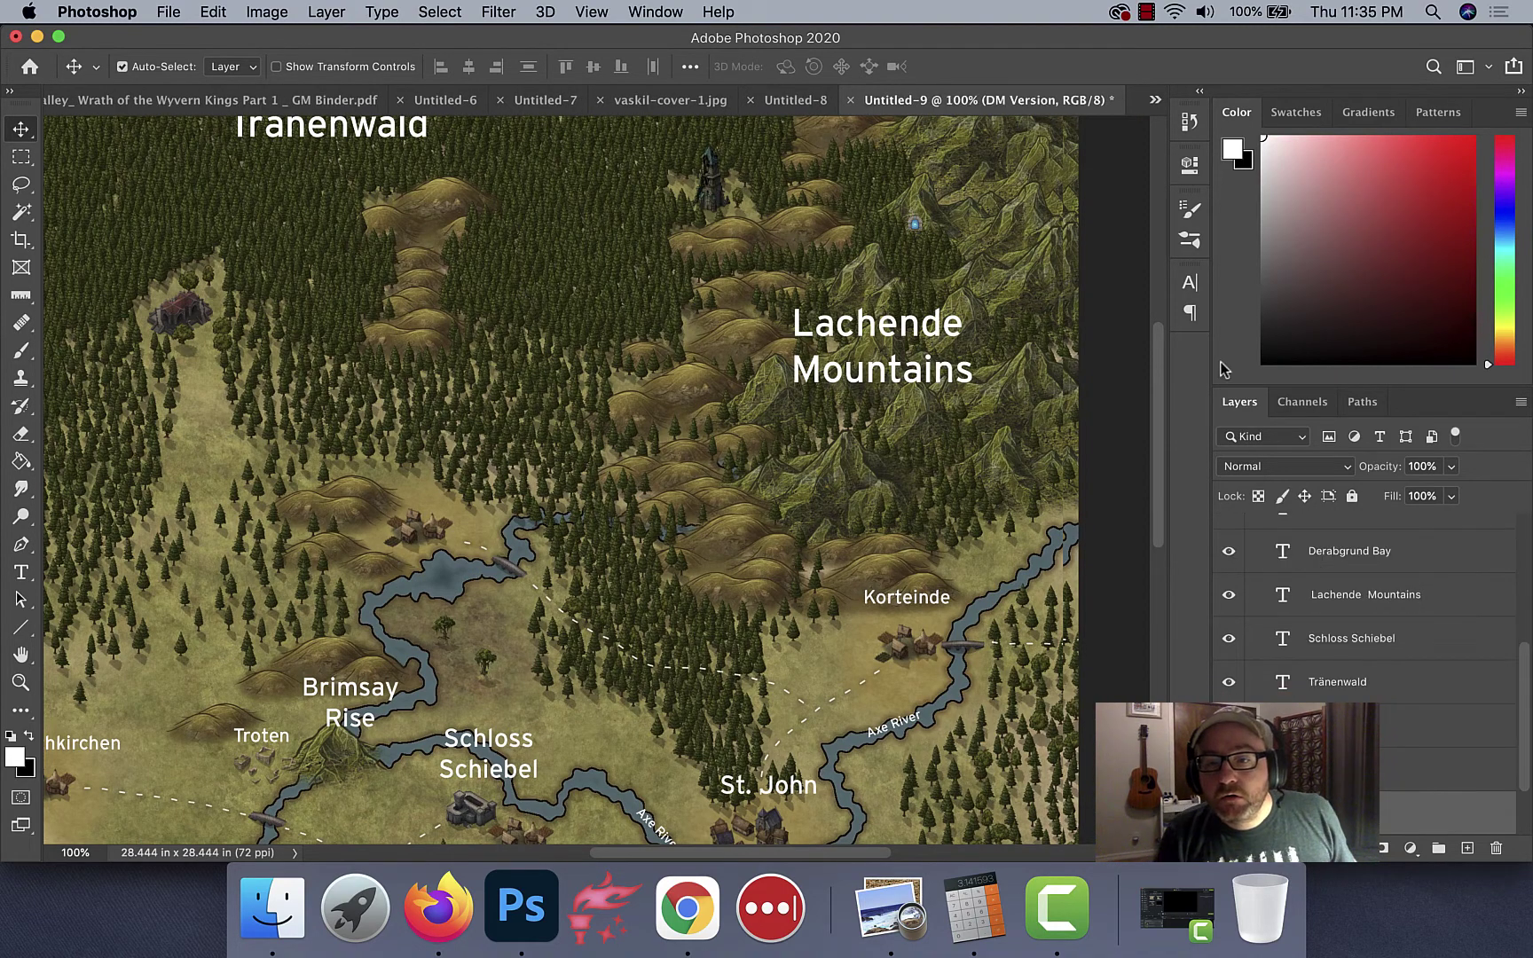
{"action": "key", "text": "Right"}
{"action": "key", "text": "Right"}
{"action": "key", "text": "Right"}
{"action": "key", "text": "Right"}
{"action": "key", "text": "Right"}
{"action": "key", "text": "Right"}
{"action": "key", "text": "Right"}
{"action": "key", "text": "Right"}
{"action": "key", "text": "Right"}
{"action": "key", "text": "Right"}
{"action": "key", "text": "Right"}
{"action": "key", "text": "Right"}
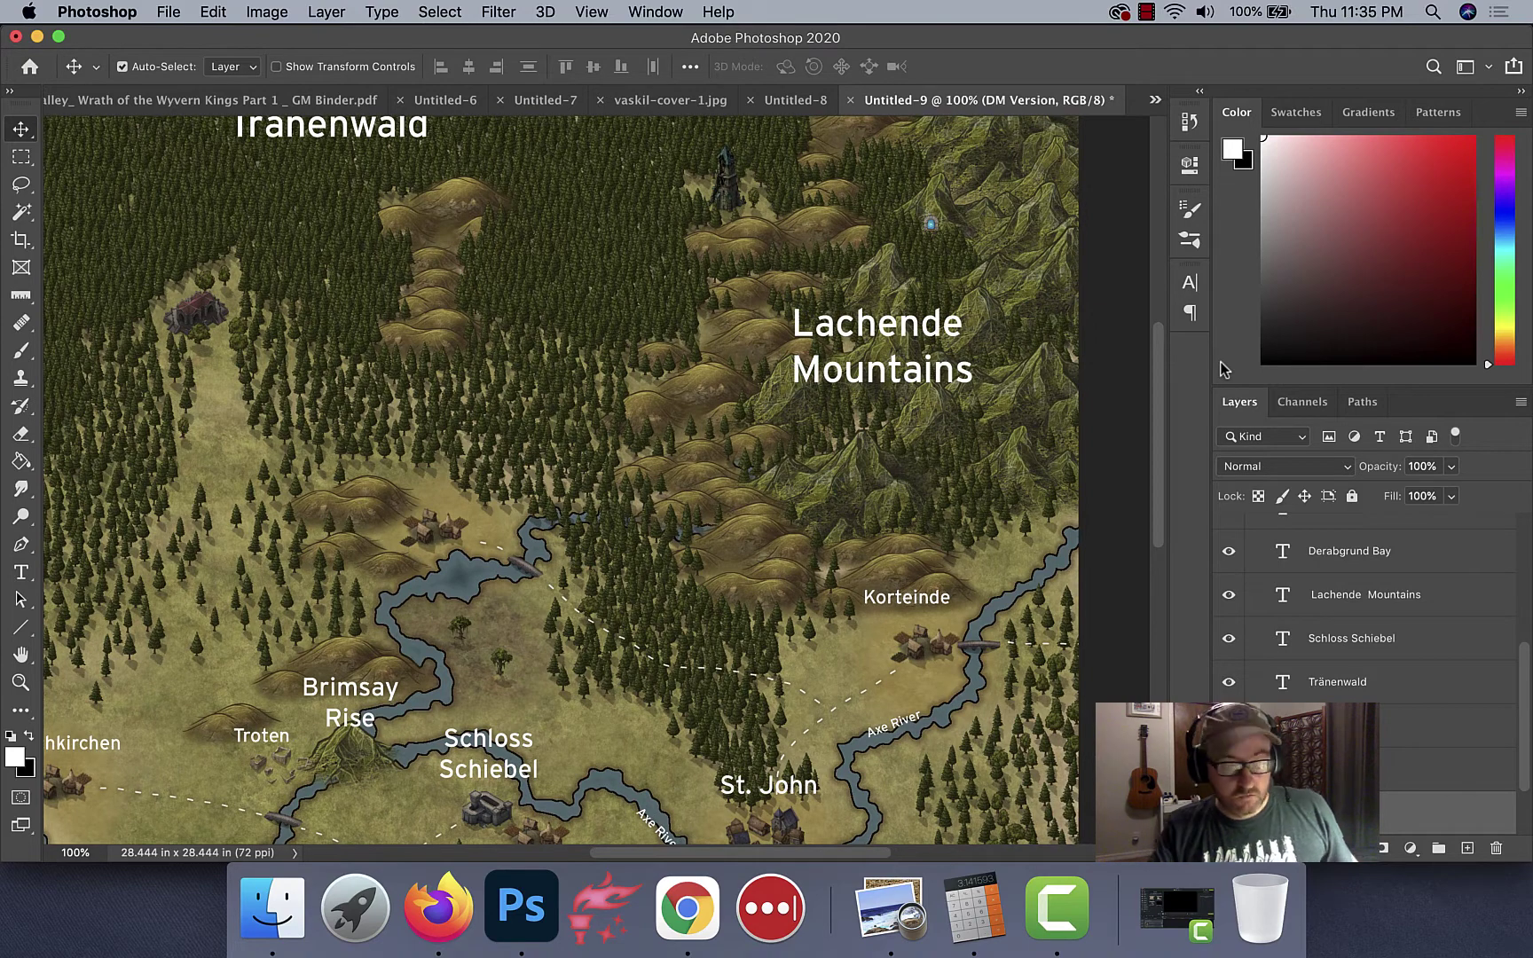
Step: Extend the layer selection beyond DM Version and nudge the map artwork slightly upward beneath the labels
{"action": "scroll", "coordinate": [1407, 773], "scroll_direction": "down", "scroll_amount": 2}
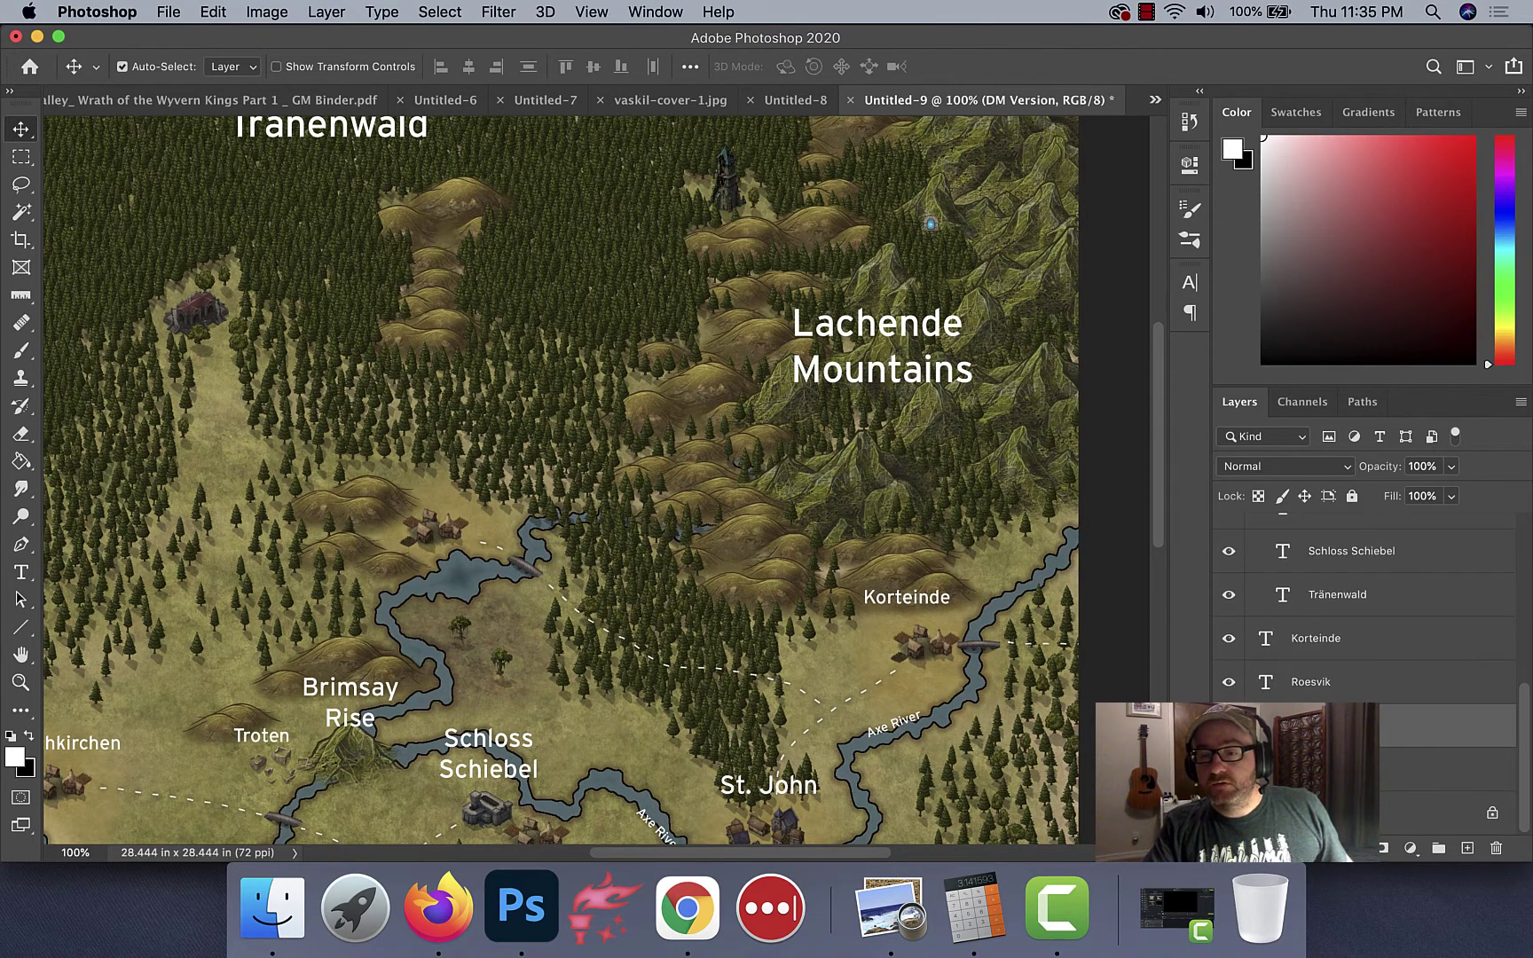
{"action": "left_click", "coordinate": [1419, 798]}
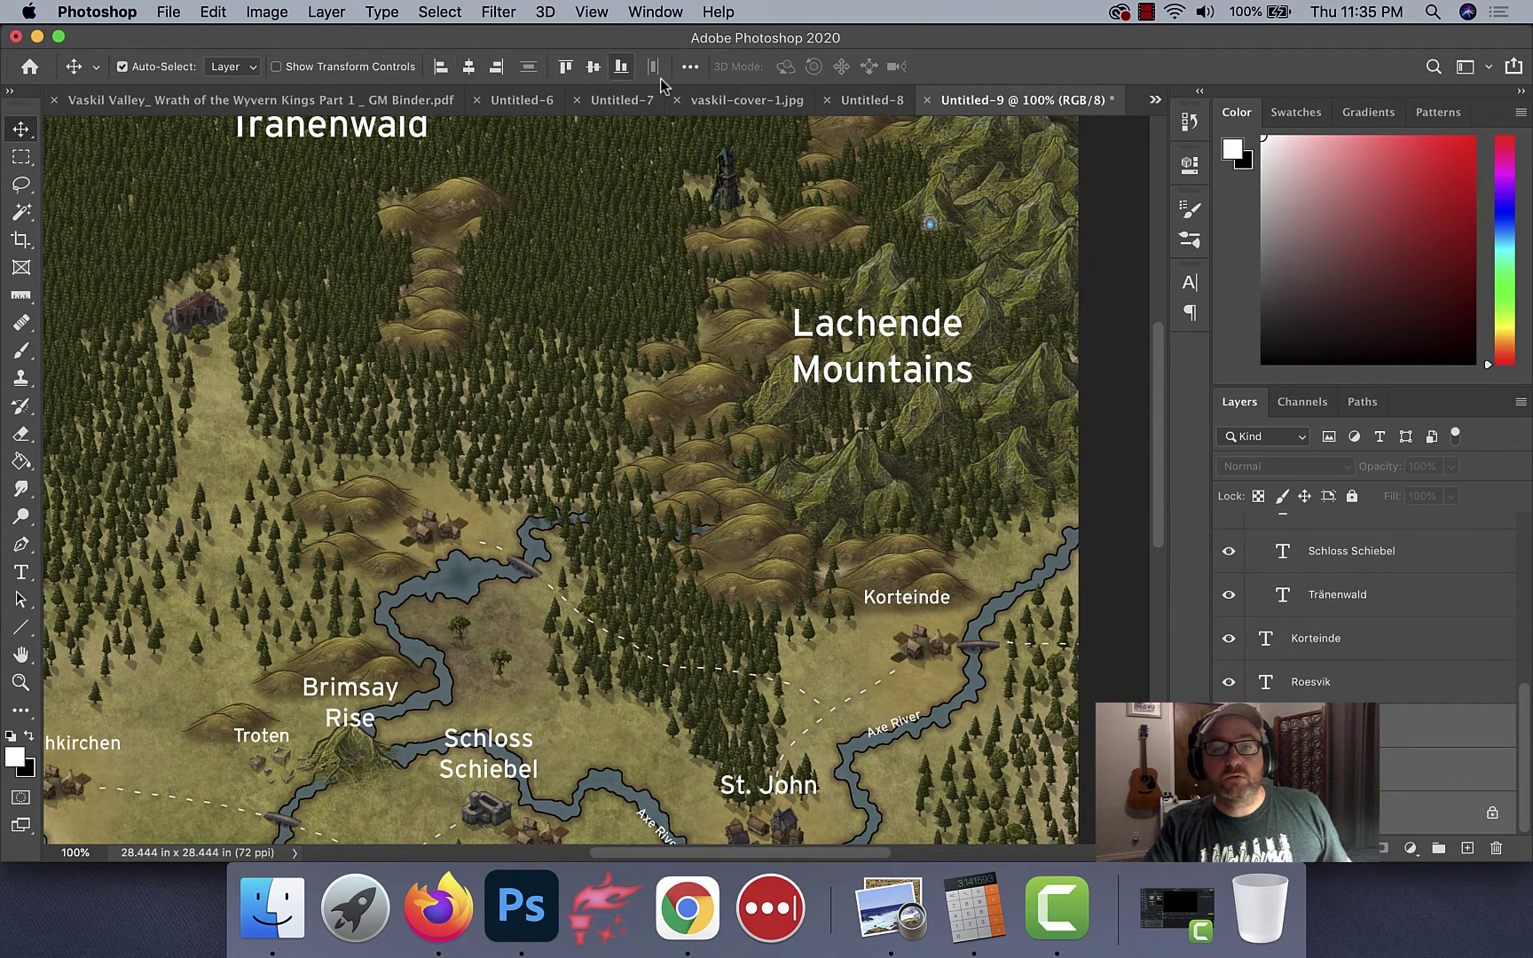
{"action": "key", "text": "Up"}
{"action": "key", "text": "Up"}
{"action": "key", "text": "Up"}
{"action": "key", "text": "Up"}
{"action": "key", "text": "Up"}
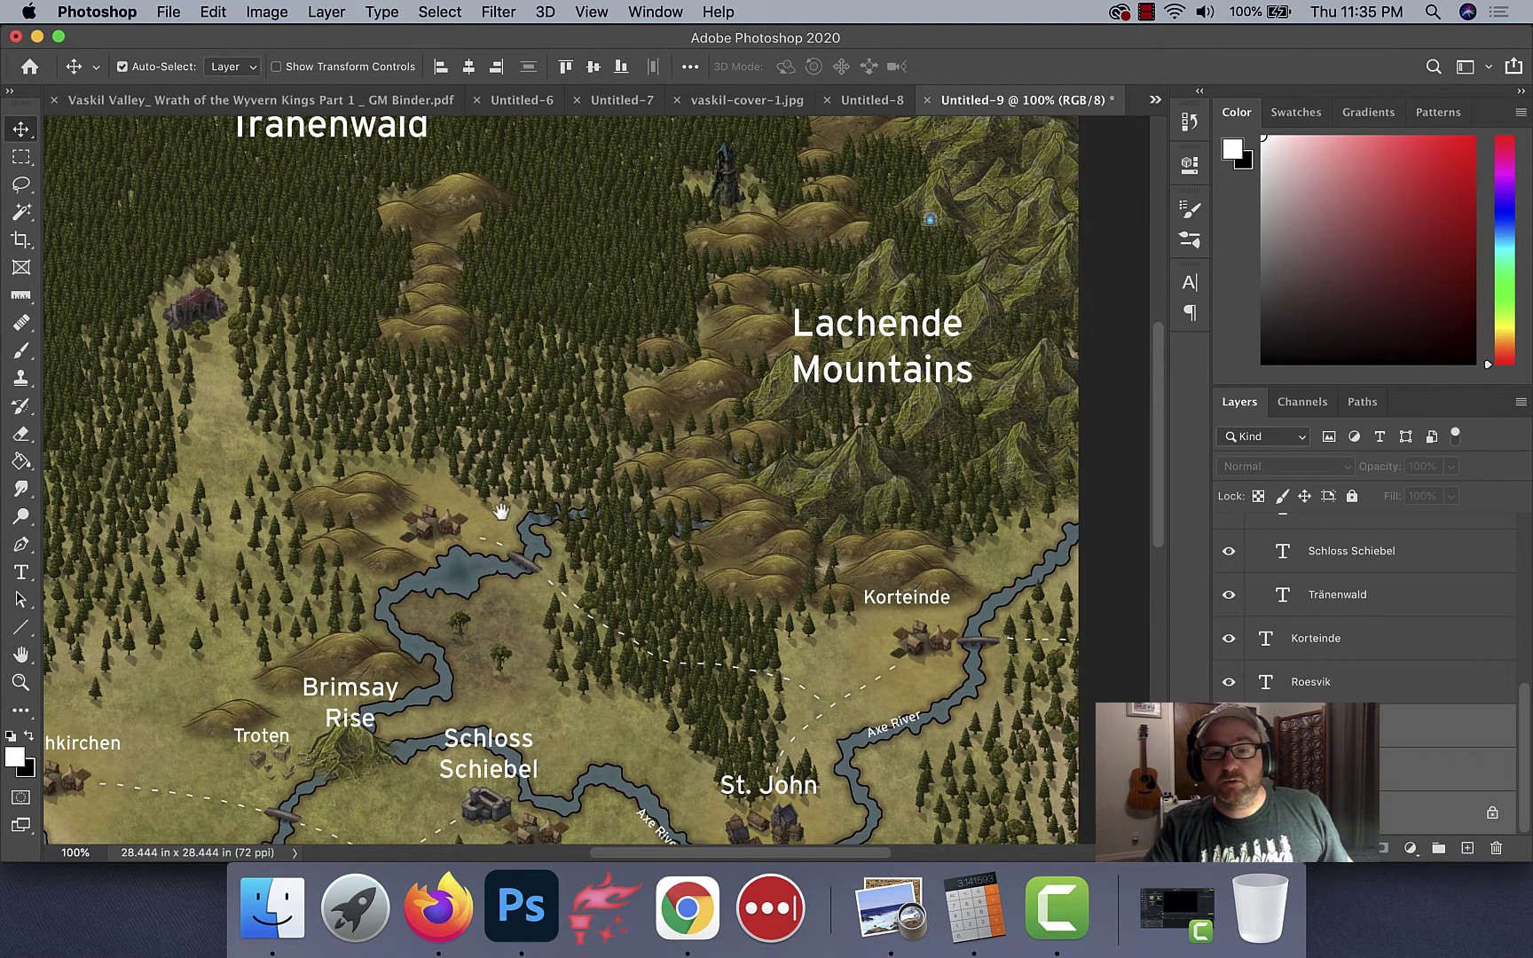
Step: Nudge the Axe River label west of St. John upward so that it follows the river
{"action": "left_click_drag", "start_coordinate": [500, 507], "coordinate": [640, 325]}
{"action": "left_click", "coordinate": [793, 636]}
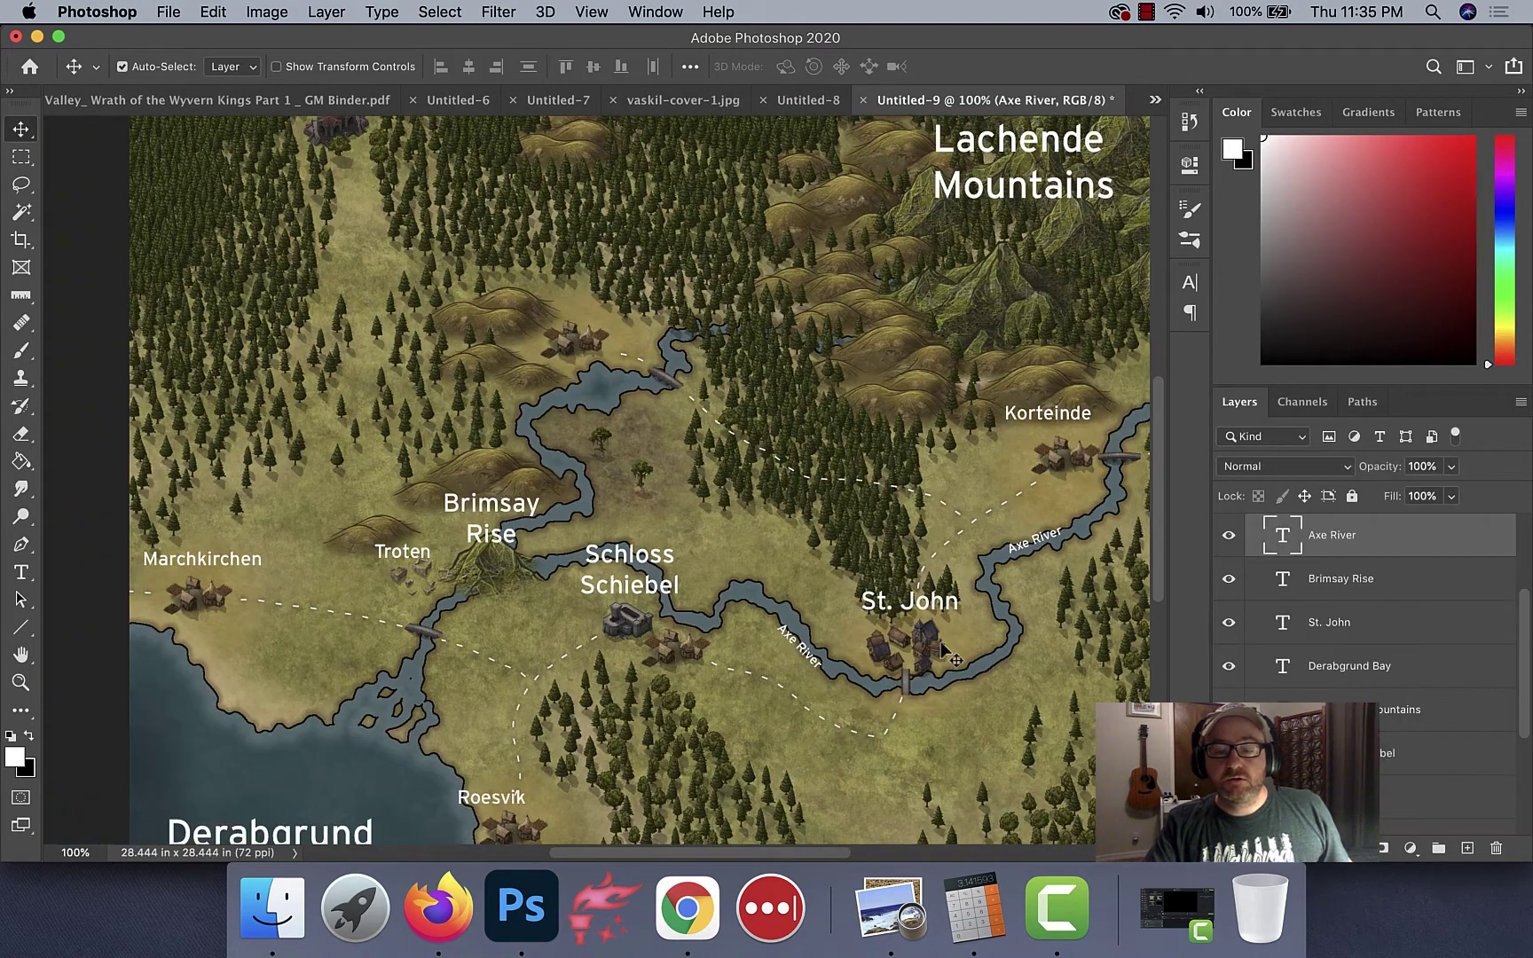
{"action": "key", "text": "Up"}
{"action": "key", "text": "Up"}
{"action": "key", "text": "Up"}
{"action": "key", "text": "Up"}
{"action": "key", "text": "Up"}
{"action": "key", "text": "Up"}
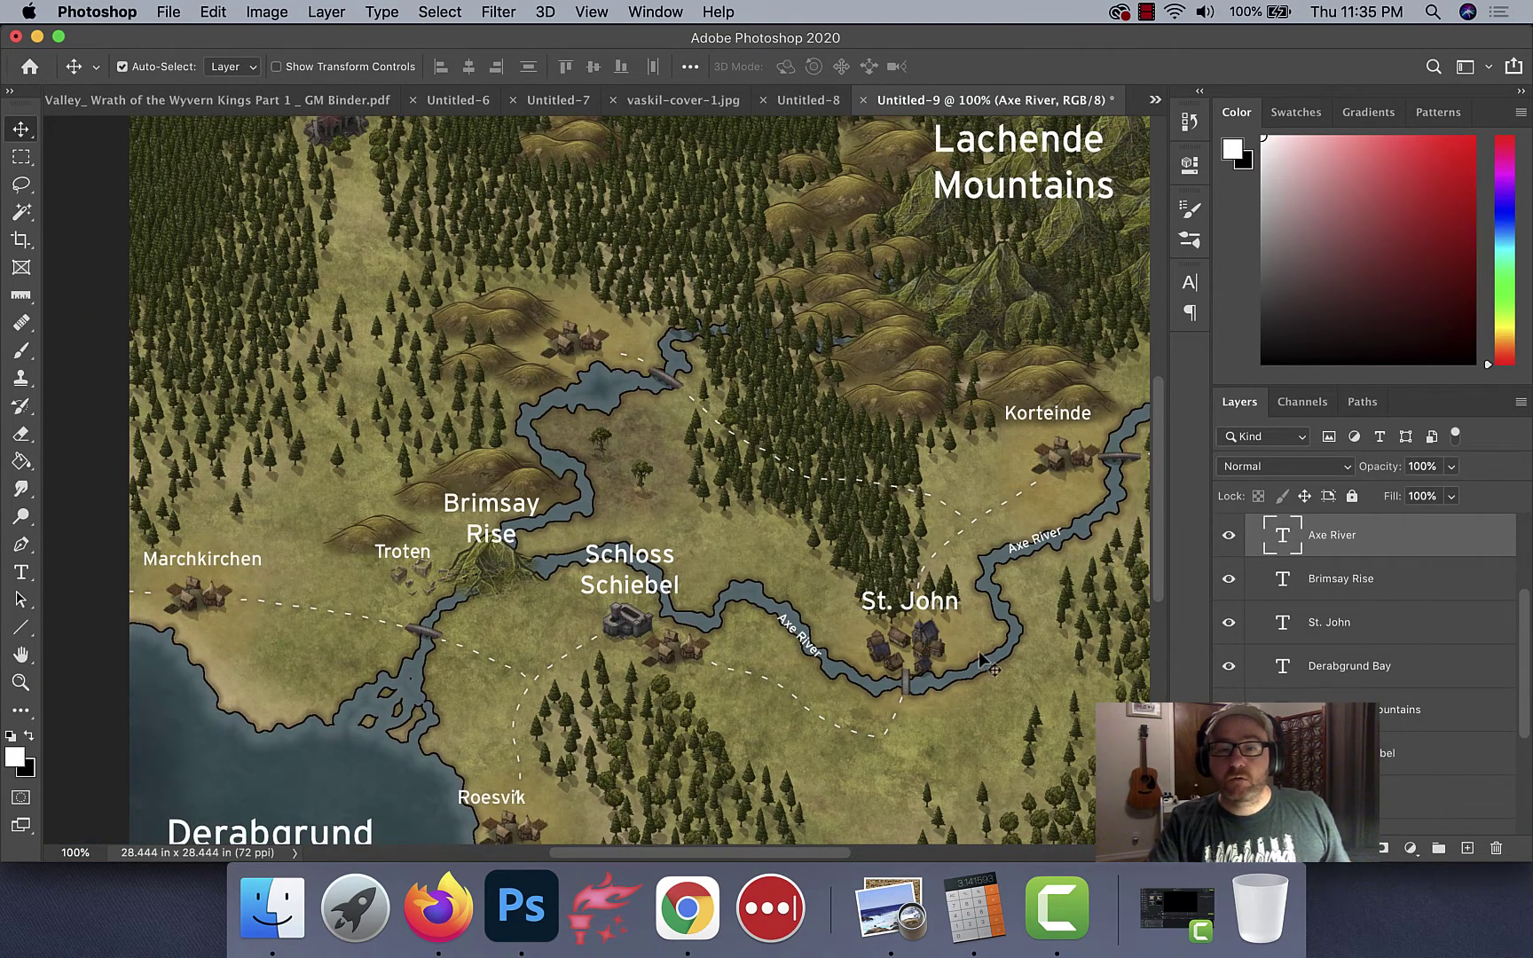
Step: Switch to Chrome and copy the name Gogneux from the town name list
{"action": "scroll", "coordinate": [523, 367], "scroll_direction": "up", "scroll_amount": 3}
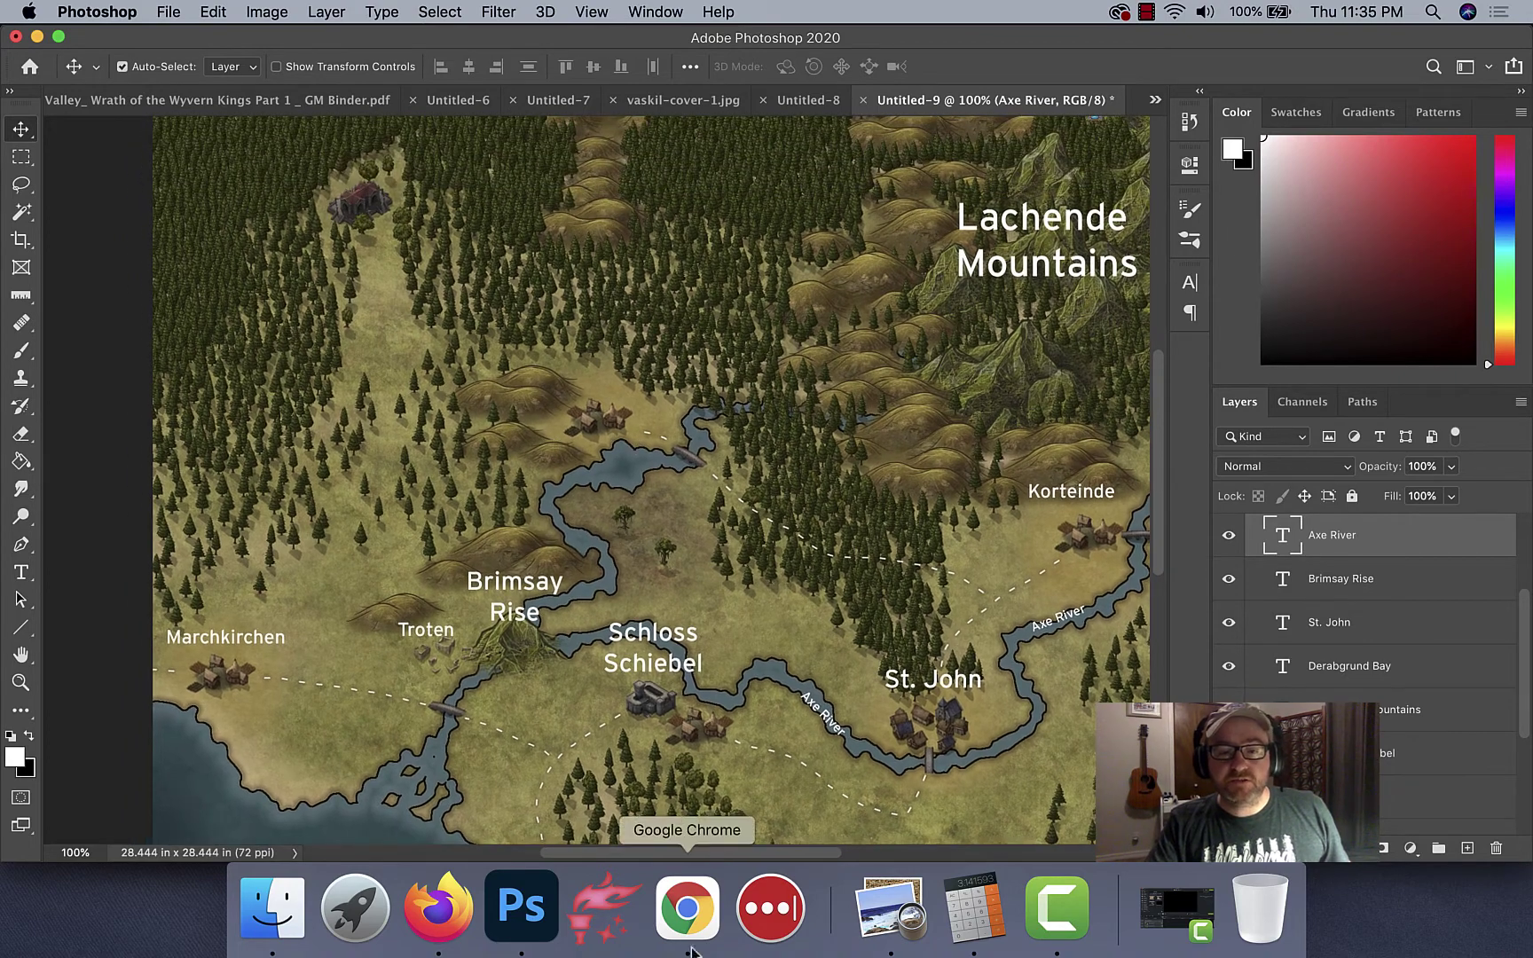
{"action": "left_click", "coordinate": [689, 914]}
{"action": "double_click", "coordinate": [519, 432]}
{"action": "key", "text": "cmd+c"}
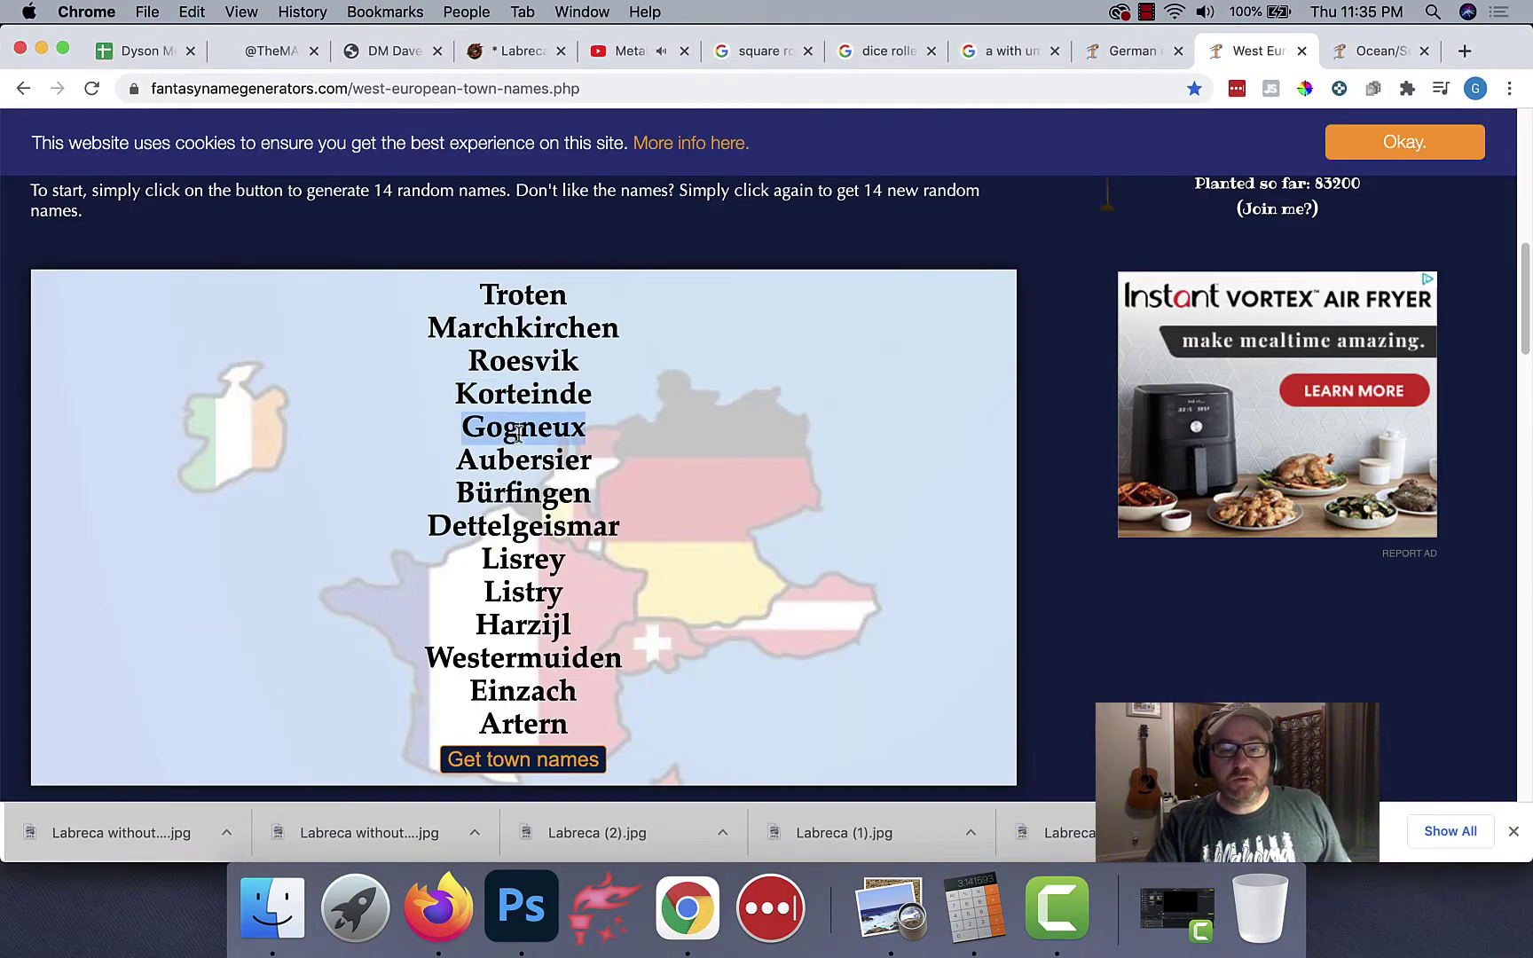
Step: Return to Photoshop, add the text label Gogneux and place it just above the village northwest of the lake
{"action": "left_click", "coordinate": [438, 905]}
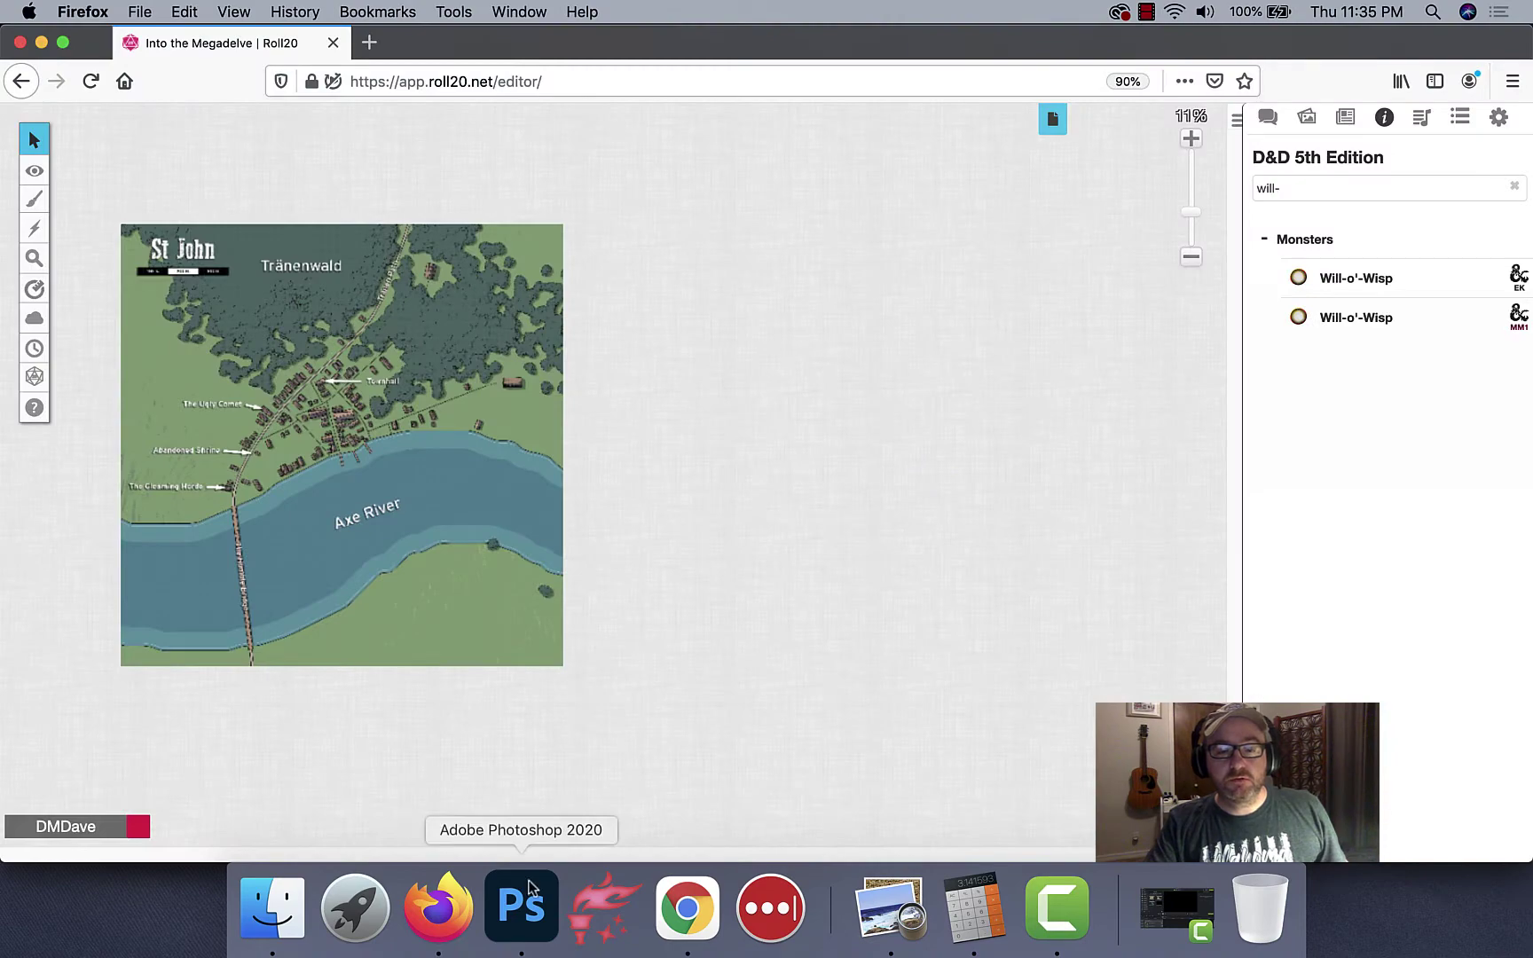
{"action": "left_click", "coordinate": [545, 874]}
{"action": "key", "text": "t"}
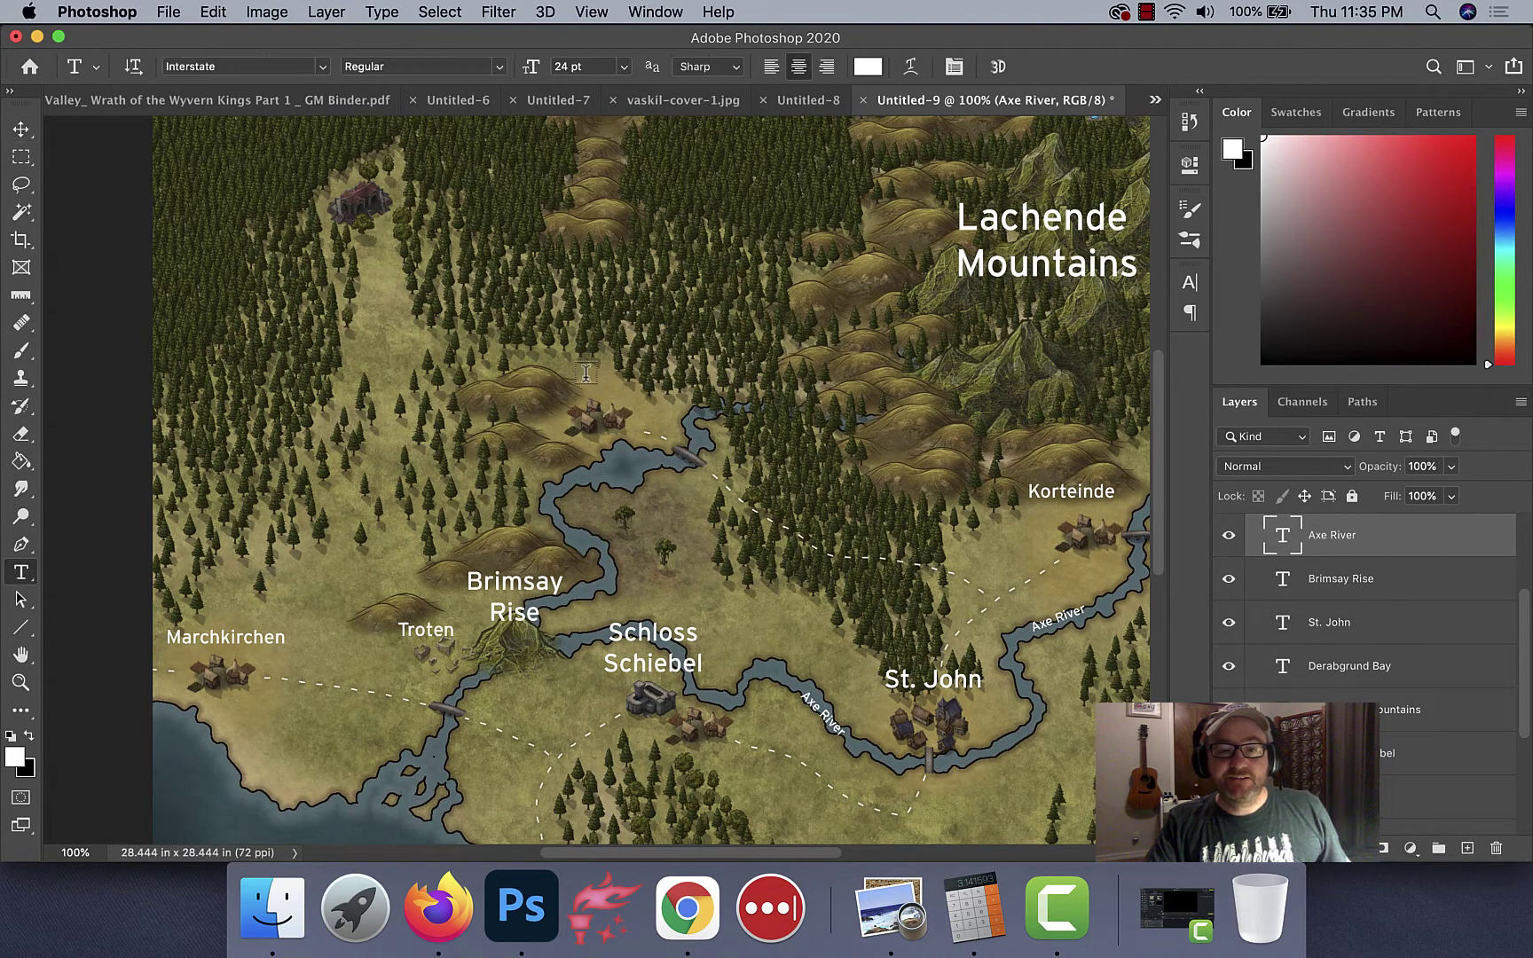
{"action": "left_click", "coordinate": [588, 382]}
{"action": "key", "text": "cmd+v"}
{"action": "key", "text": "Escape"}
{"action": "key", "text": "v"}
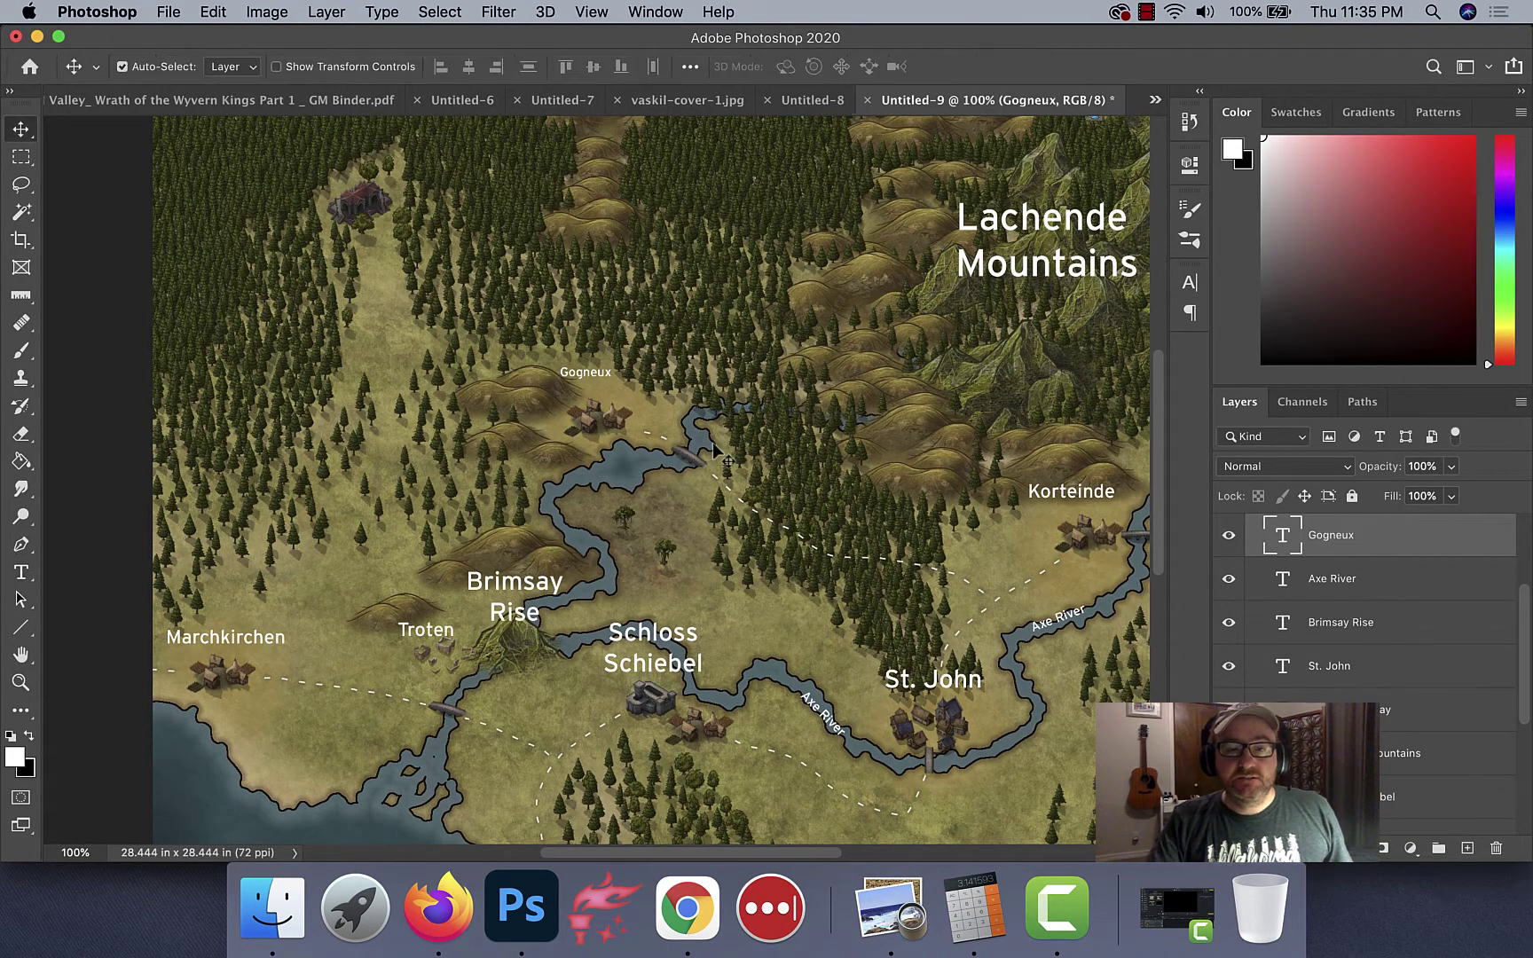
{"action": "left_click_drag", "start_coordinate": [594, 376], "coordinate": [602, 390]}
Step: Check the Troten label's text size and set the Gogneux label to 36 pt
{"action": "left_click_drag", "start_coordinate": [644, 606], "coordinate": [637, 545]}
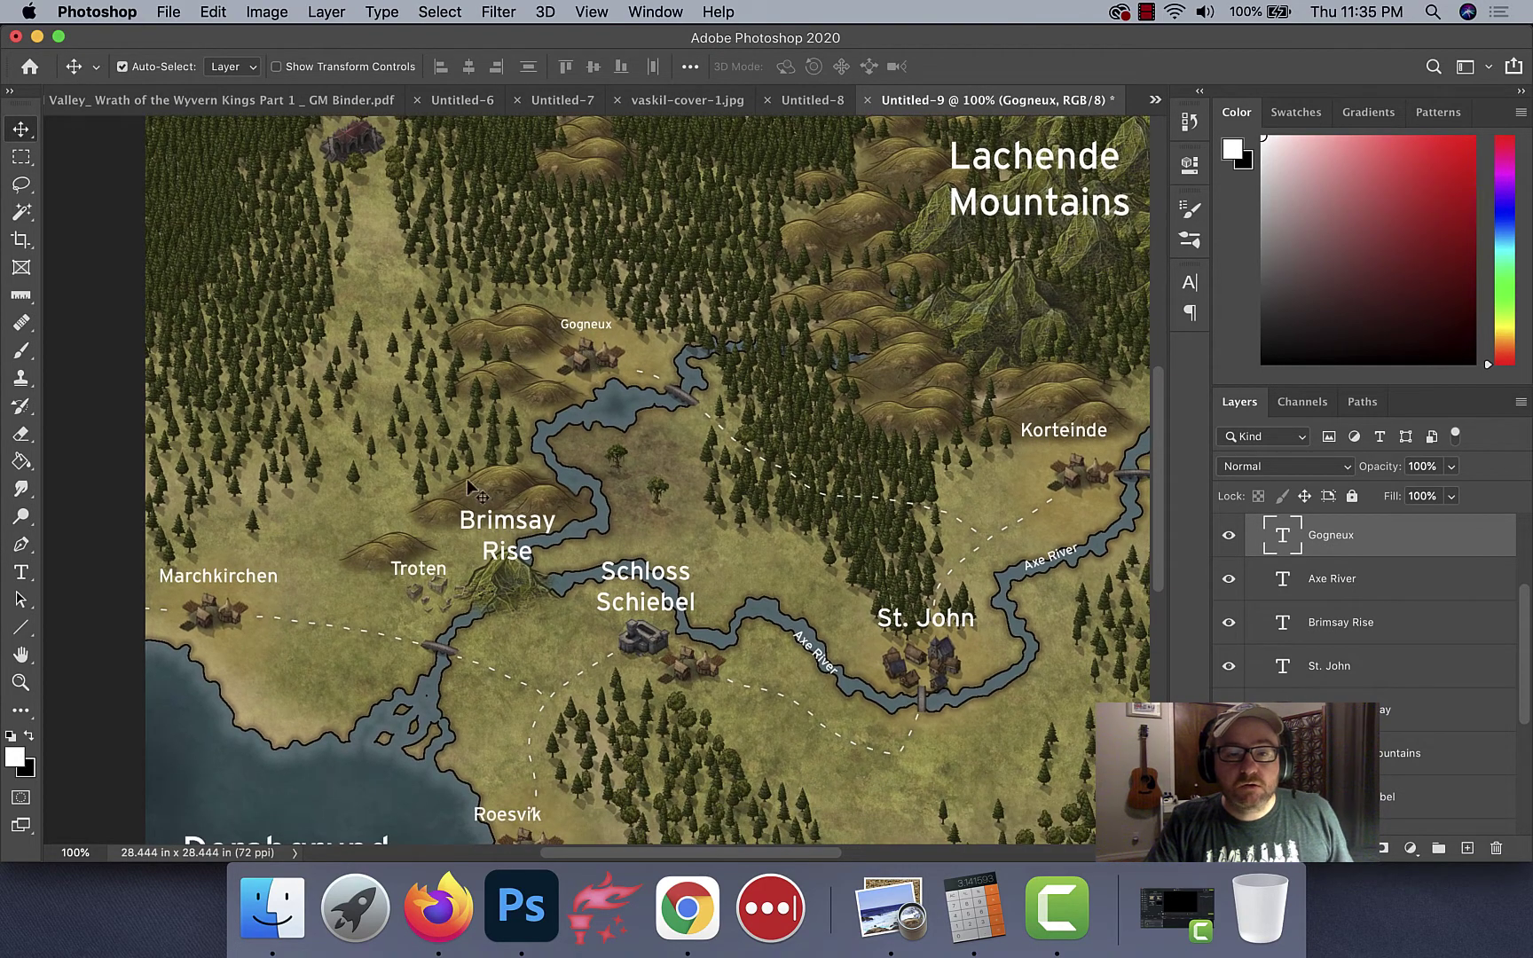
{"action": "key", "text": "t"}
{"action": "left_click", "coordinate": [422, 565]}
{"action": "key", "text": "Escape"}
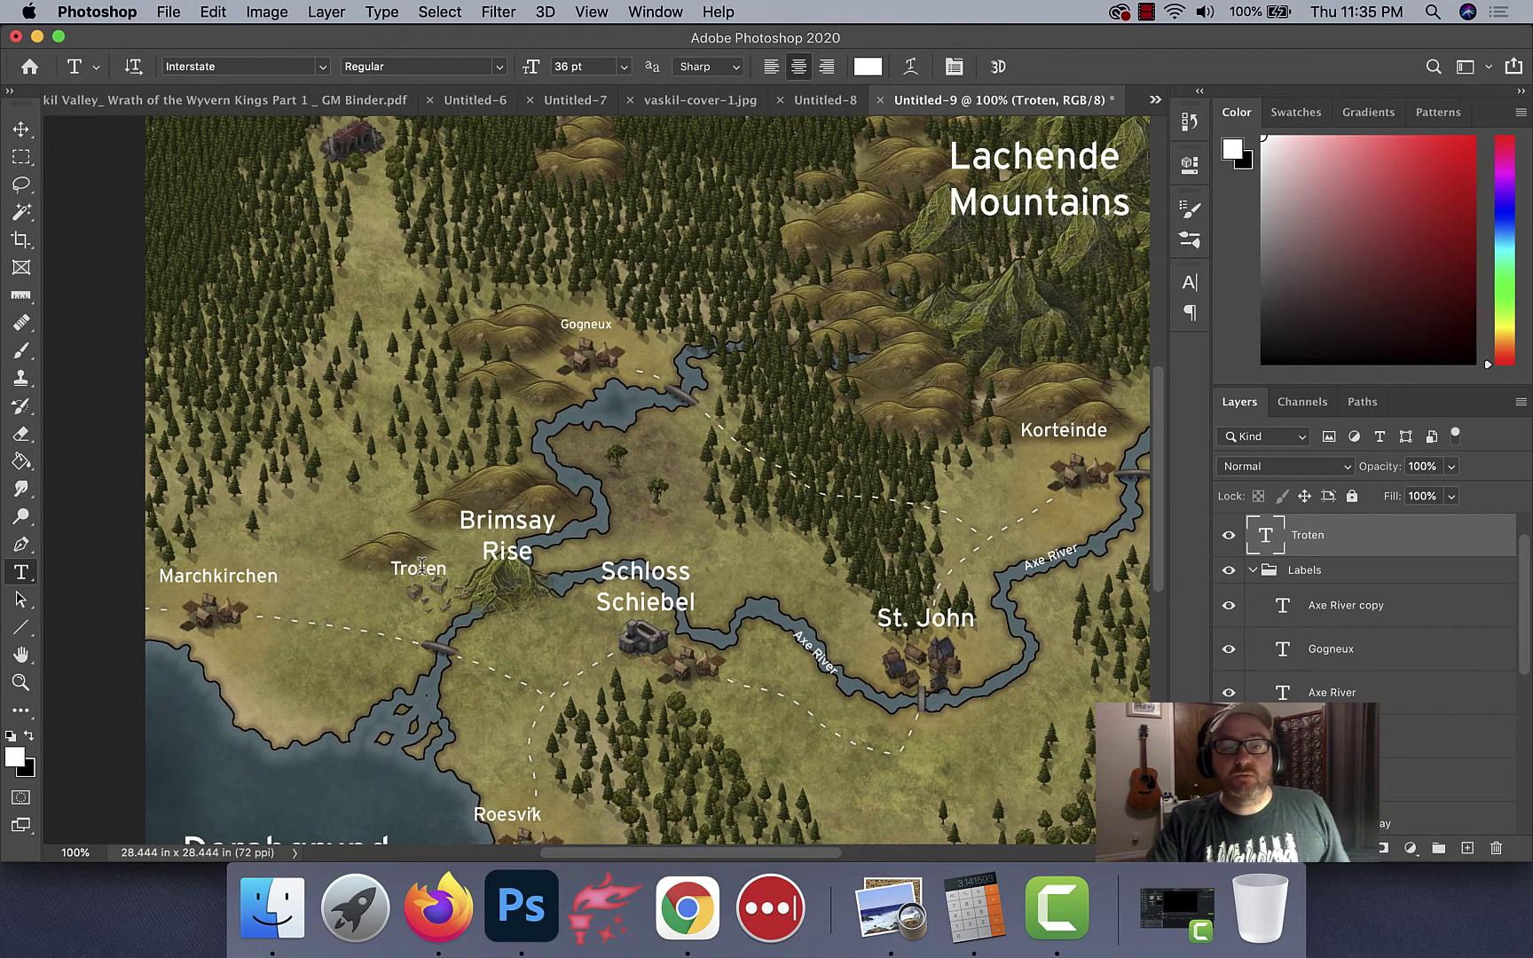
{"action": "double_click", "coordinate": [611, 326]}
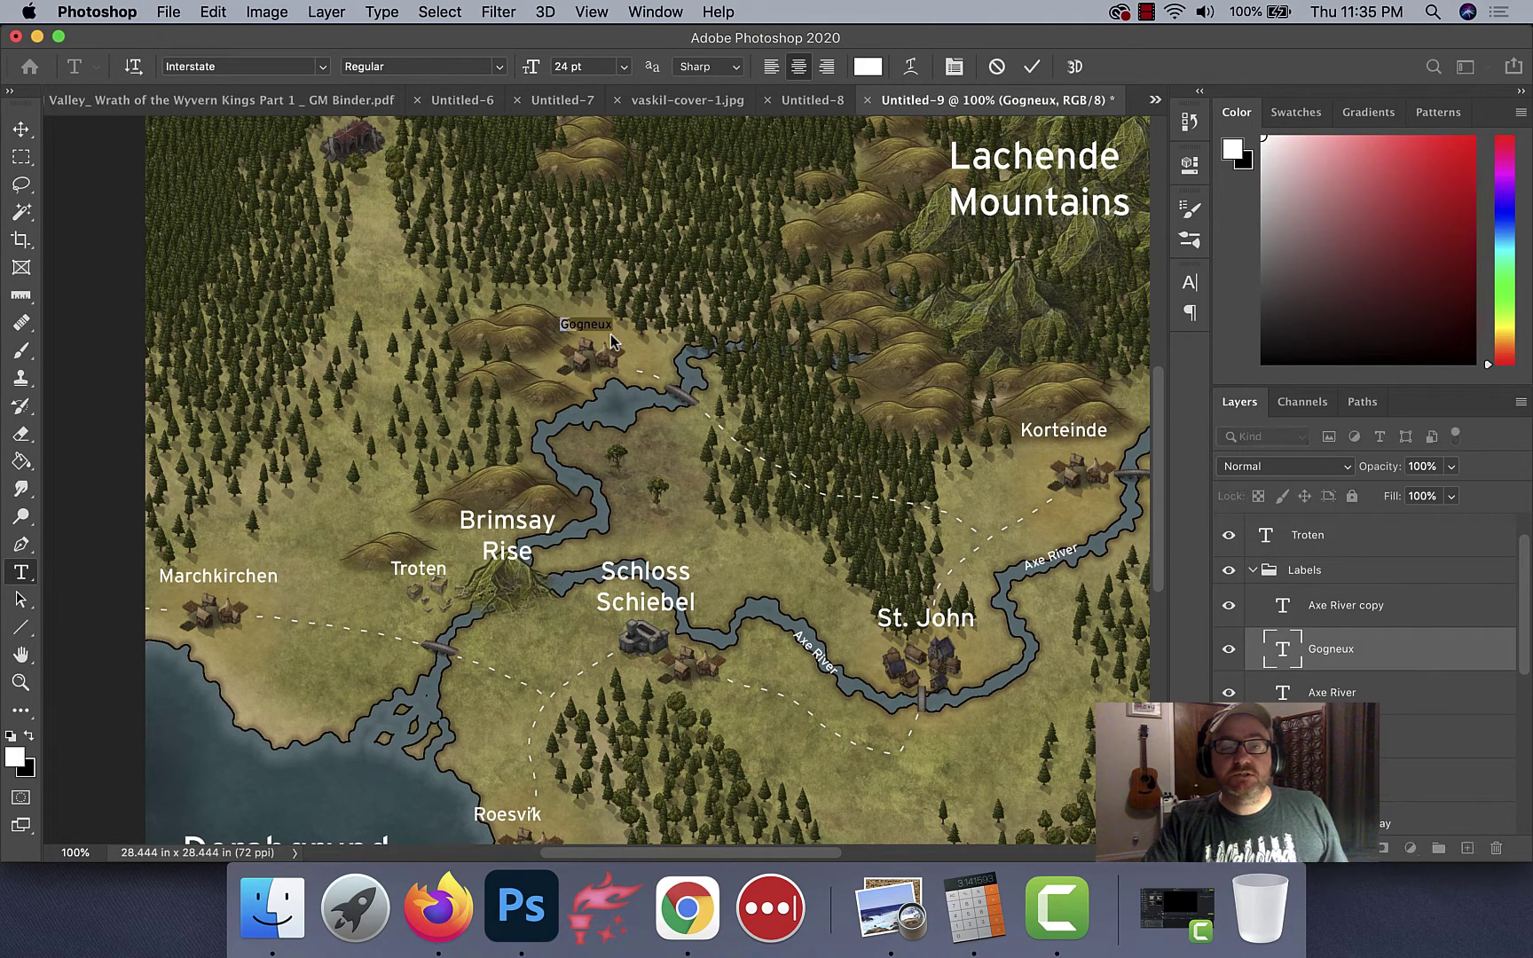
{"action": "left_click", "coordinate": [625, 73]}
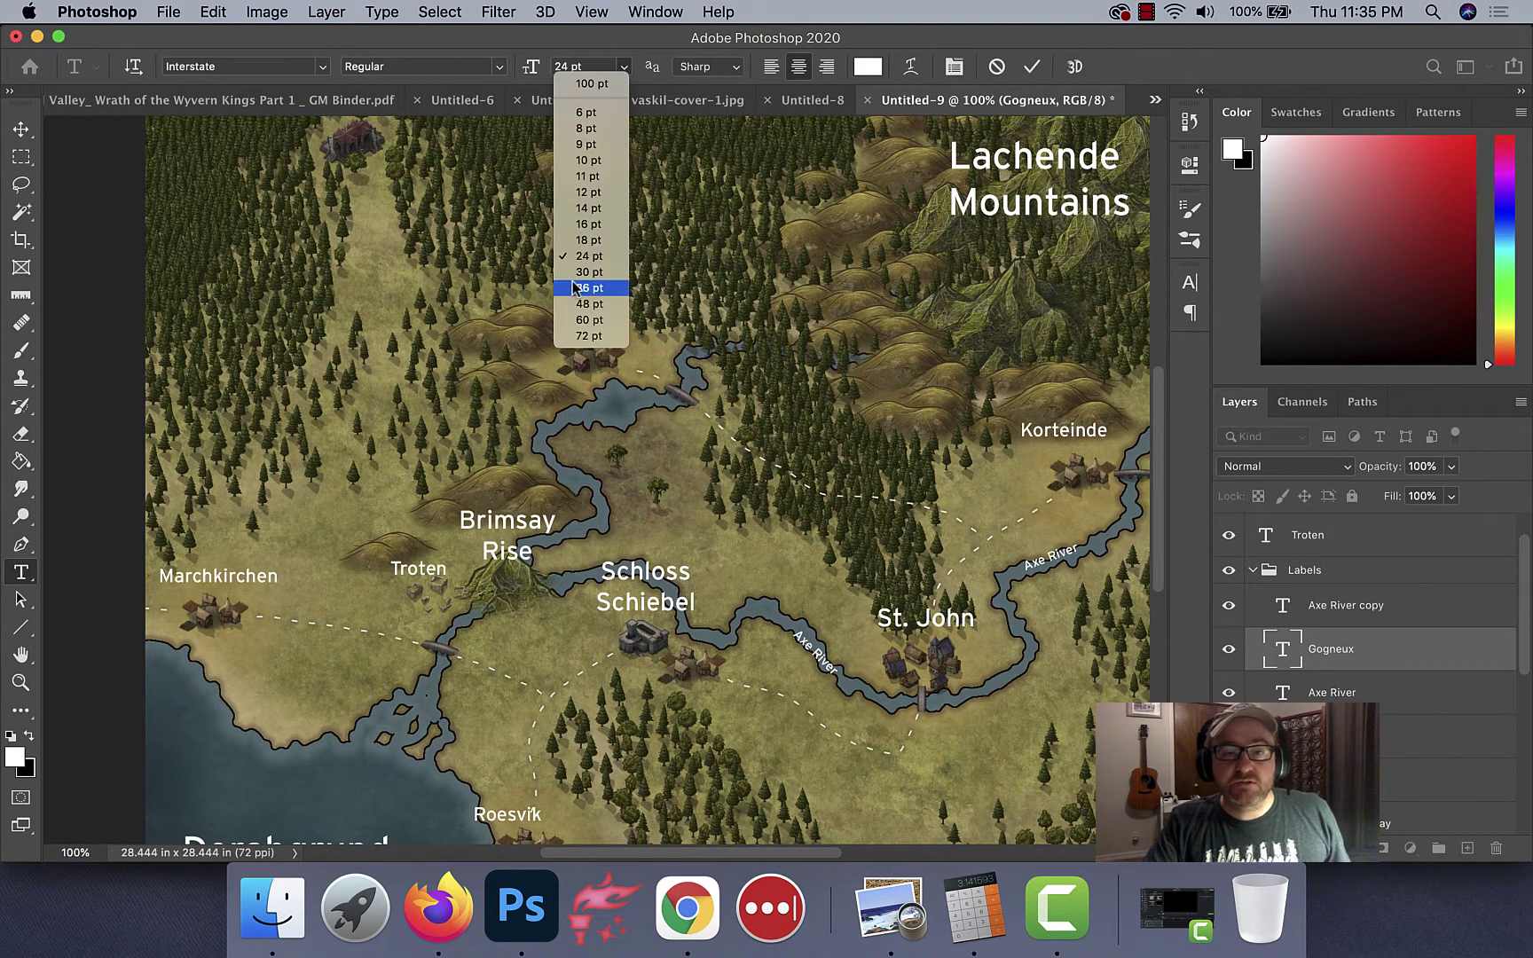
{"action": "left_click", "coordinate": [577, 290]}
{"action": "key", "text": "Escape"}
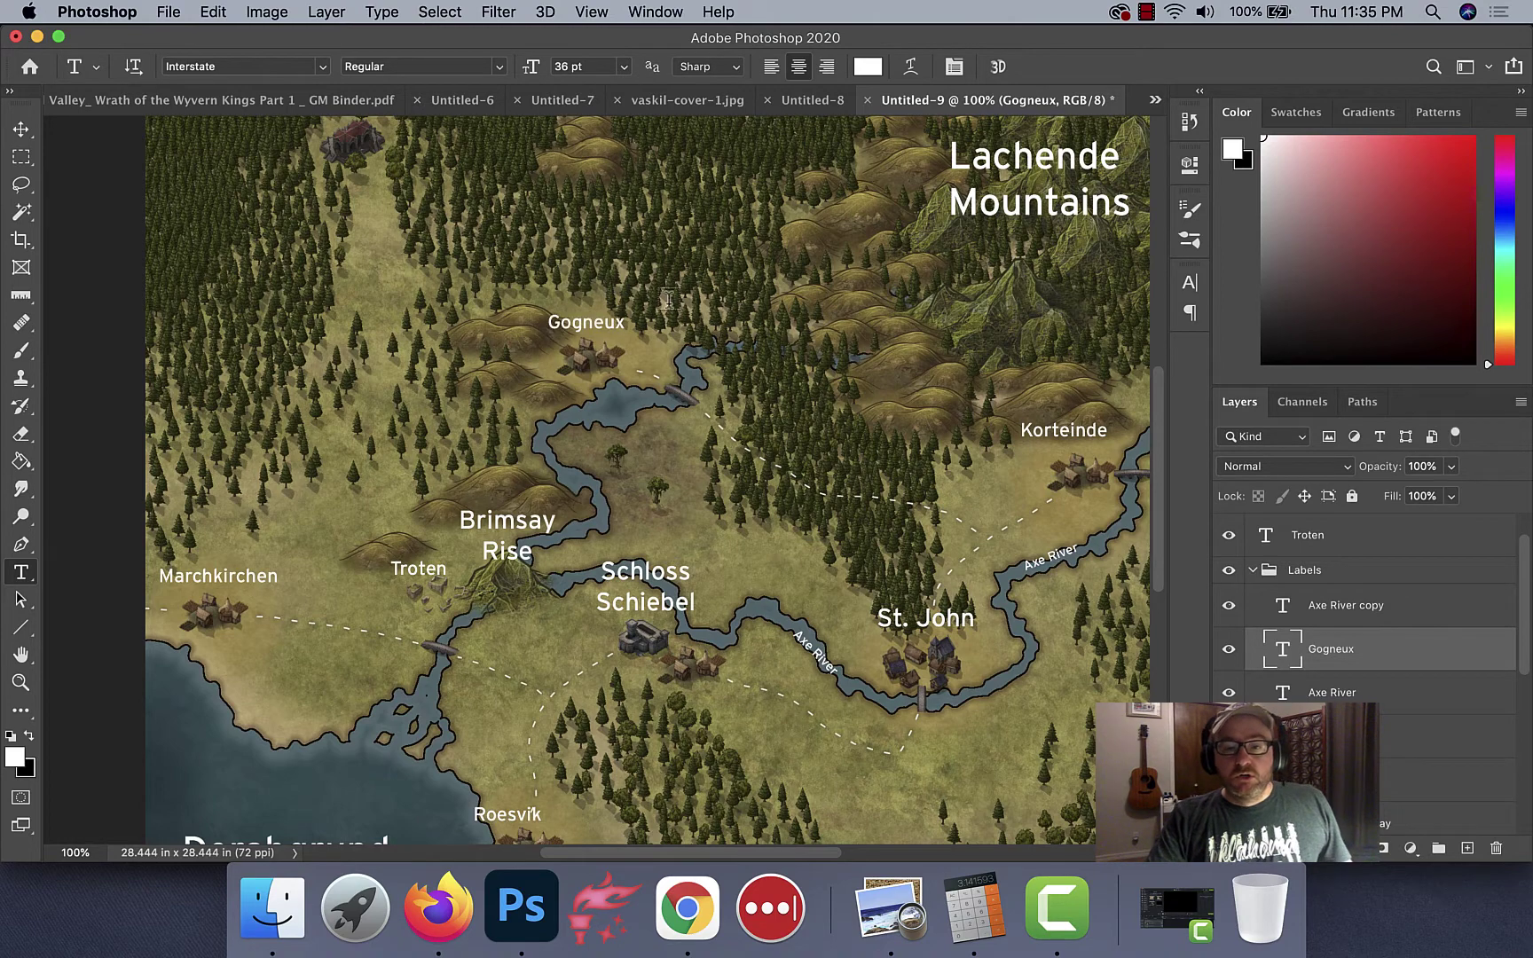
Step: Switch to Chrome, search the web for "temple name generator" and open the Temple names page of Fantasy Name Generators
{"action": "left_click_drag", "start_coordinate": [743, 289], "coordinate": [679, 456]}
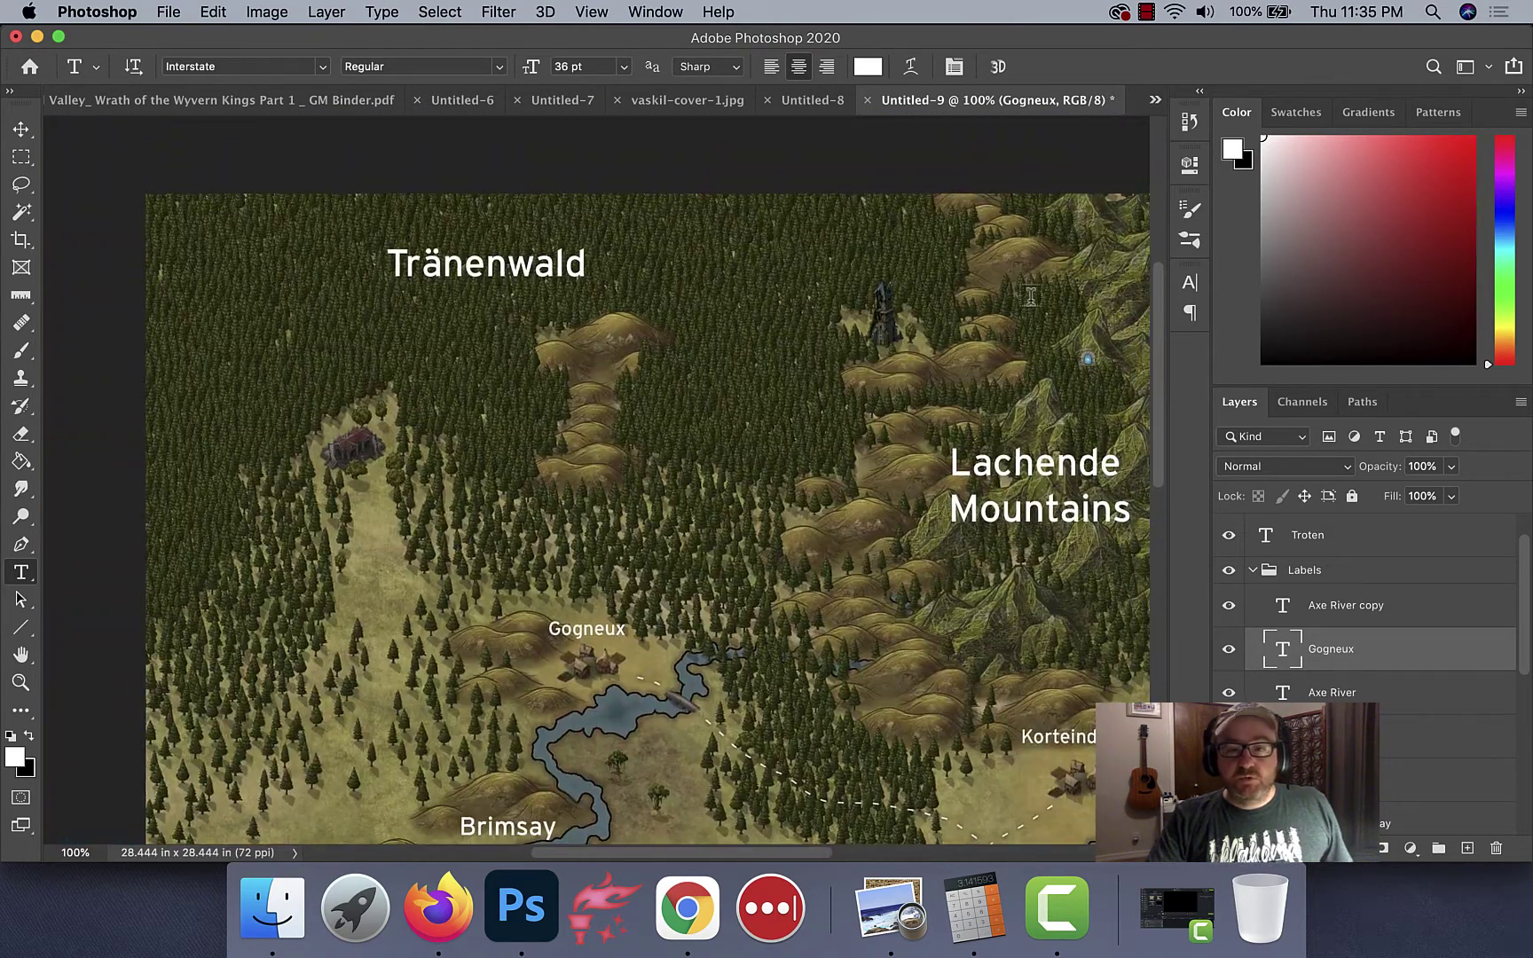
{"action": "left_click_drag", "start_coordinate": [890, 350], "coordinate": [799, 358]}
{"action": "left_click_drag", "start_coordinate": [527, 466], "coordinate": [683, 417]}
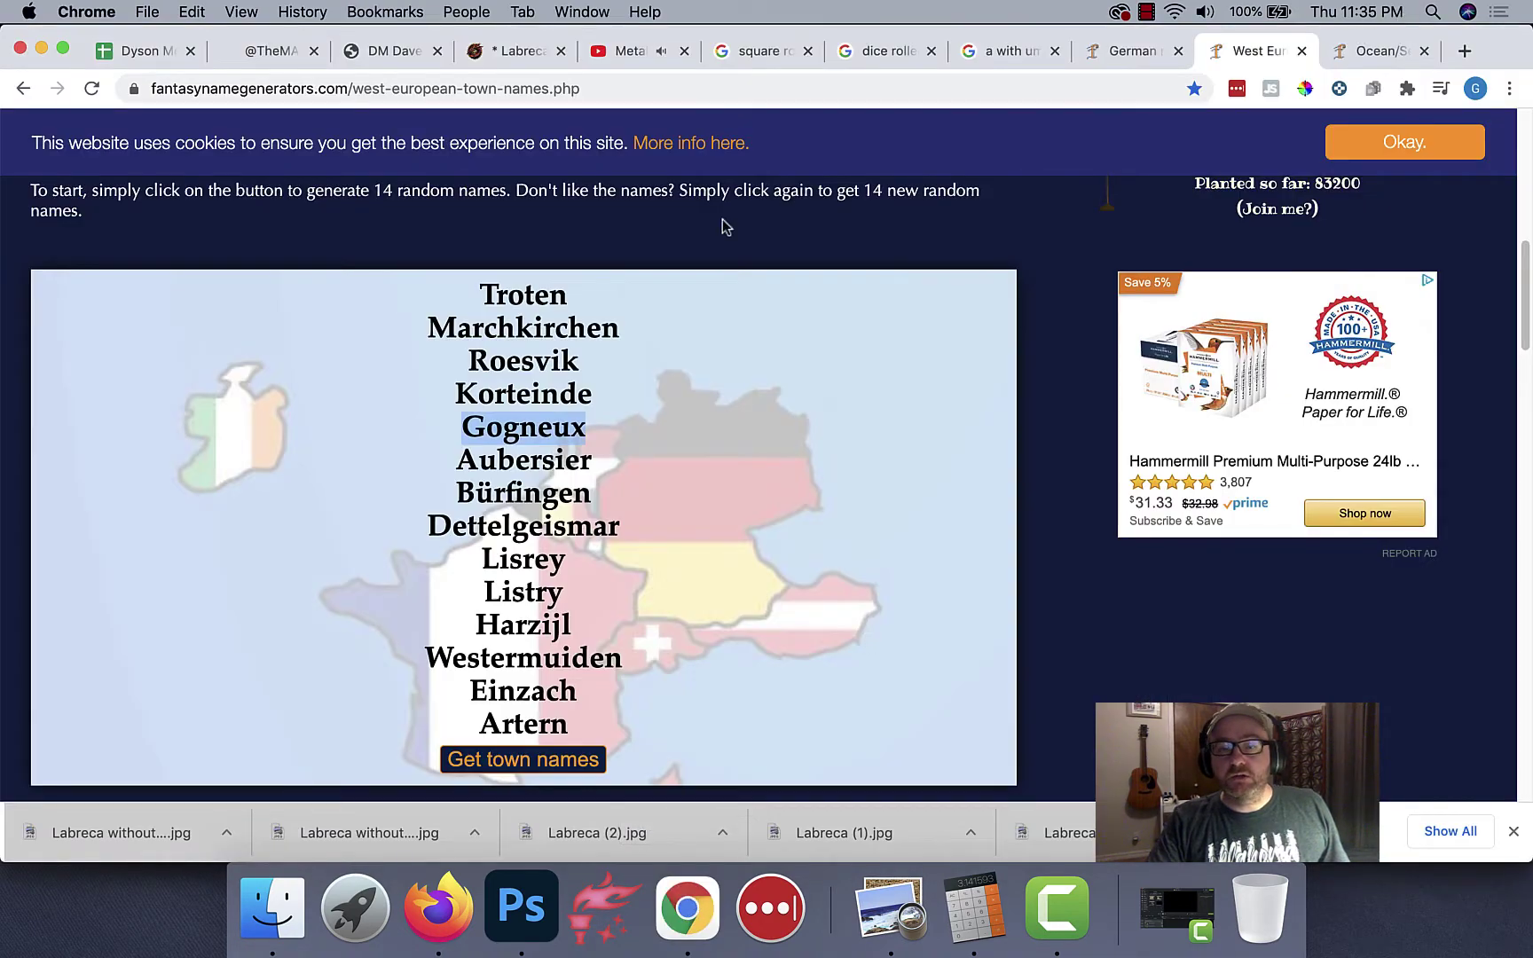
{"action": "left_click", "coordinate": [901, 86]}
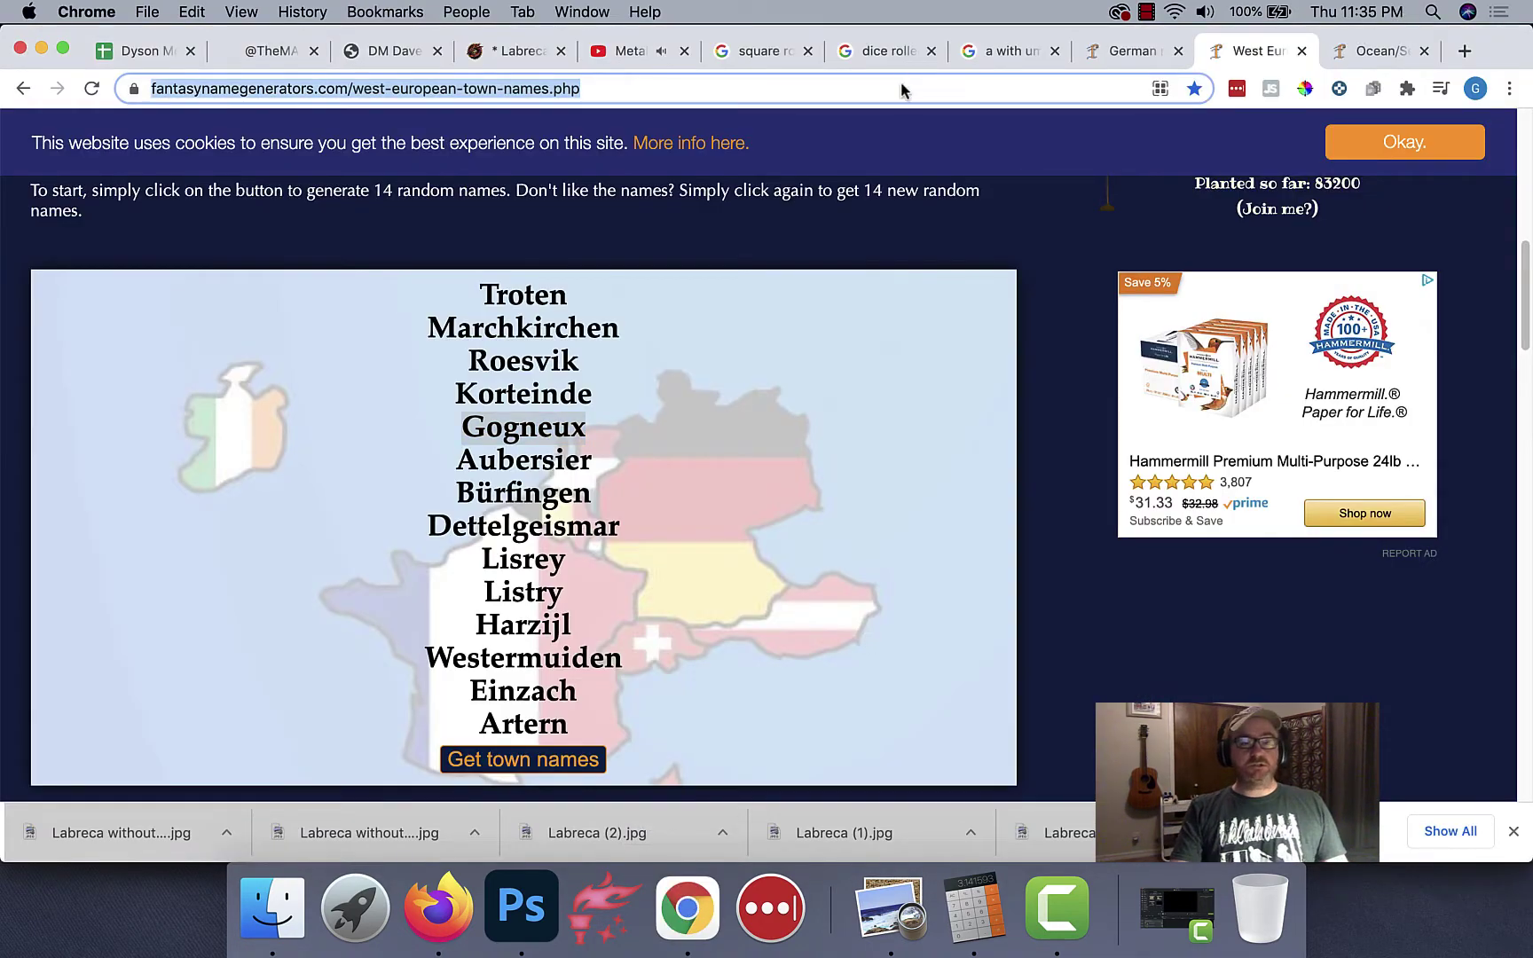
{"action": "type", "text": "temple name generato"}
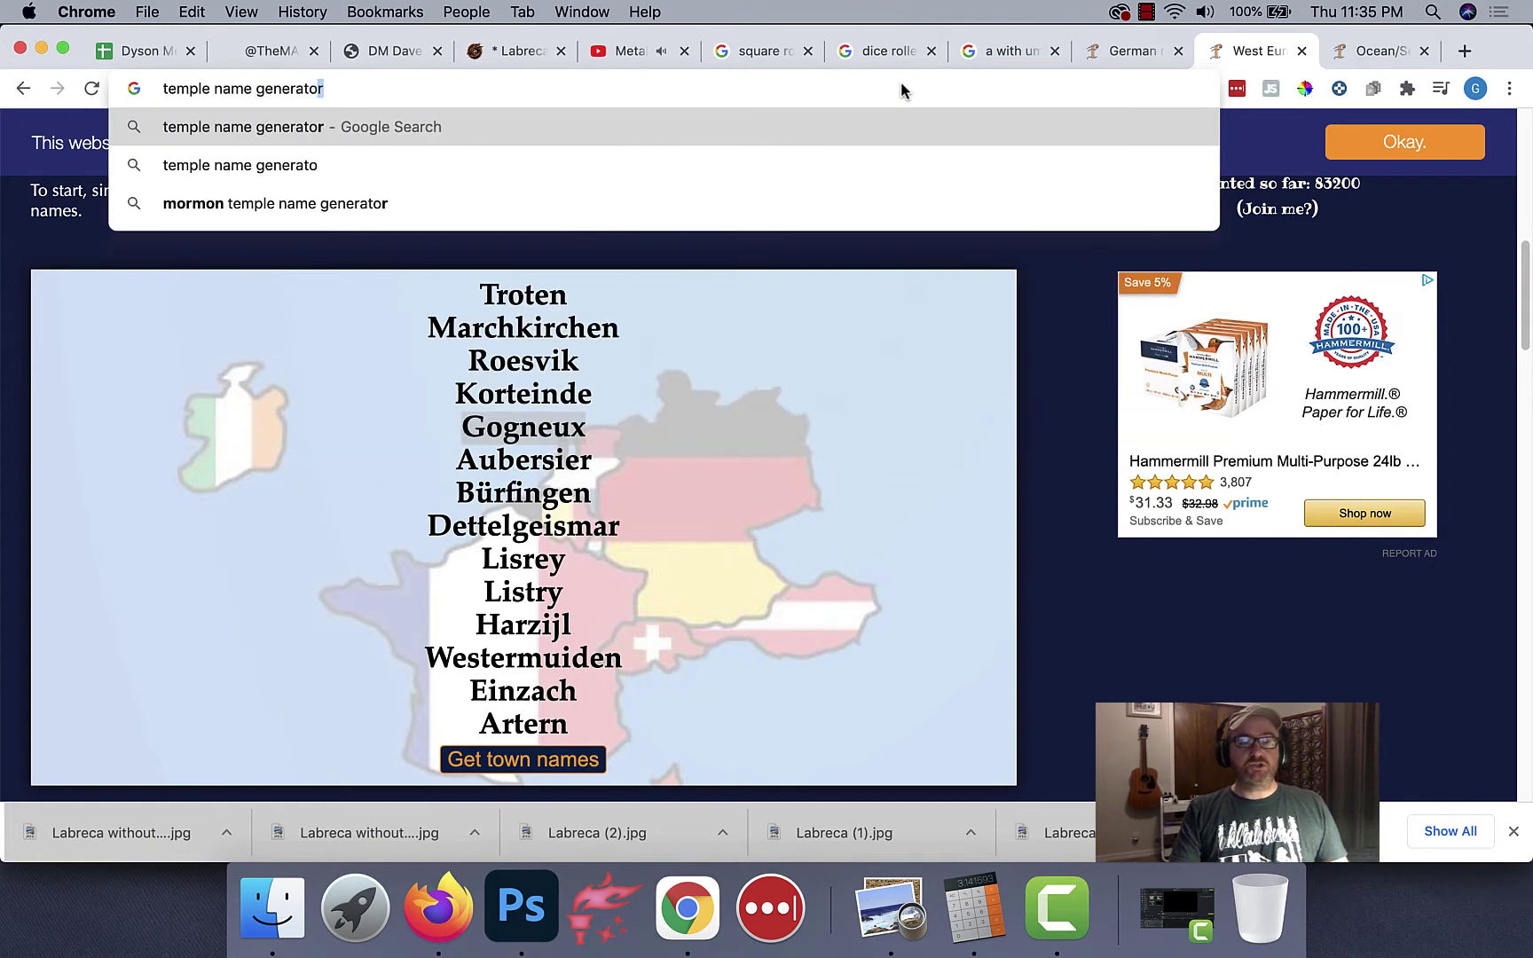
{"action": "type", "text": "r"}
{"action": "key", "text": "Return"}
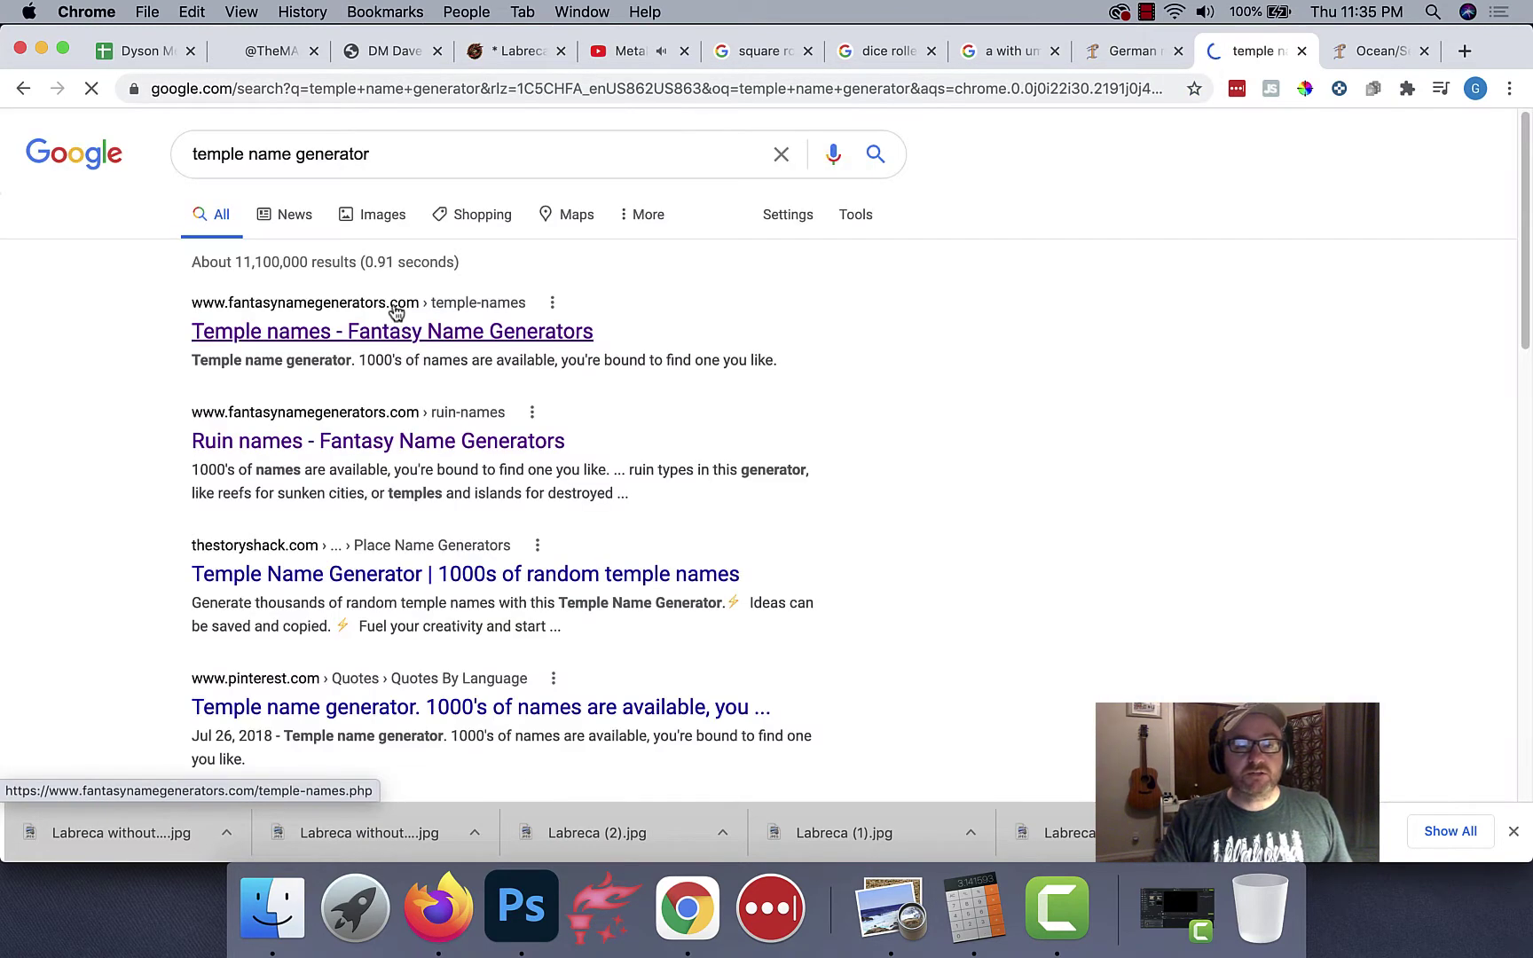
{"action": "left_click", "coordinate": [318, 334]}
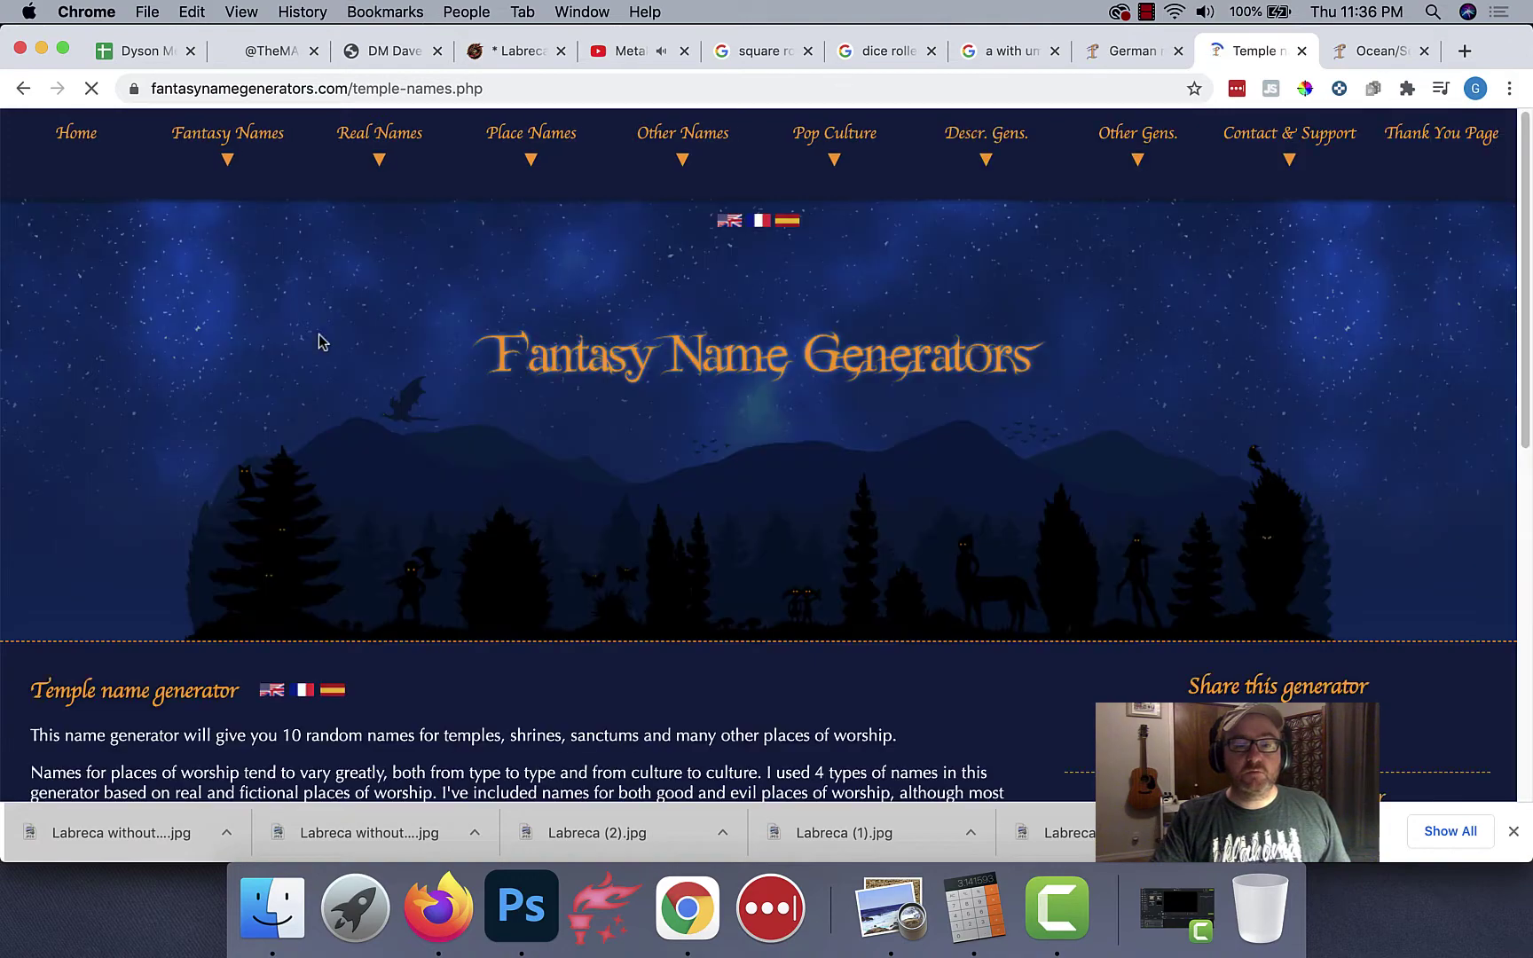
Step: Pick The Abrozaki and The Mythic Catacombs from the generated temple names
{"action": "scroll", "coordinate": [407, 453], "scroll_direction": "down", "scroll_amount": 10}
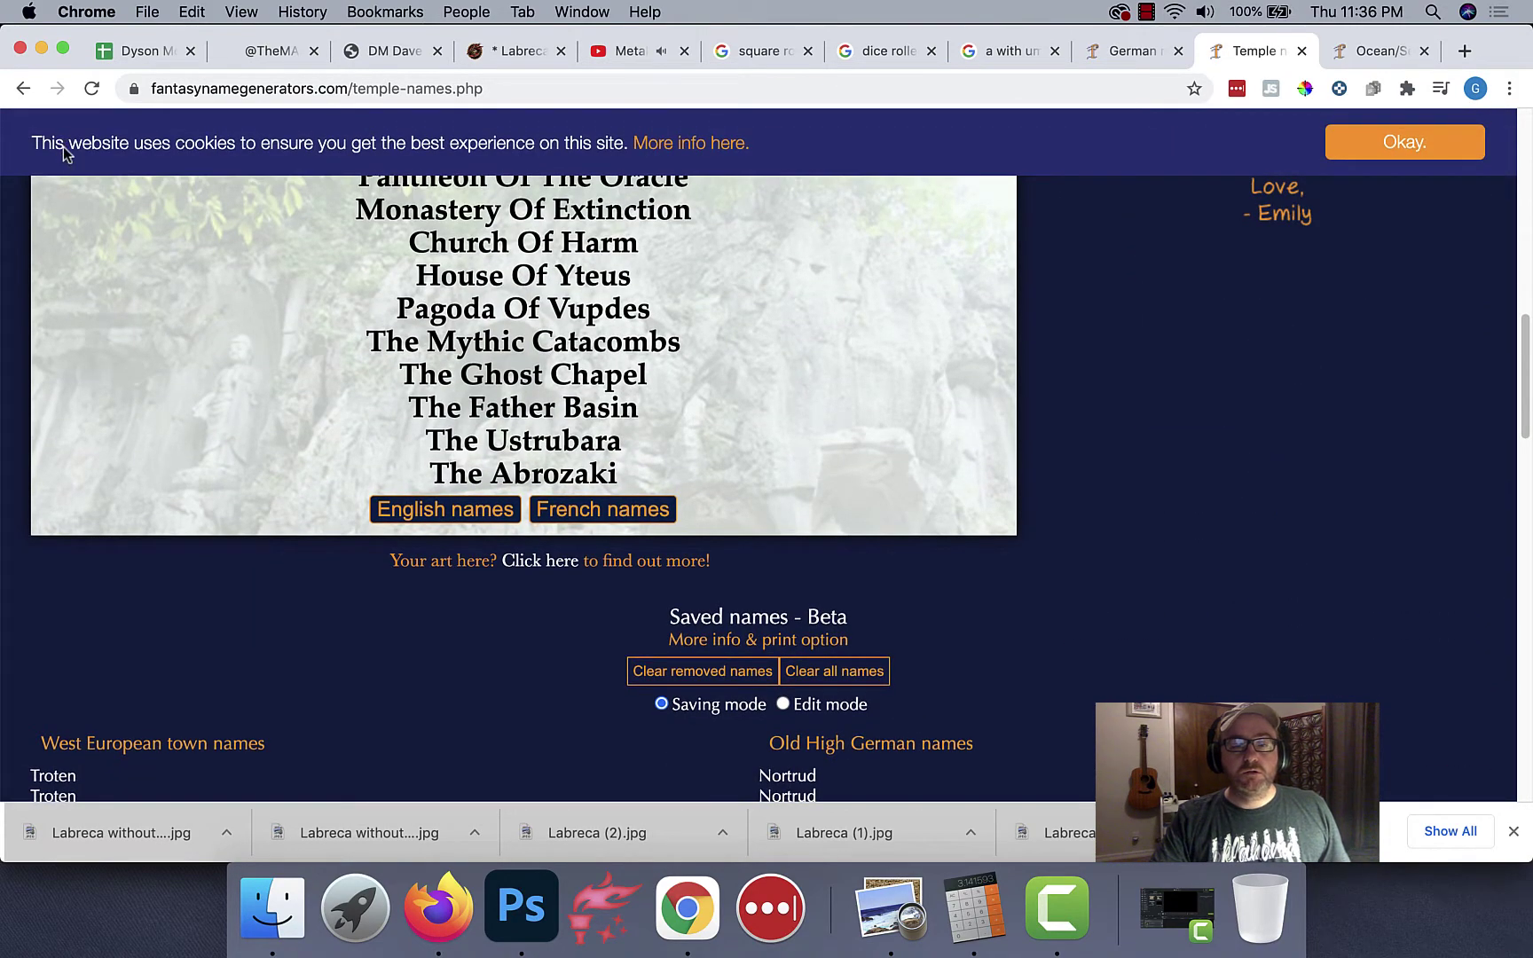
{"action": "left_click", "coordinate": [523, 473]}
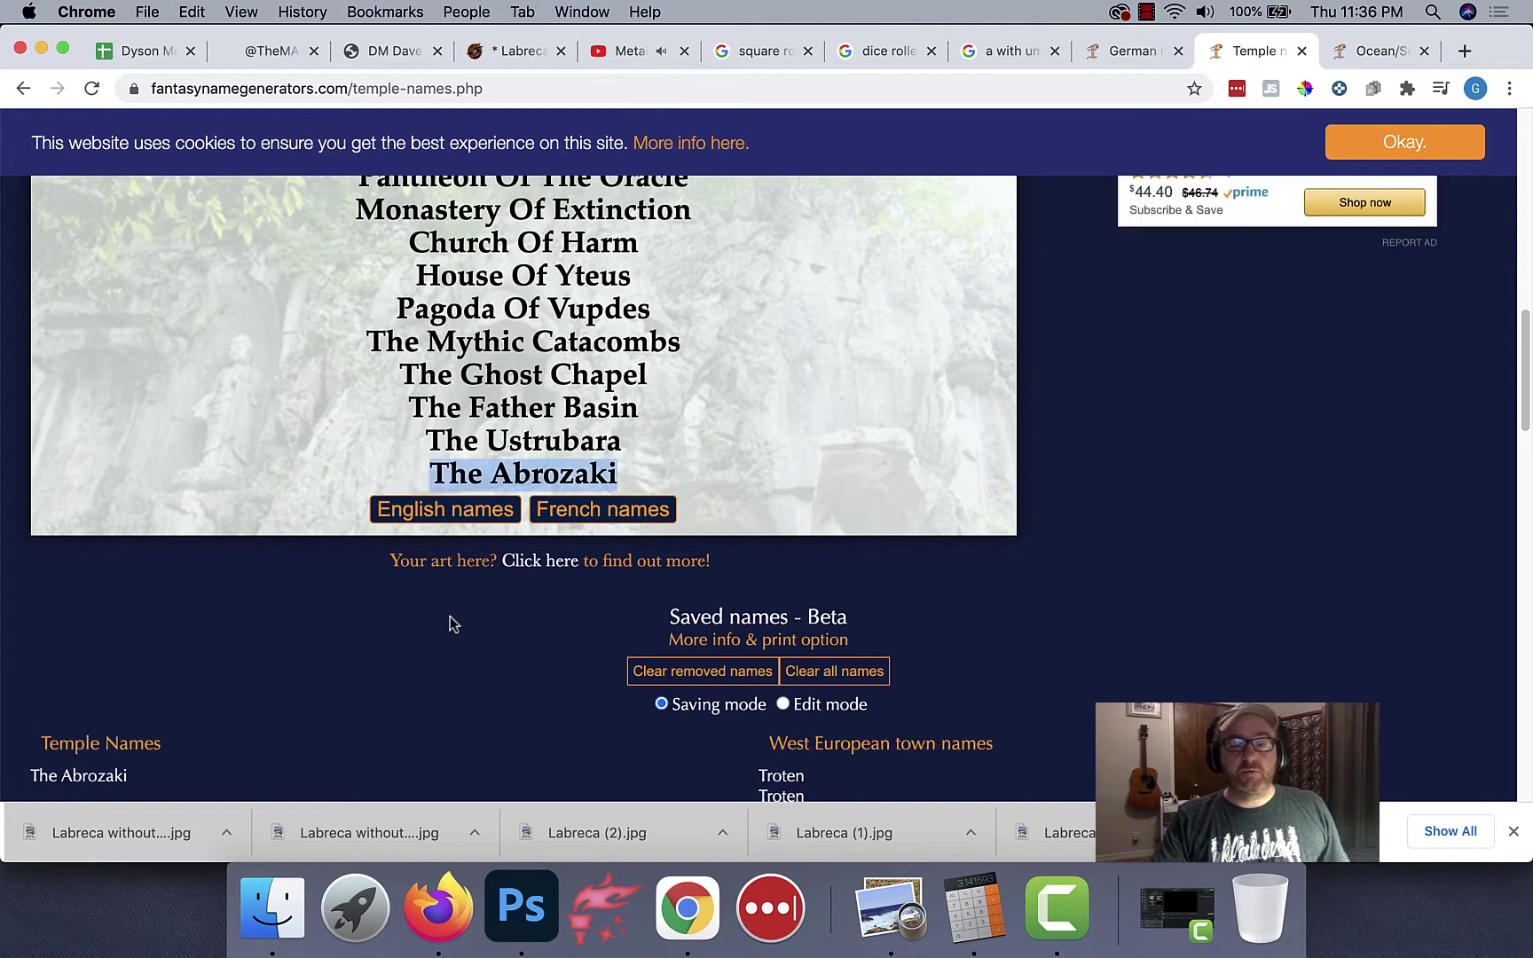
{"action": "scroll", "coordinate": [451, 624], "scroll_direction": "up", "scroll_amount": 3}
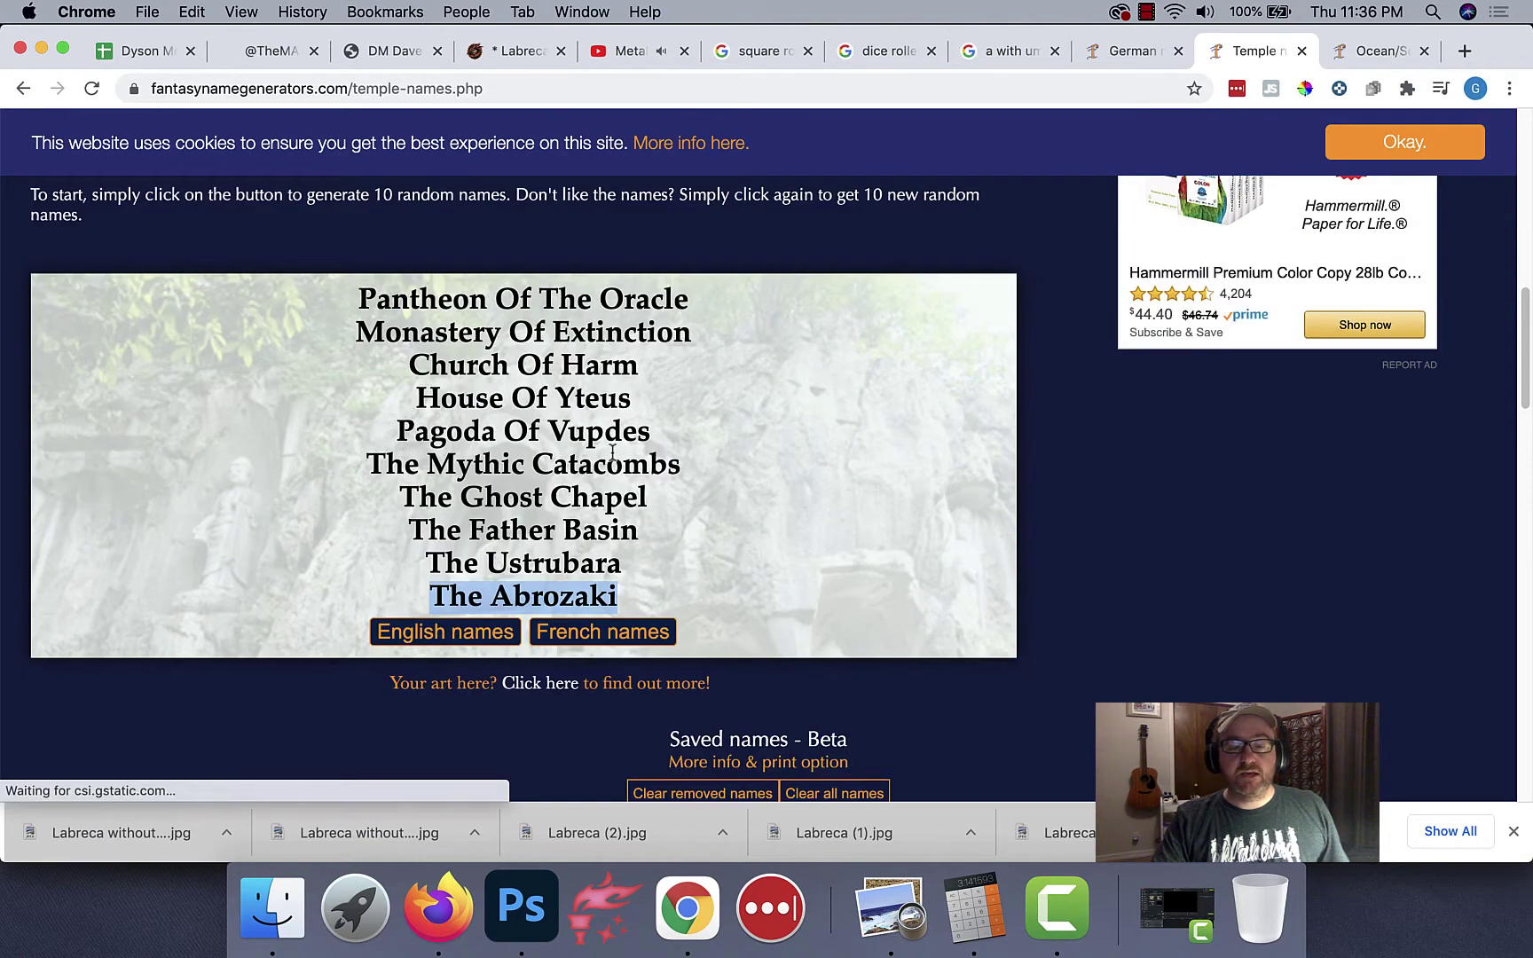
{"action": "left_click", "coordinate": [656, 464]}
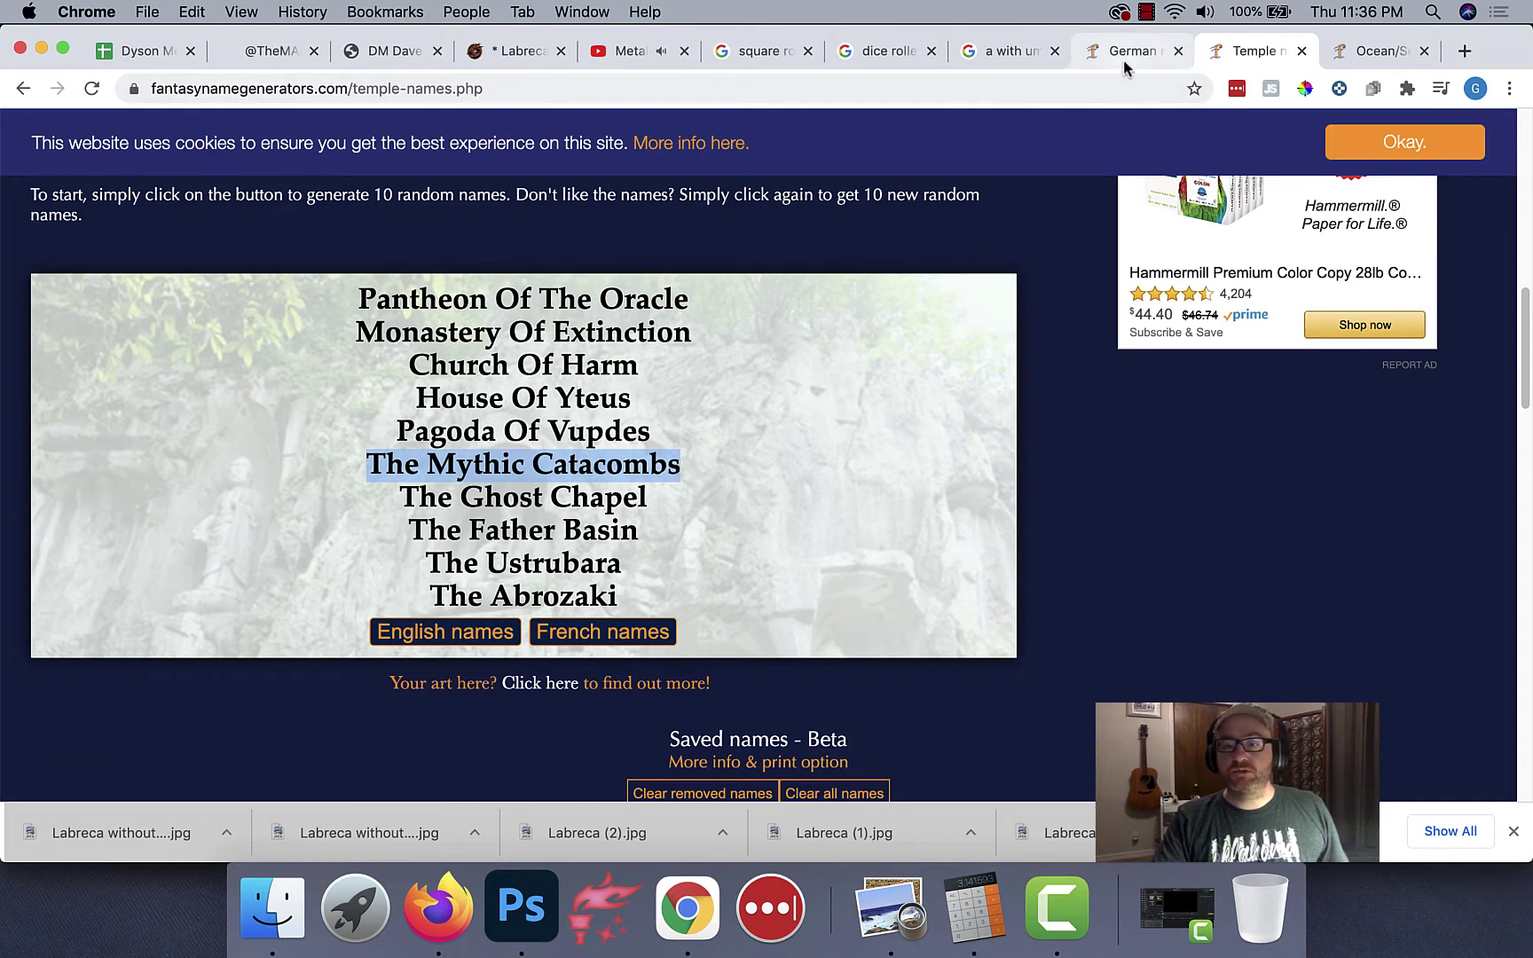
Step: Use the "a with umlaut" search page to search the web for "german word for mythic"
{"action": "left_click", "coordinate": [1001, 55]}
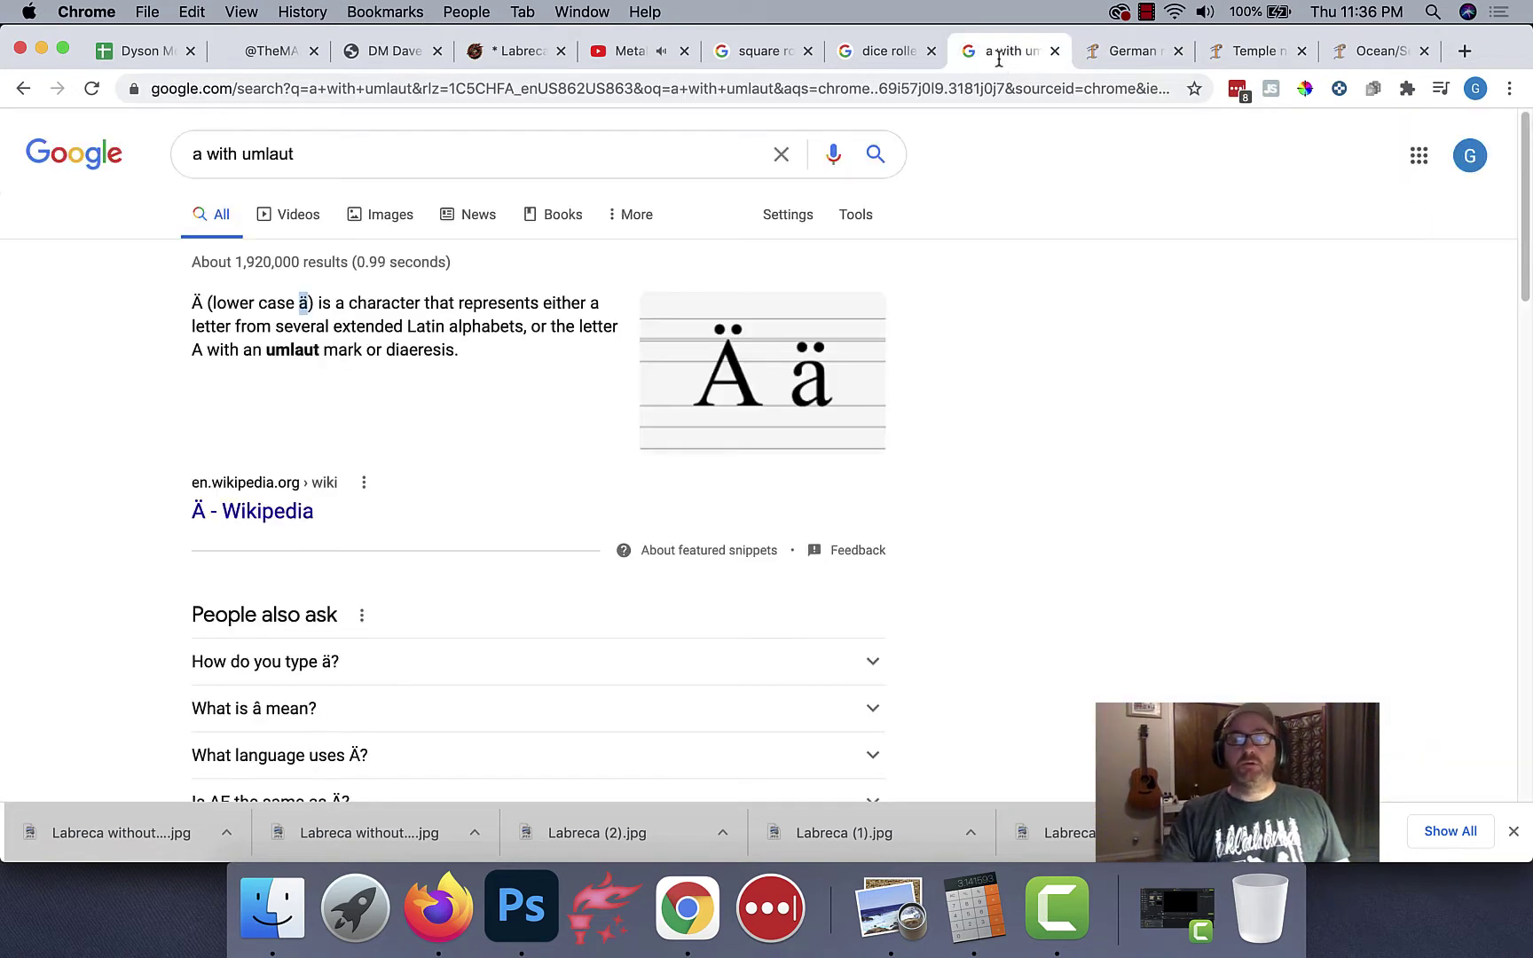
{"action": "left_click", "coordinate": [781, 88]}
{"action": "type", "text": "german wo"}
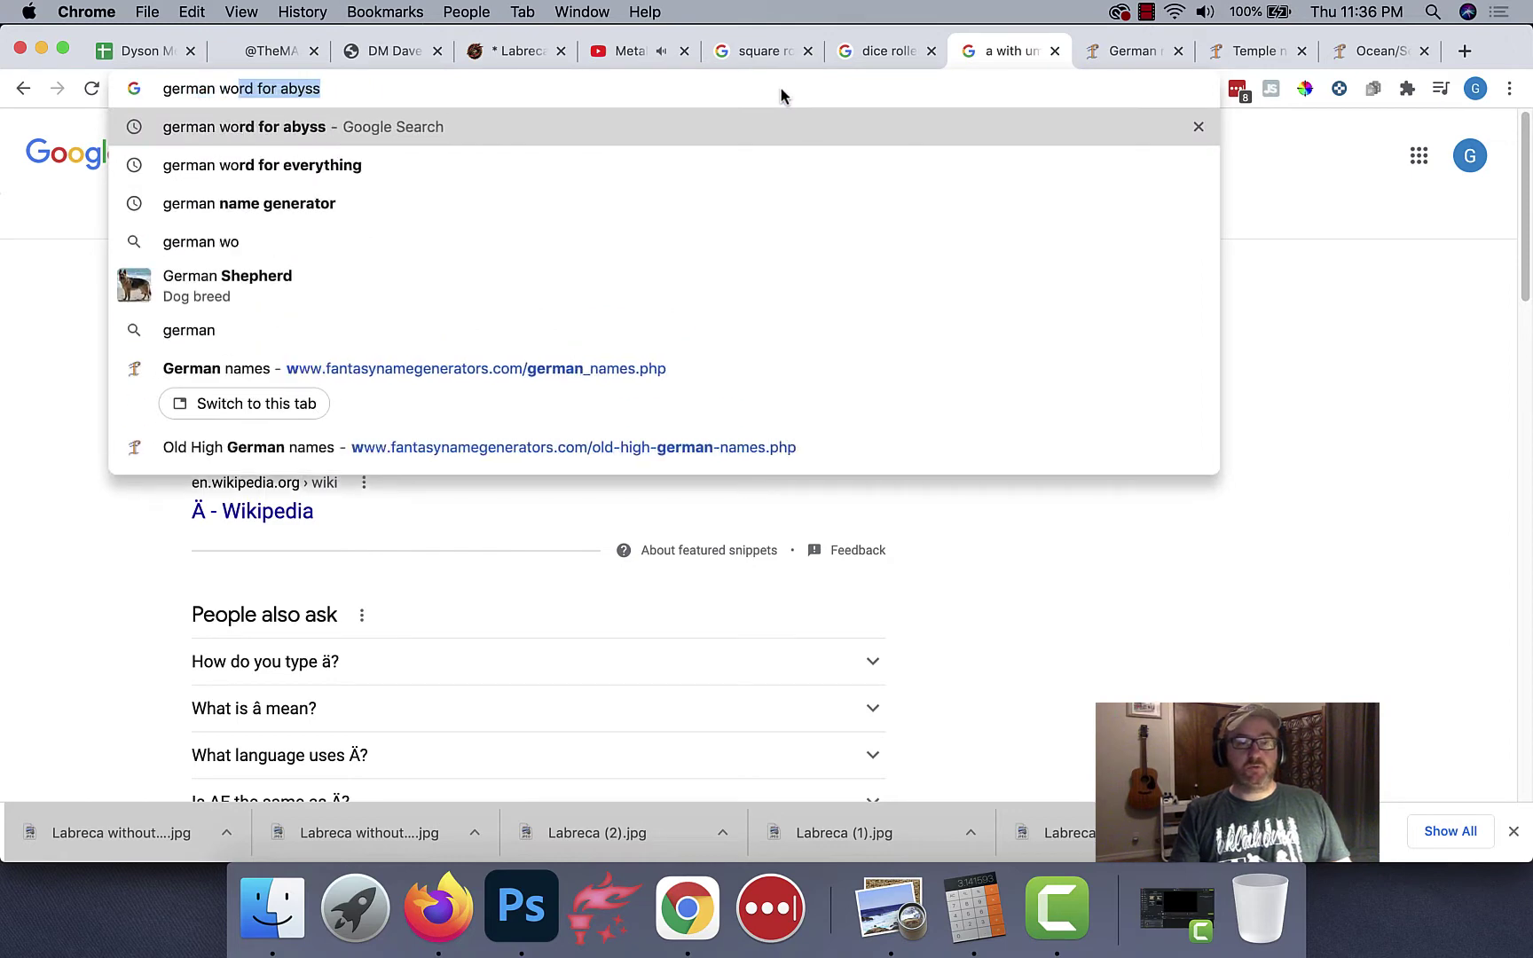
{"action": "type", "text": "rd for mythic"}
{"action": "key", "text": "Return"}
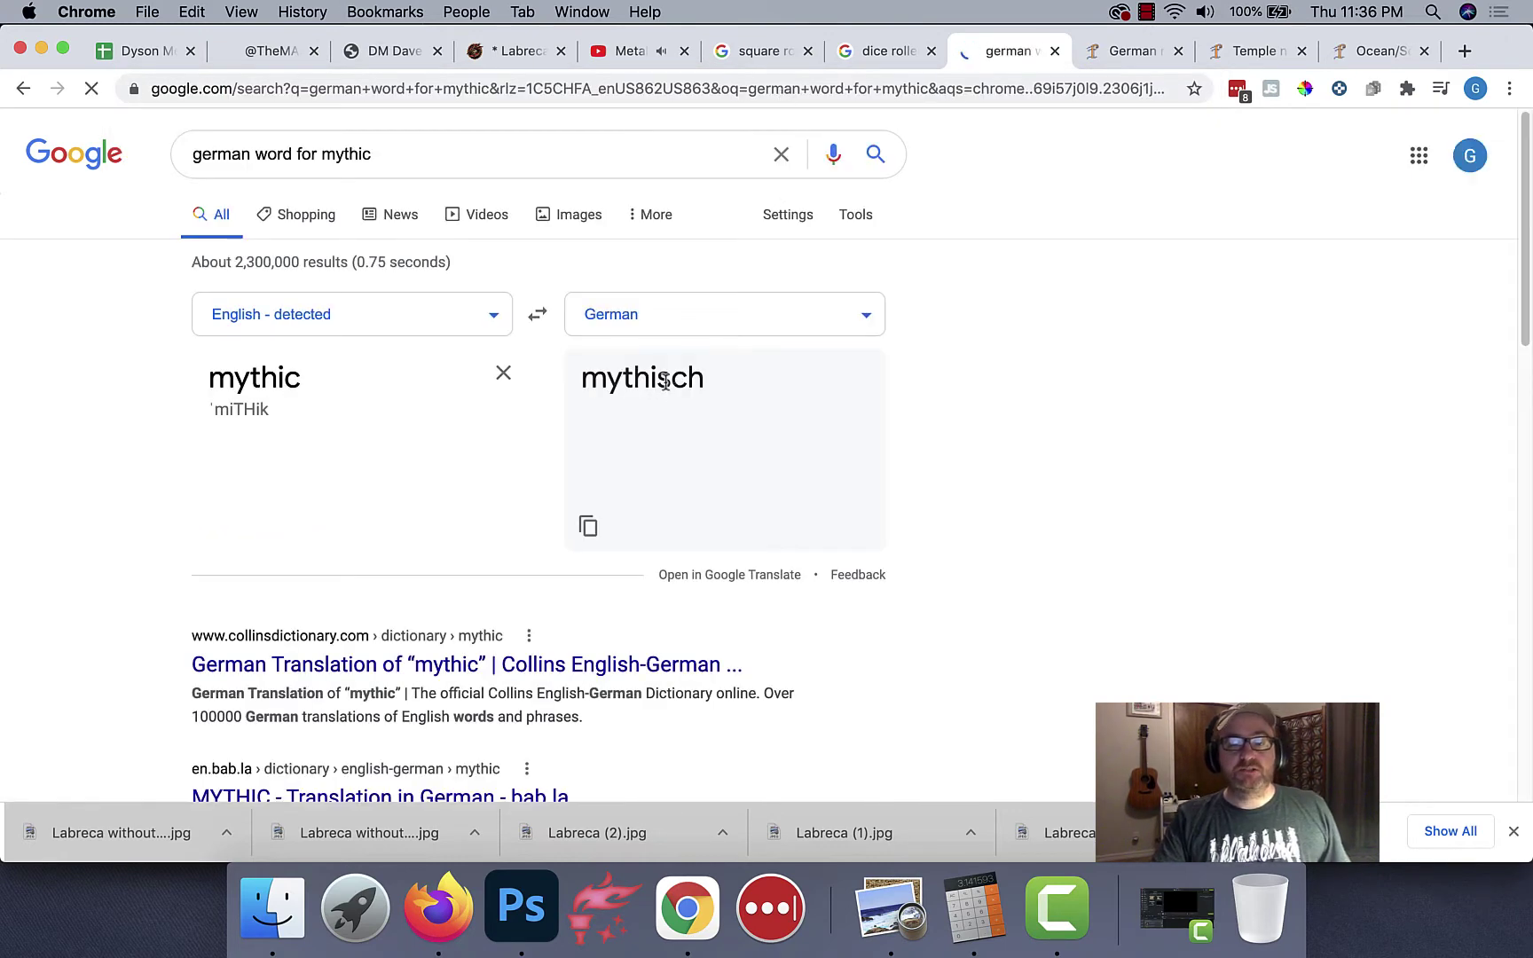
Step: Copy the German translation "mythisch" and use it in Photoshop to label the temple below Tränenwald "Mythisch Catacombs"
{"action": "double_click", "coordinate": [666, 379]}
{"action": "key", "text": "super+c"}
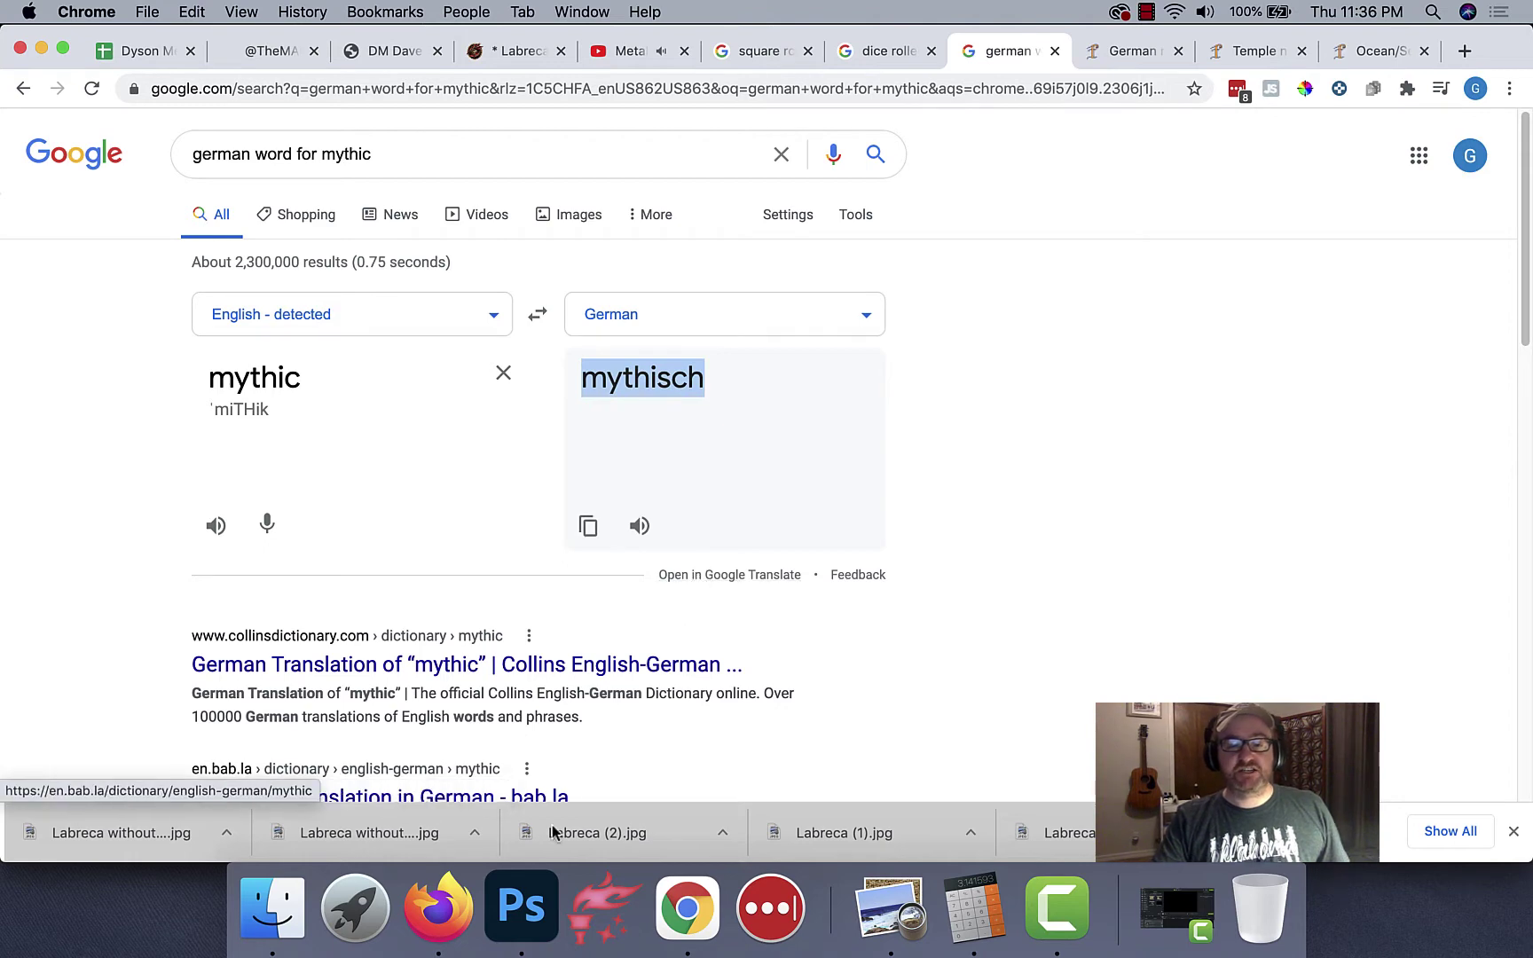
{"action": "left_click", "coordinate": [505, 914]}
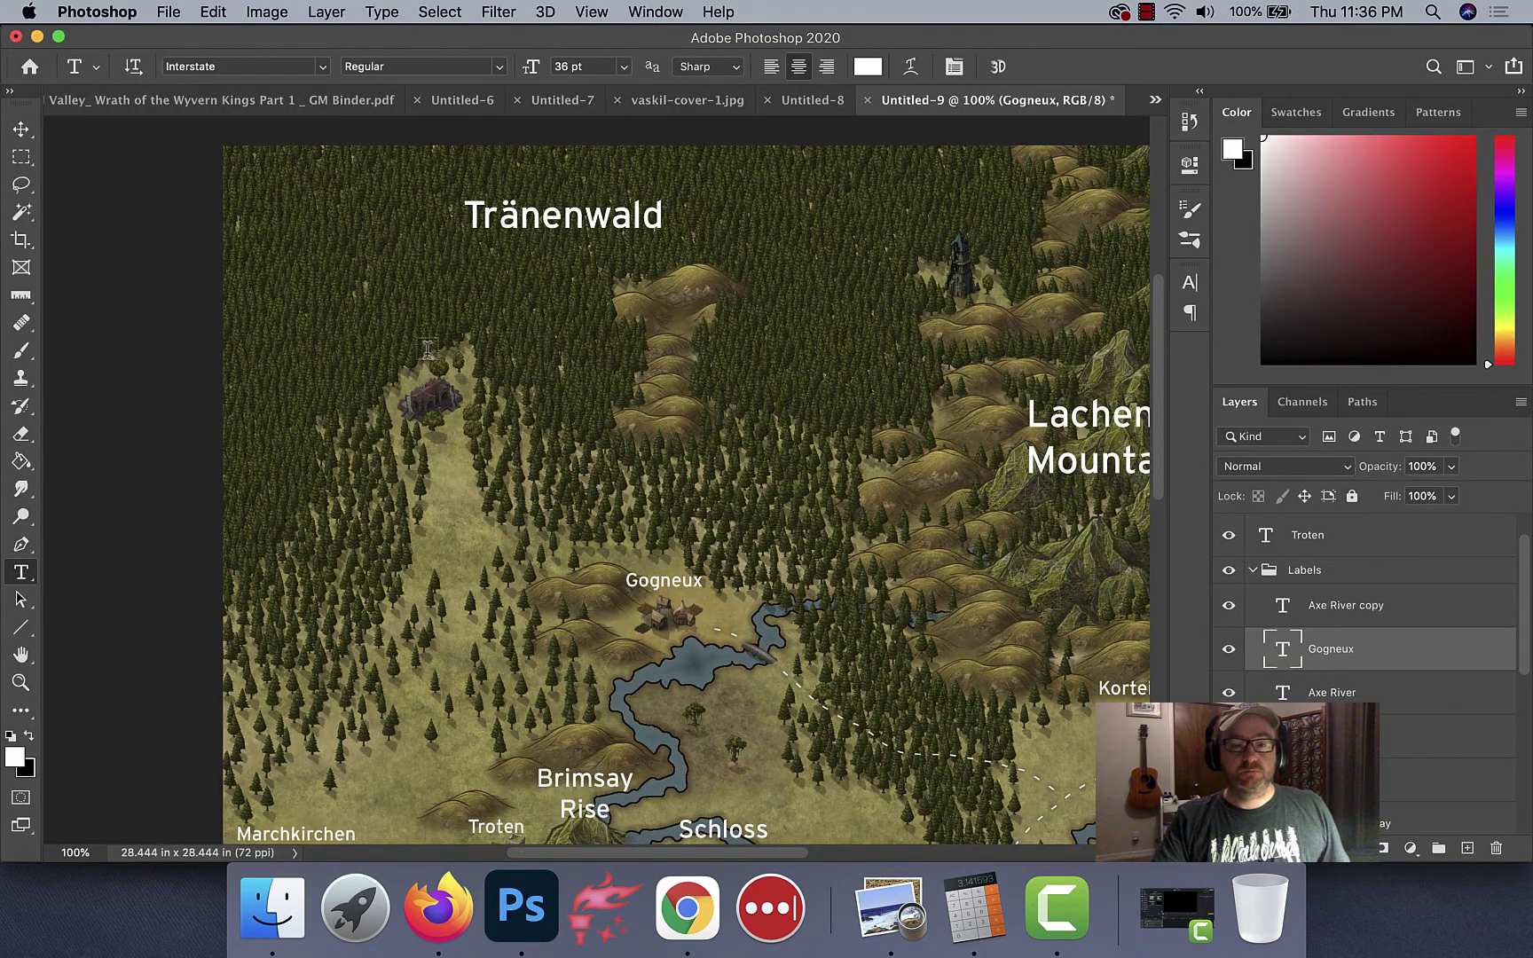
{"action": "left_click", "coordinate": [427, 354]}
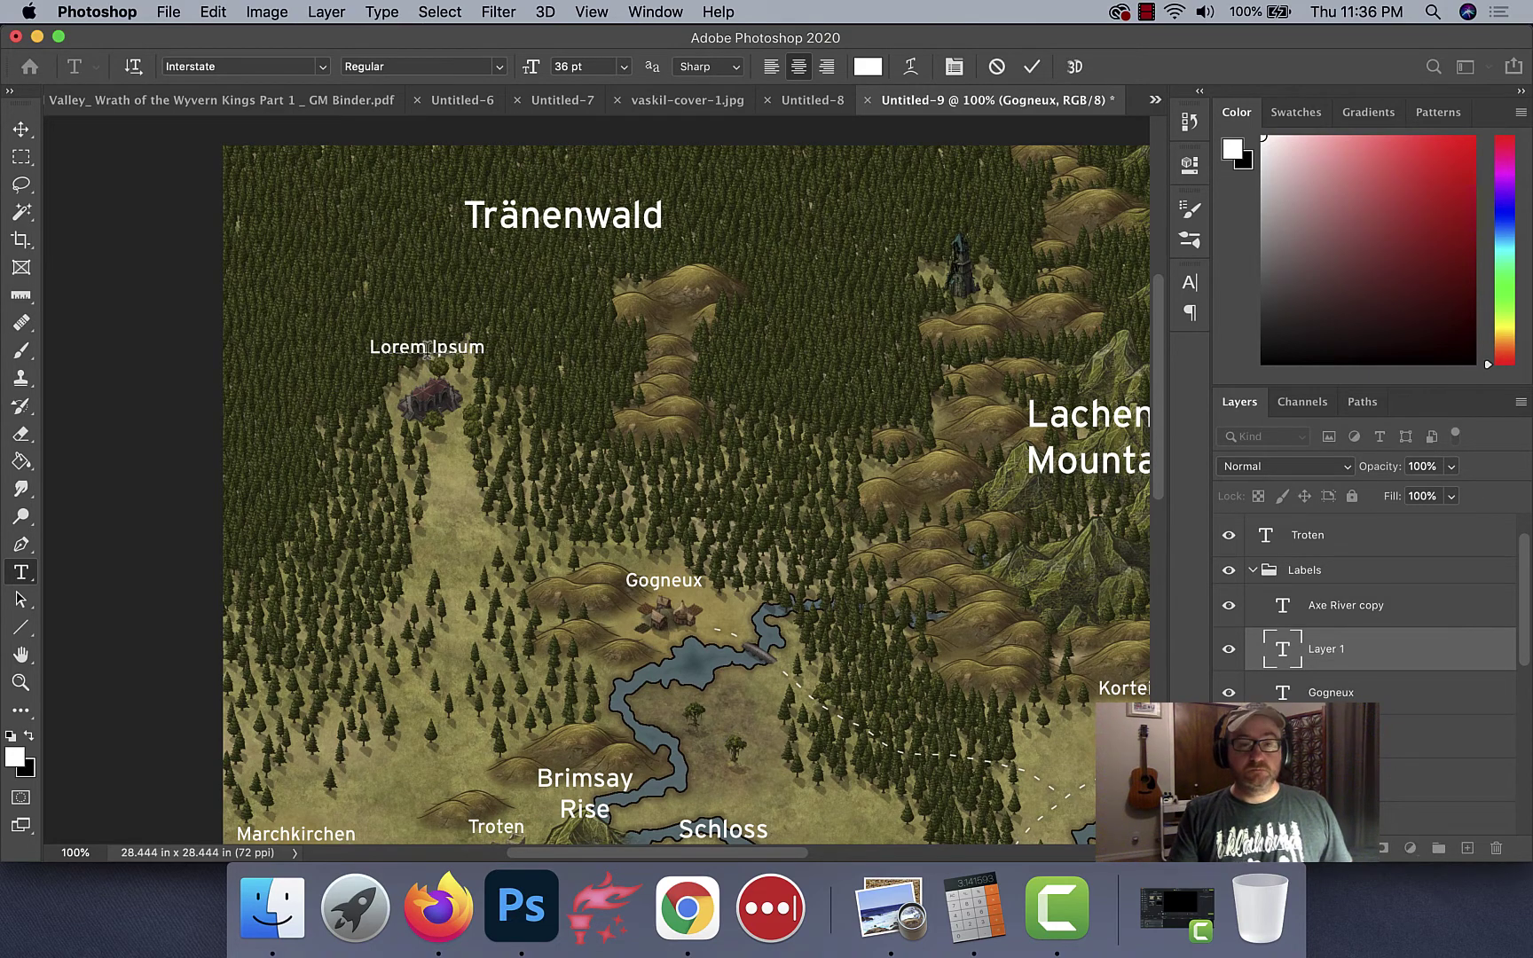
{"action": "key", "text": "super+v"}
{"action": "type", "text": "C"}
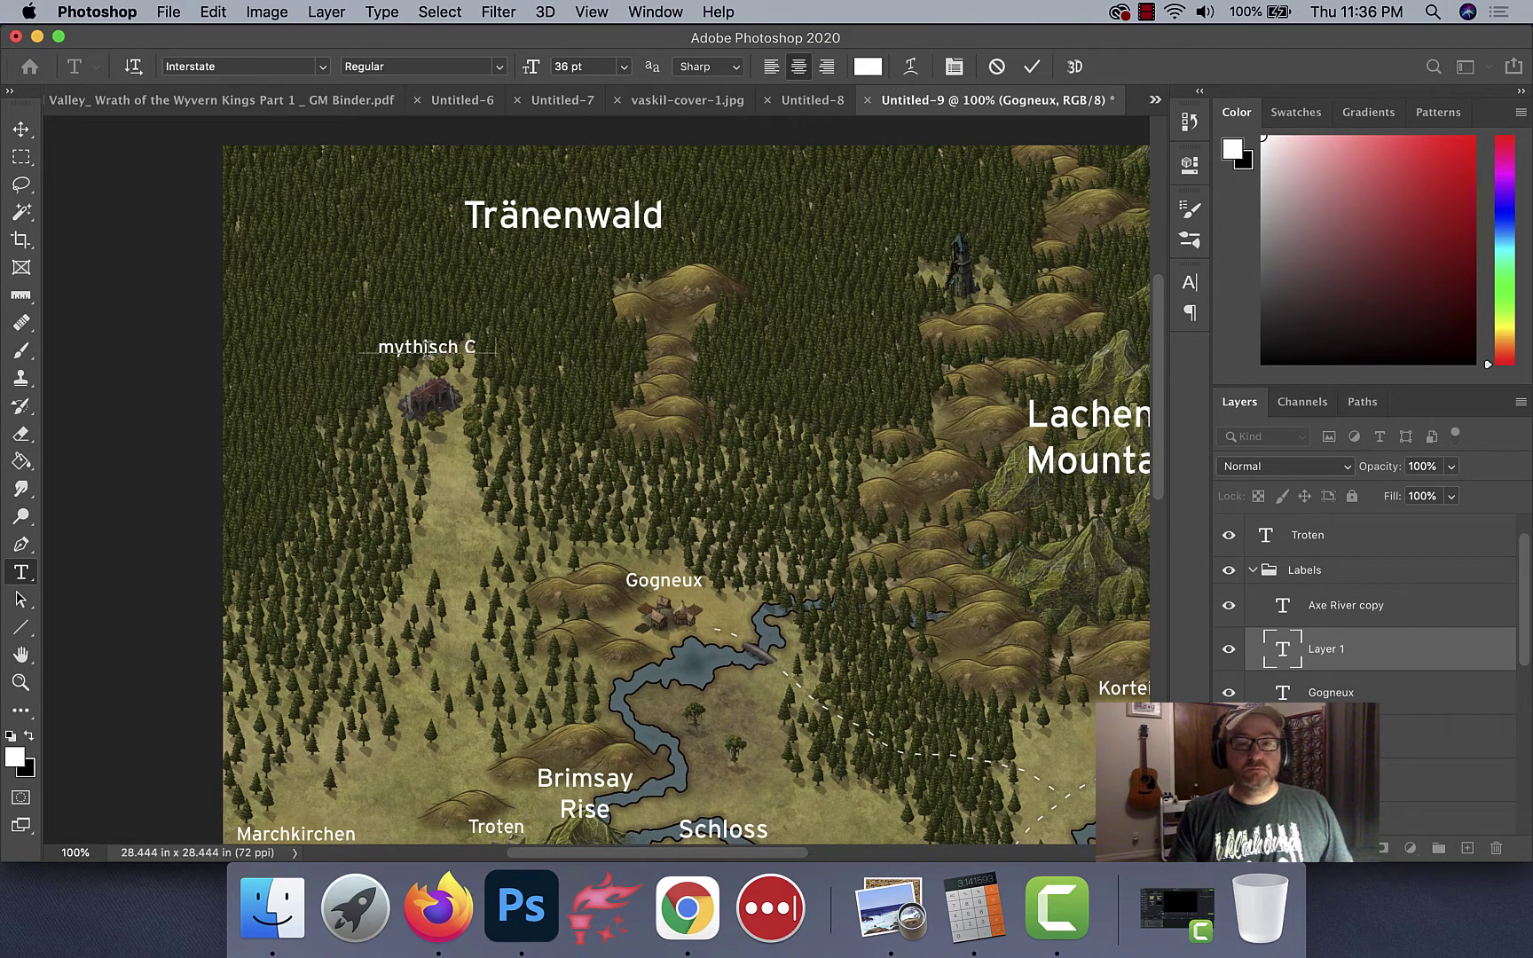
{"action": "type", "text": "atacombs"}
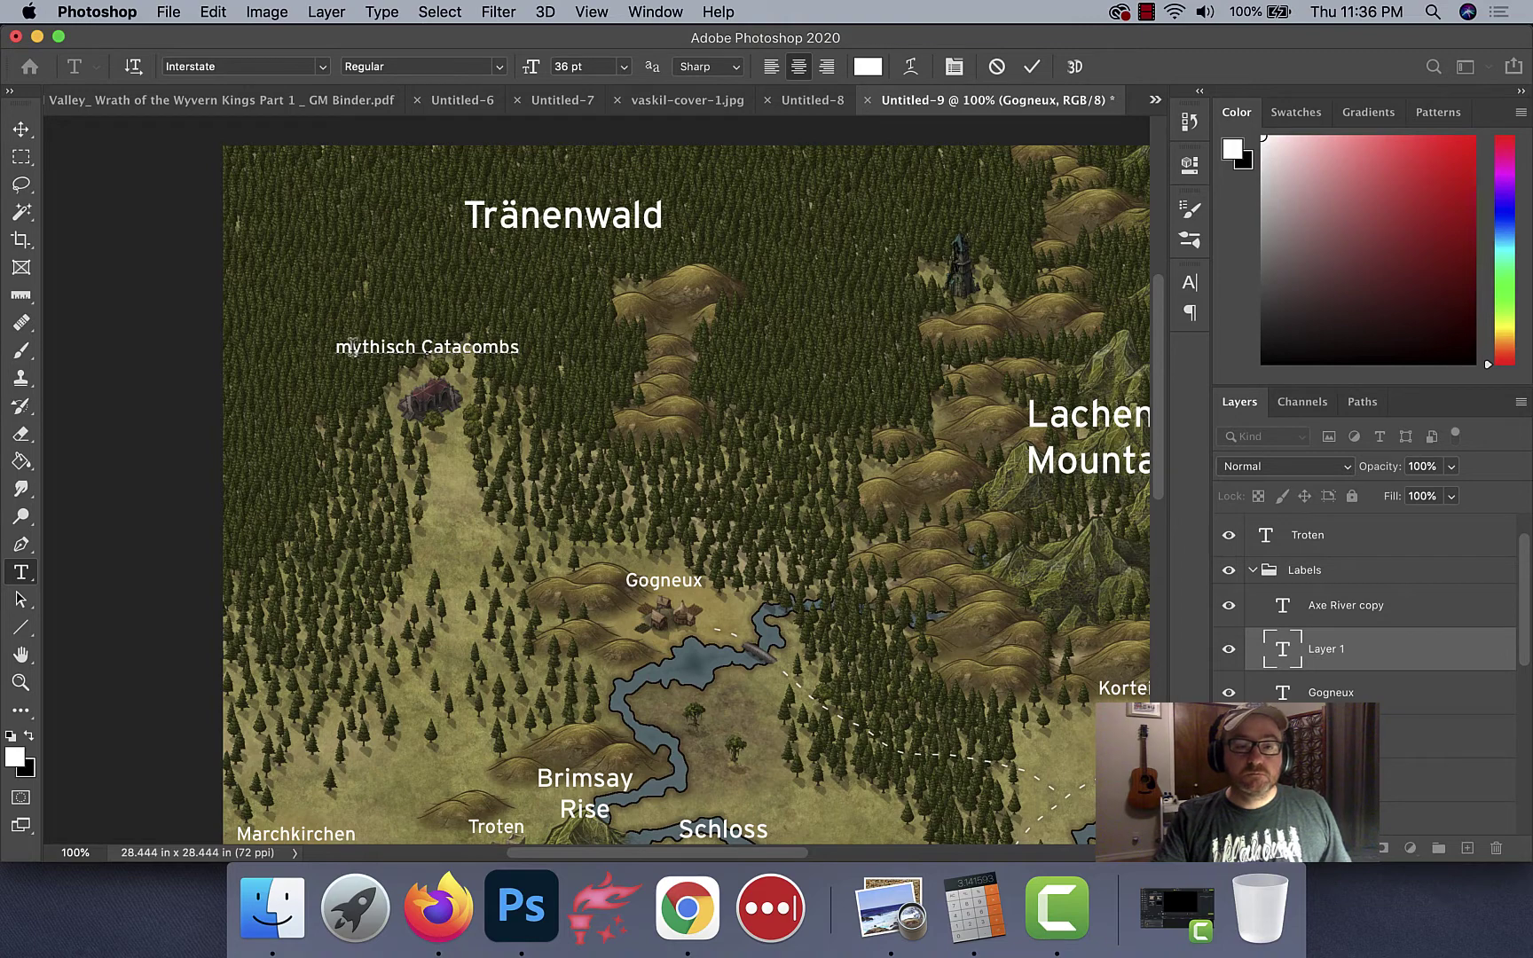
{"action": "key", "text": "BackSpace"}
{"action": "type", "text": "M"}
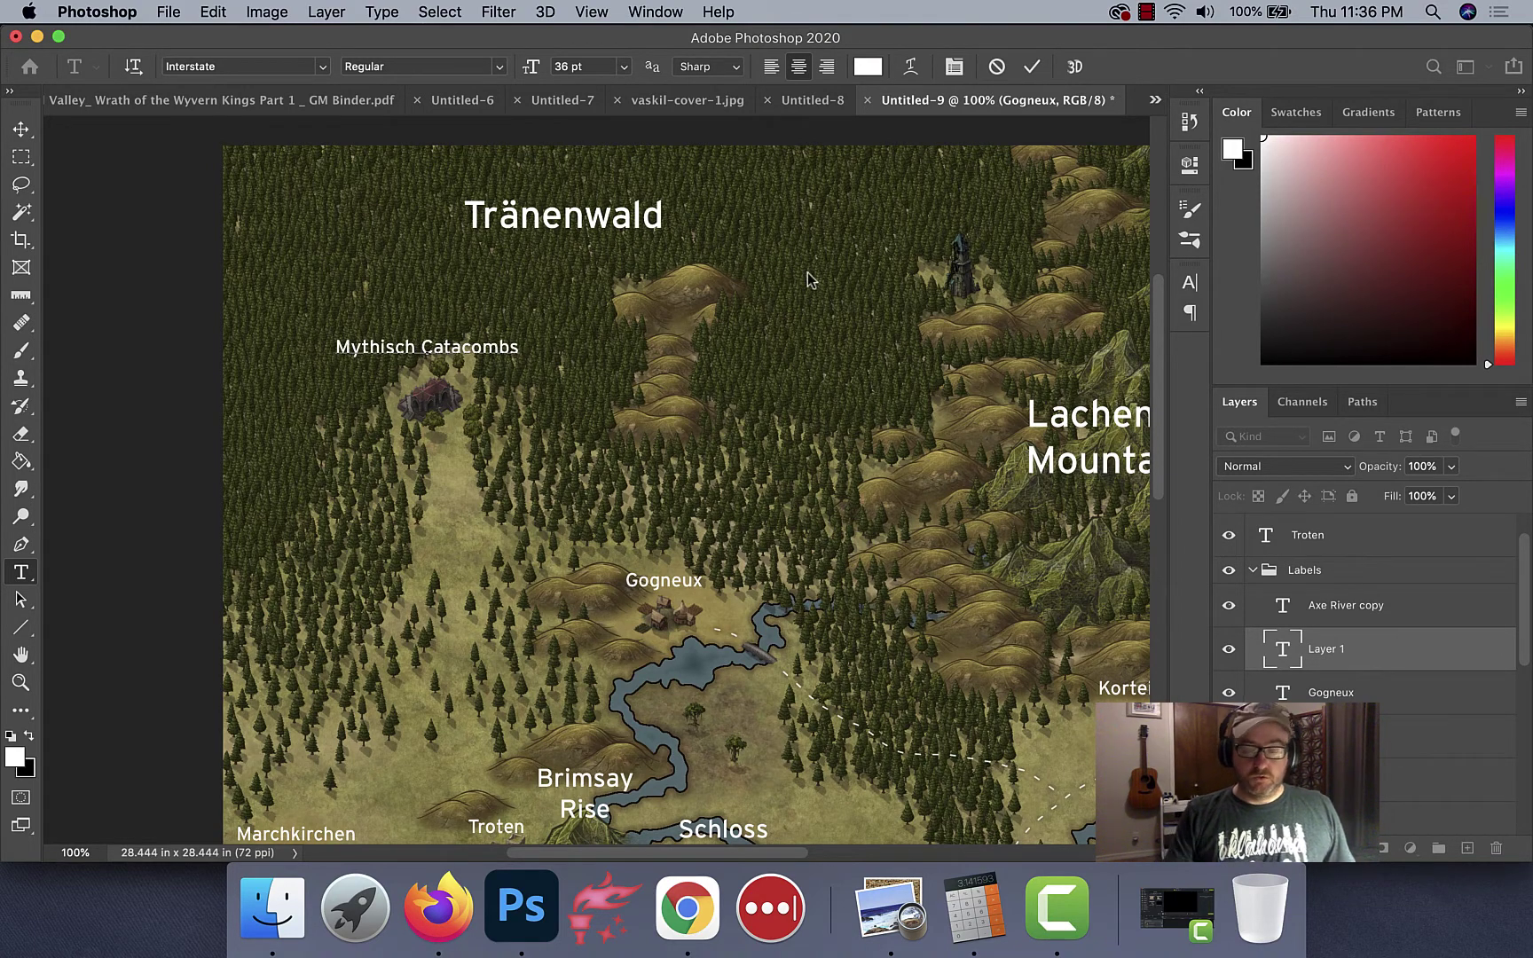
Step: Break the Mythisch Catacombs label into two lines and move it slightly up, clear of the temple
{"action": "key", "text": "Right"}
{"action": "key", "text": "Right"}
{"action": "key", "text": "Right"}
{"action": "key", "text": "Right"}
{"action": "key", "text": "Right"}
{"action": "key", "text": "Right"}
{"action": "key", "text": "Right"}
{"action": "key", "text": "Delete"}
{"action": "key", "text": "Return"}
{"action": "key", "text": "Escape"}
{"action": "key", "text": "v"}
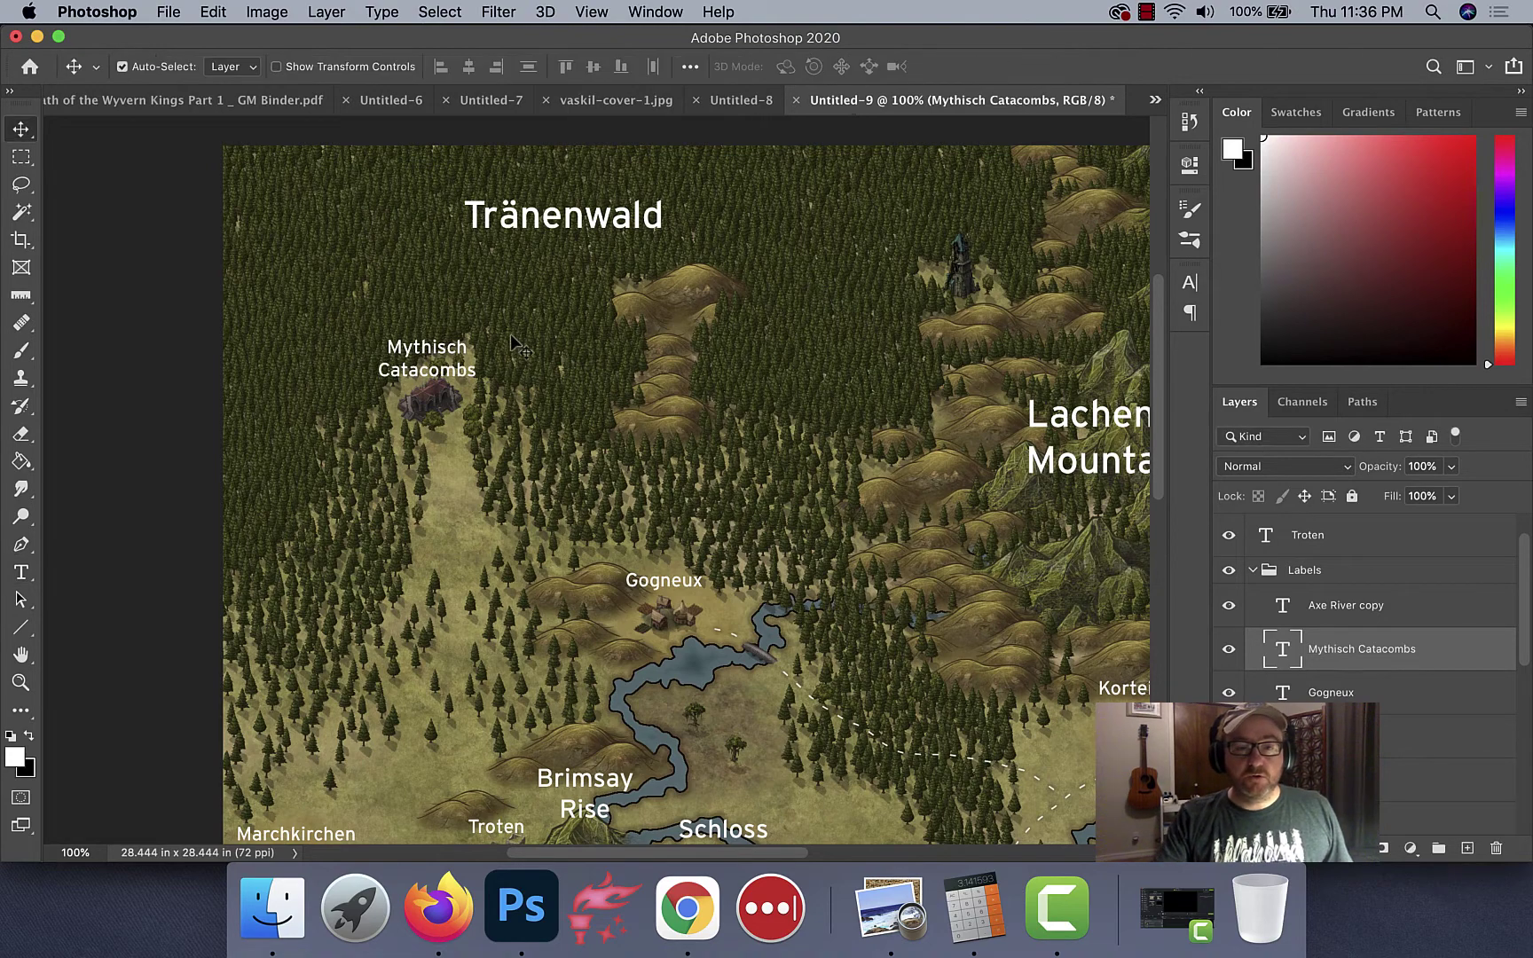
{"action": "left_click_drag", "start_coordinate": [461, 352], "coordinate": [463, 346]}
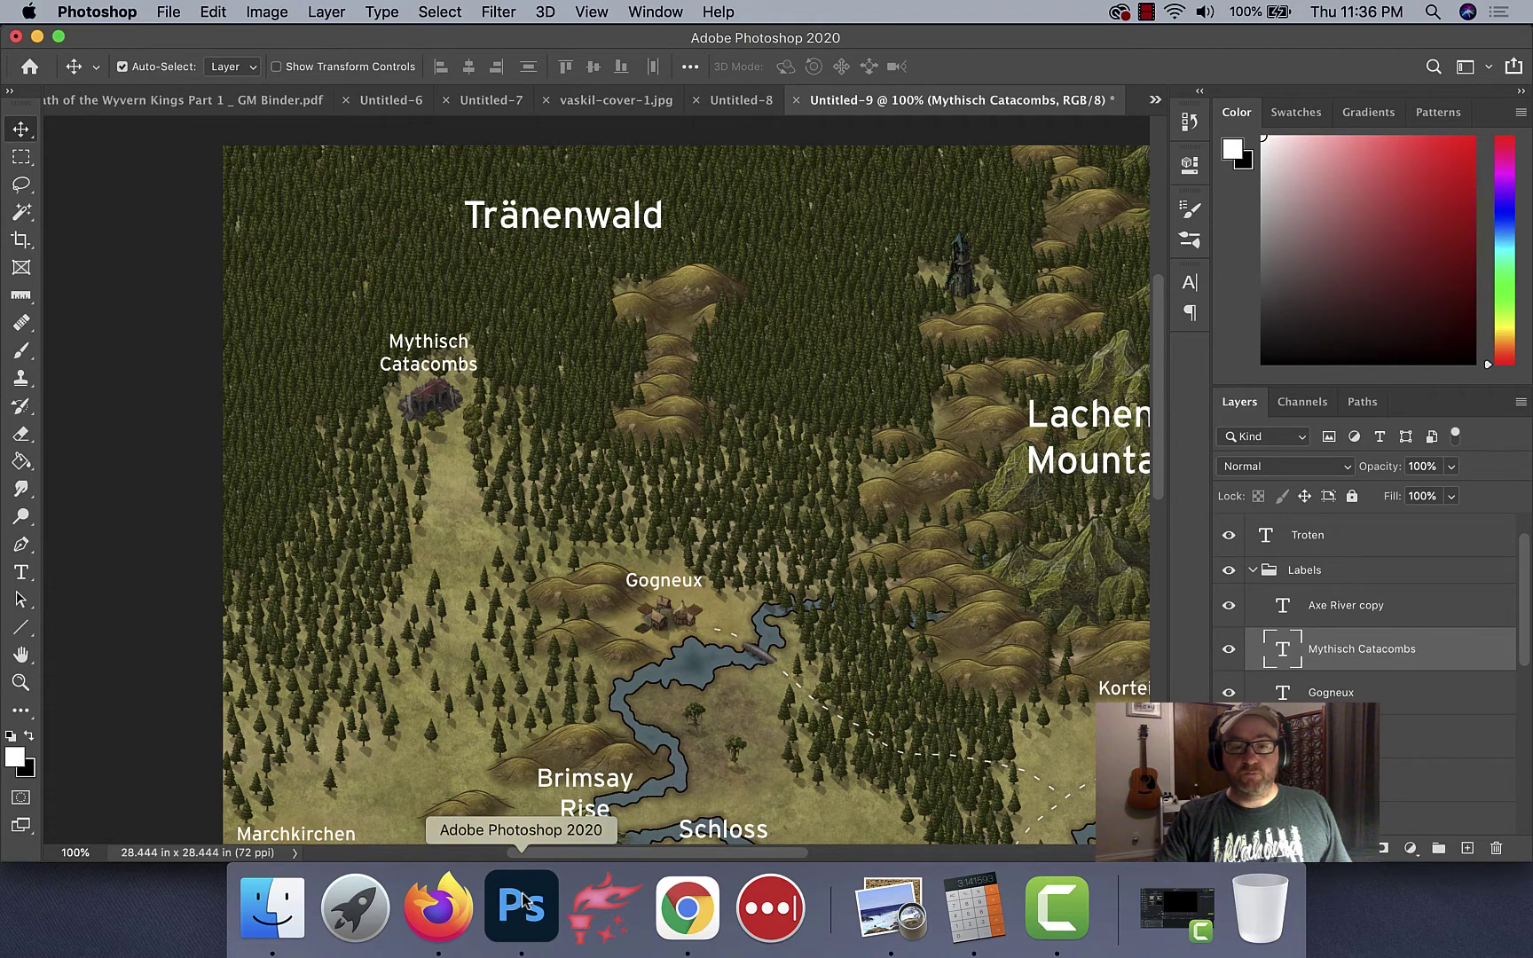
Step: Switch to Chrome, generate male names on the German names page and copy the second name in the list
{"action": "left_click", "coordinate": [683, 912]}
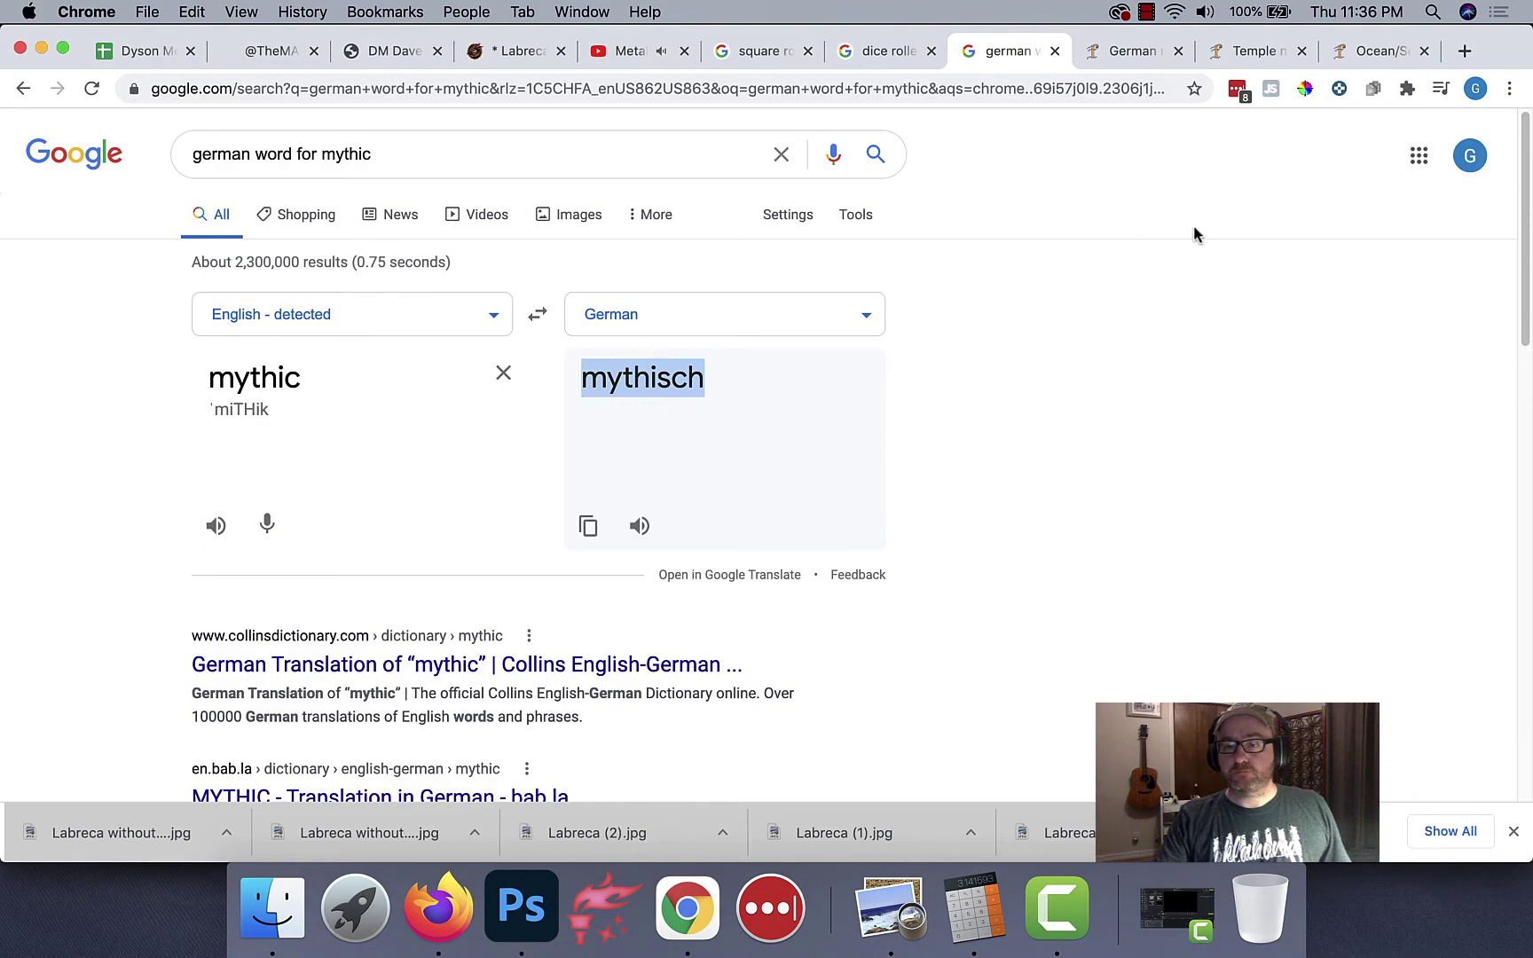
{"action": "left_click", "coordinate": [1139, 54]}
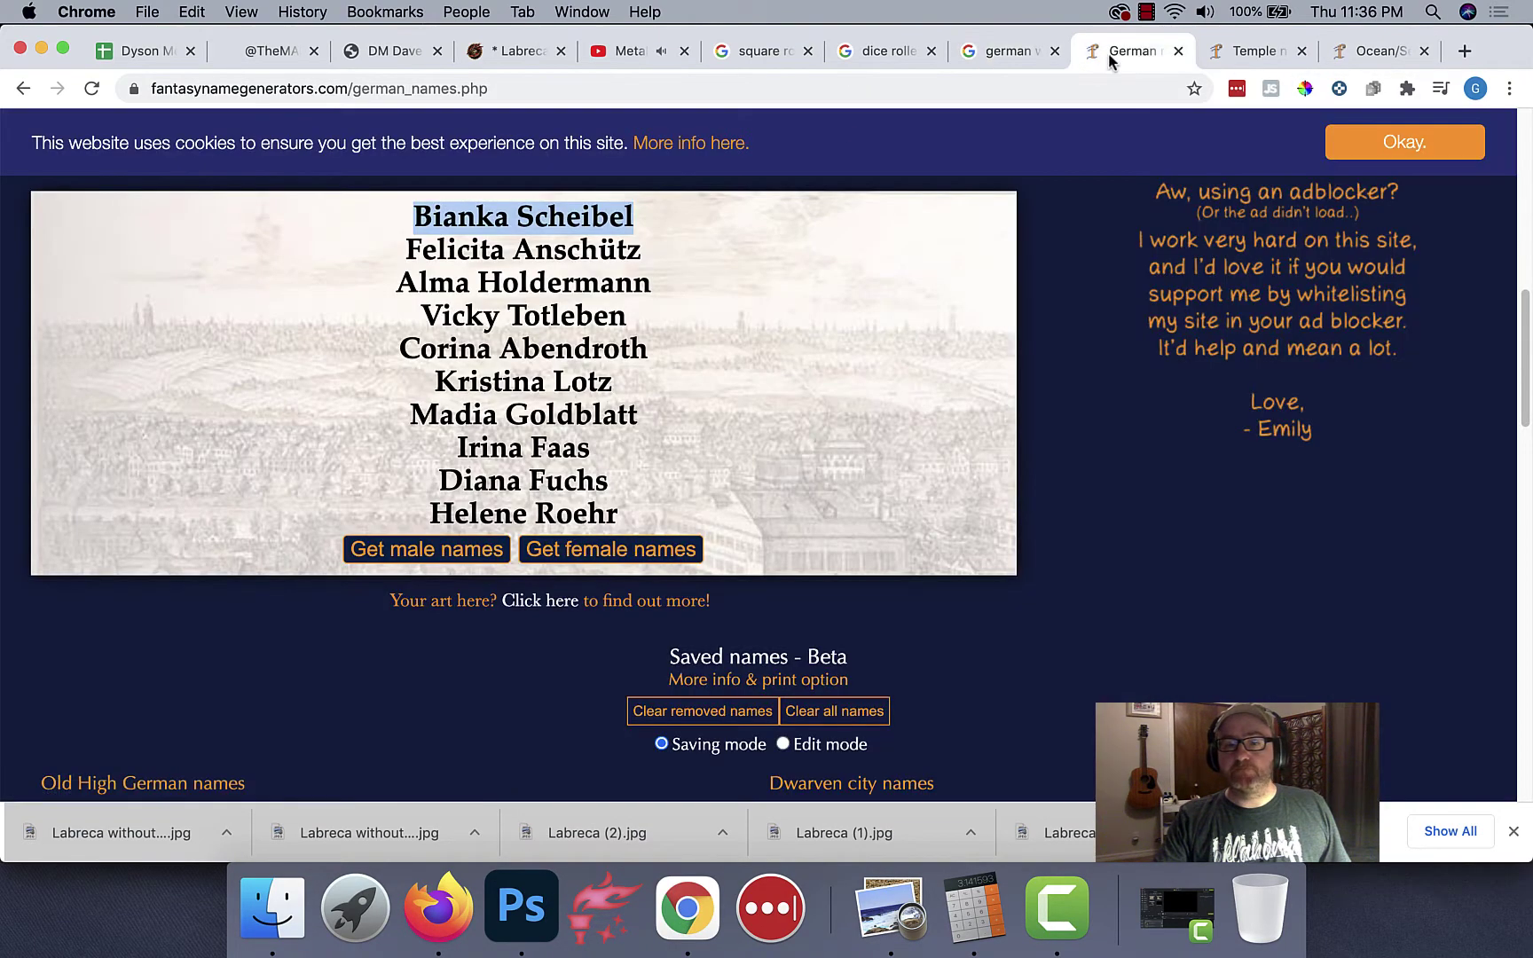
{"action": "left_click", "coordinate": [441, 558]}
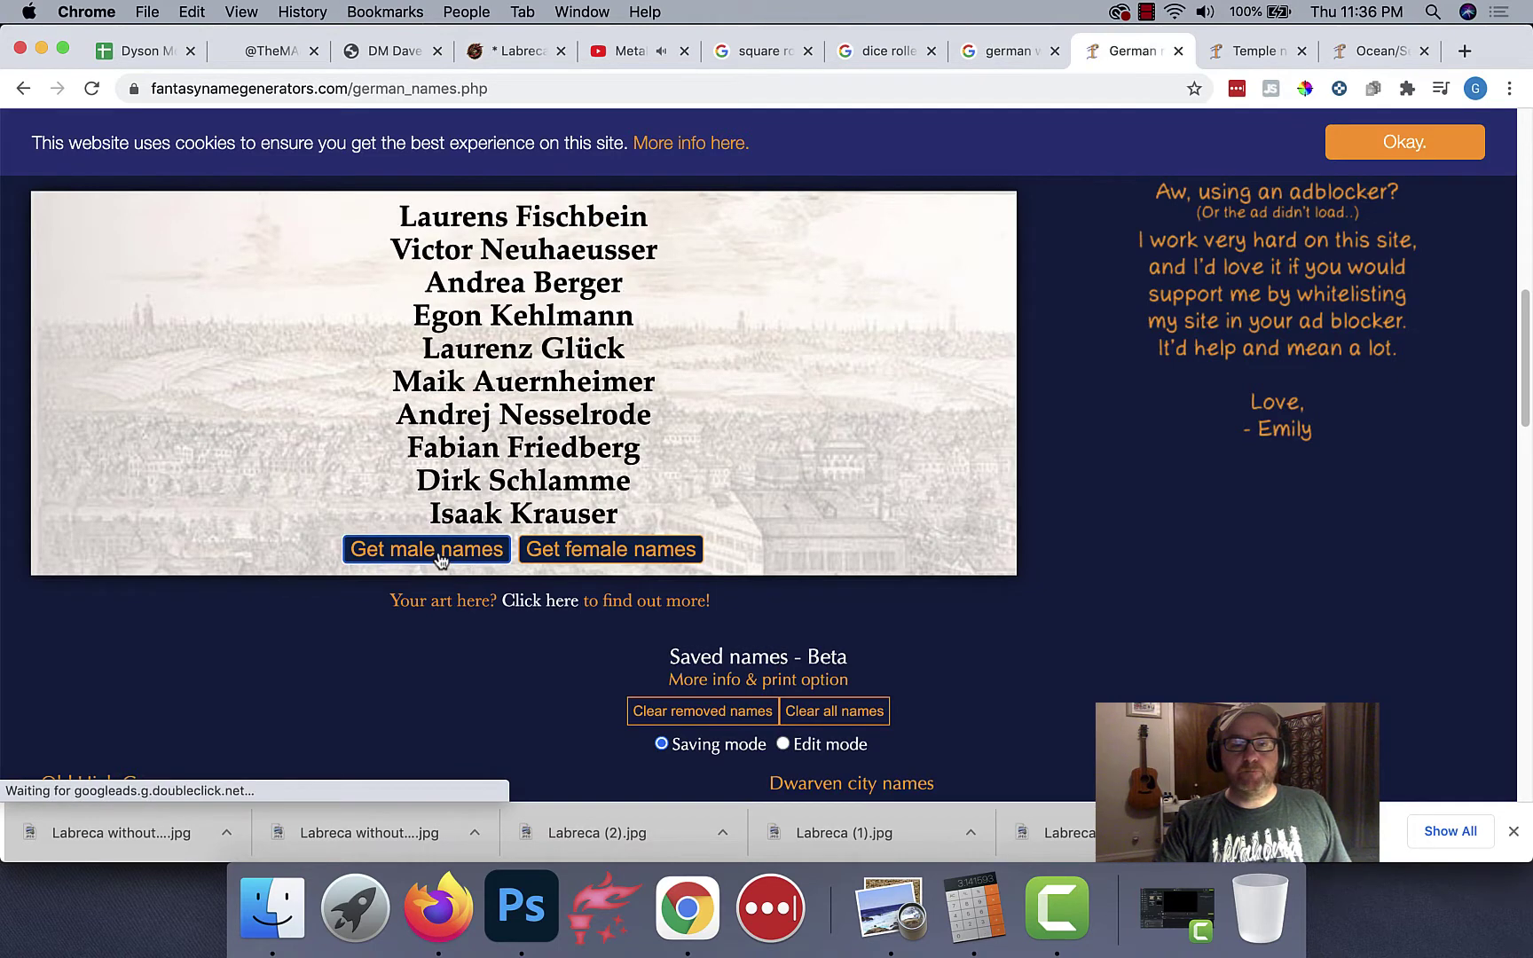
{"action": "triple_click", "coordinate": [525, 274]}
{"action": "key", "text": "super+c"}
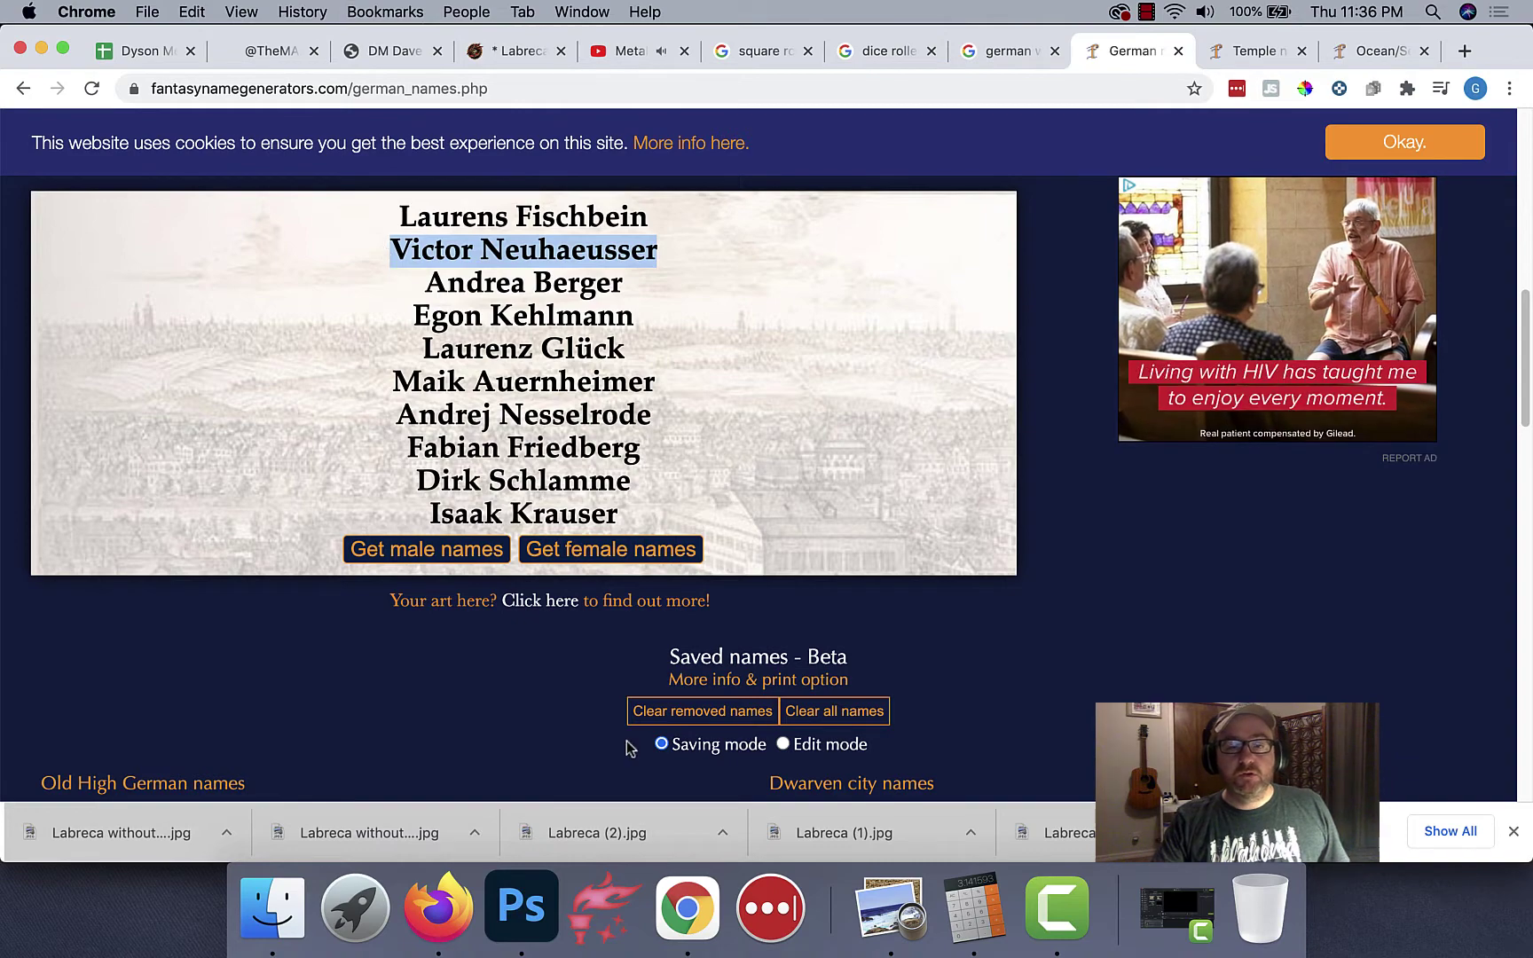
Step: Switch to Photoshop and add a label above the dark tower reading "The Forgotten Tower of" followed by the copied name
{"action": "left_click", "coordinate": [531, 920]}
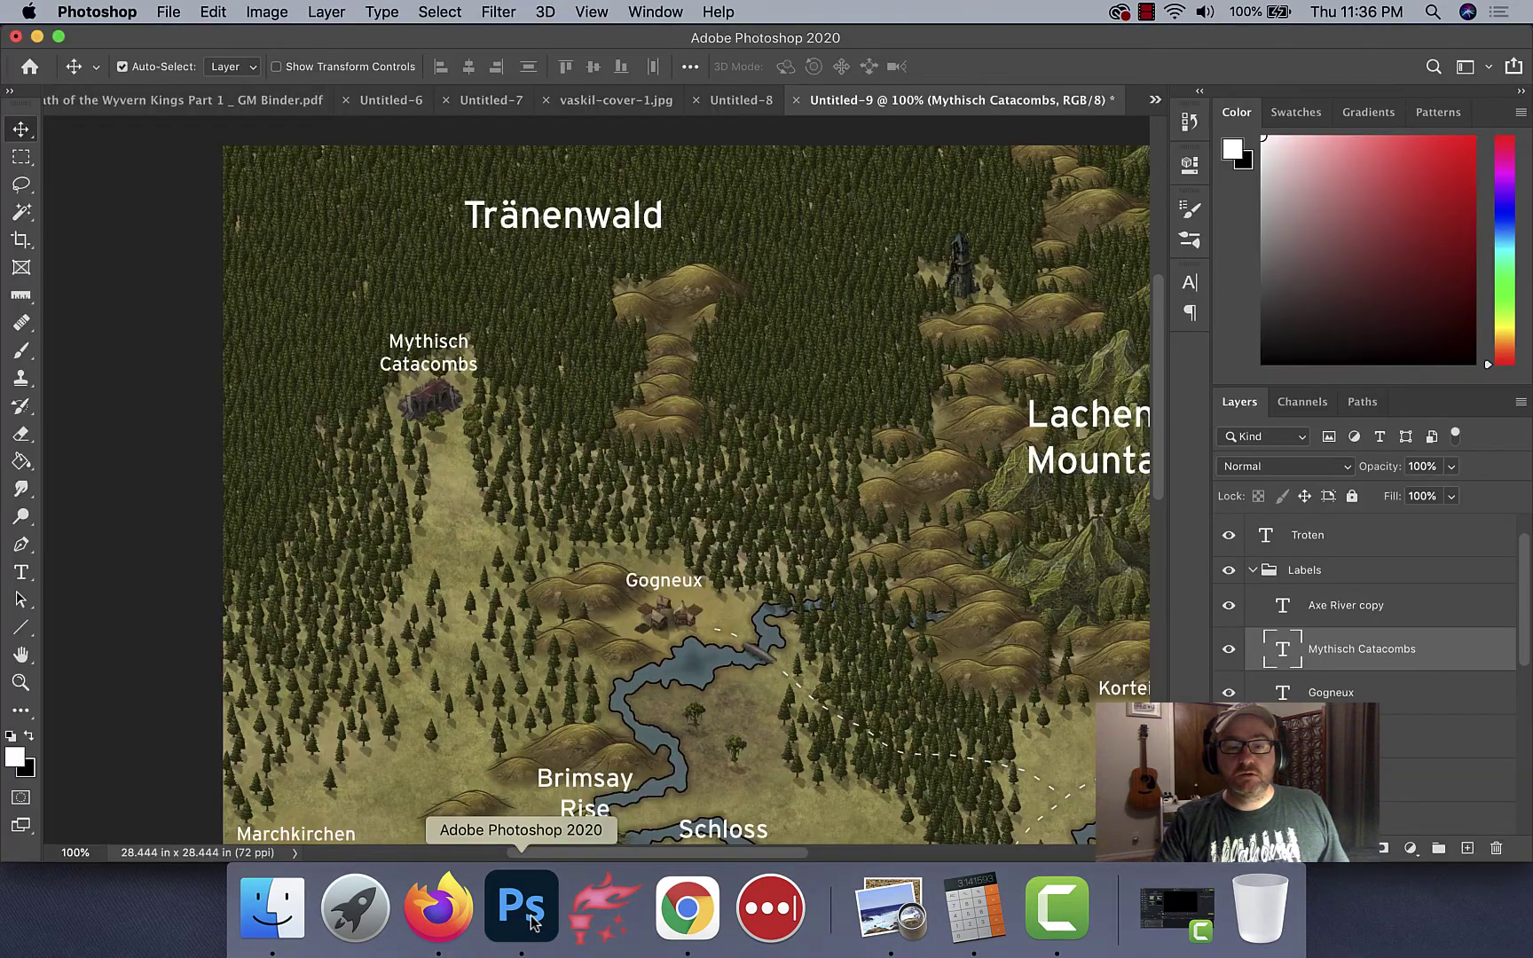
{"action": "scroll", "coordinate": [821, 356], "scroll_direction": "right", "scroll_amount": 5}
{"action": "scroll", "coordinate": [822, 355], "scroll_direction": "up", "scroll_amount": 3}
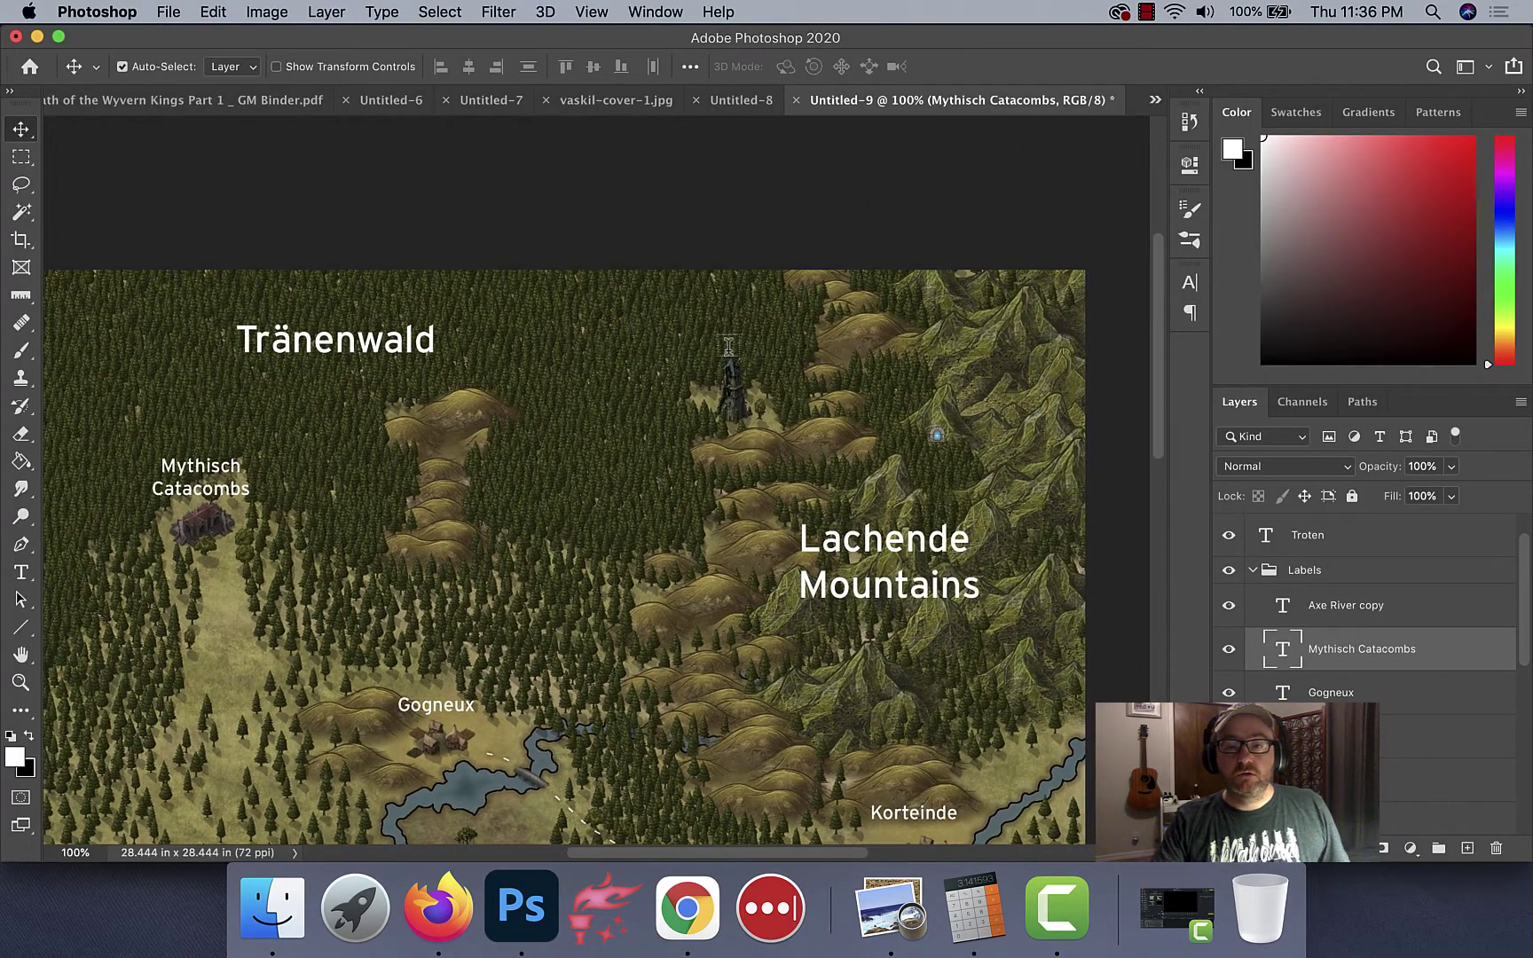
{"action": "key", "text": "t"}
{"action": "left_click", "coordinate": [728, 342]}
{"action": "key", "text": "super+v"}
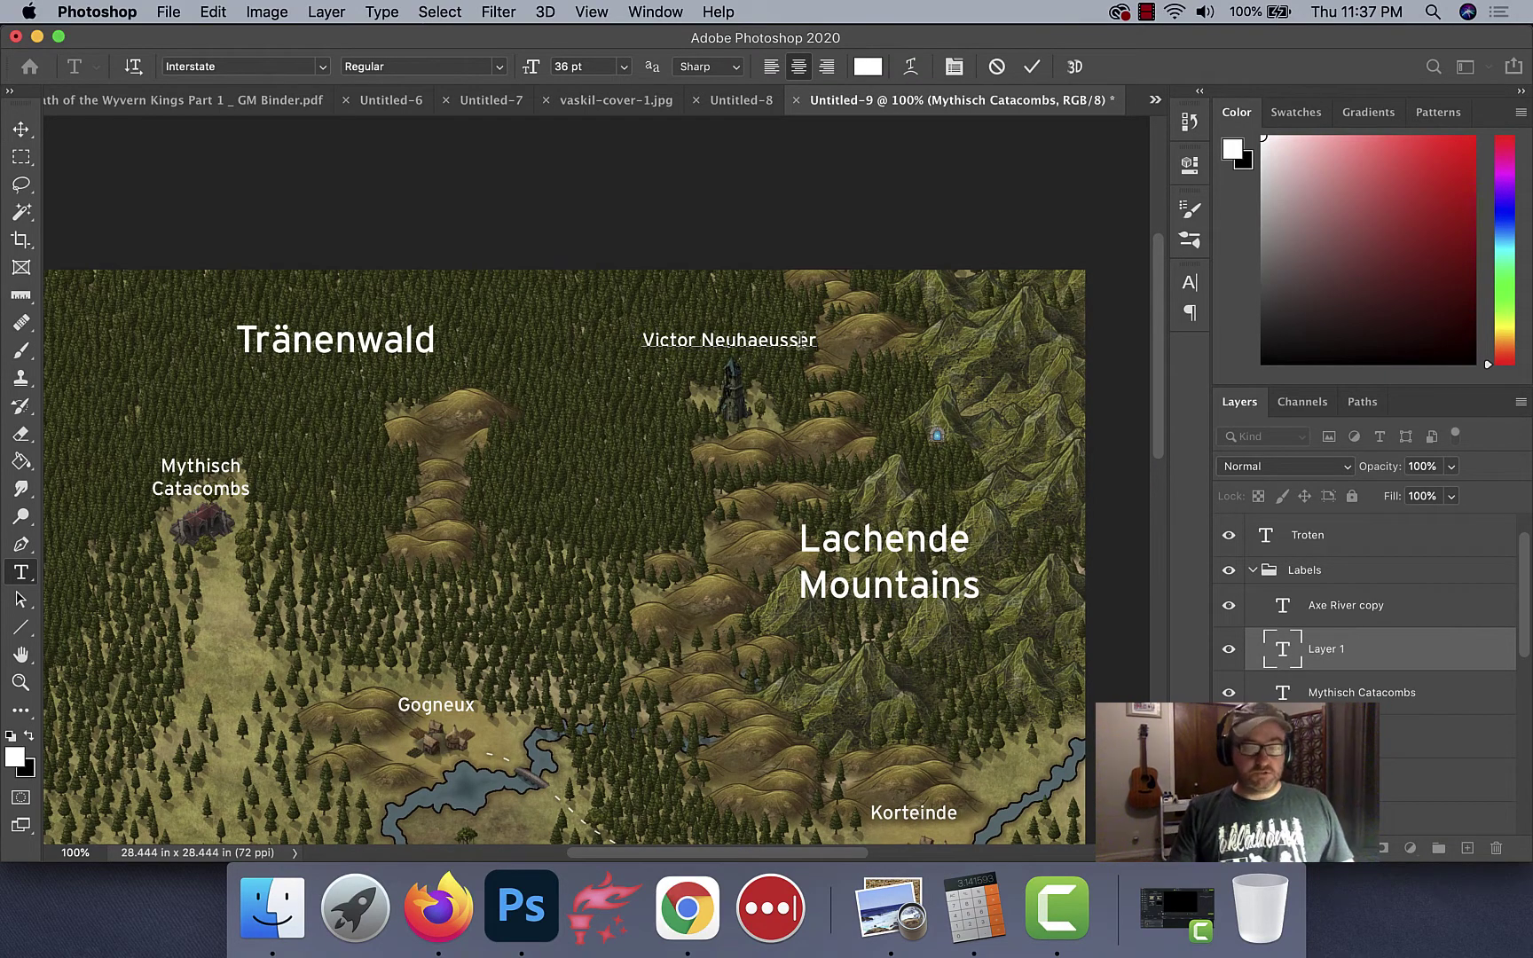
{"action": "type", "text": "T"}
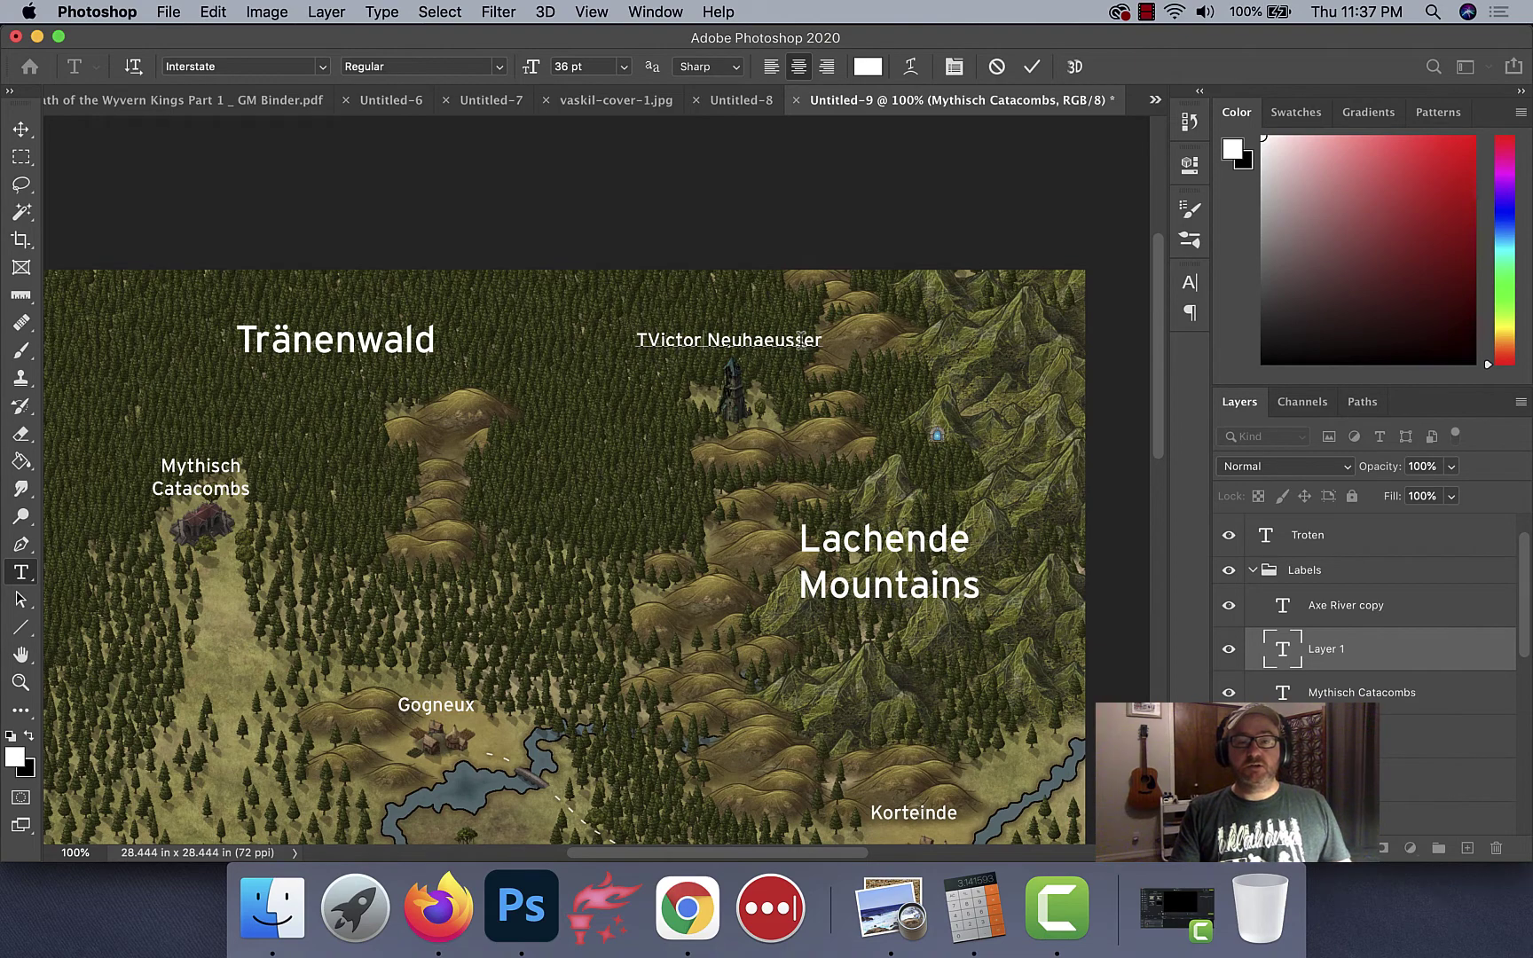
{"action": "type", "text": "he Forgotten Tower of"}
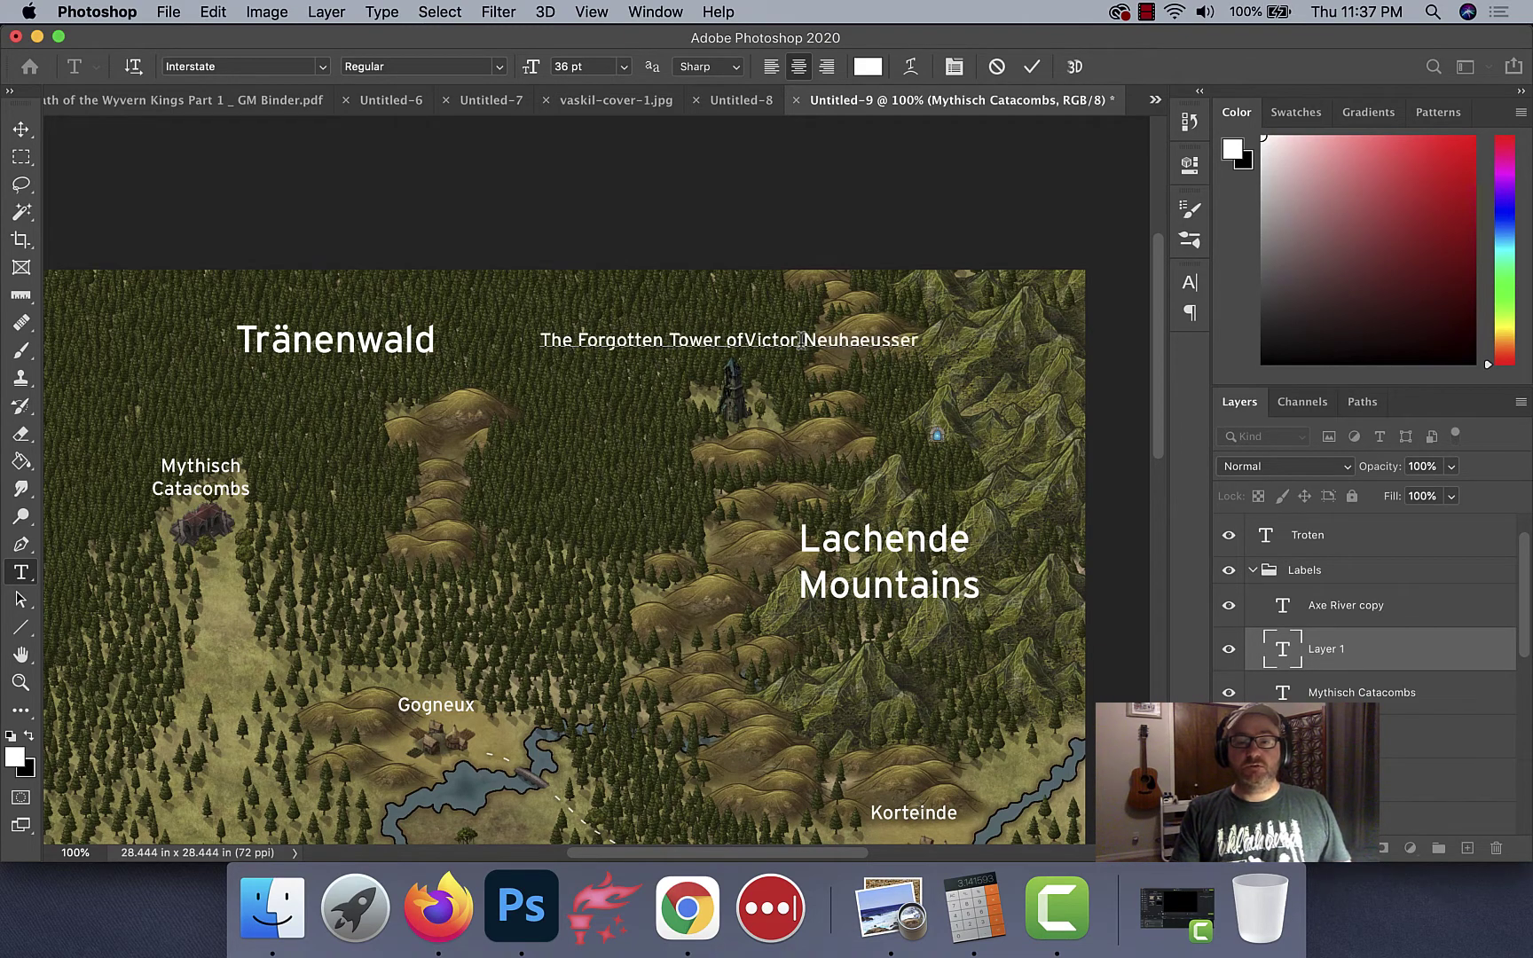
Step: Break the tower label before the character's name and move it slightly up, clear of the tower
{"action": "key", "text": "Return"}
{"action": "key", "text": "super+Return"}
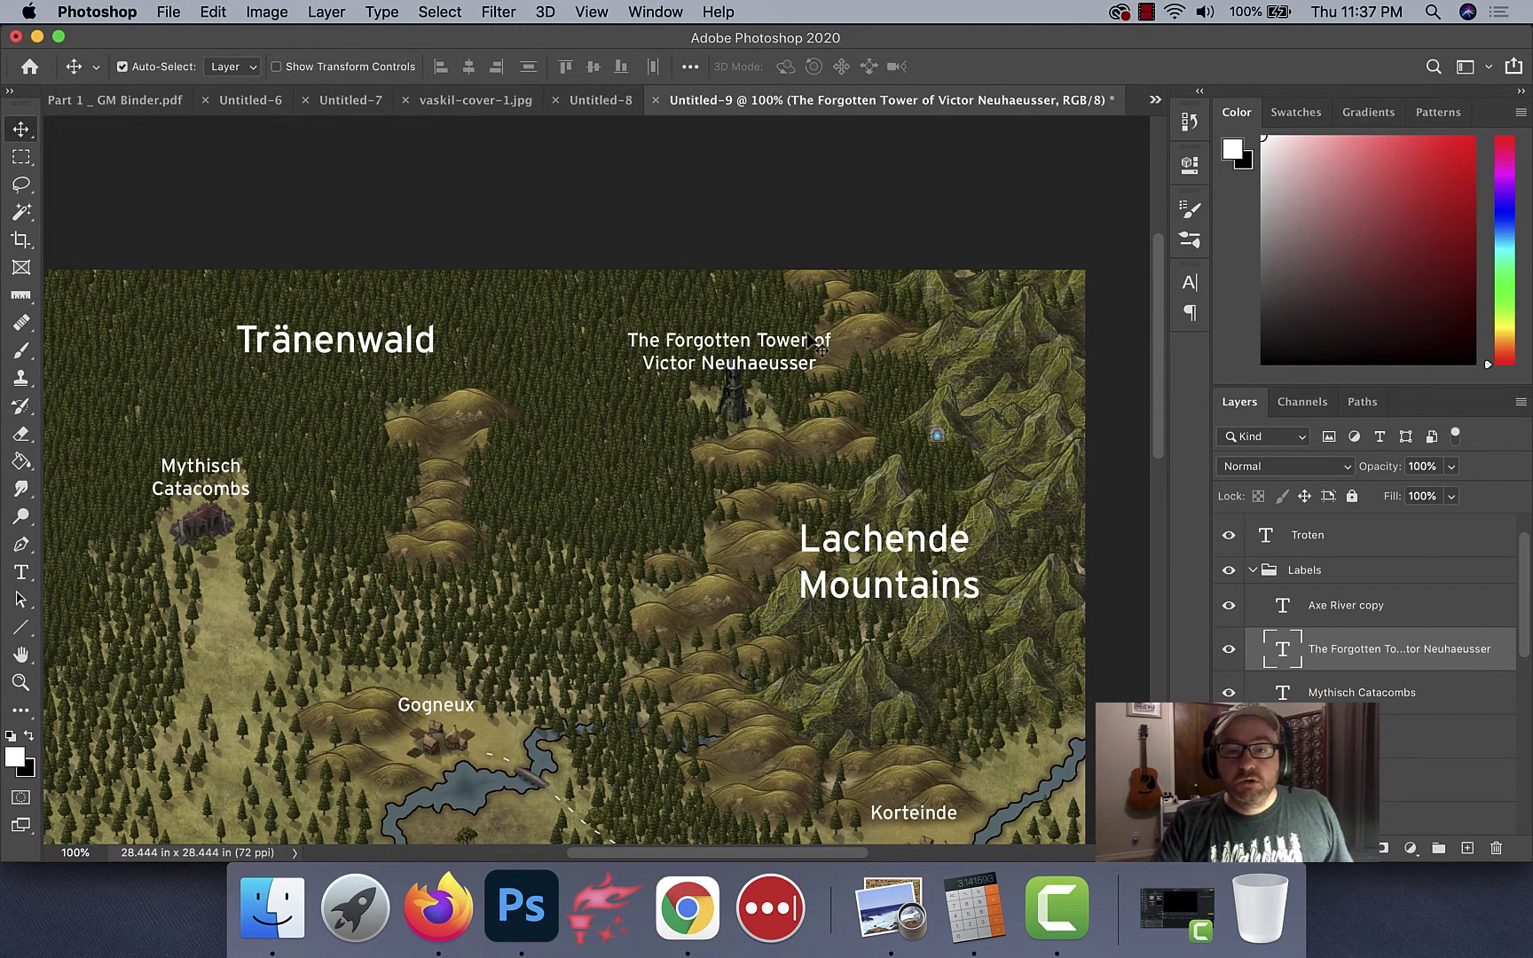
{"action": "left_click_drag", "start_coordinate": [732, 348], "coordinate": [738, 334]}
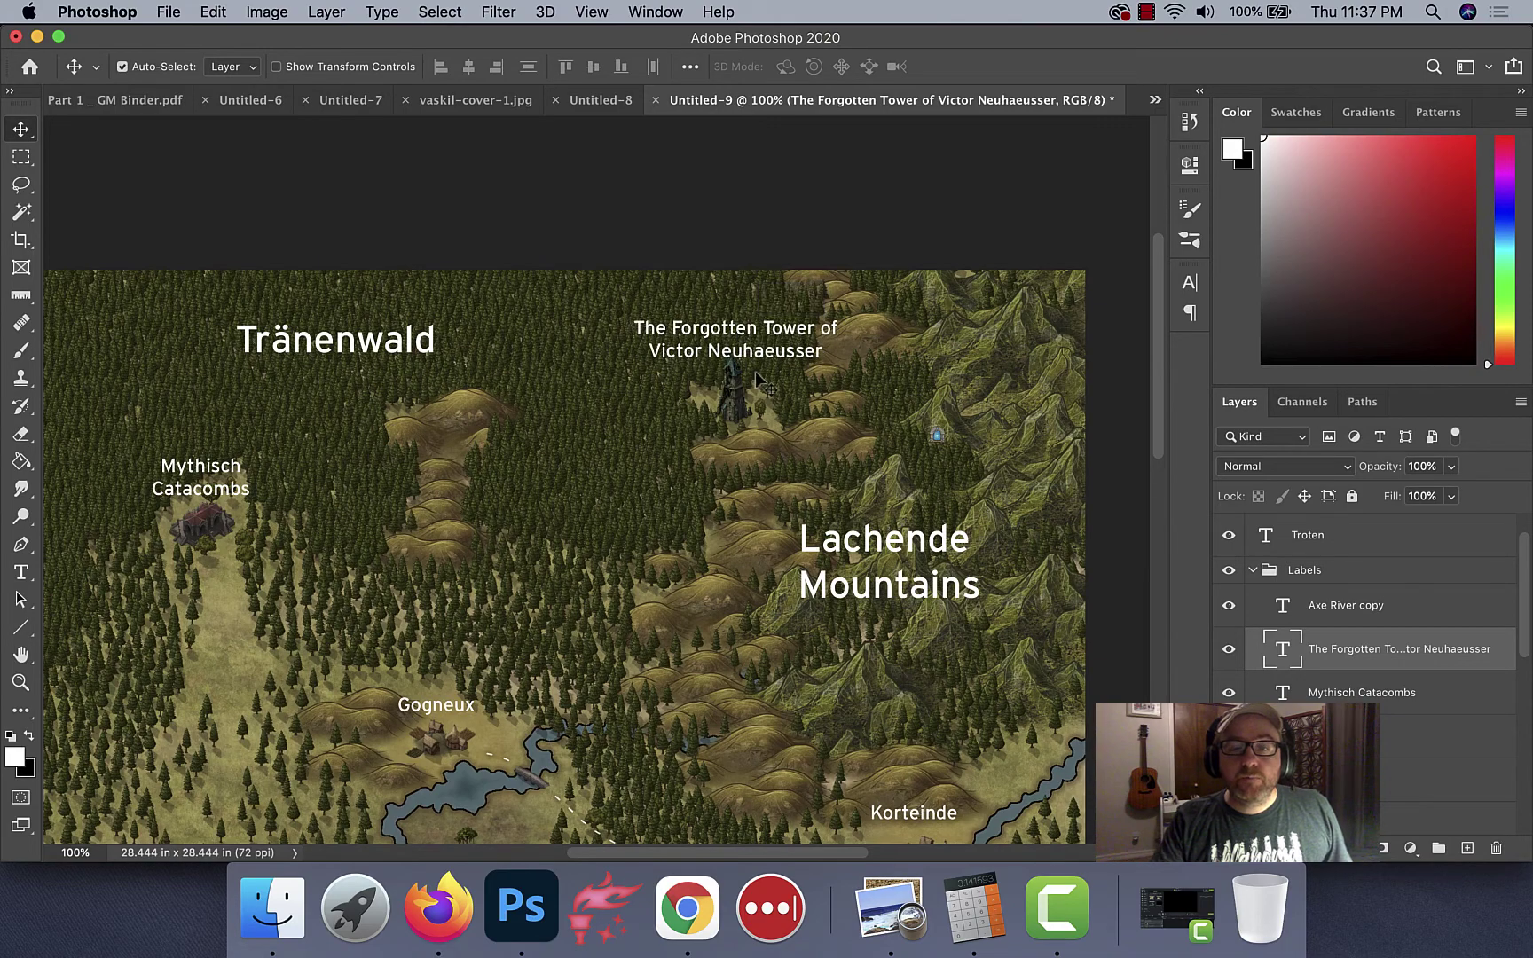
Step: Switch to Chrome, look through the German names page and search the web for "portal name generator"
{"action": "left_click", "coordinate": [687, 906]}
{"action": "scroll", "coordinate": [638, 315], "scroll_direction": "up", "scroll_amount": 10}
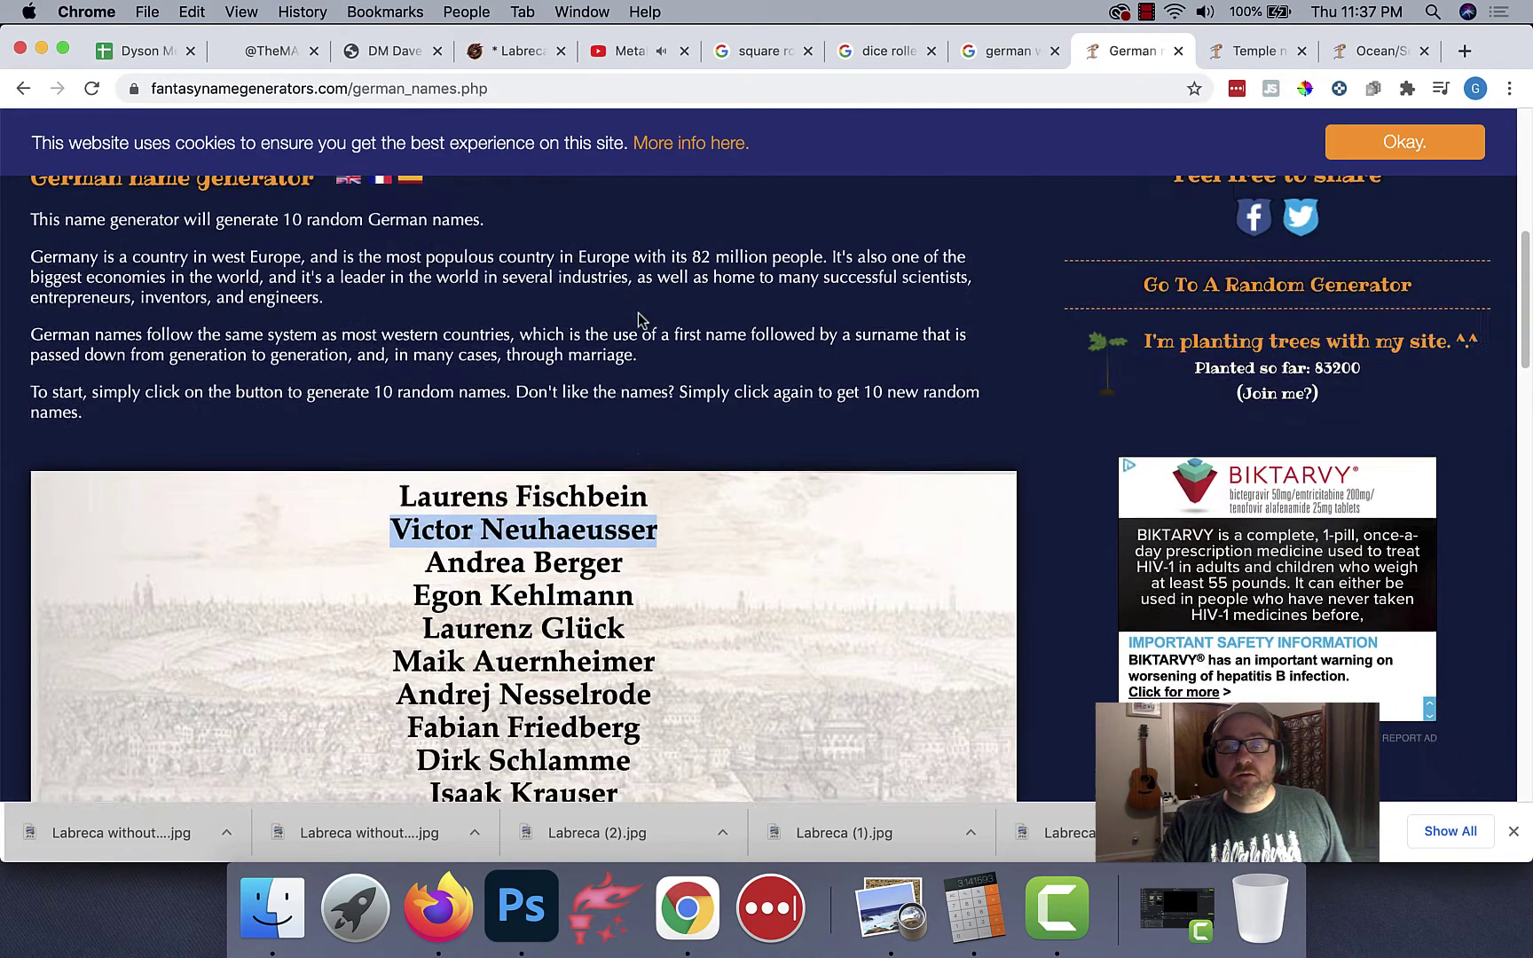
{"action": "scroll", "coordinate": [626, 310], "scroll_direction": "down", "scroll_amount": 7}
{"action": "scroll", "coordinate": [626, 310], "scroll_direction": "down", "scroll_amount": 10}
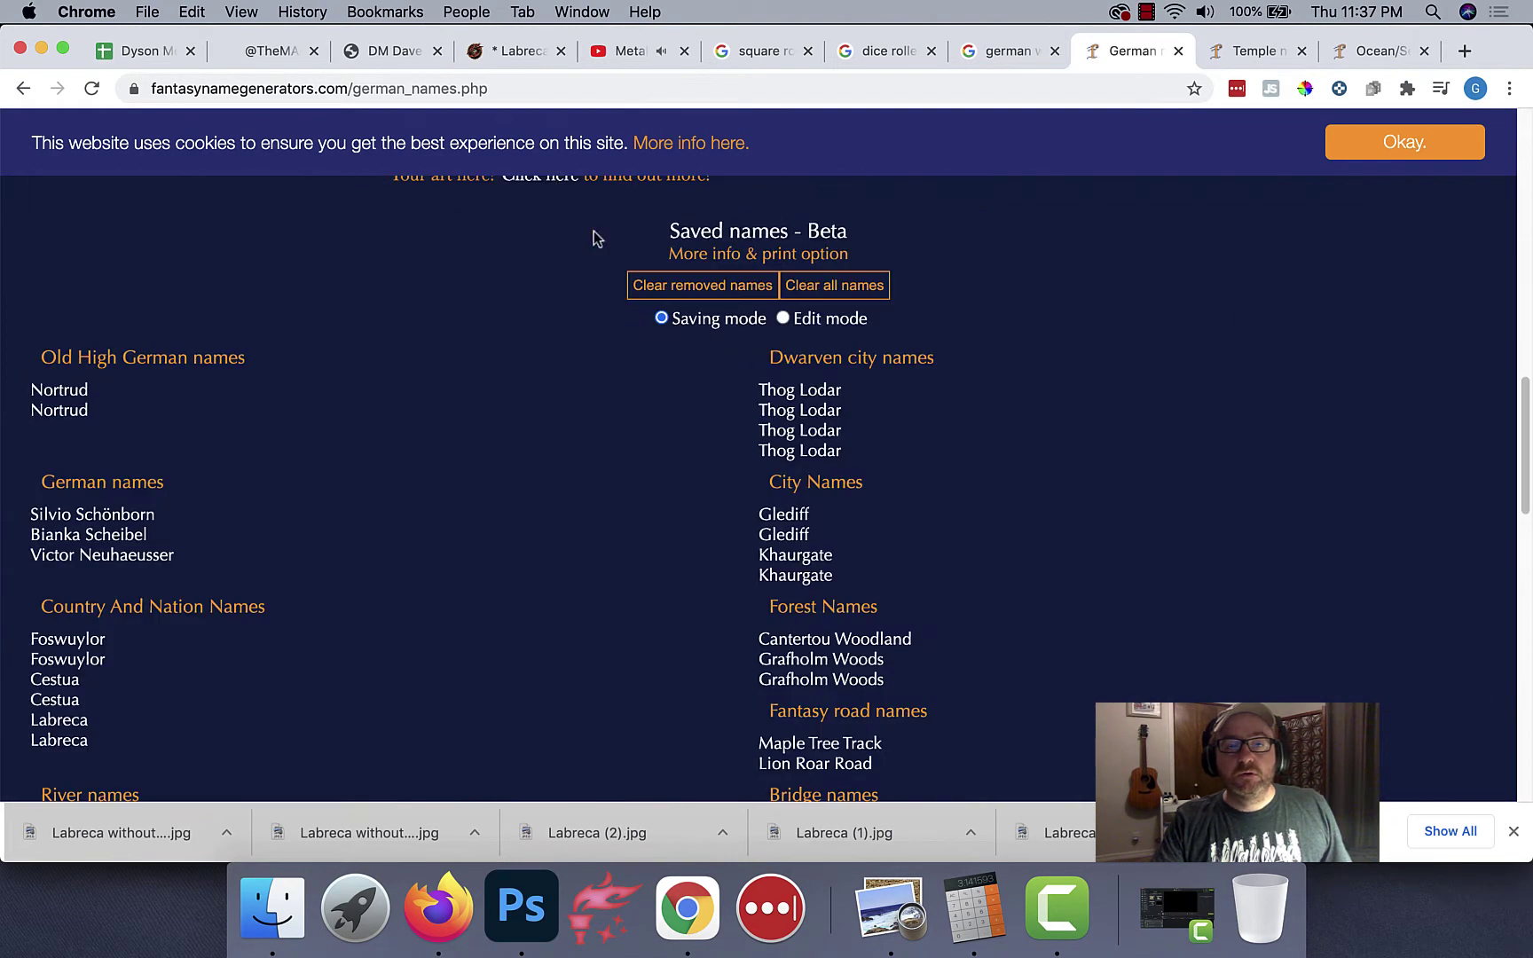
{"action": "left_click", "coordinate": [503, 93]}
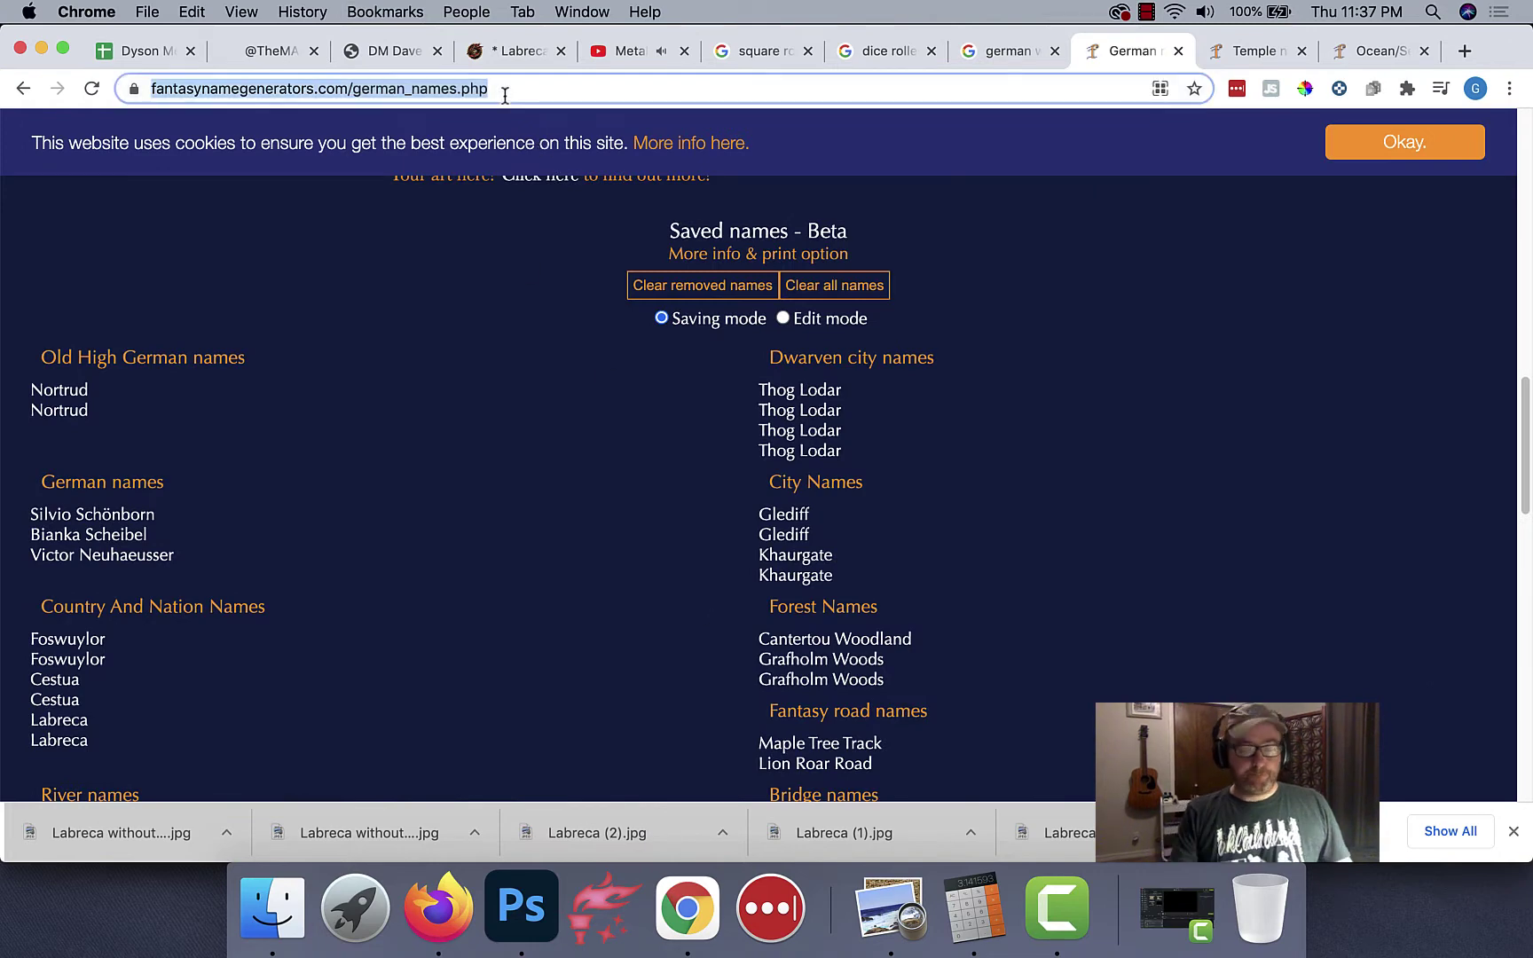
{"action": "type", "text": "portal name gener"}
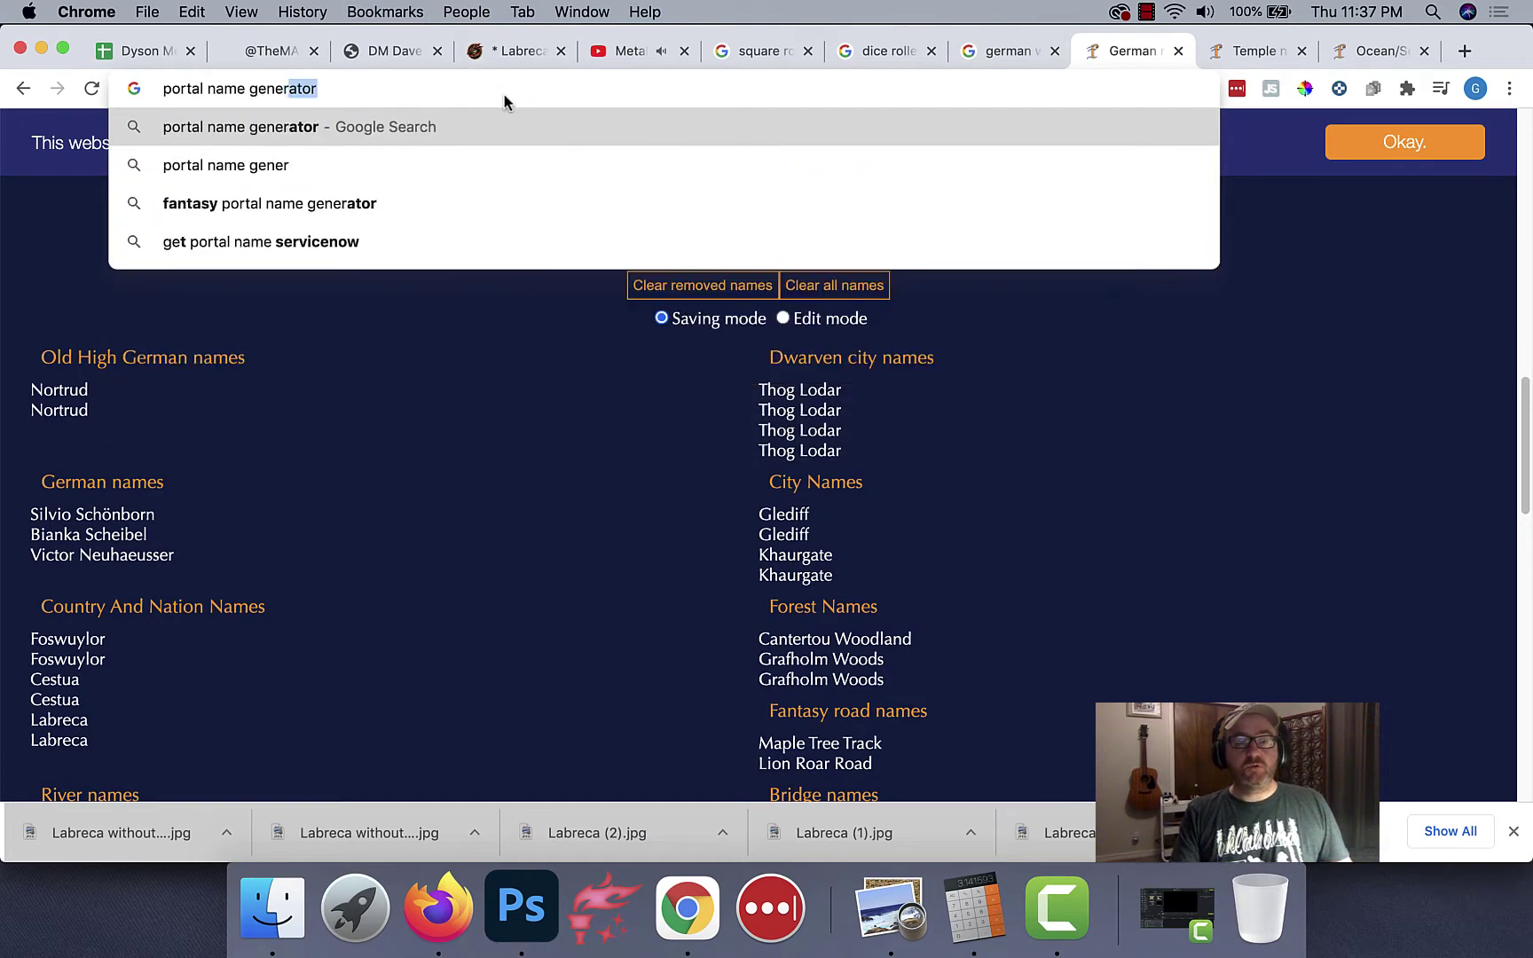
{"action": "type", "text": "ator"}
{"action": "key", "text": "Return"}
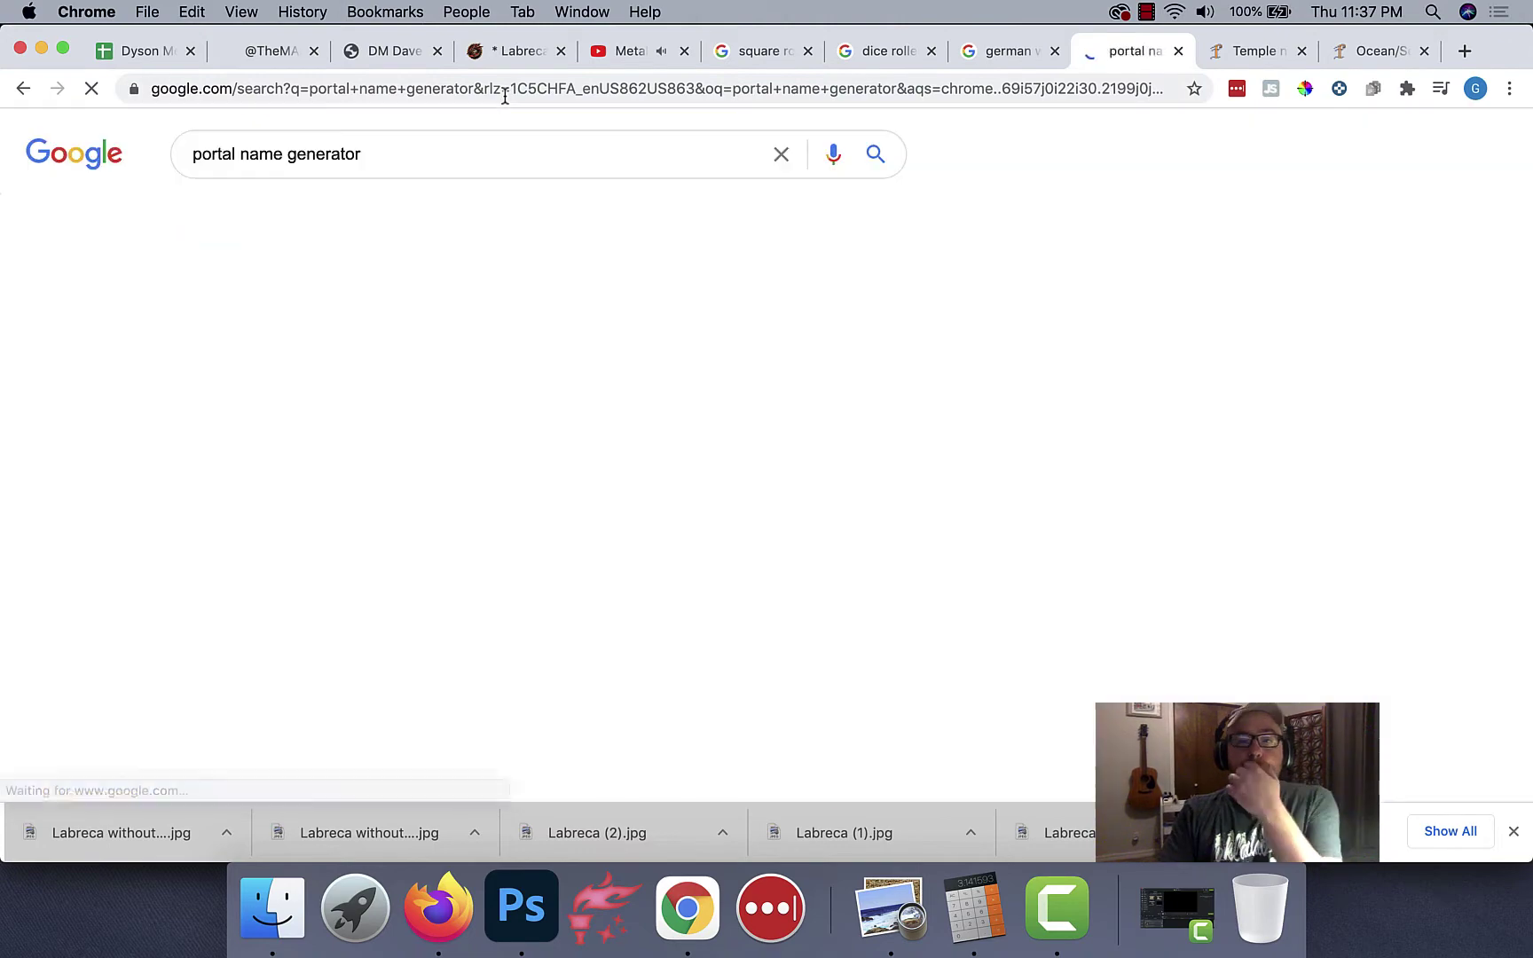
Step: Refine the search to "portal name generator fantasy", open the Realm names page of Fantasy Name Generators and review its generated names
{"action": "scroll", "coordinate": [458, 530], "scroll_direction": "down", "scroll_amount": 5}
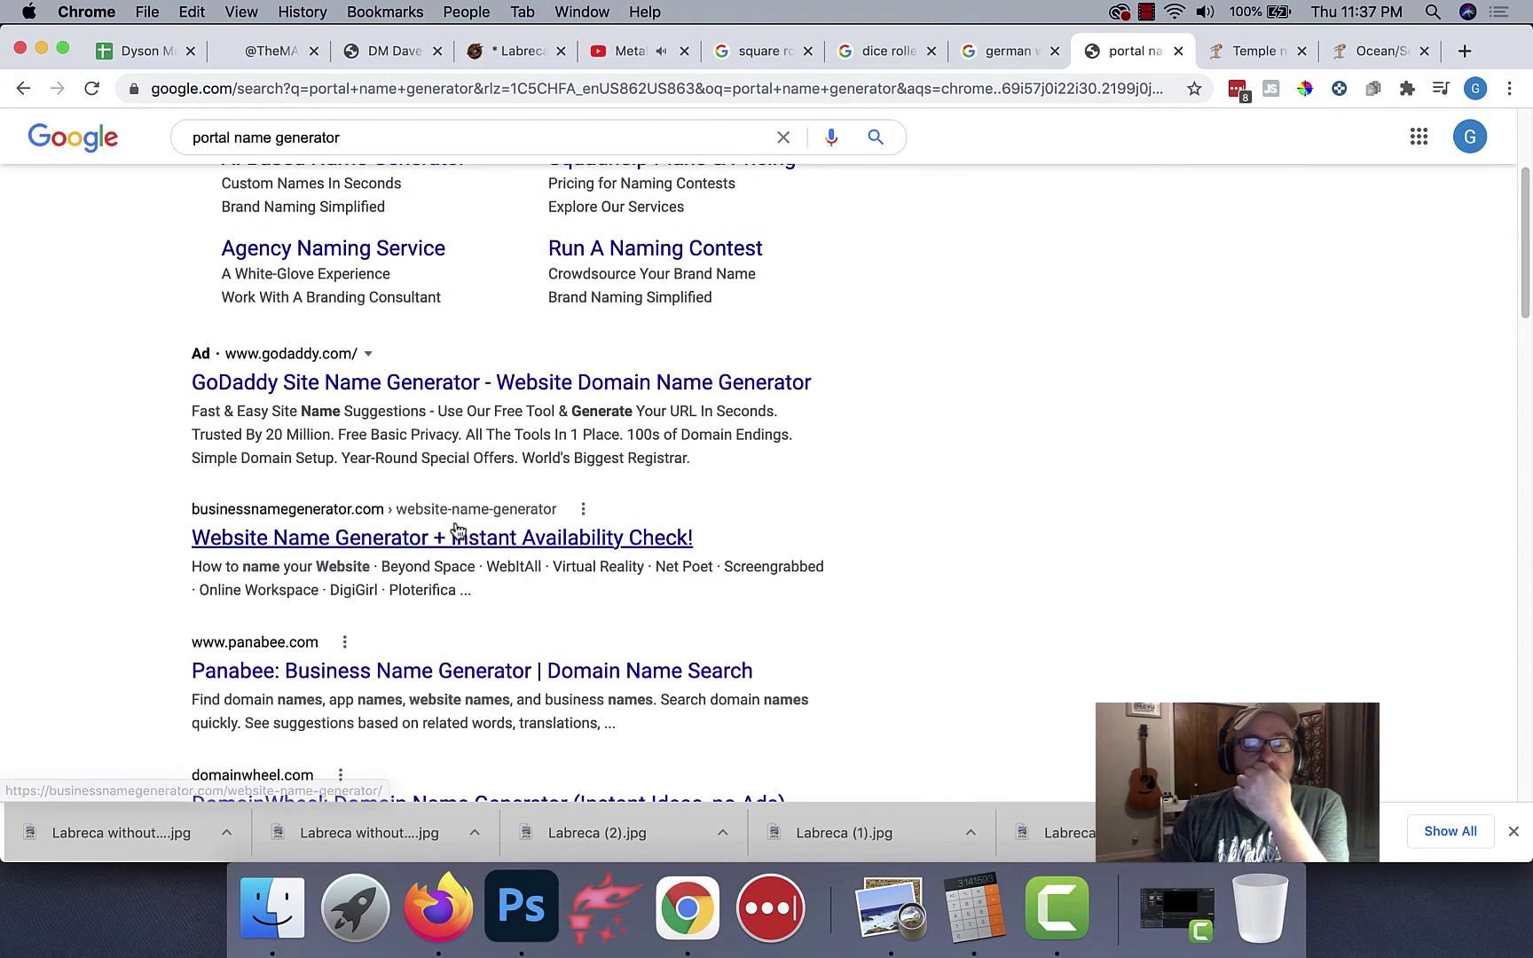
{"action": "scroll", "coordinate": [458, 530], "scroll_direction": "up", "scroll_amount": 5}
{"action": "left_click", "coordinate": [410, 164]}
{"action": "type", "text": "f"}
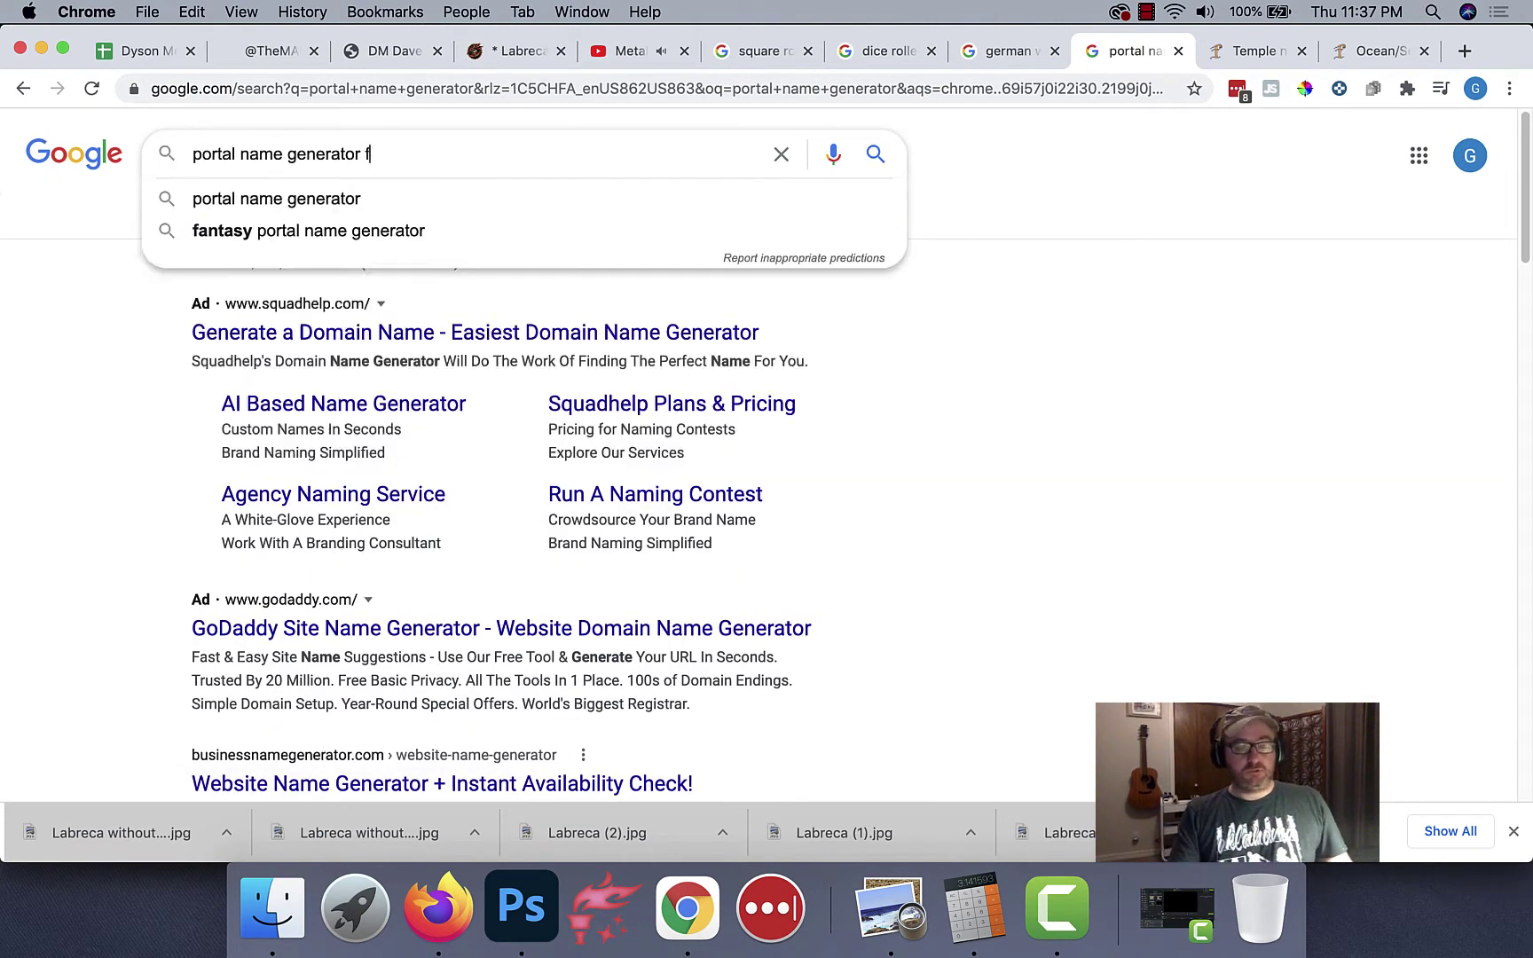
{"action": "type", "text": "antasy"}
{"action": "key", "text": "Return"}
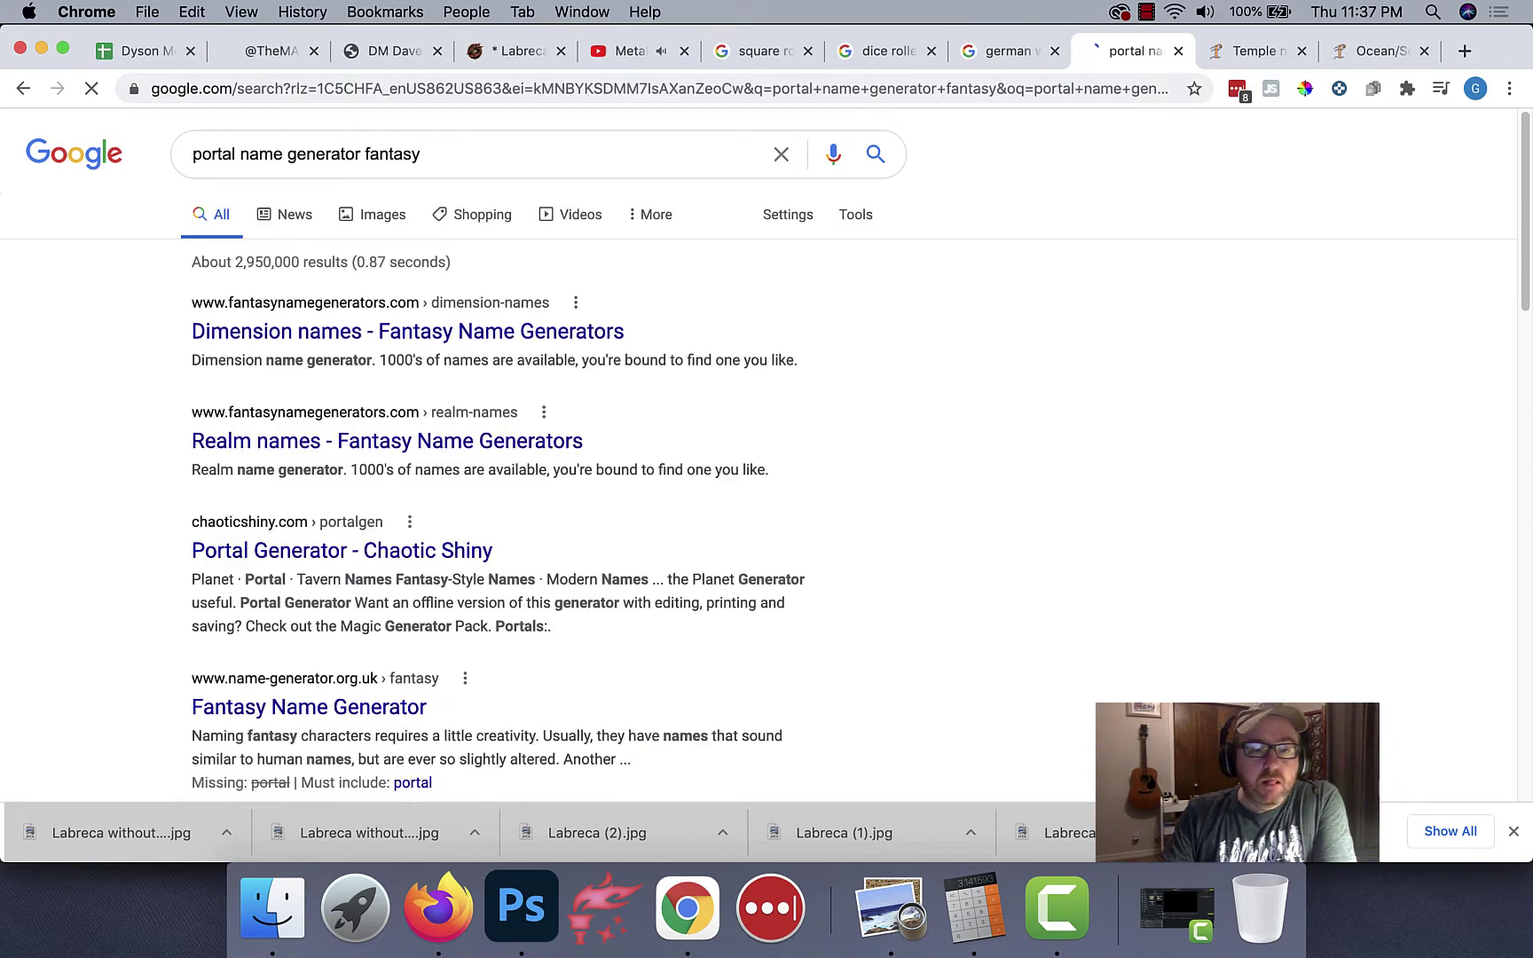
{"action": "left_click", "coordinate": [361, 457]}
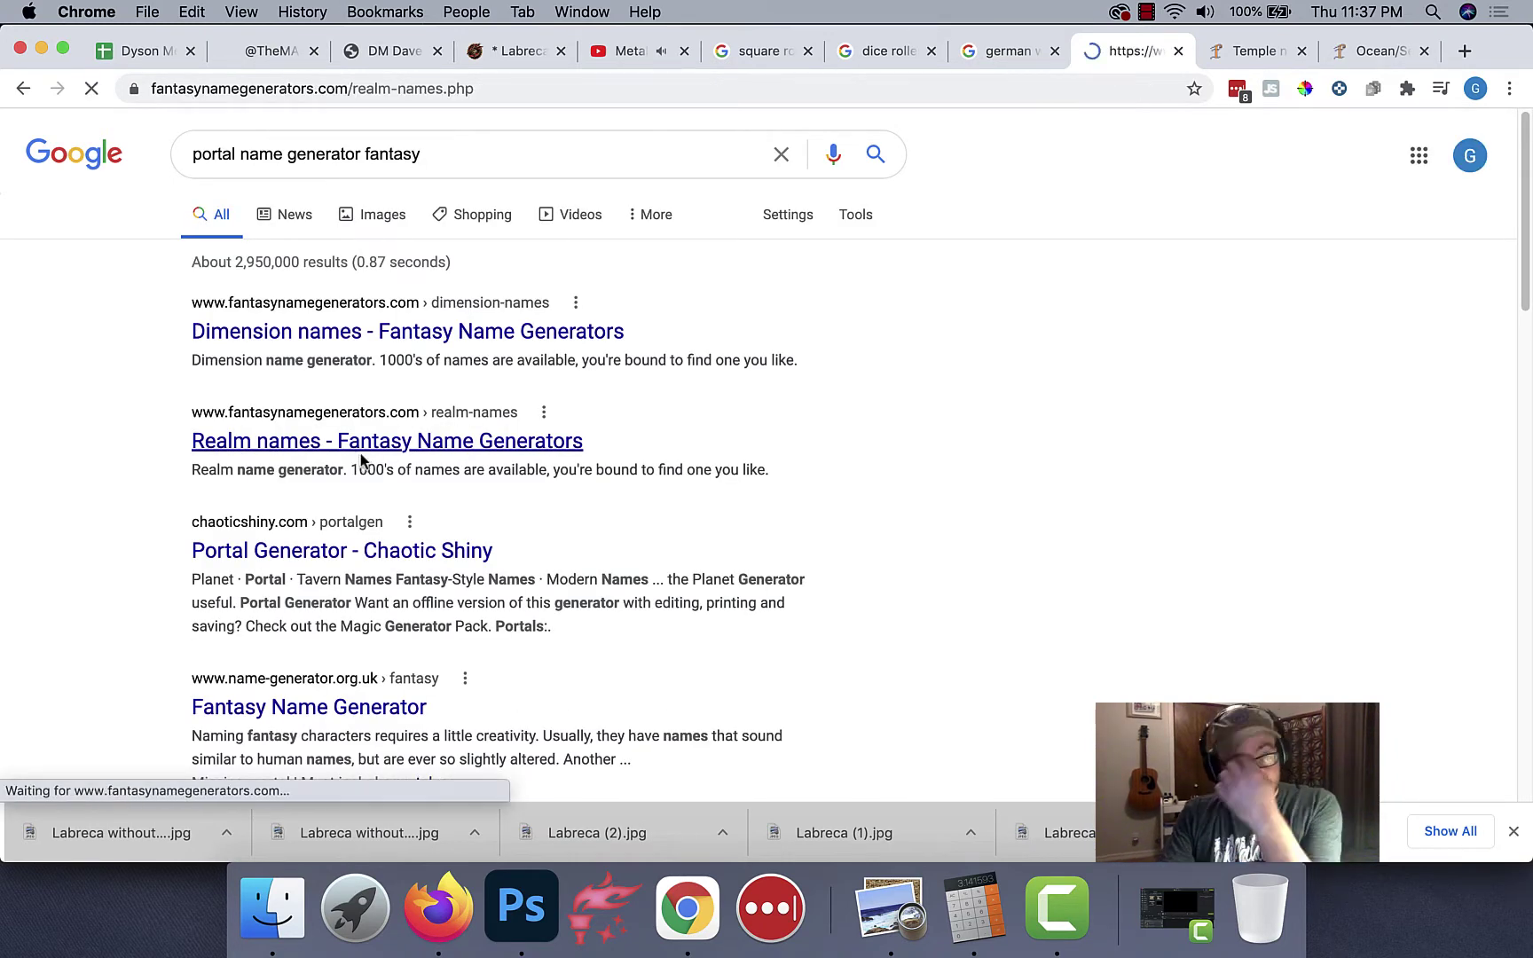
{"action": "scroll", "coordinate": [387, 457], "scroll_direction": "down", "scroll_amount": 10}
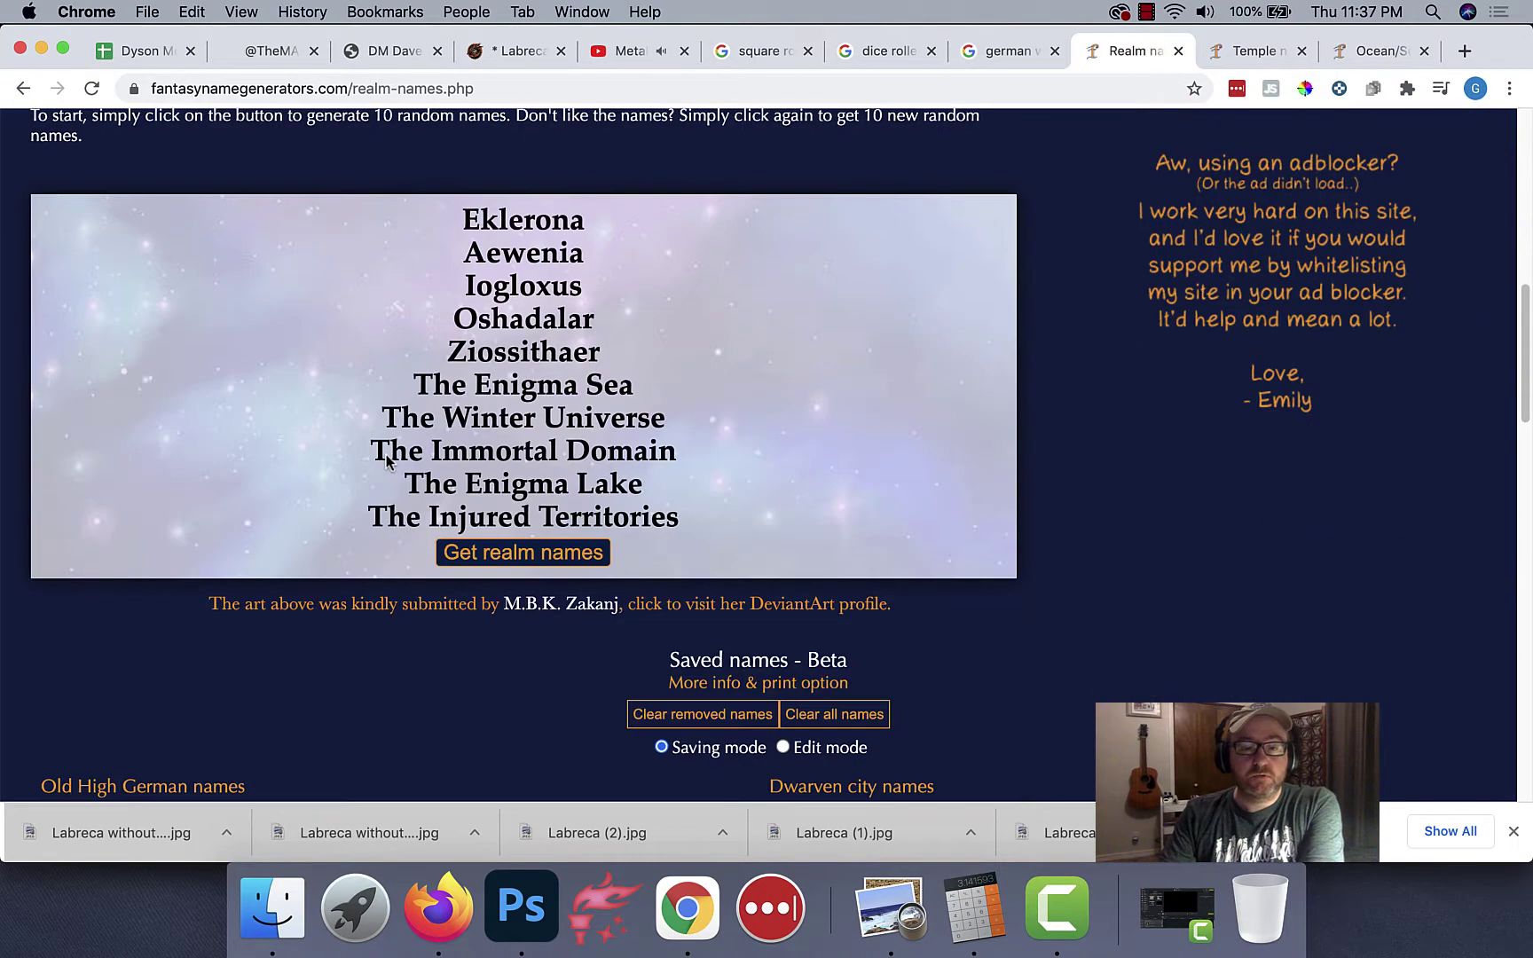
{"action": "scroll", "coordinate": [388, 455], "scroll_direction": "up", "scroll_amount": 2}
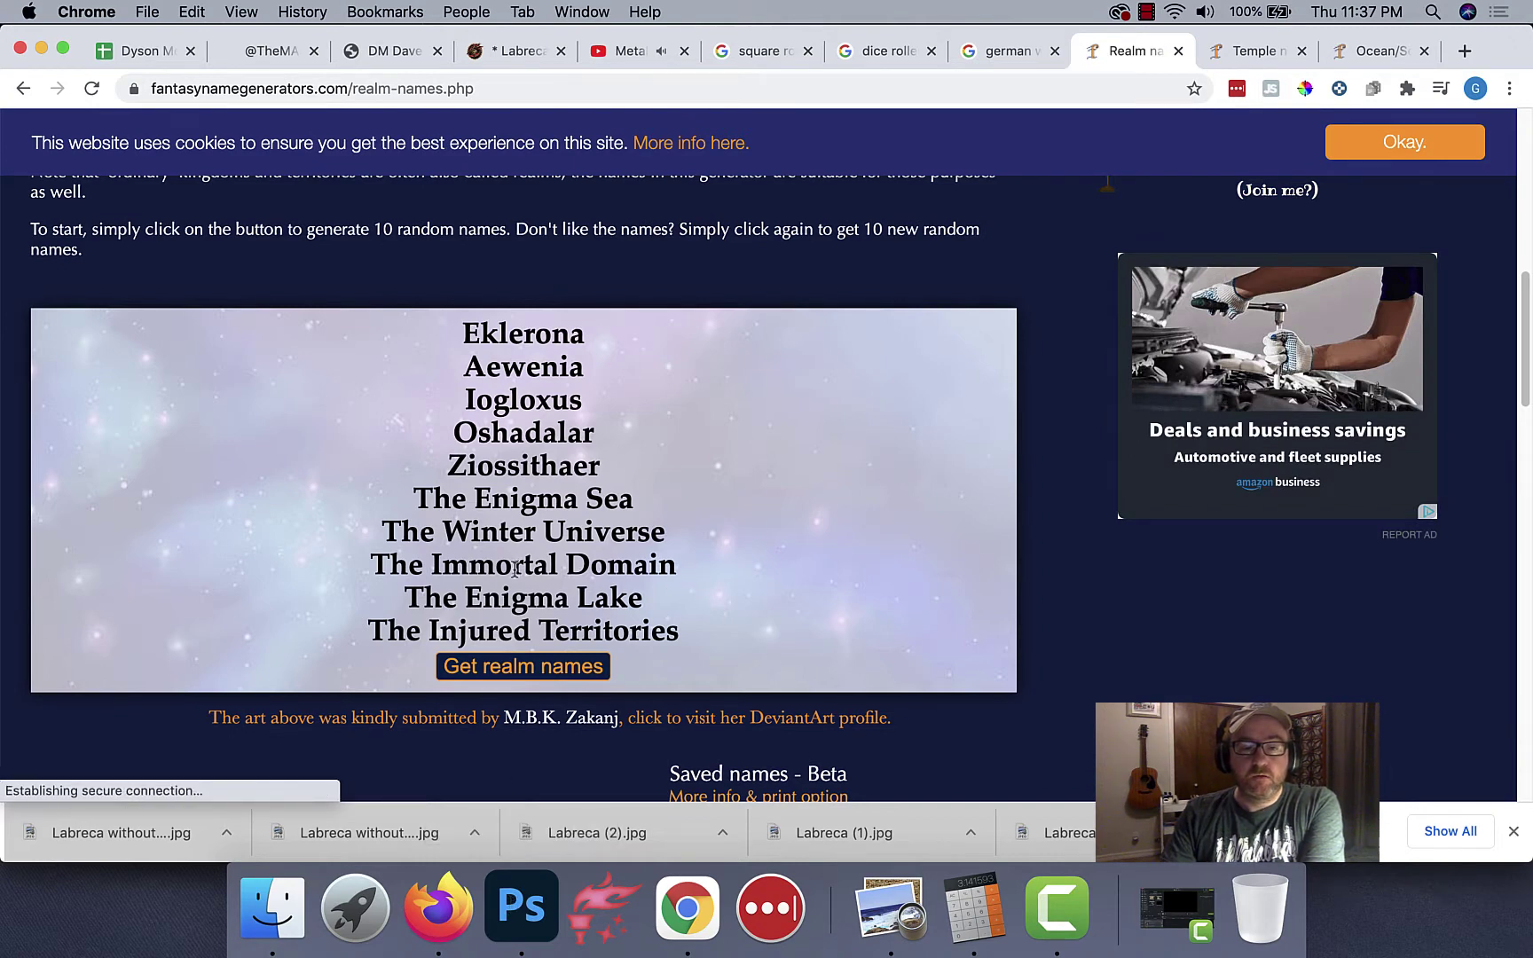
Step: Check the map in Photoshop, return to the "mythic" translation page in Chrome and translate "immortal" into German
{"action": "left_click", "coordinate": [523, 905]}
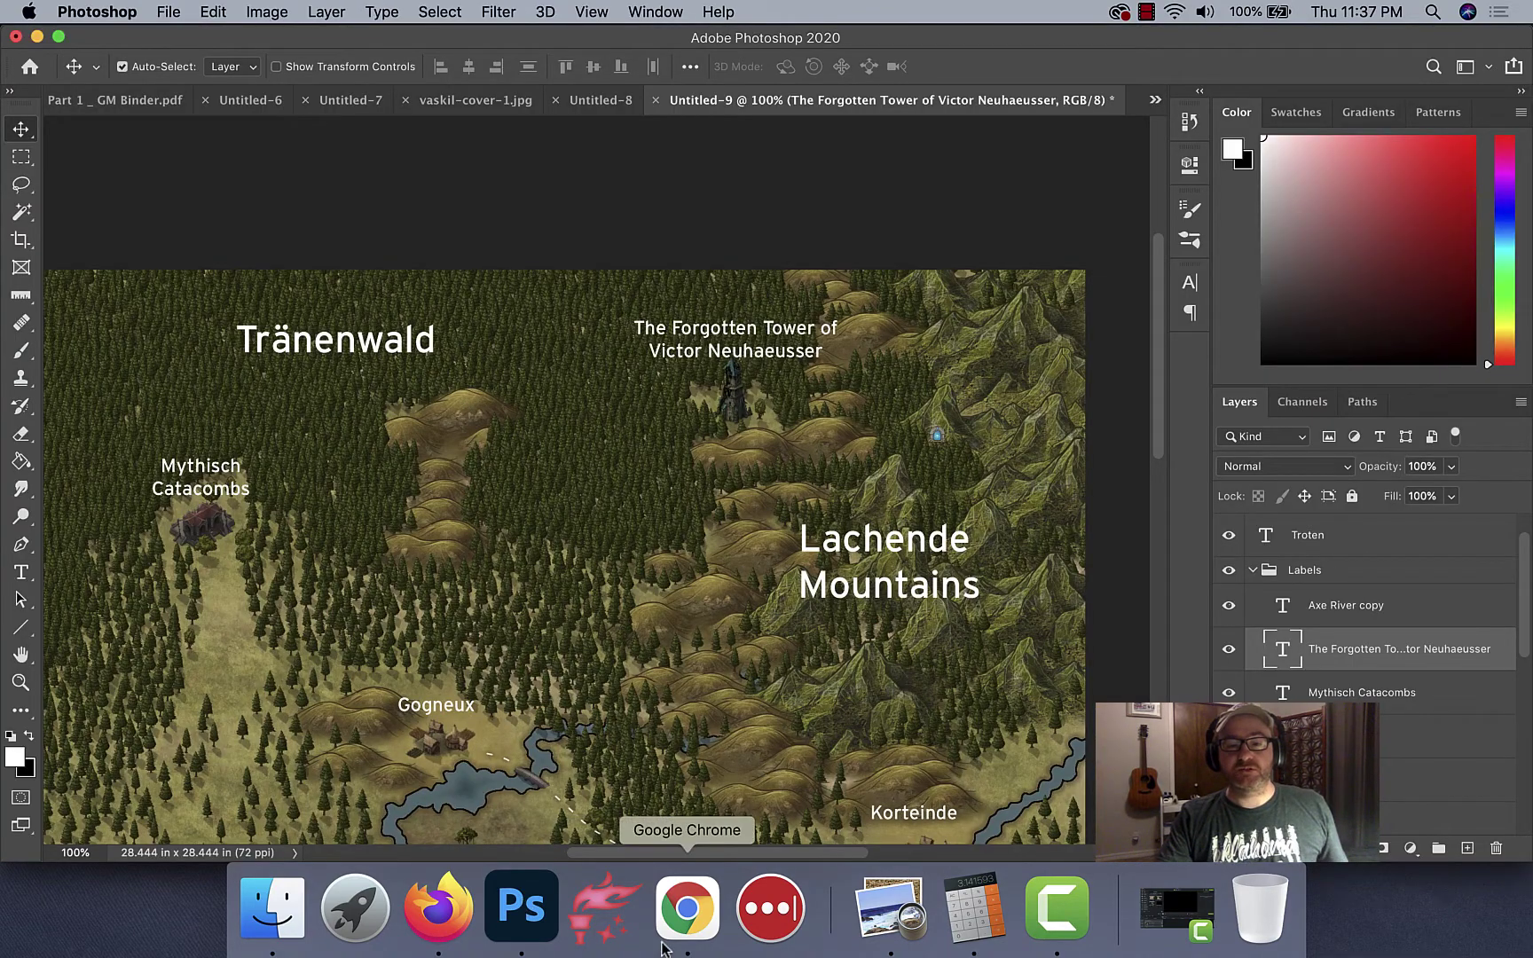
{"action": "left_click", "coordinate": [688, 905]}
{"action": "left_click", "coordinate": [1011, 50]}
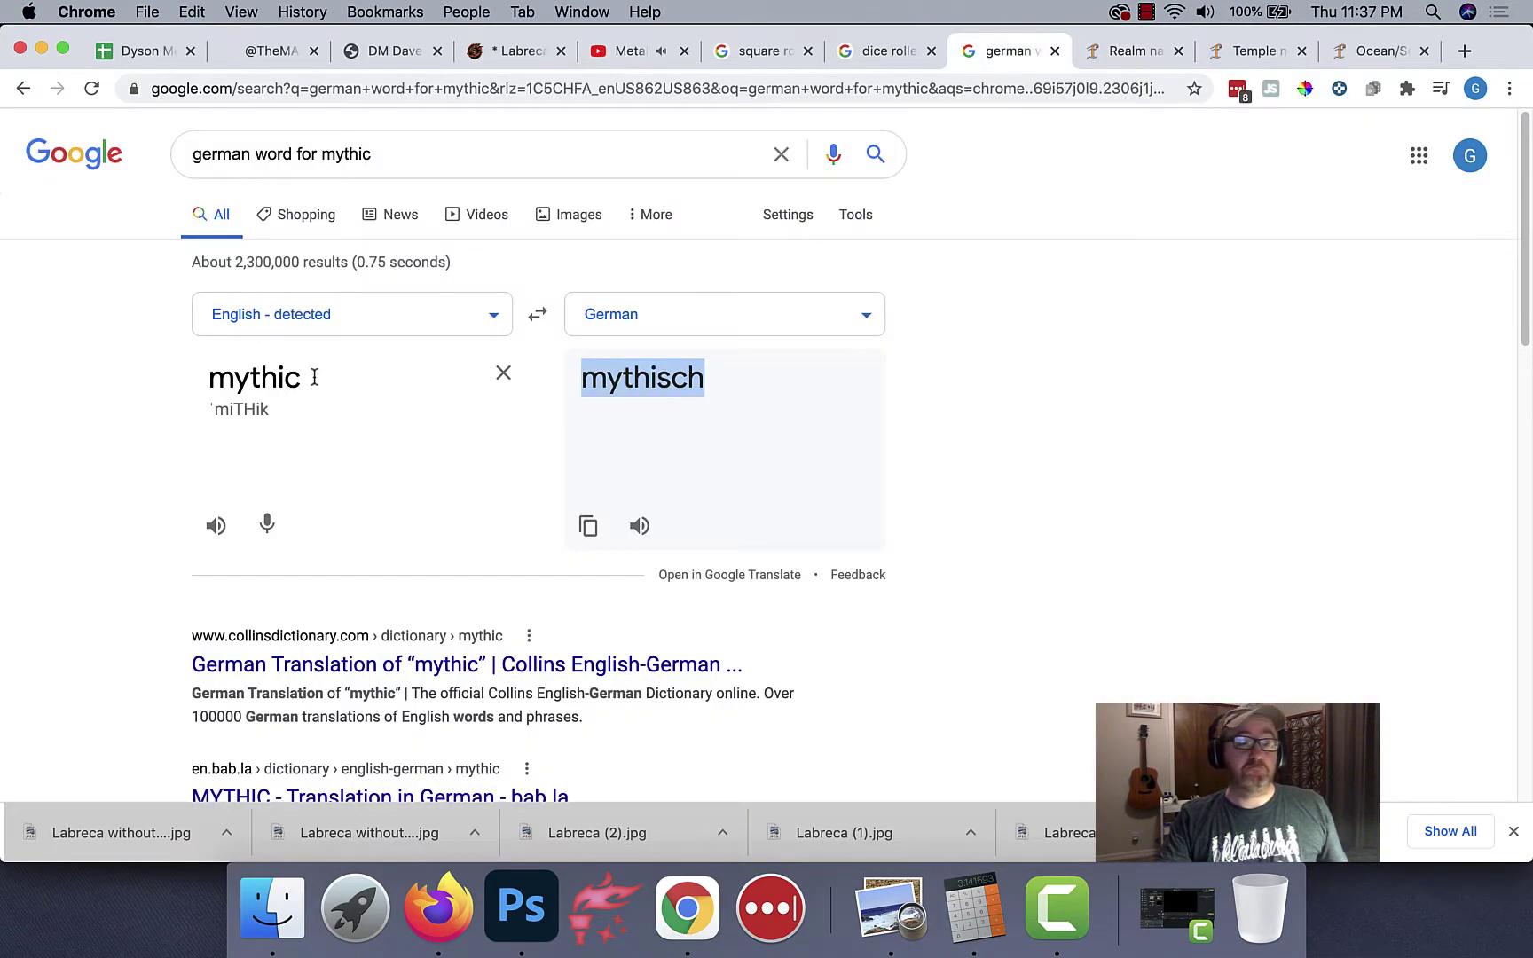
{"action": "left_click_drag", "start_coordinate": [311, 372], "coordinate": [159, 371]}
{"action": "type", "text": "mort"}
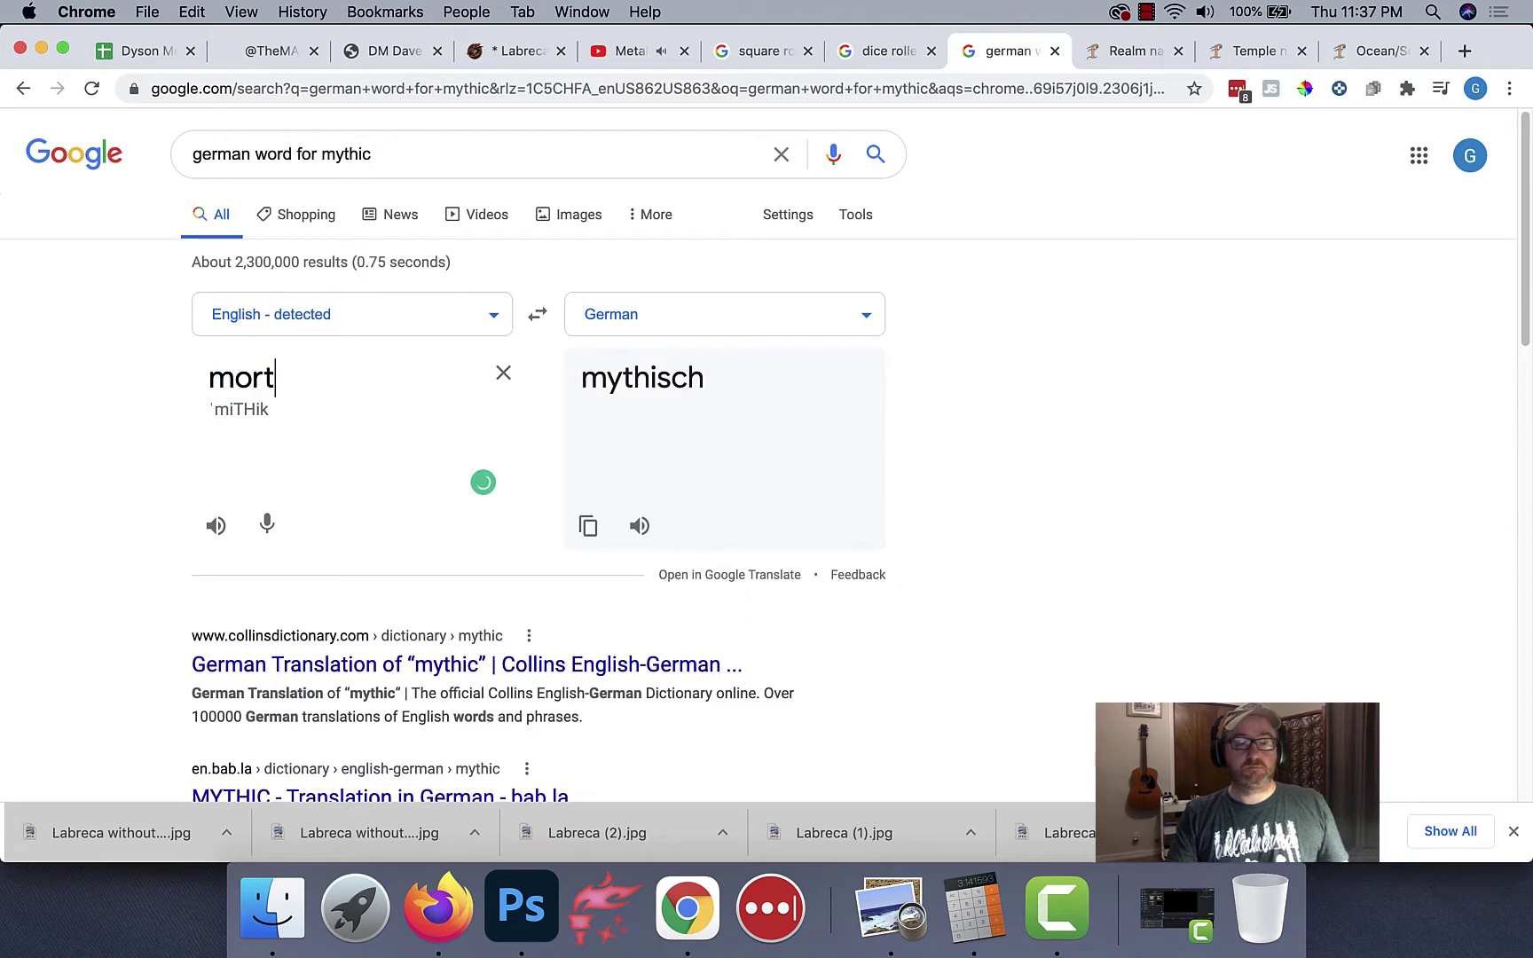
{"action": "key", "text": "BackSpace"}
{"action": "key", "text": "BackSpace"}
{"action": "type", "text": "immortal"}
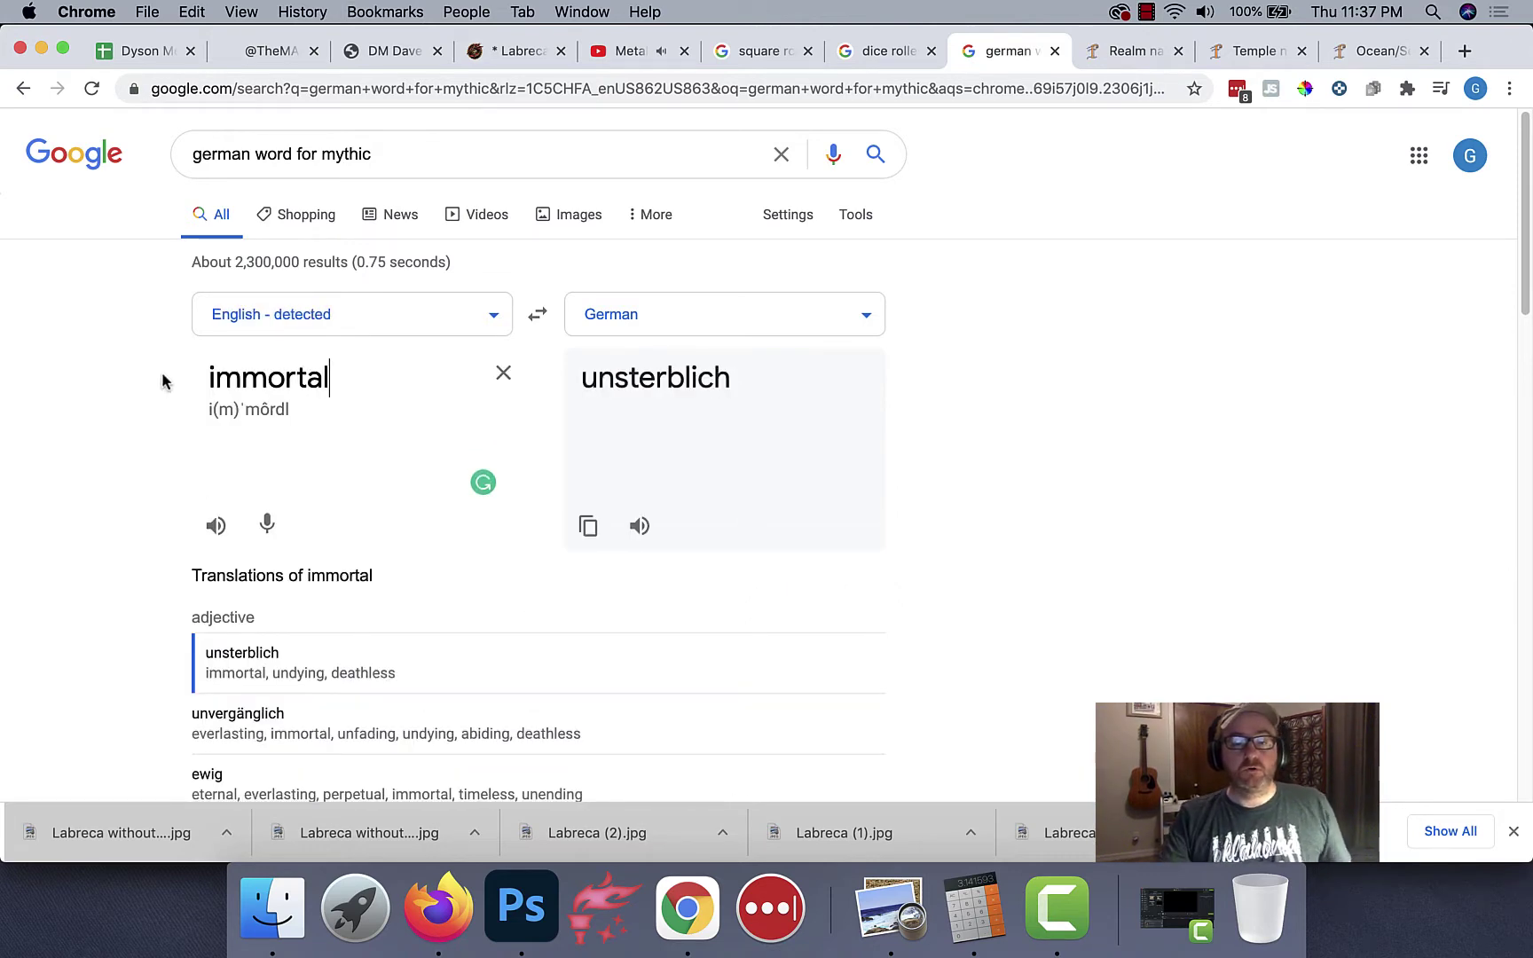
Step: Shorten the English source word to "mortal" to get its German translation
{"action": "left_click", "coordinate": [240, 378]}
{"action": "key", "text": "BackSpace"}
{"action": "key", "text": "BackSpace"}
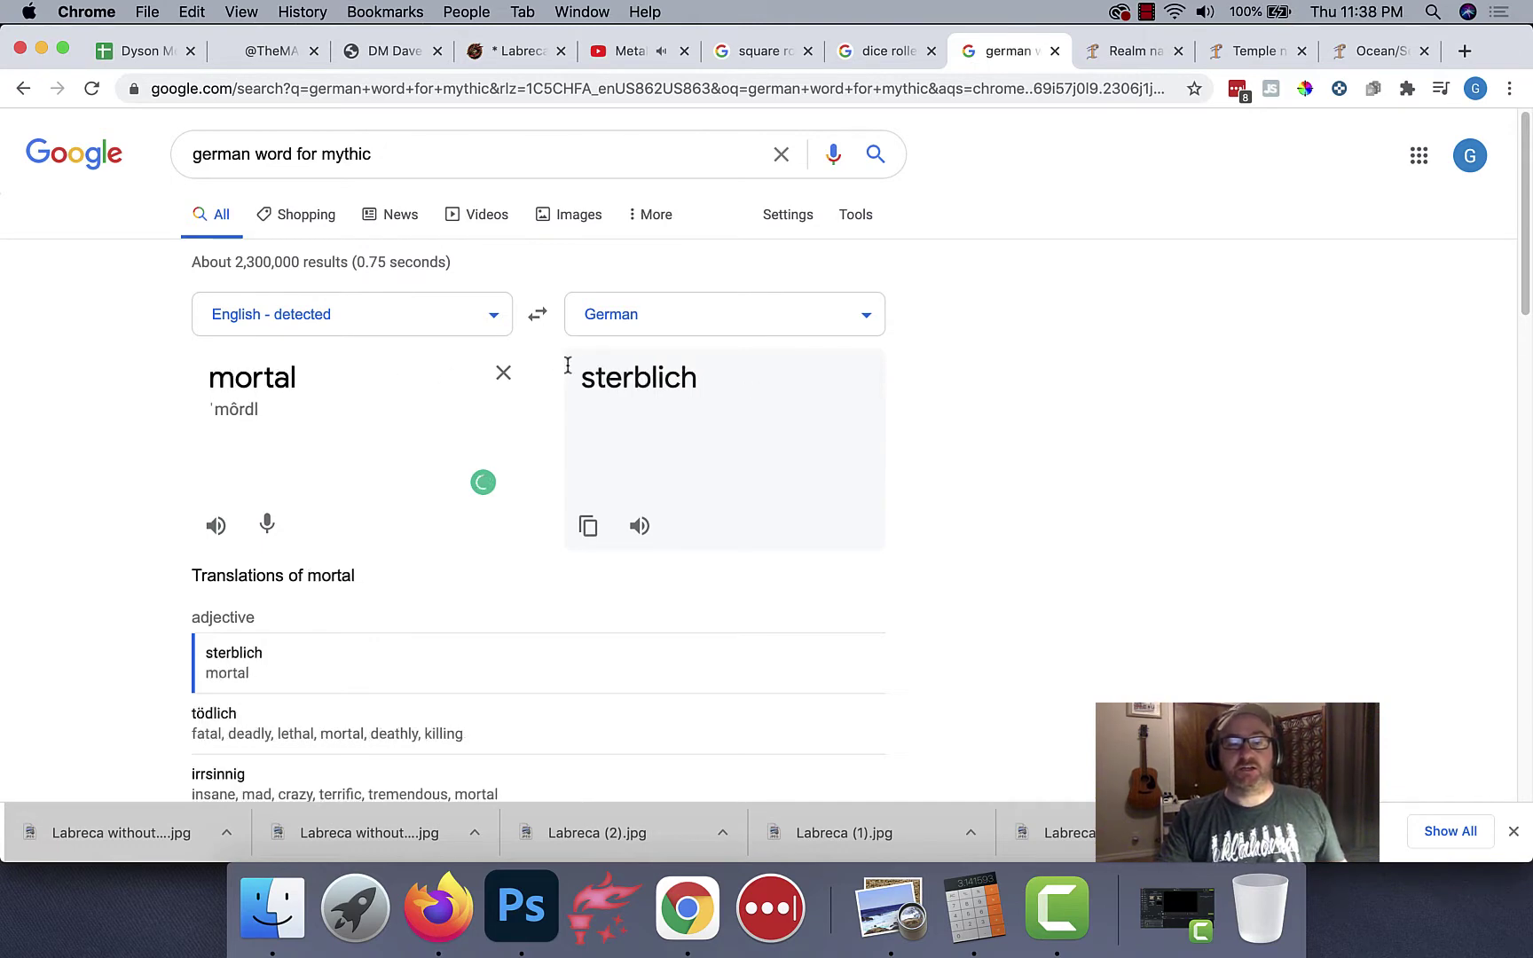
Step: Switch to Photoshop, label the blue portal beside the northeastern mountains "Sterblich Gate" and position the label just above it
{"action": "double_click", "coordinate": [624, 377]}
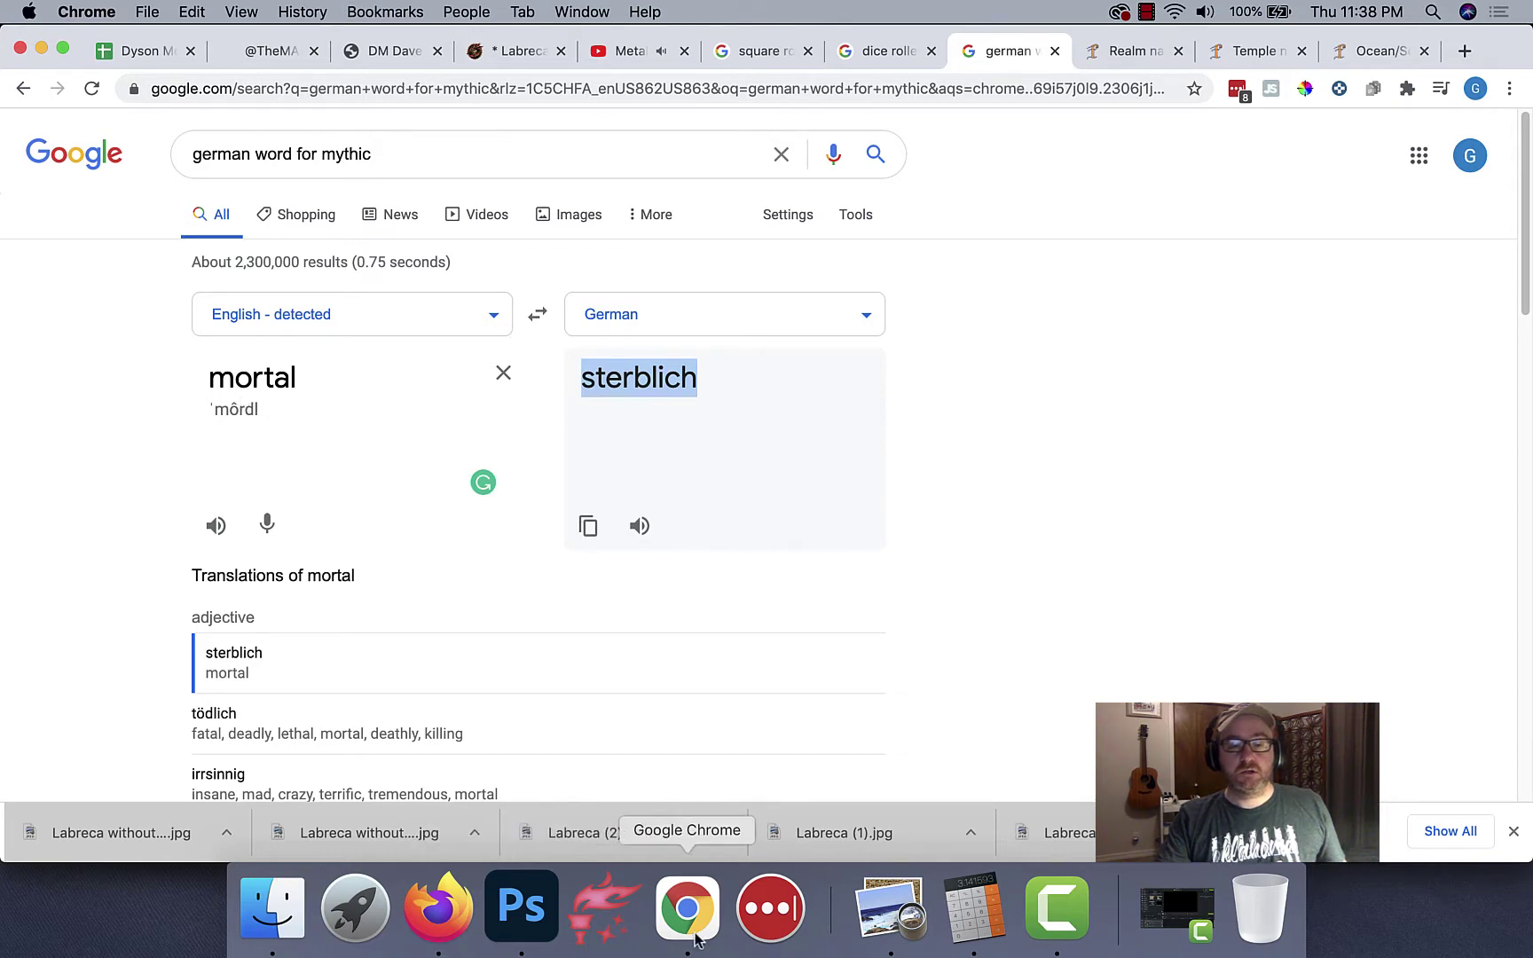
{"action": "left_click", "coordinate": [526, 936]}
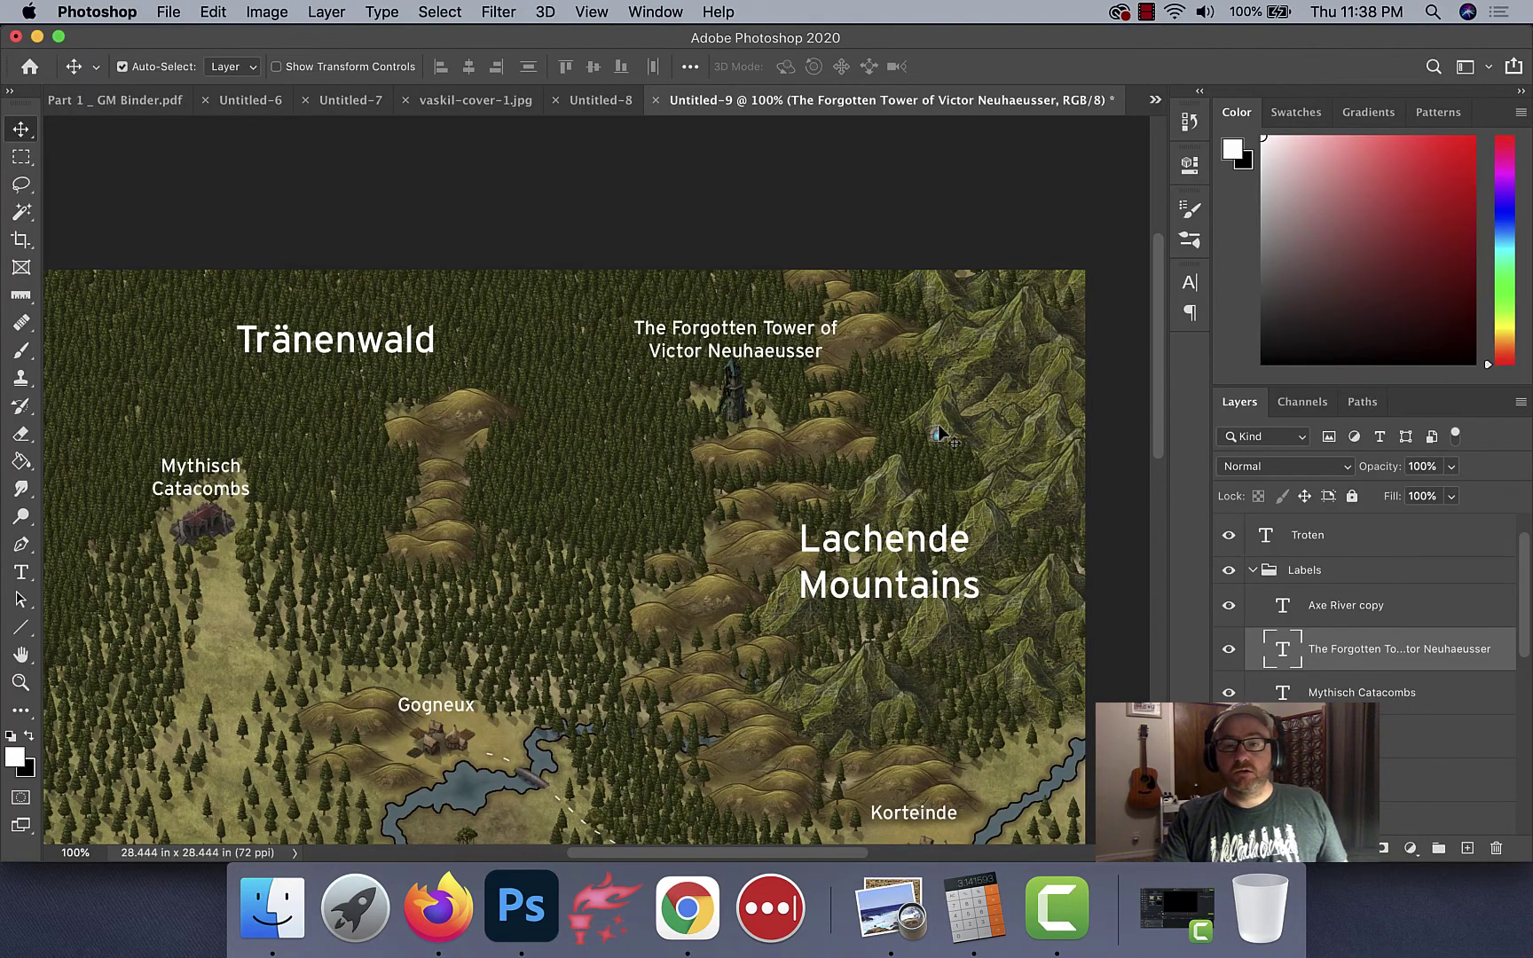
{"action": "left_click", "coordinate": [934, 400]}
{"action": "type", "text": "Sterl"}
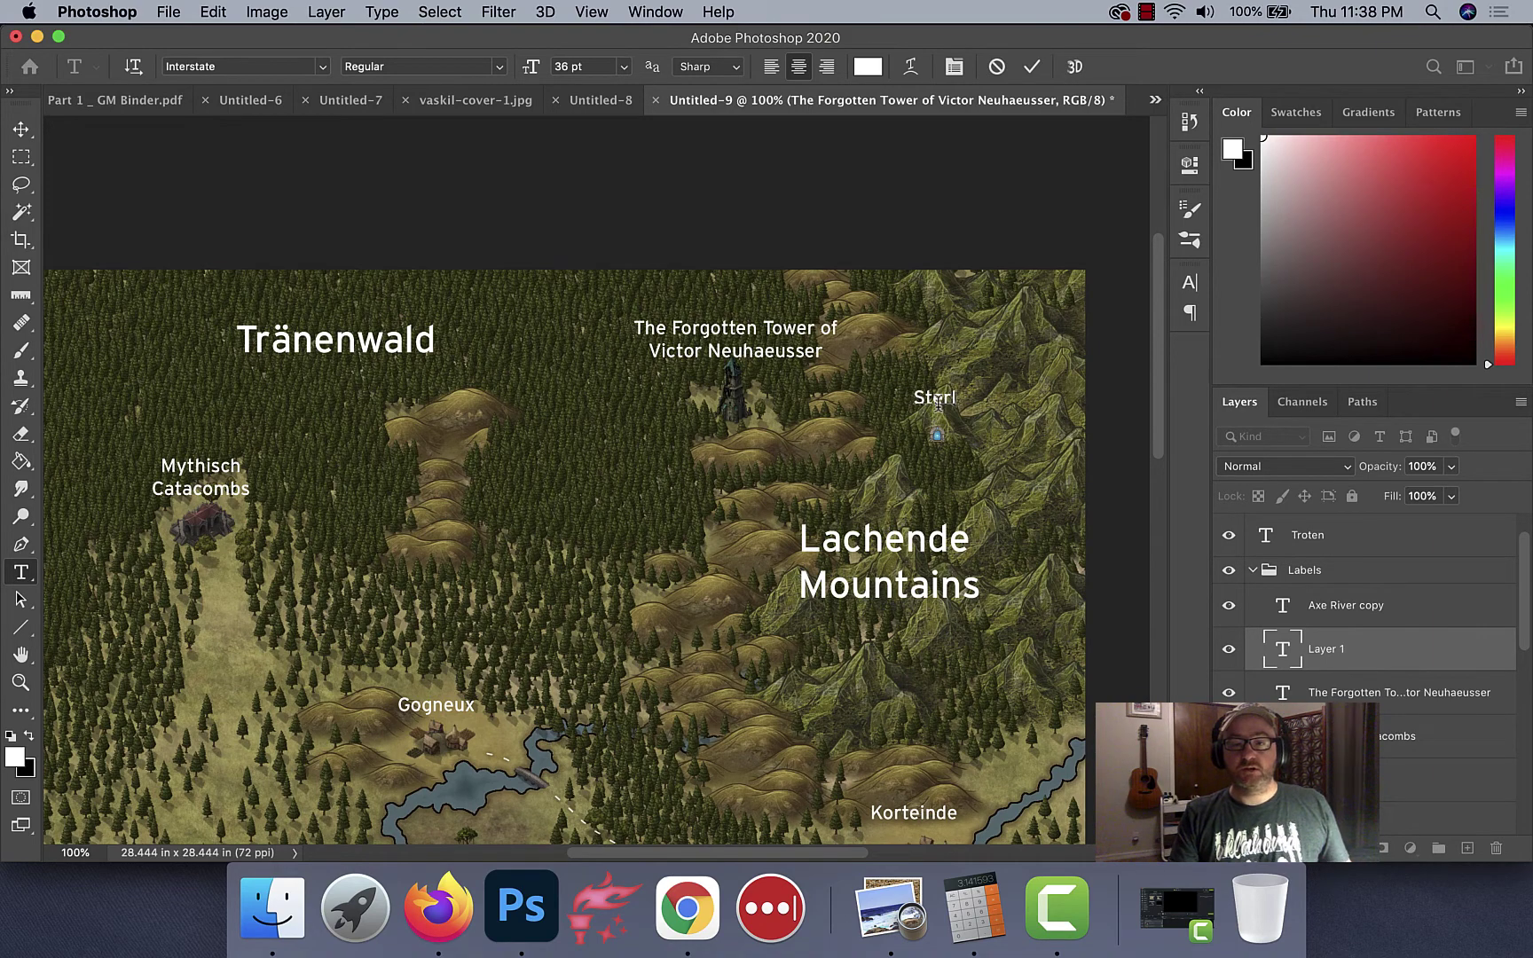
{"action": "key", "text": "BackSpace"}
{"action": "type", "text": "bl"}
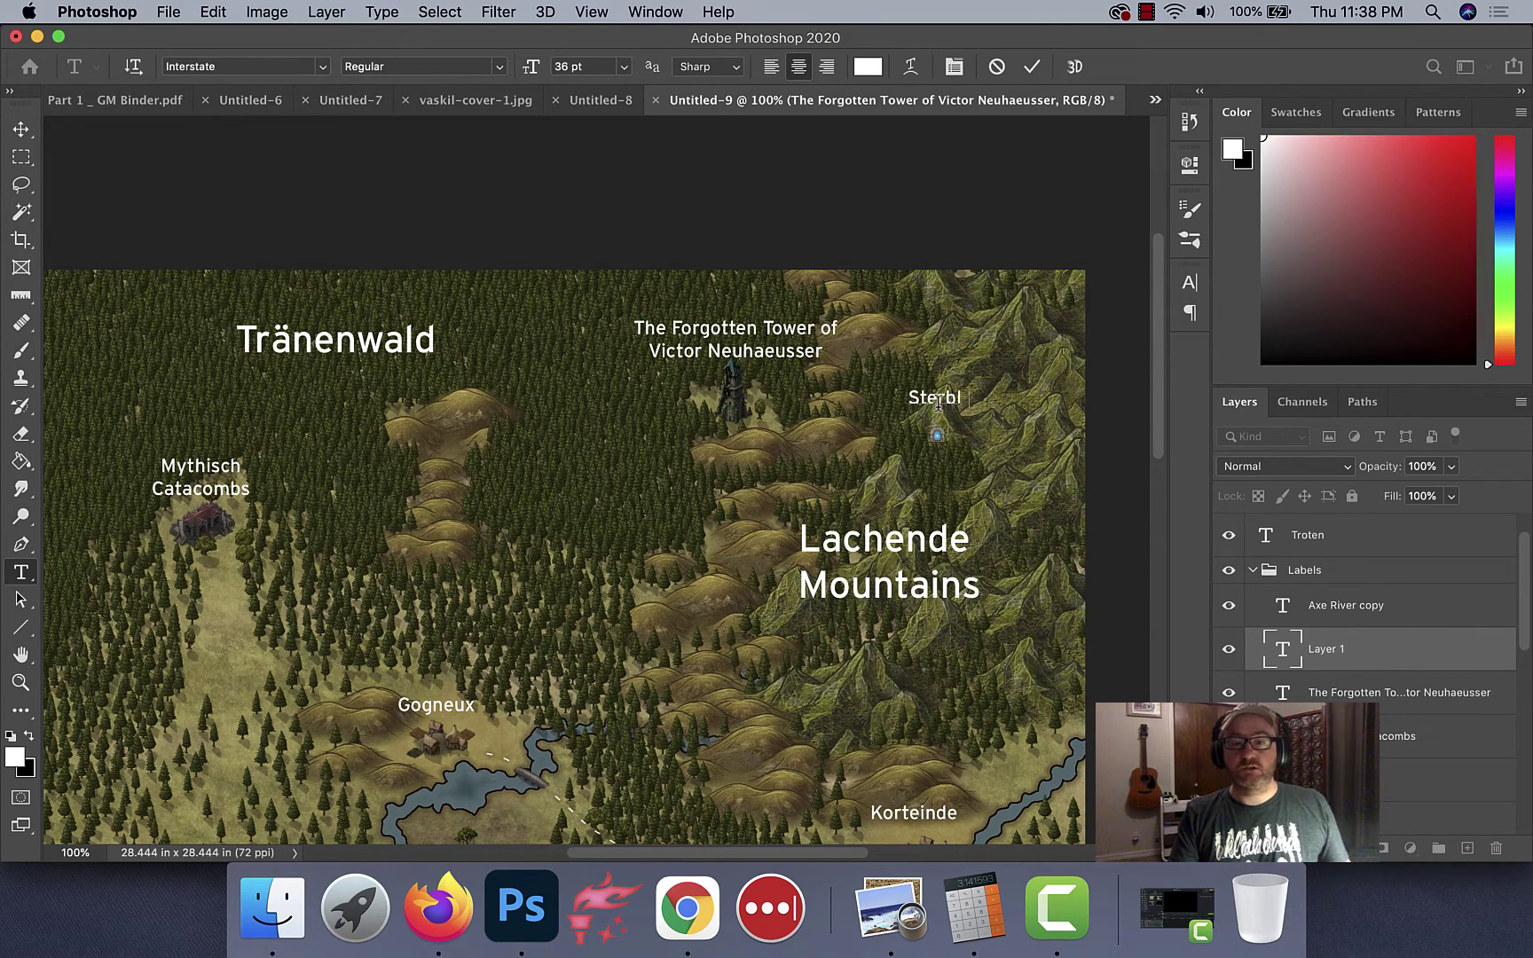
{"action": "type", "text": "ich Port"}
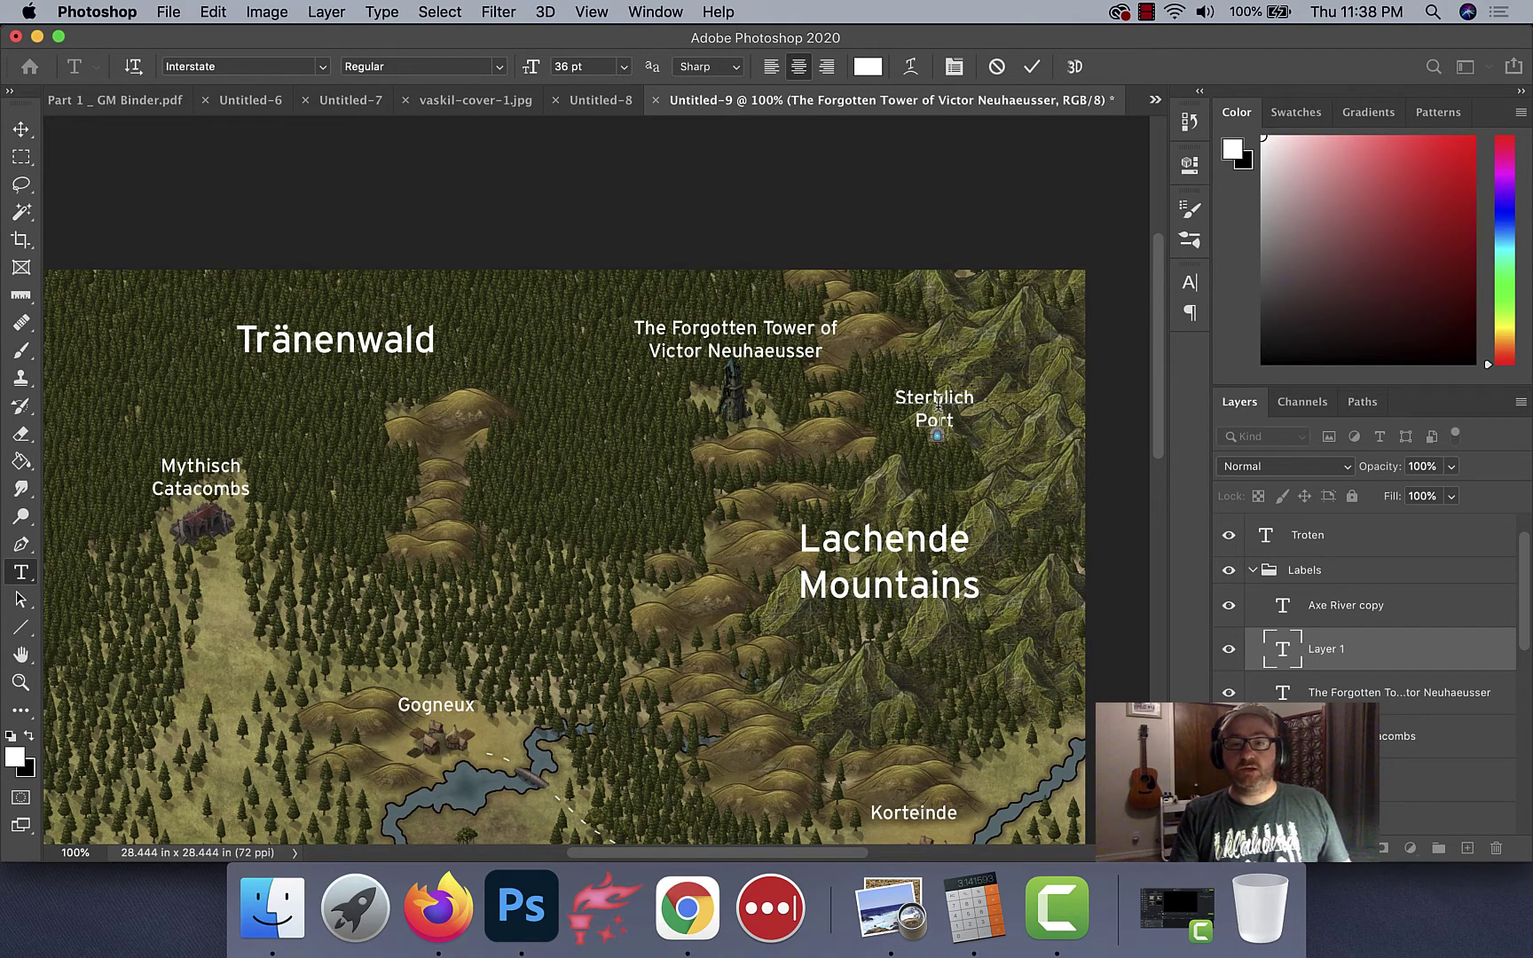
{"action": "key", "text": "BackSpace"}
{"action": "key", "text": "BackSpace"}
{"action": "key", "text": "BackSpace"}
{"action": "type", "text": "Gate"}
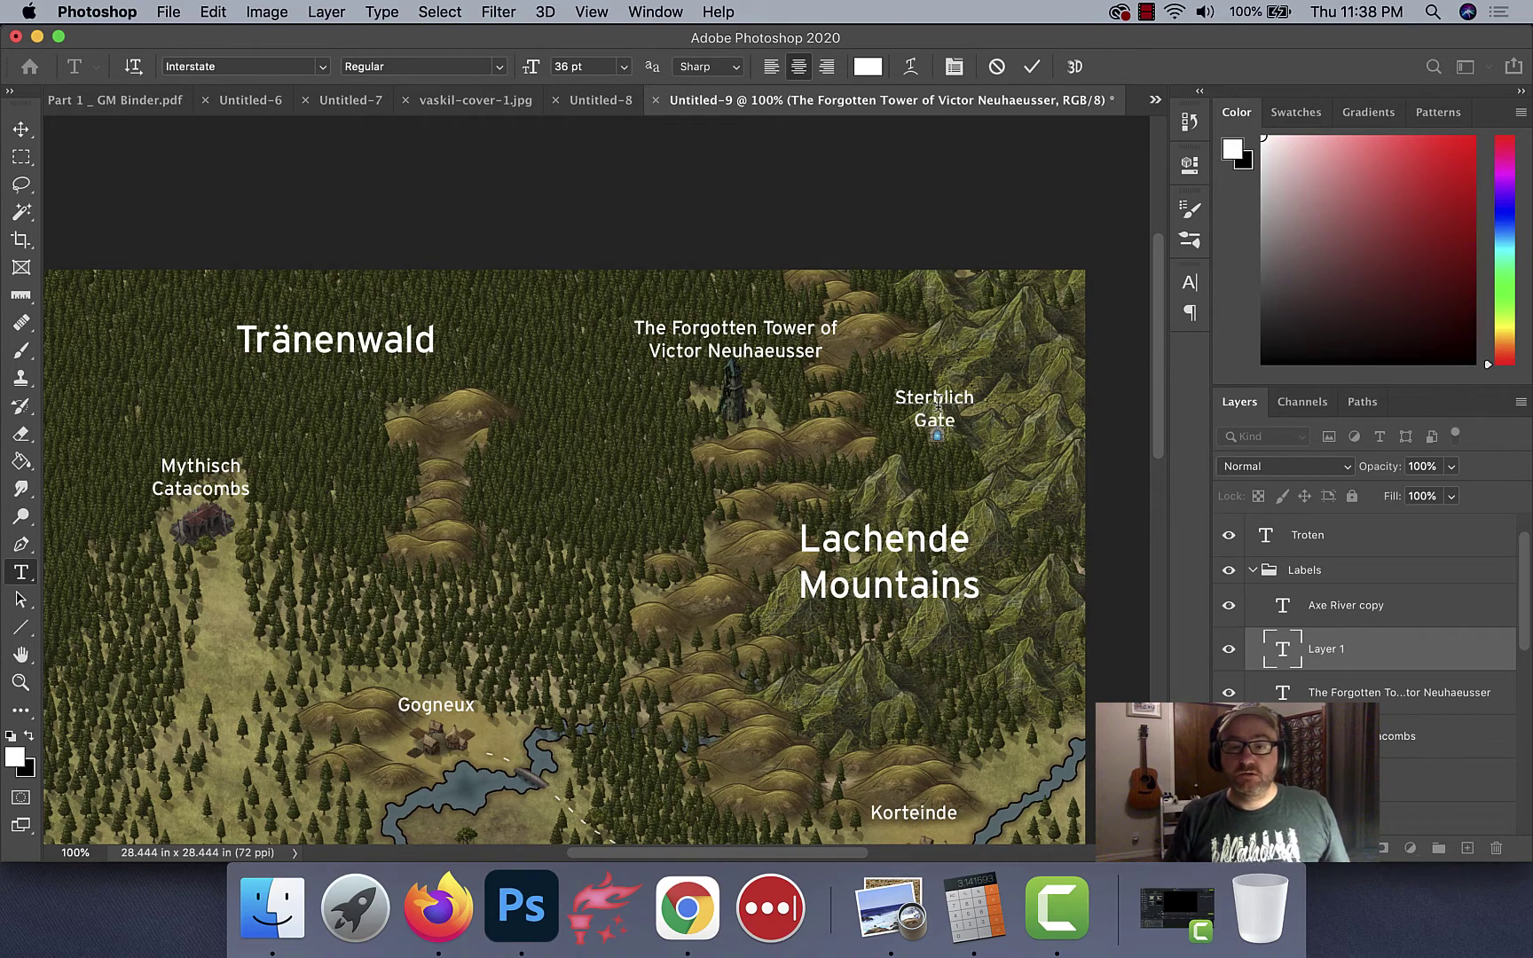
{"action": "key", "text": "super+Return"}
{"action": "key", "text": "v"}
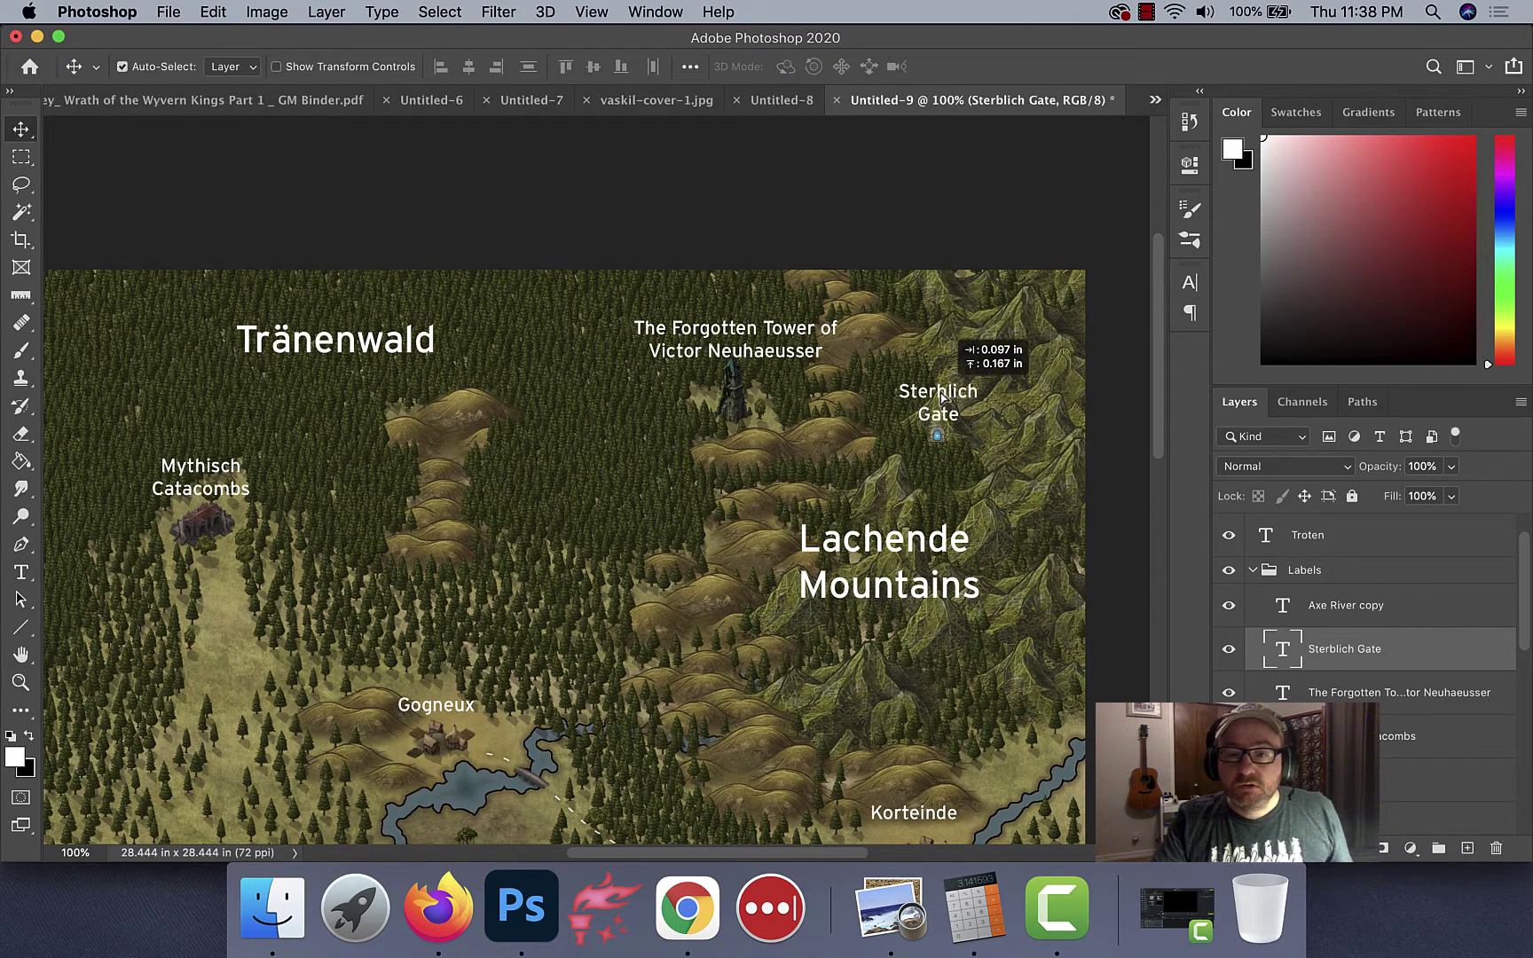
Step: Nudge the Lachende Mountains label slightly east so it sits further over the mountain range
{"action": "key", "text": "super+minus"}
{"action": "key", "text": "super+minus"}
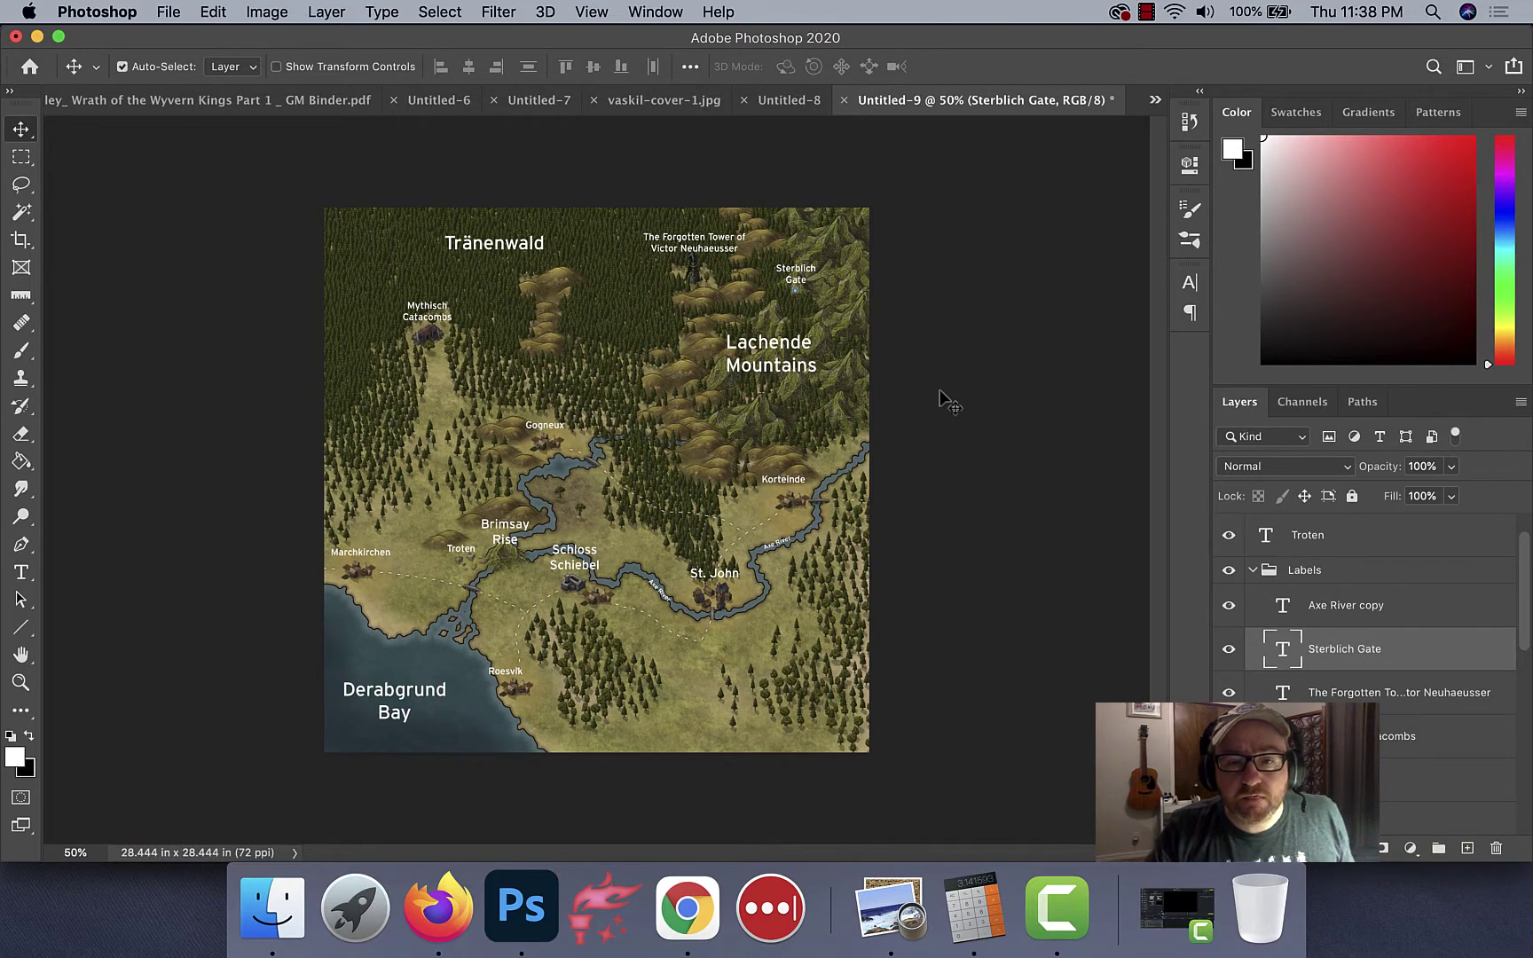
{"action": "left_click", "coordinate": [796, 483]}
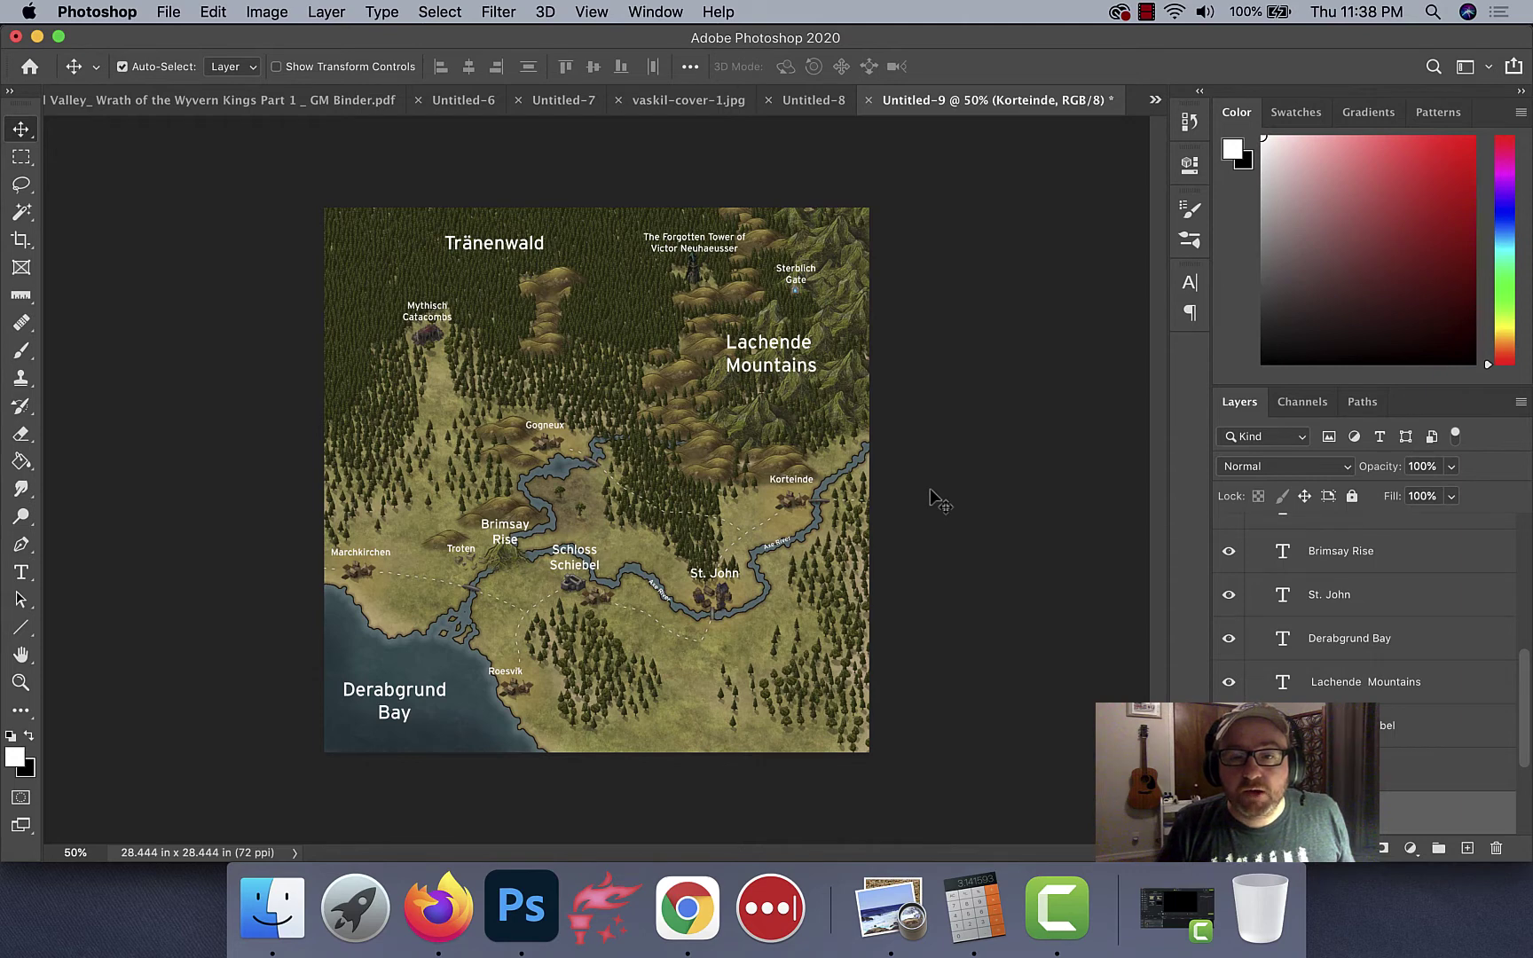
{"action": "left_click", "coordinate": [779, 352]}
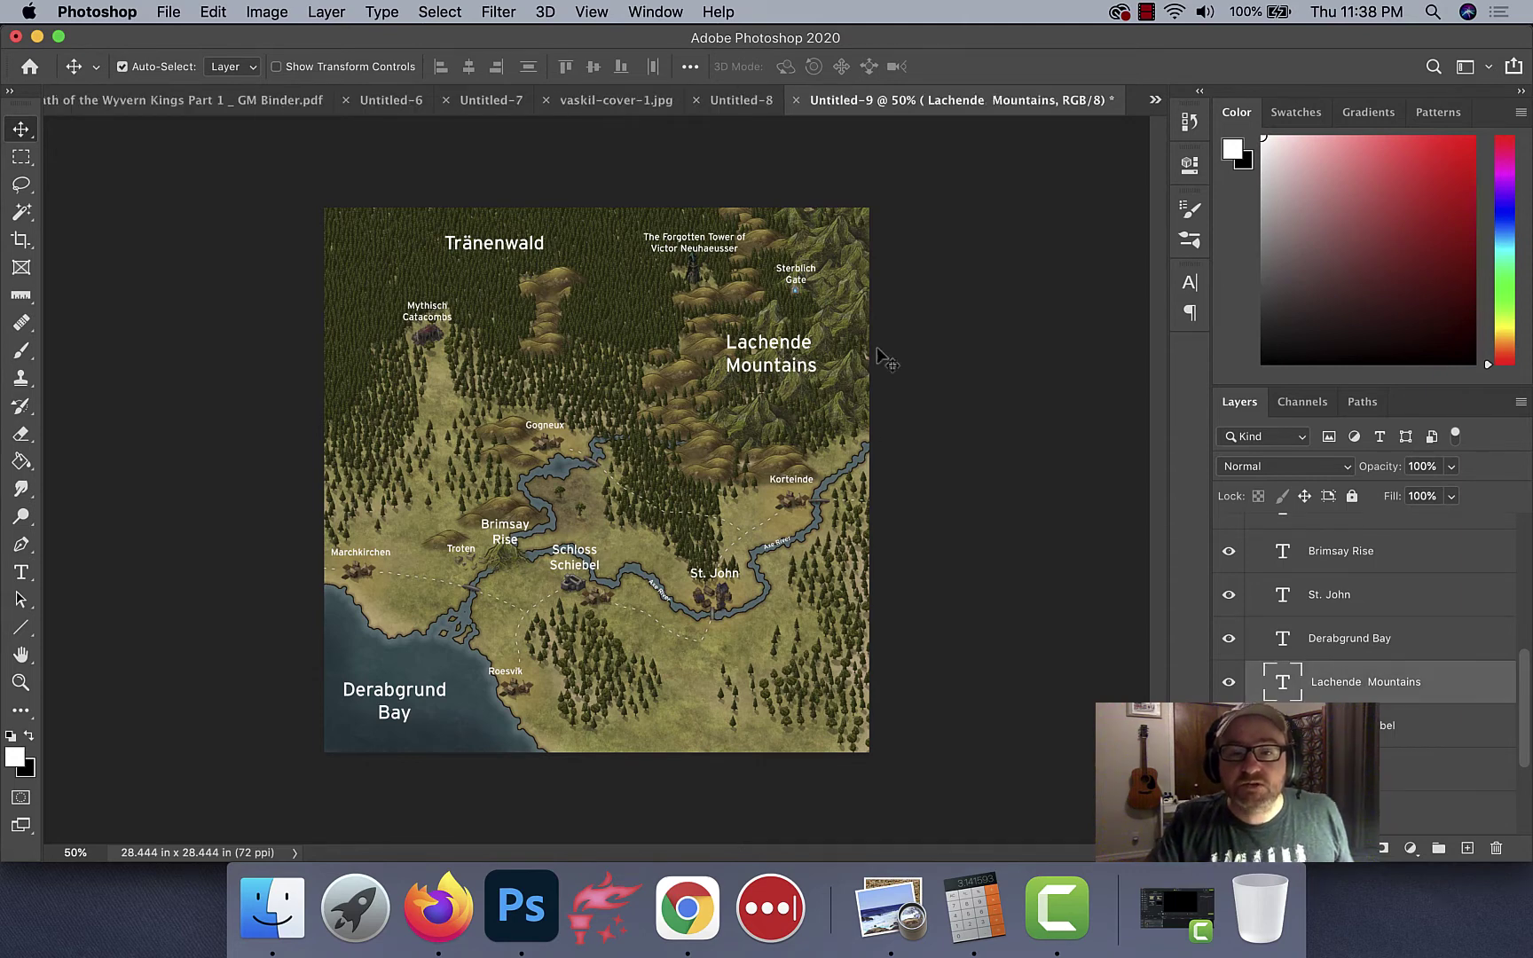
{"action": "key", "text": "Right"}
{"action": "key", "text": "Right"}
{"action": "key", "text": "Right"}
{"action": "key", "text": "Right"}
{"action": "key", "text": "Right"}
{"action": "key", "text": "Right"}
{"action": "key", "text": "Right"}
{"action": "key", "text": "Right"}
{"action": "key", "text": "Right"}
{"action": "key", "text": "Right"}
{"action": "key", "text": "Right"}
{"action": "key", "text": "Right"}
{"action": "key", "text": "Right"}
{"action": "key", "text": "Right"}
{"action": "key", "text": "Right"}
{"action": "key", "text": "Right"}
{"action": "key", "text": "Right"}
{"action": "key", "text": "Right"}
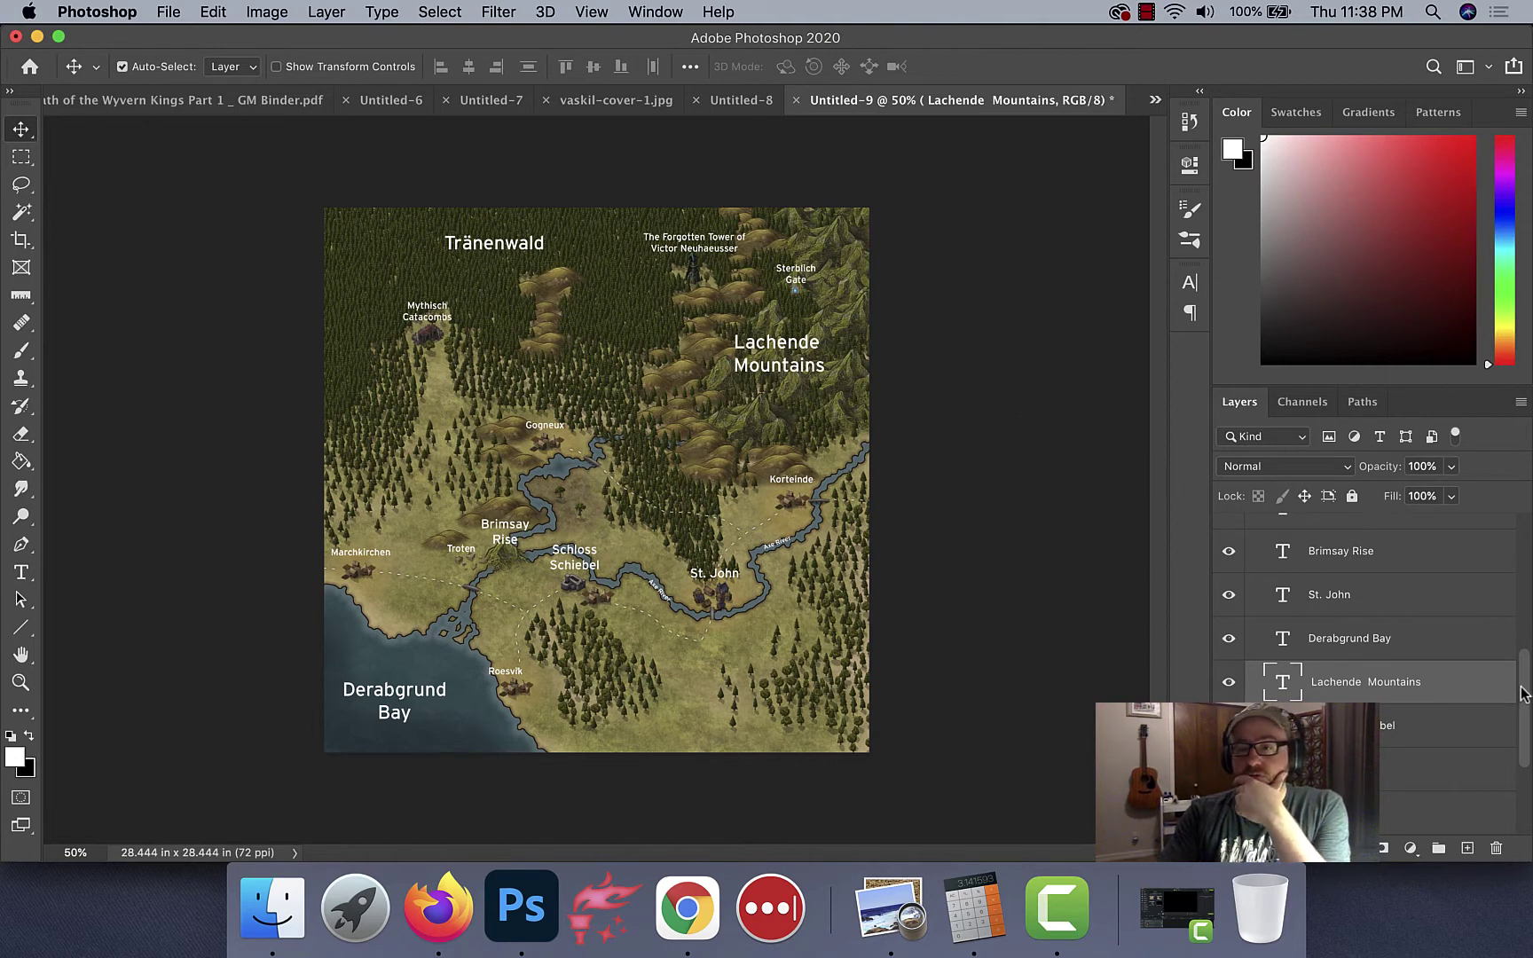
Step: Move the Troten, Marchkirchen, Korteinde and Roesvik text layers into the Labels group
{"action": "left_click_drag", "start_coordinate": [1522, 694], "coordinate": [1530, 558]}
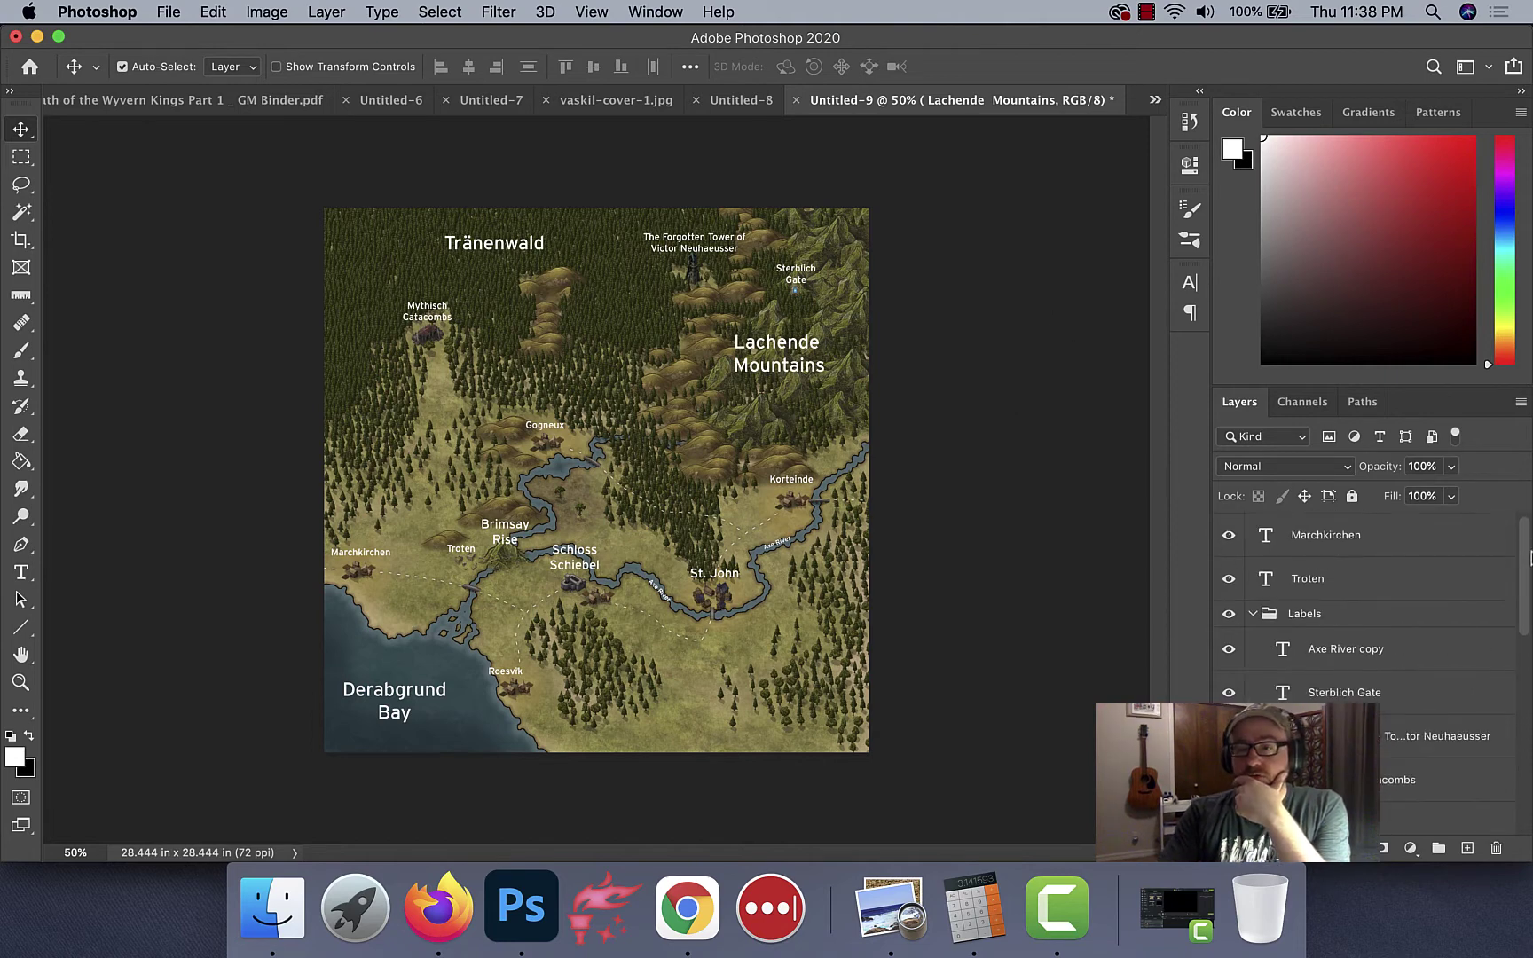
{"action": "left_click", "coordinate": [1254, 614]}
{"action": "left_click", "coordinate": [1311, 581]}
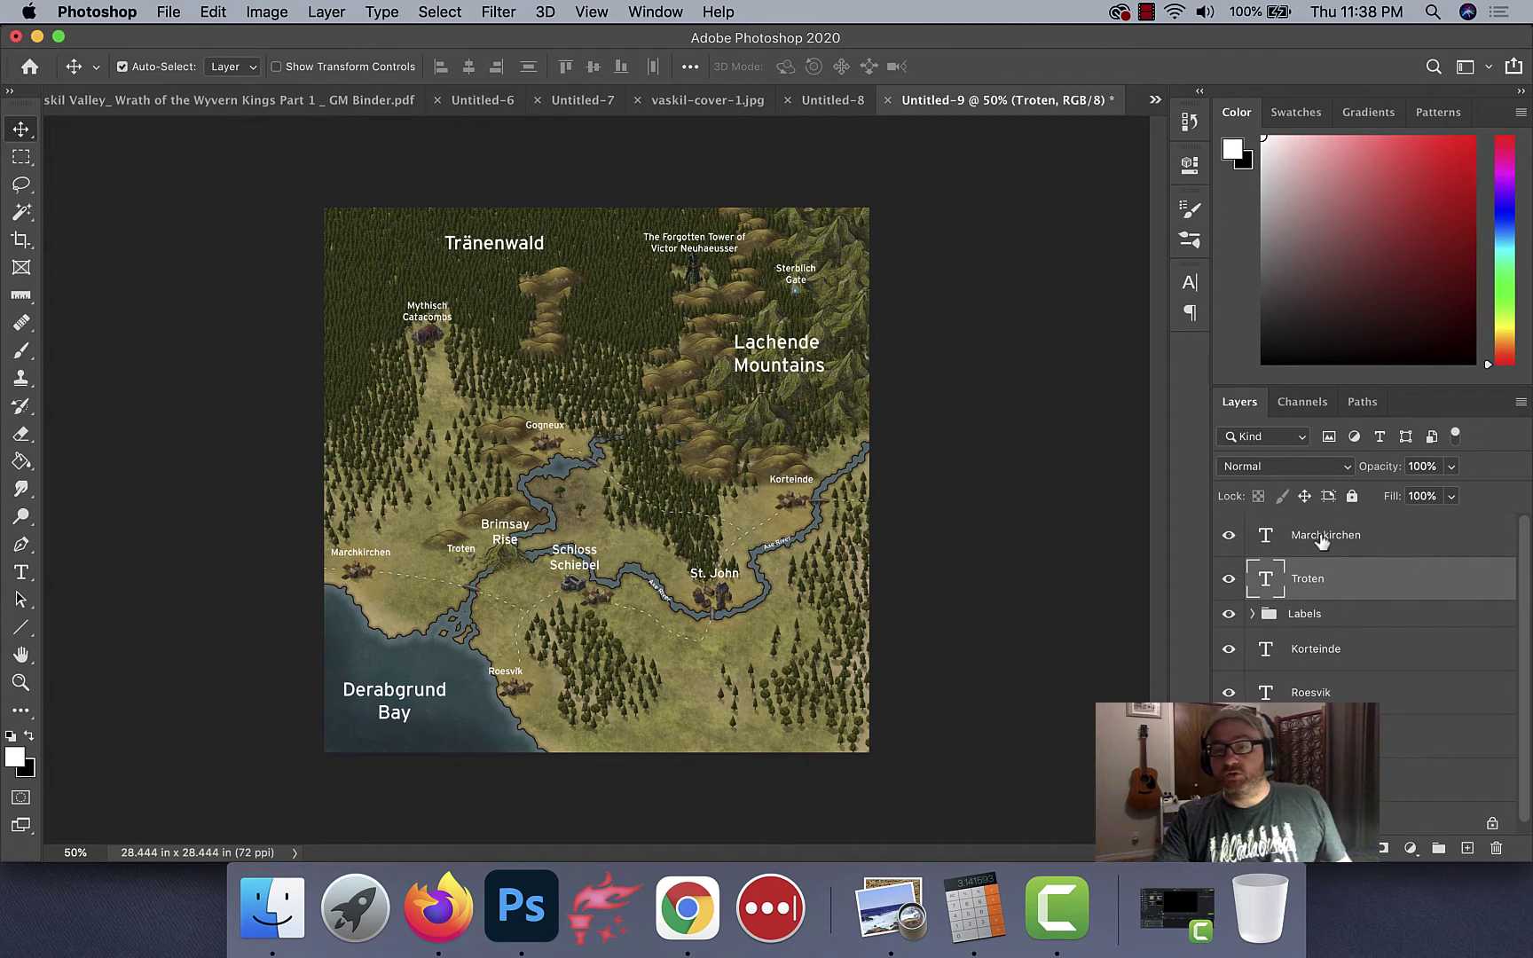
{"action": "left_click", "coordinate": [1321, 536], "text": "super"}
{"action": "left_click", "coordinate": [1315, 648], "text": "super"}
{"action": "left_click", "coordinate": [1312, 692], "text": "super"}
{"action": "left_click_drag", "start_coordinate": [1313, 691], "coordinate": [1304, 624]}
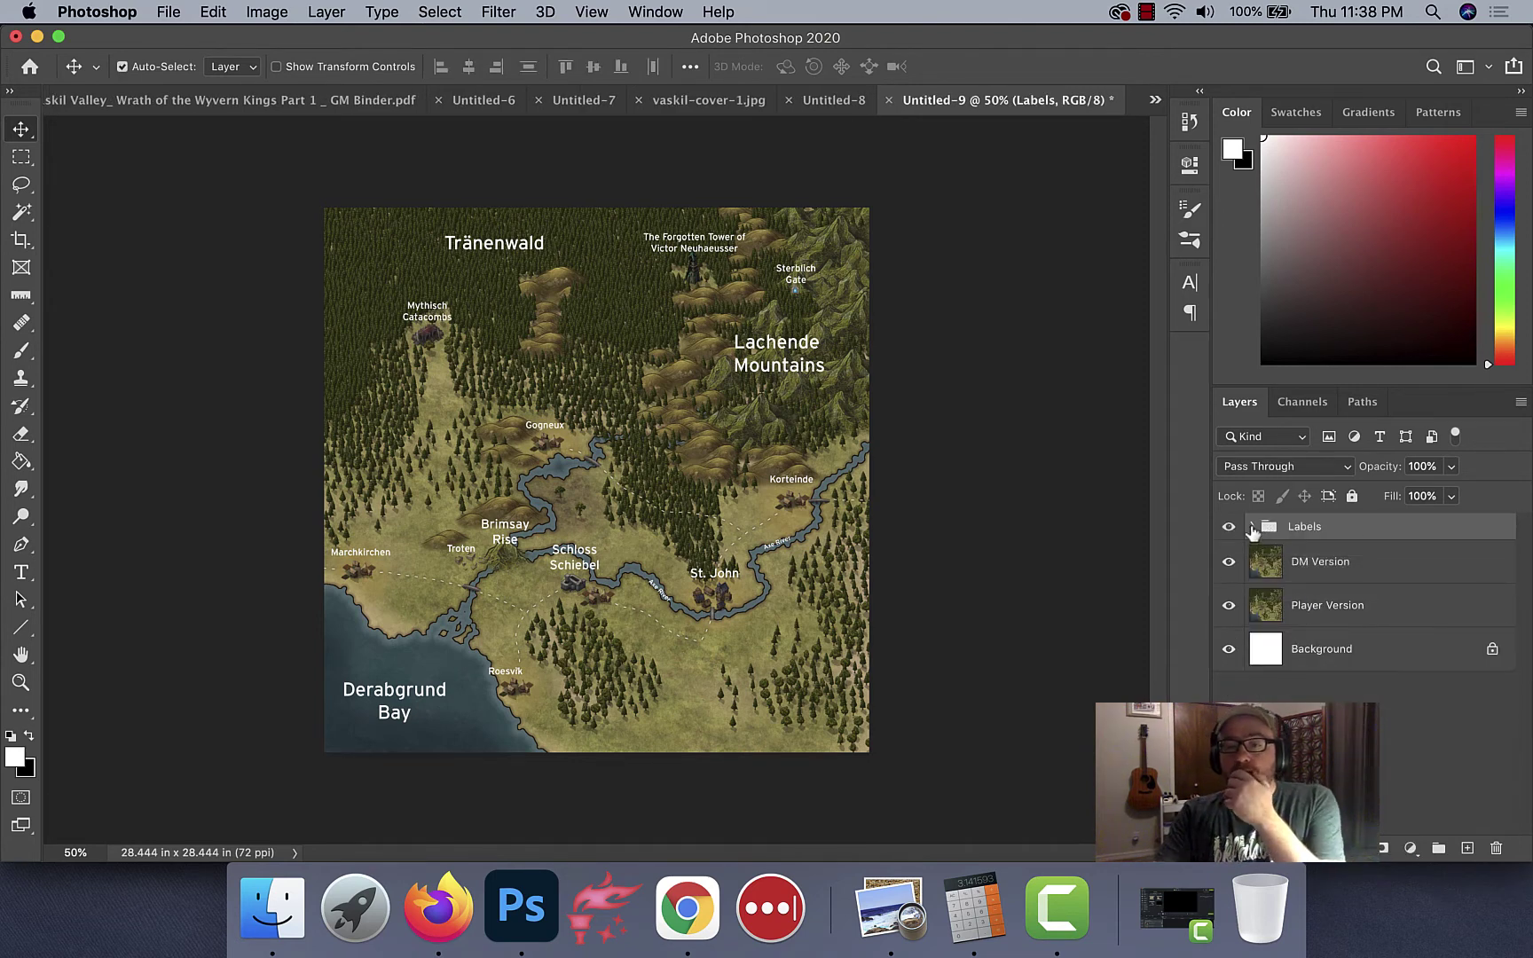
Step: Examine the text layers inside the Labels group and collapse the group
{"action": "left_click", "coordinate": [1252, 528]}
{"action": "scroll", "coordinate": [1350, 580], "scroll_direction": "down", "scroll_amount": 5}
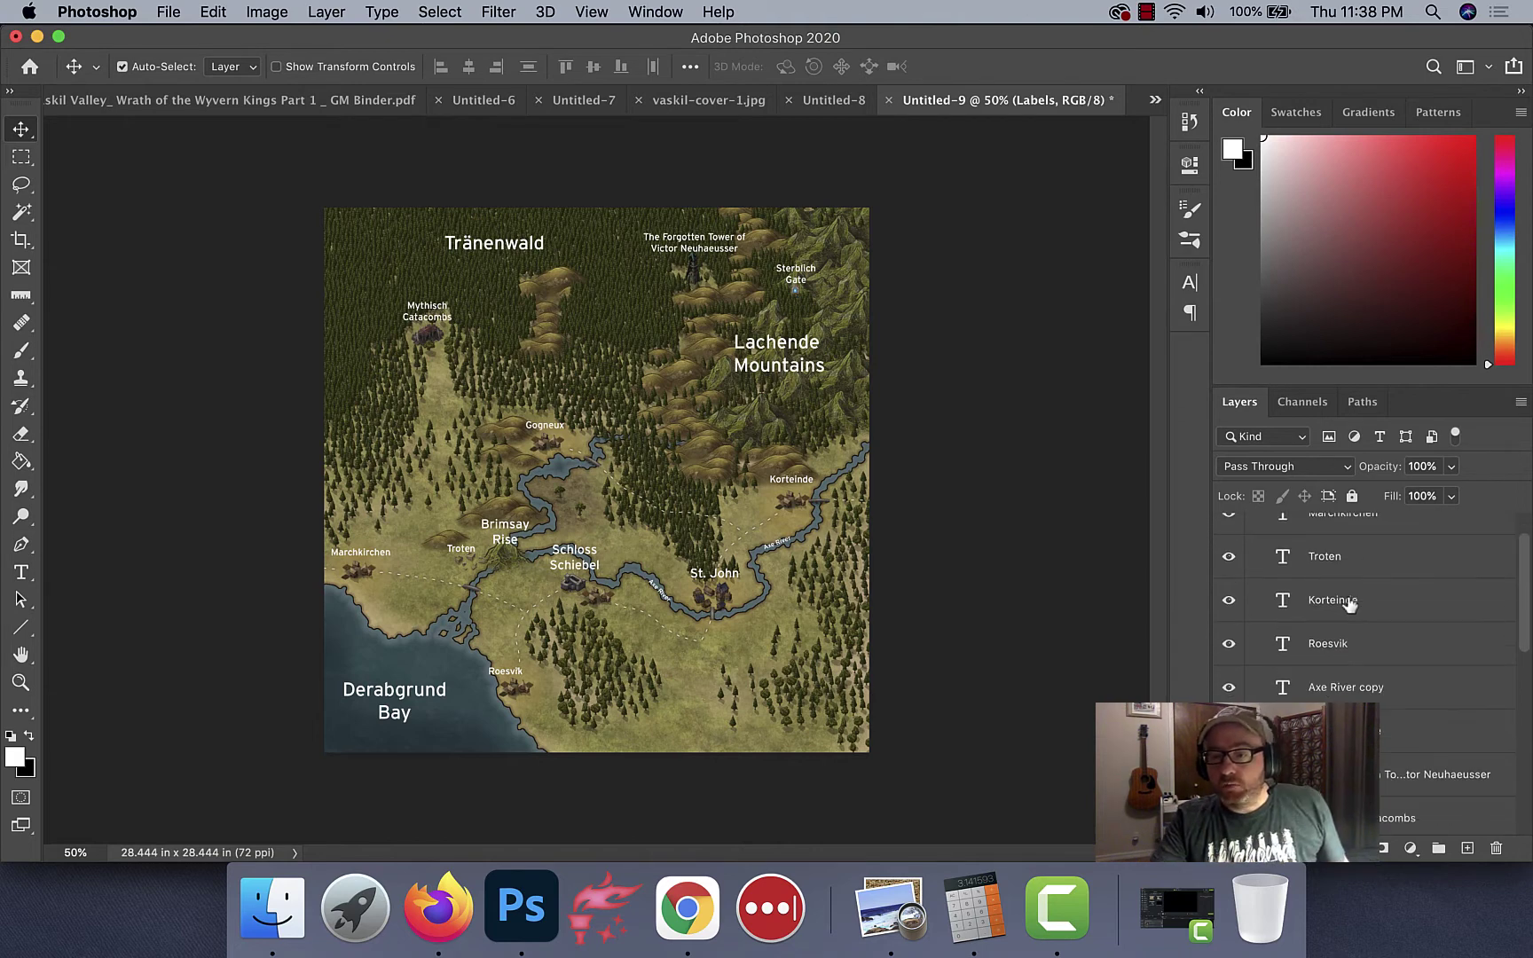
{"action": "left_click", "coordinate": [1403, 692]}
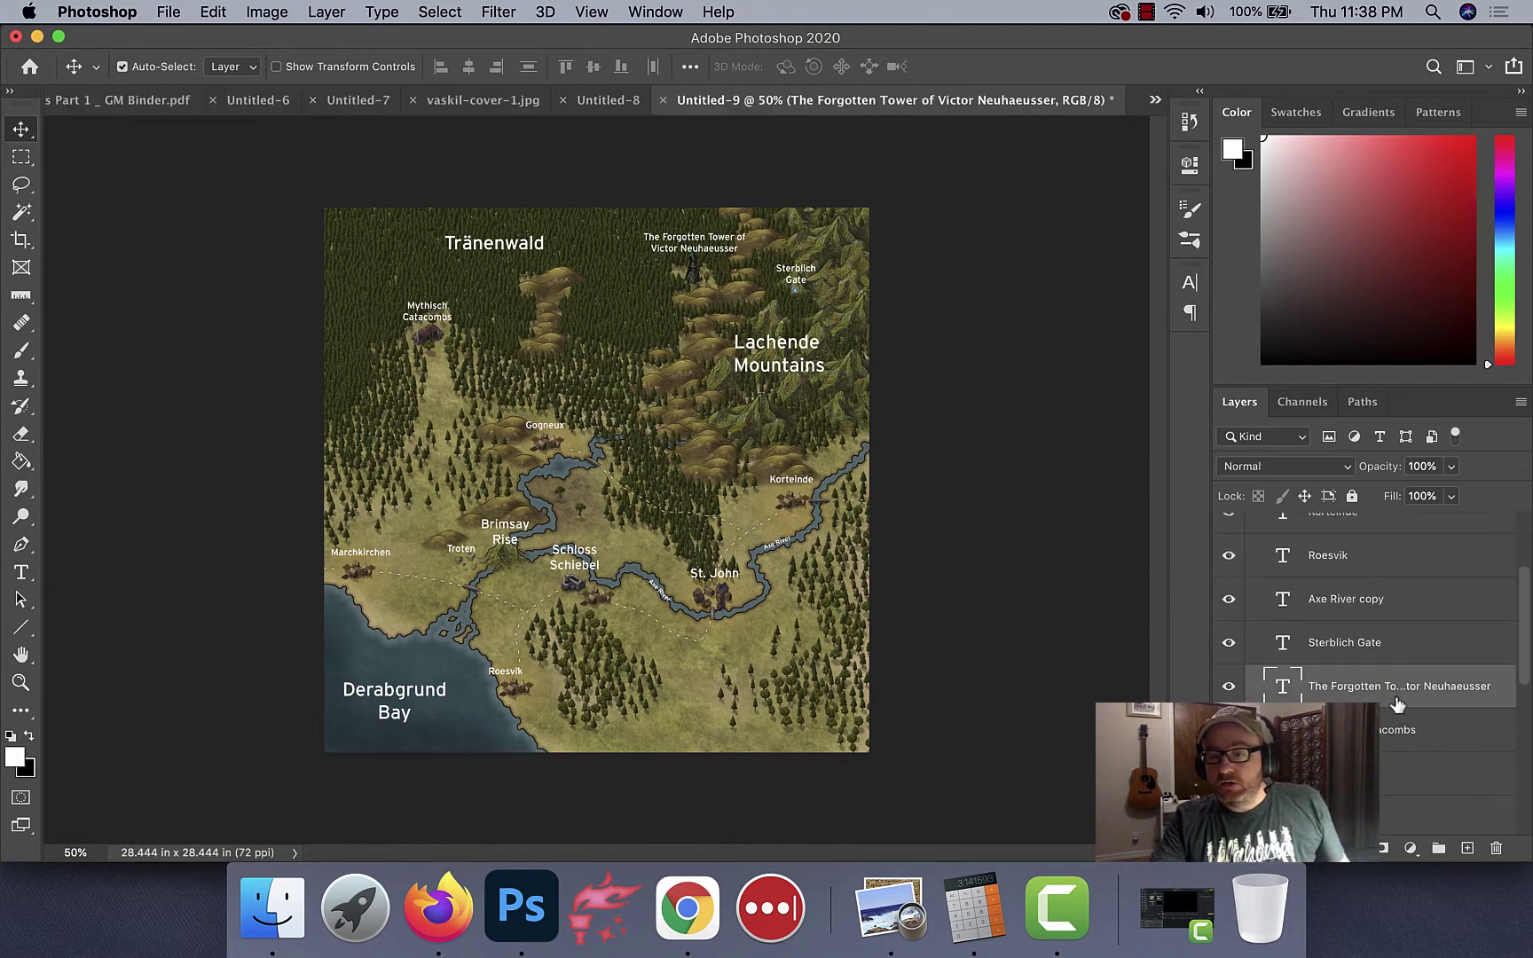
{"action": "scroll", "coordinate": [1399, 705], "scroll_direction": "down", "scroll_amount": 1}
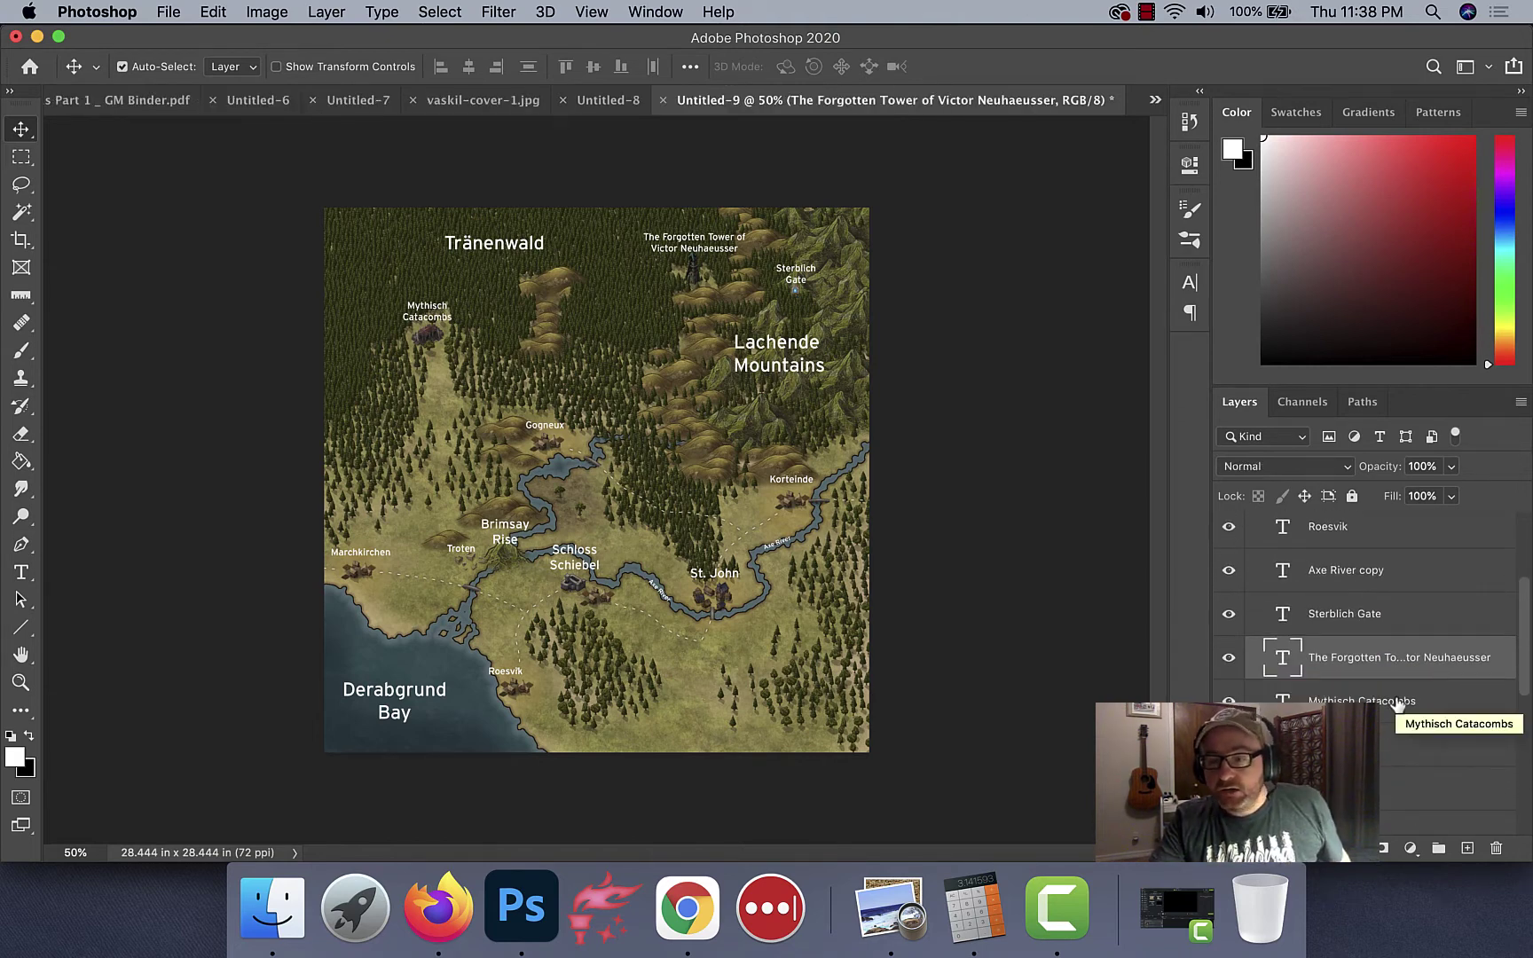
{"action": "scroll", "coordinate": [1397, 704], "scroll_direction": "down", "scroll_amount": 1}
{"action": "scroll", "coordinate": [1398, 705], "scroll_direction": "down", "scroll_amount": 2}
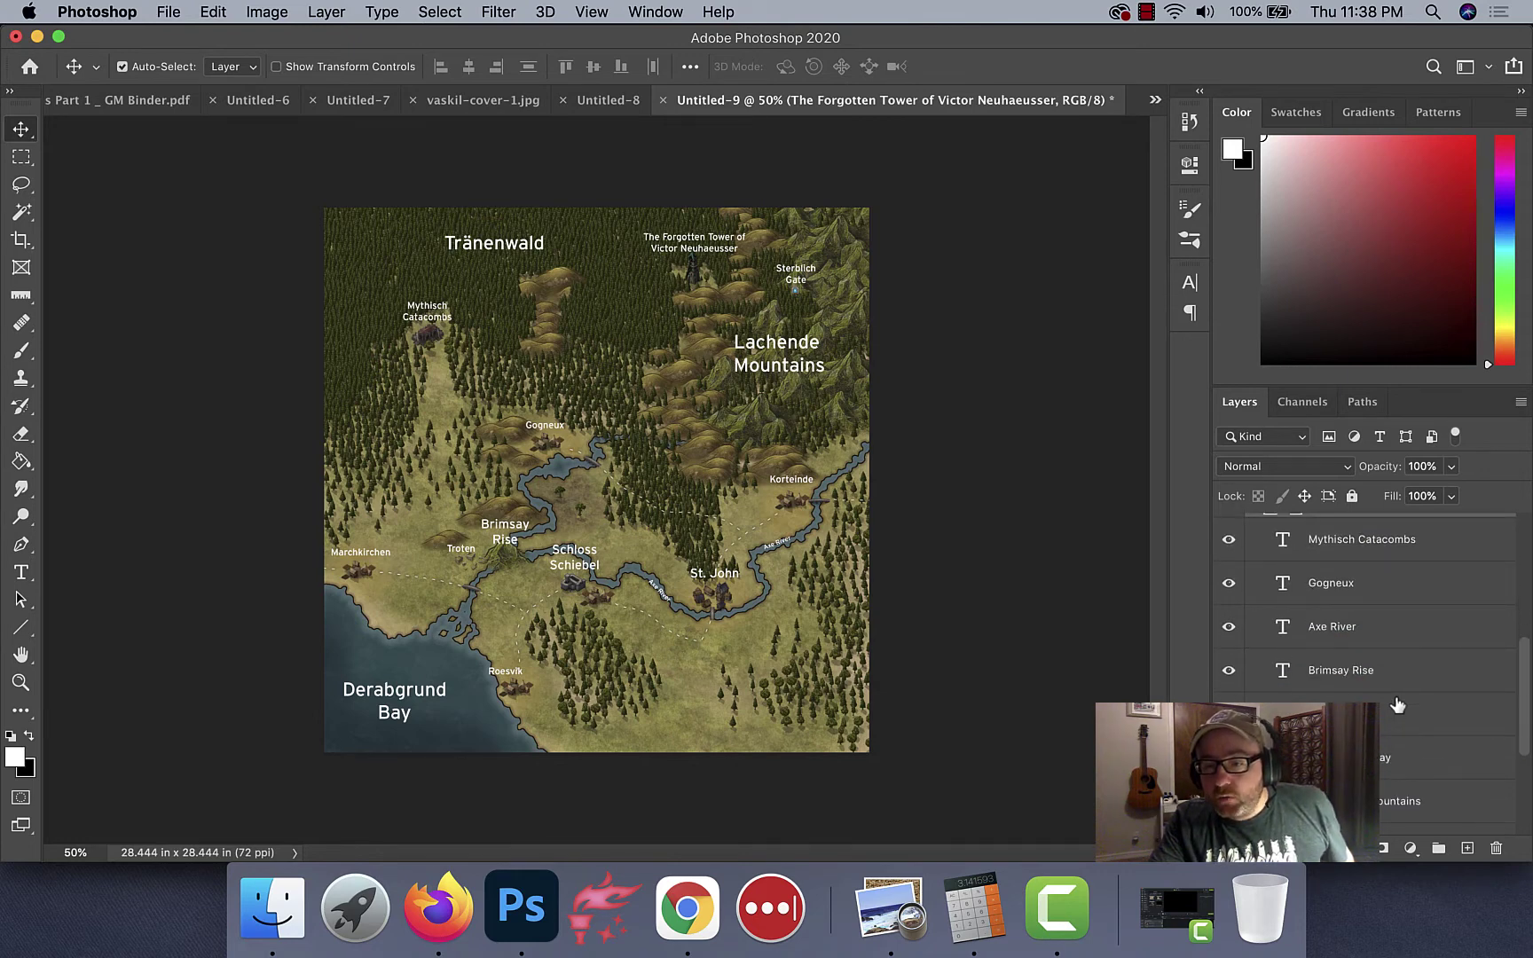
{"action": "scroll", "coordinate": [1397, 706], "scroll_direction": "down", "scroll_amount": 1}
{"action": "scroll", "coordinate": [1397, 705], "scroll_direction": "up", "scroll_amount": 6}
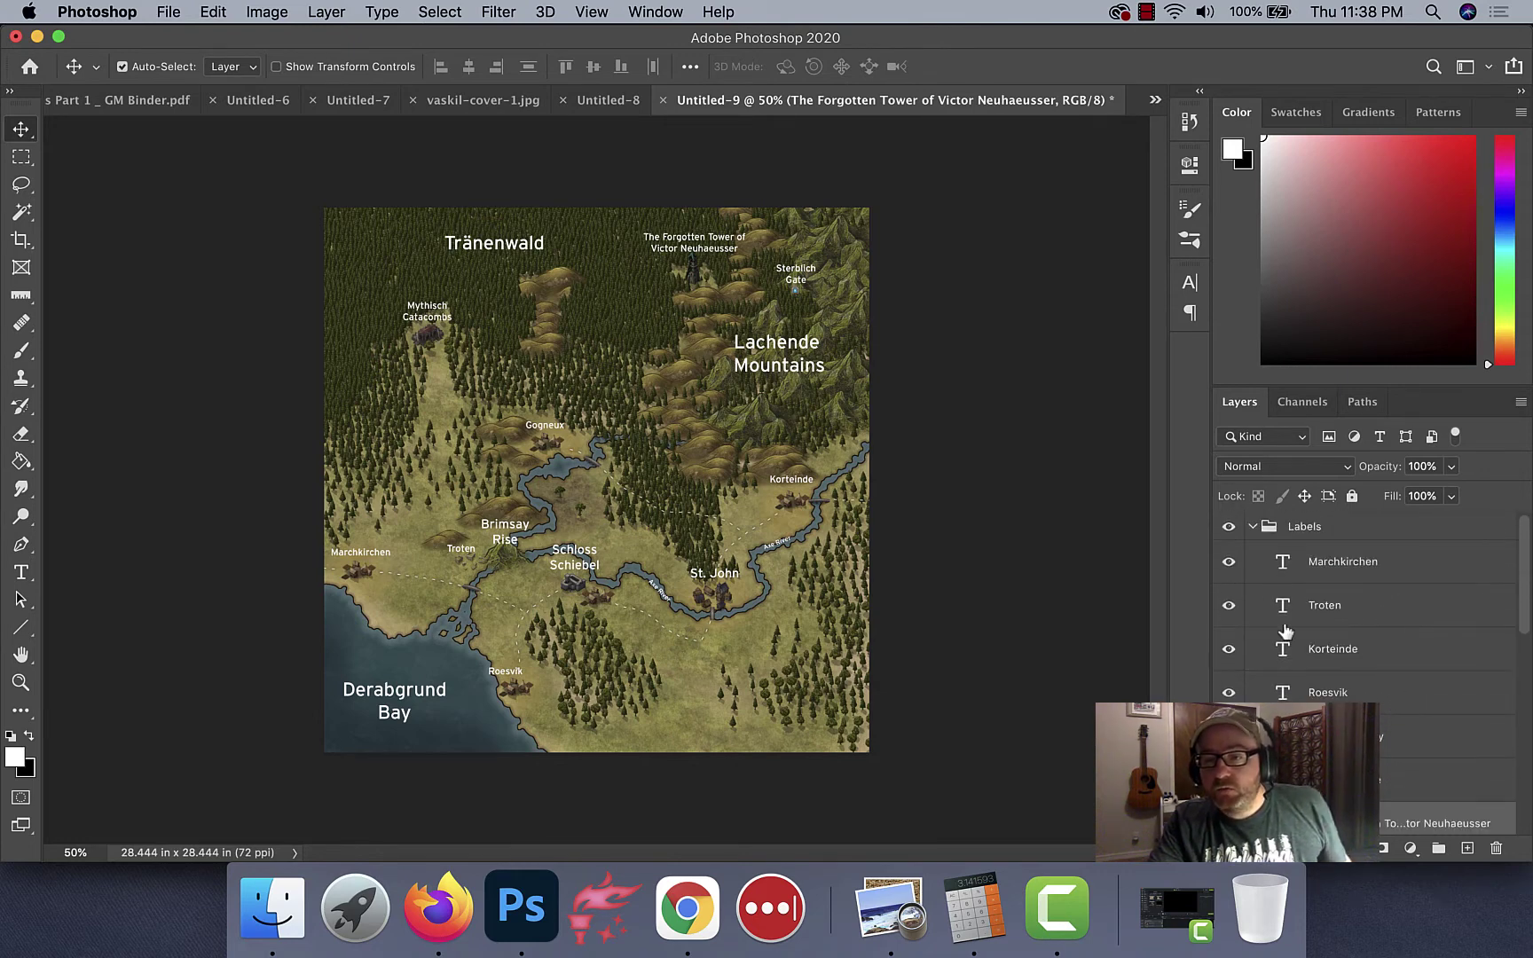
{"action": "left_click", "coordinate": [1252, 527]}
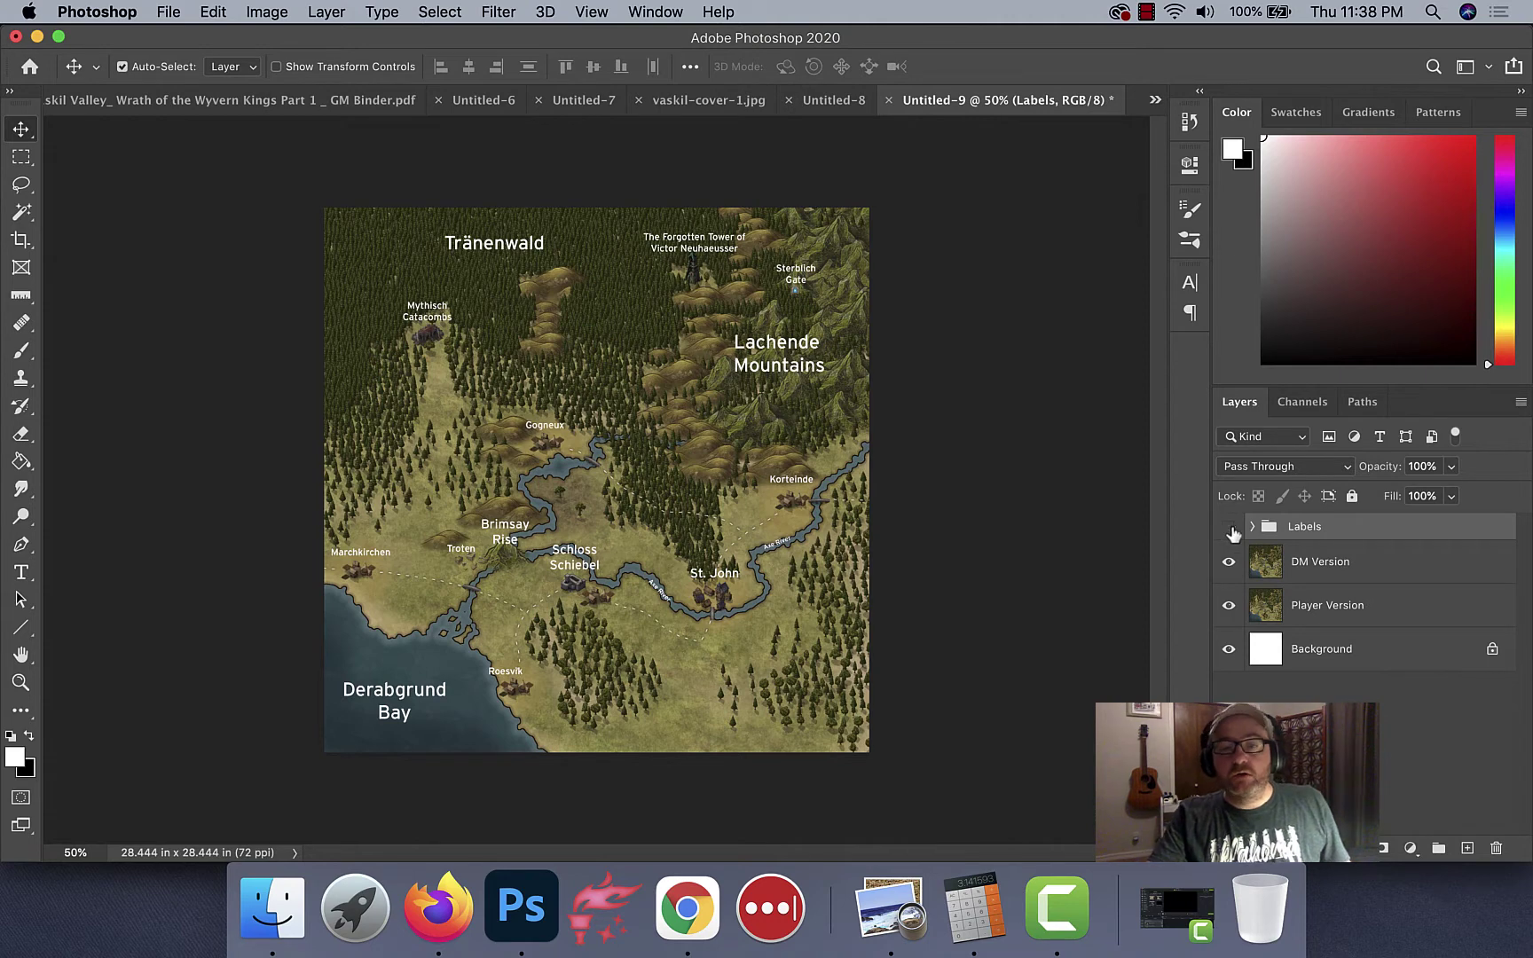
Step: Hide the Labels group and DM Version layer, and save a JPEG copy named labreca-final in the Dyson Megadelve folder at quality 10
{"action": "left_click", "coordinate": [1229, 528]}
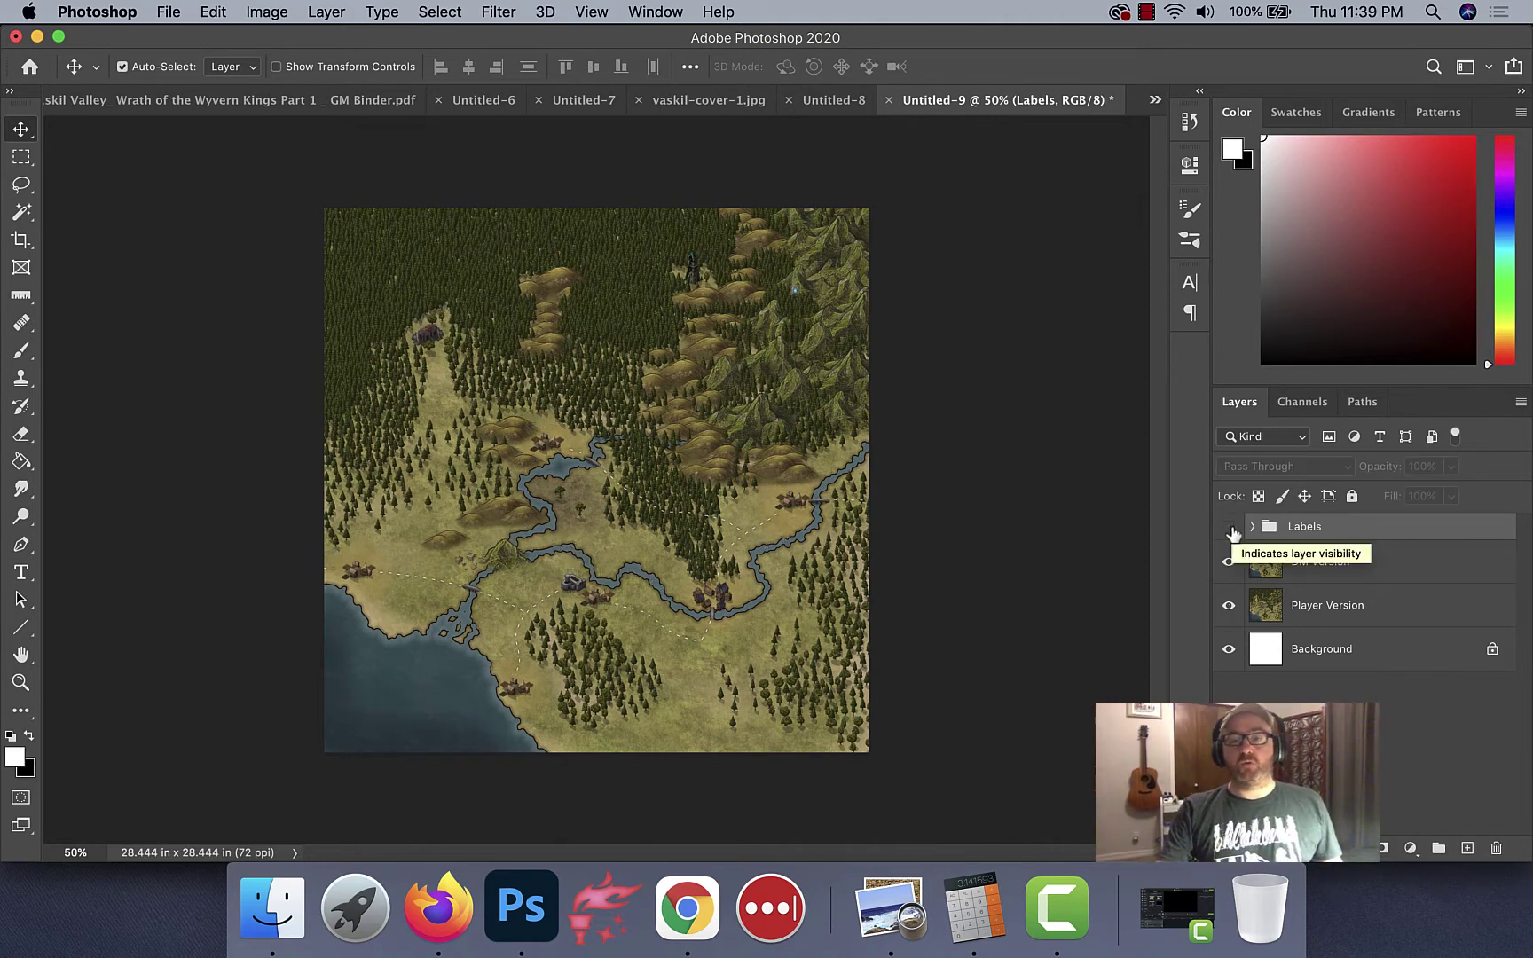
{"action": "left_click", "coordinate": [1228, 562]}
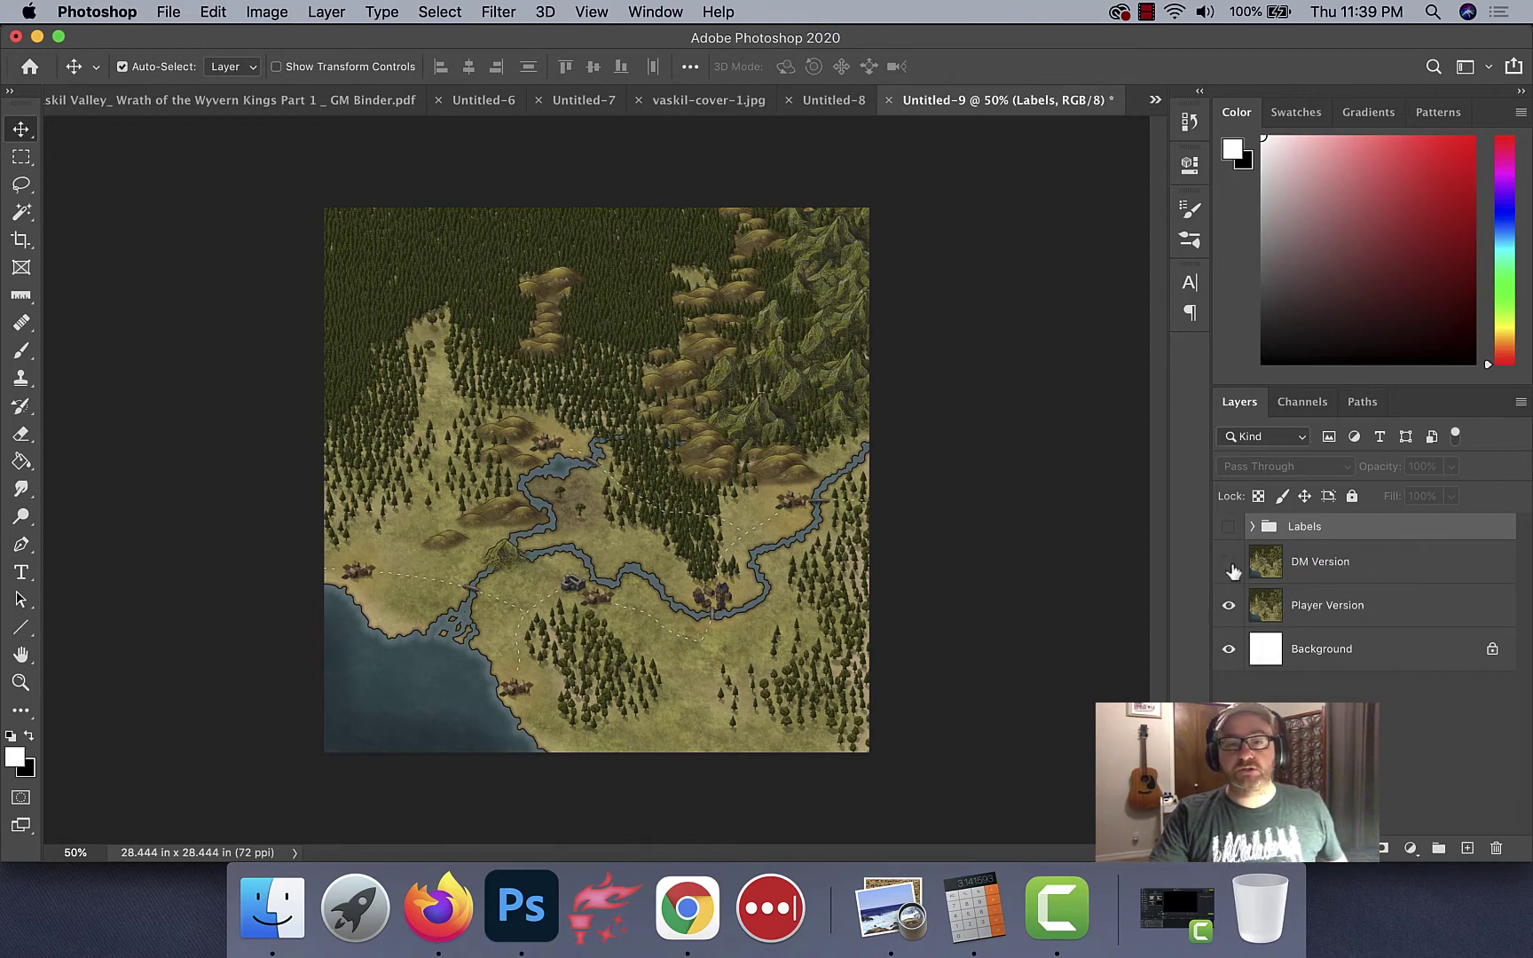
{"action": "left_click", "coordinate": [169, 14]}
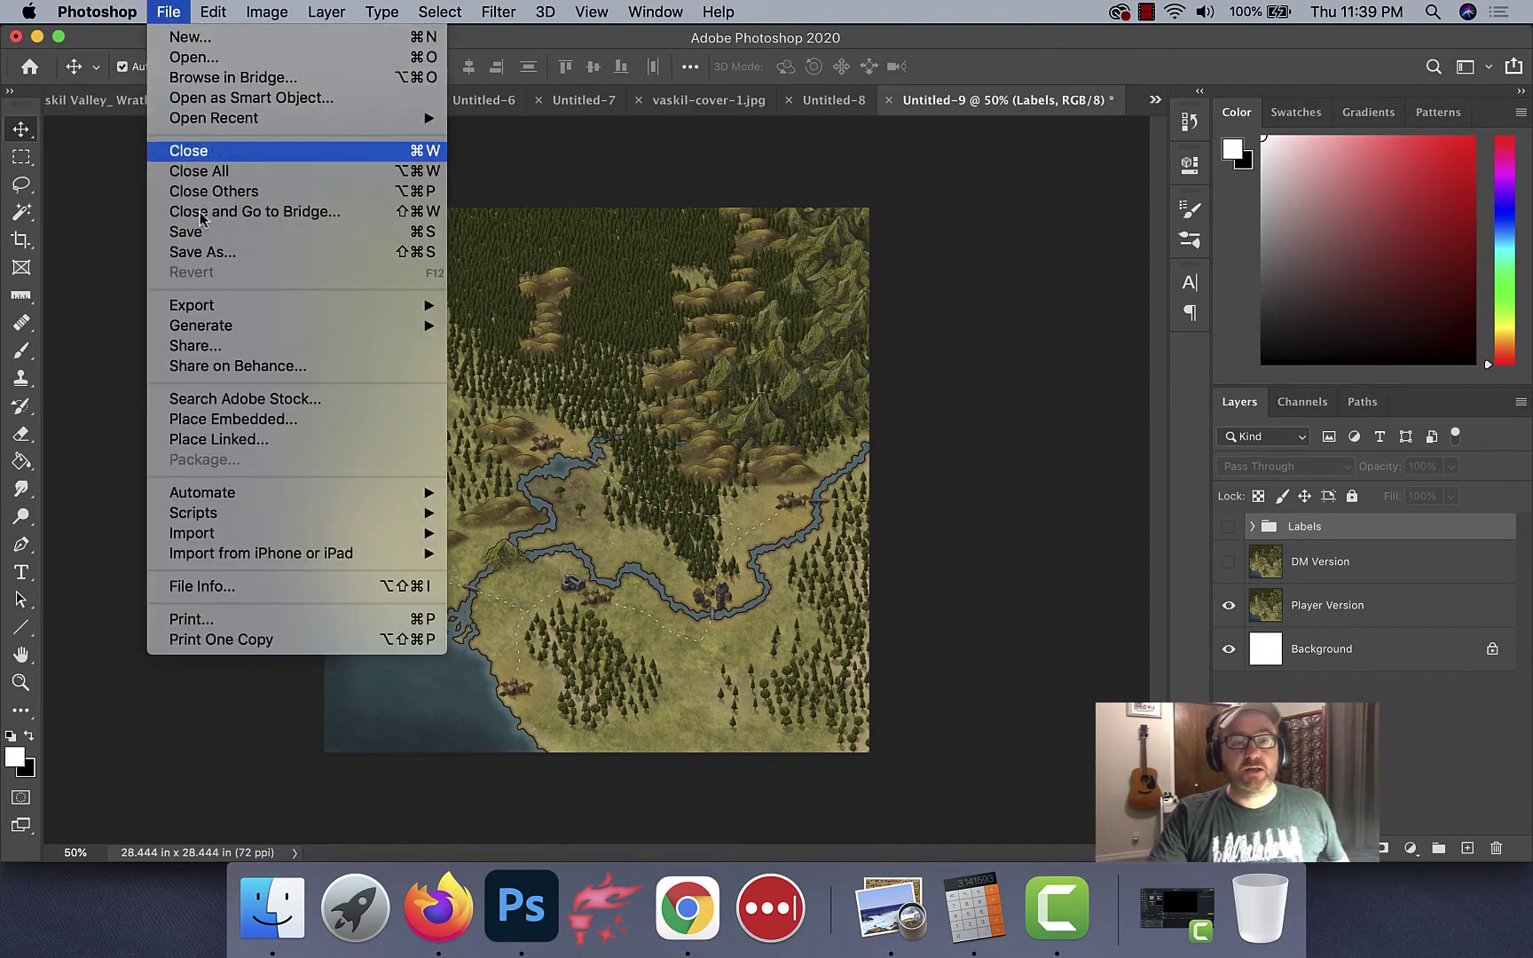
{"action": "left_click", "coordinate": [196, 254]}
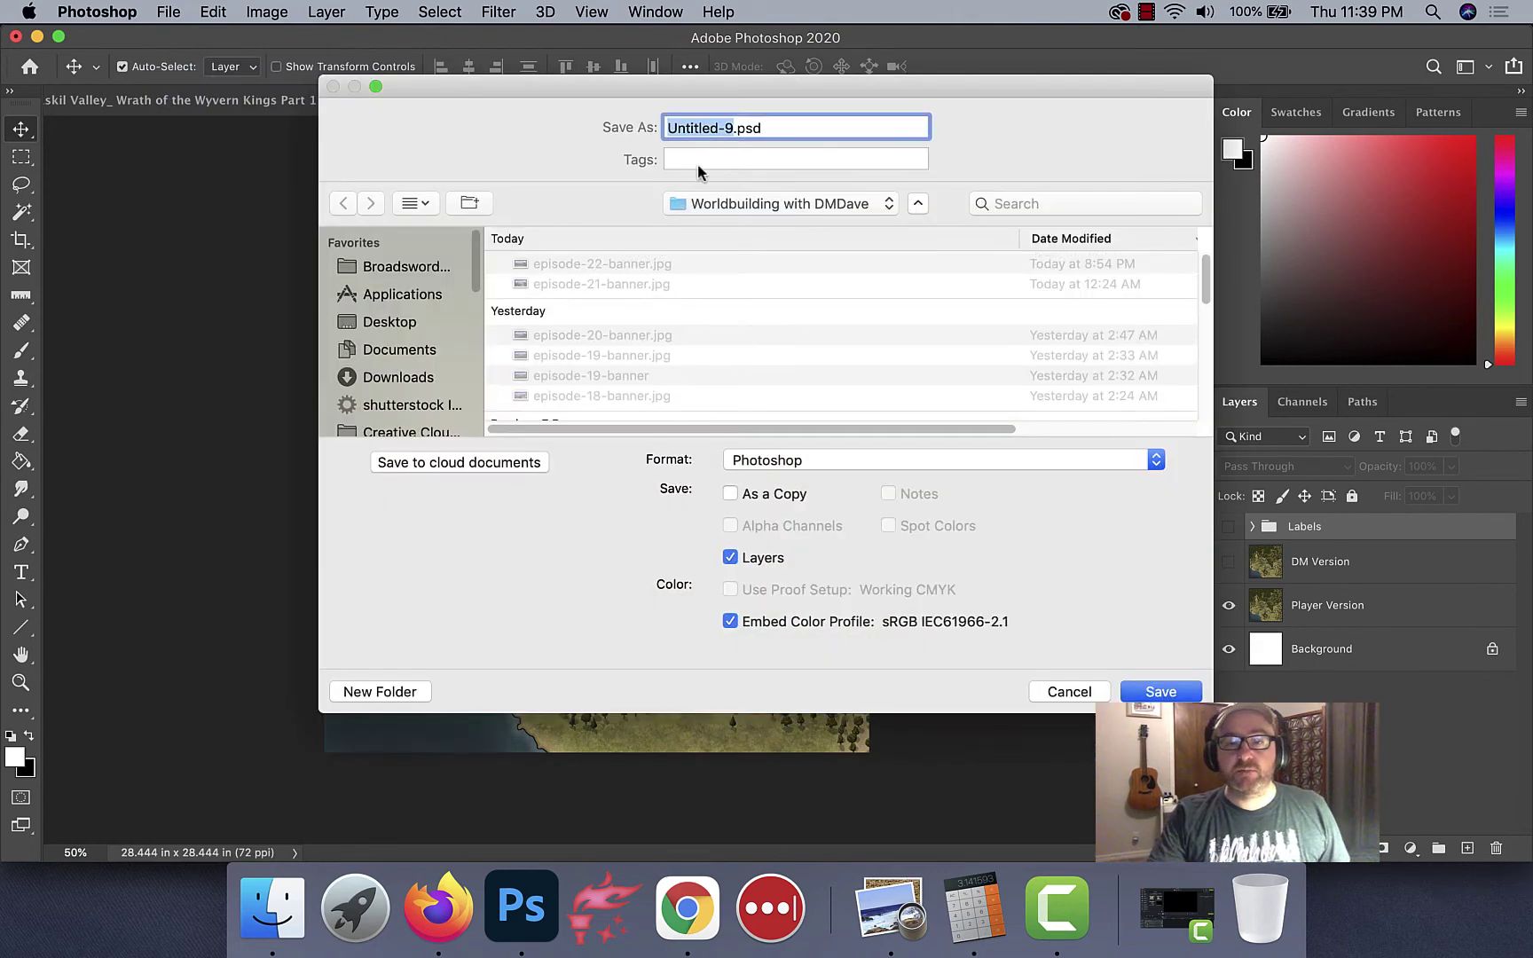
{"action": "left_click", "coordinate": [769, 206]}
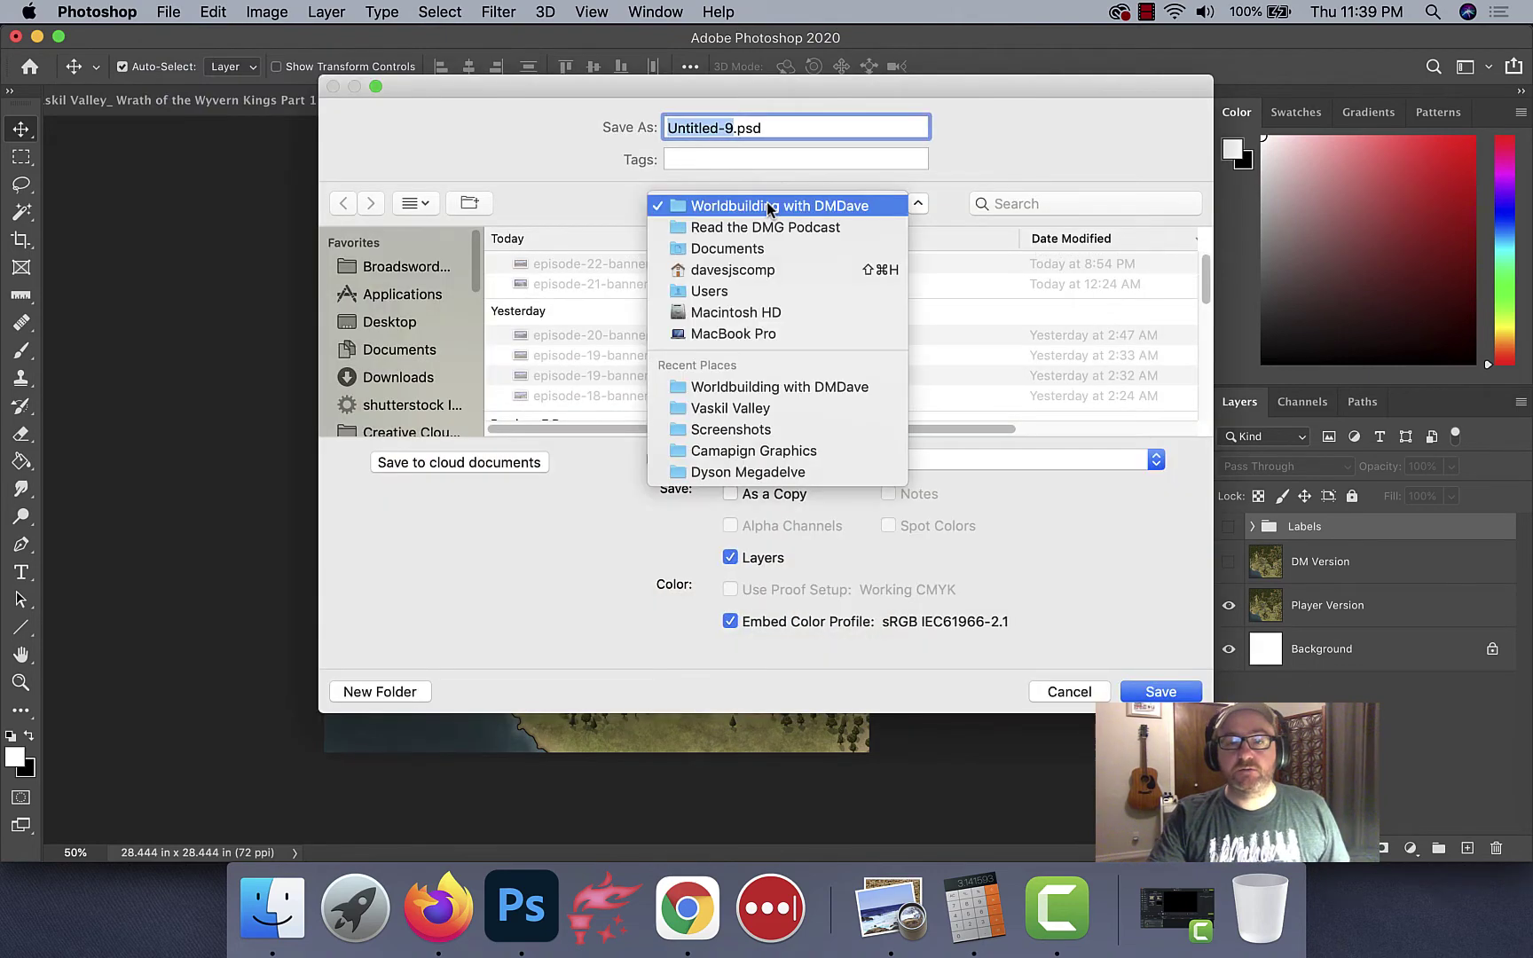
{"action": "left_click", "coordinate": [780, 471]}
{"action": "type", "text": "ca-final"}
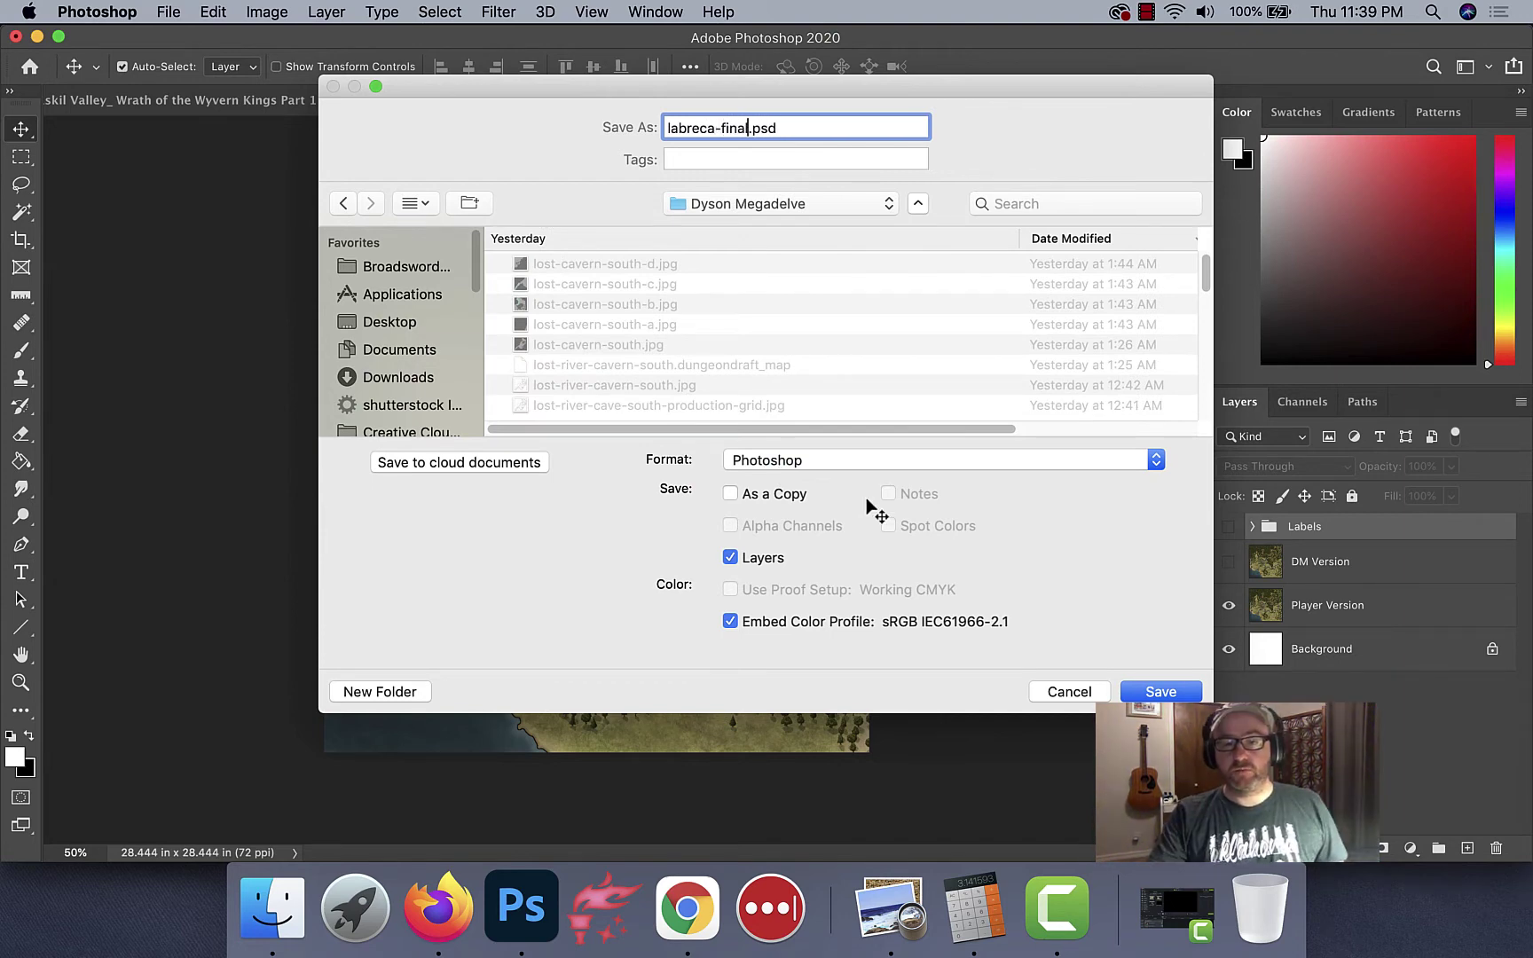
{"action": "left_click", "coordinate": [879, 466]}
{"action": "left_click", "coordinate": [802, 600]}
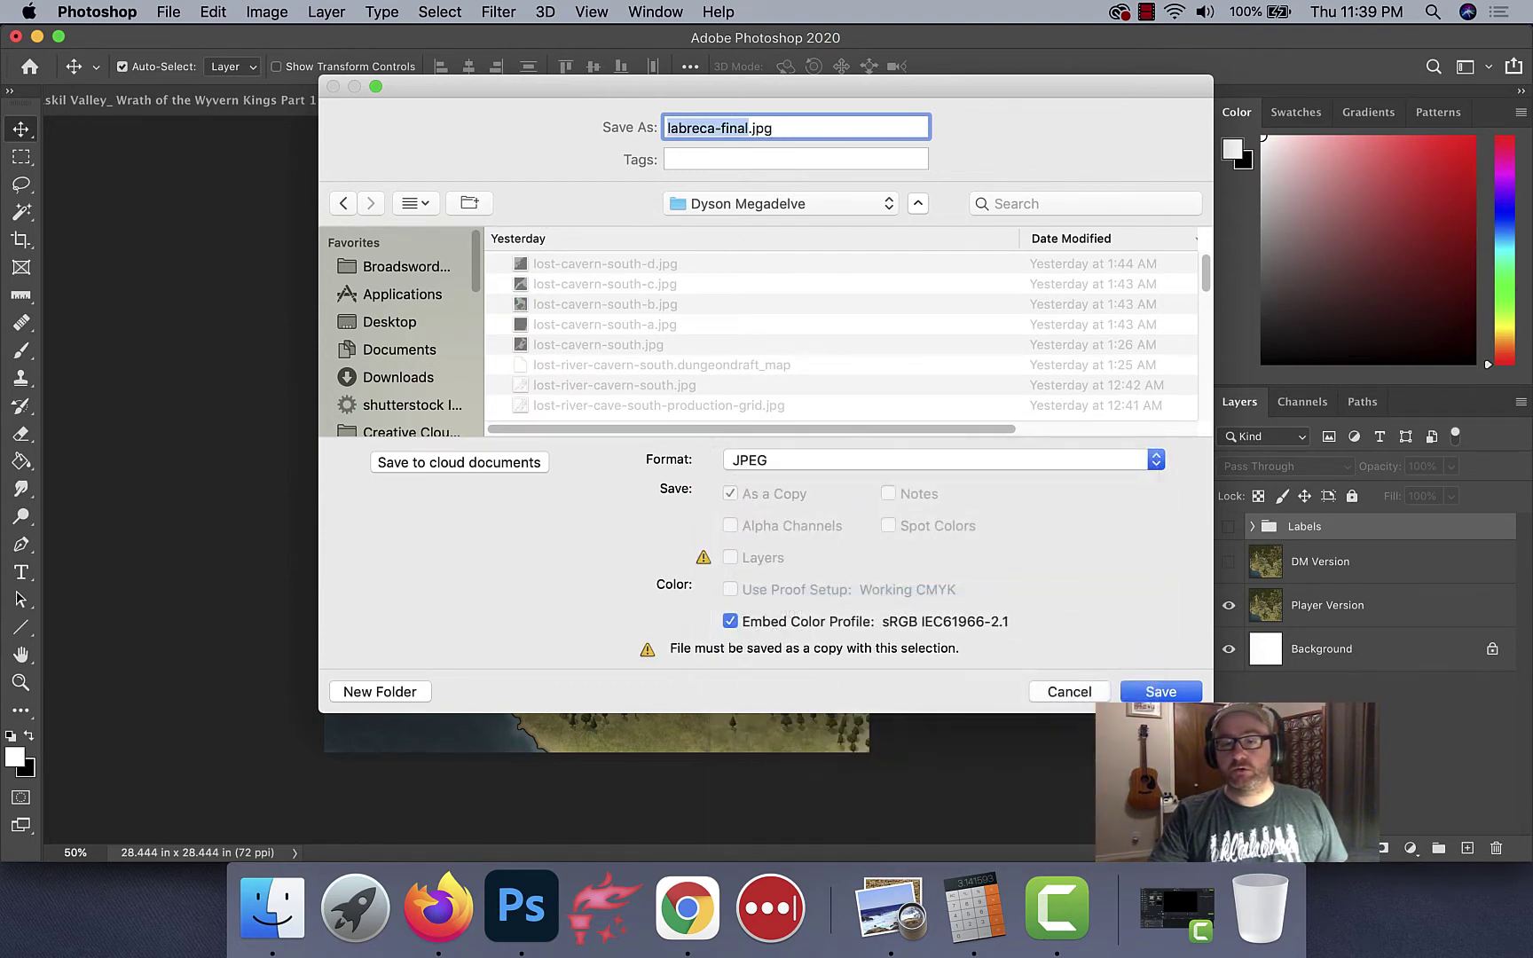
{"action": "left_click", "coordinate": [1161, 691]}
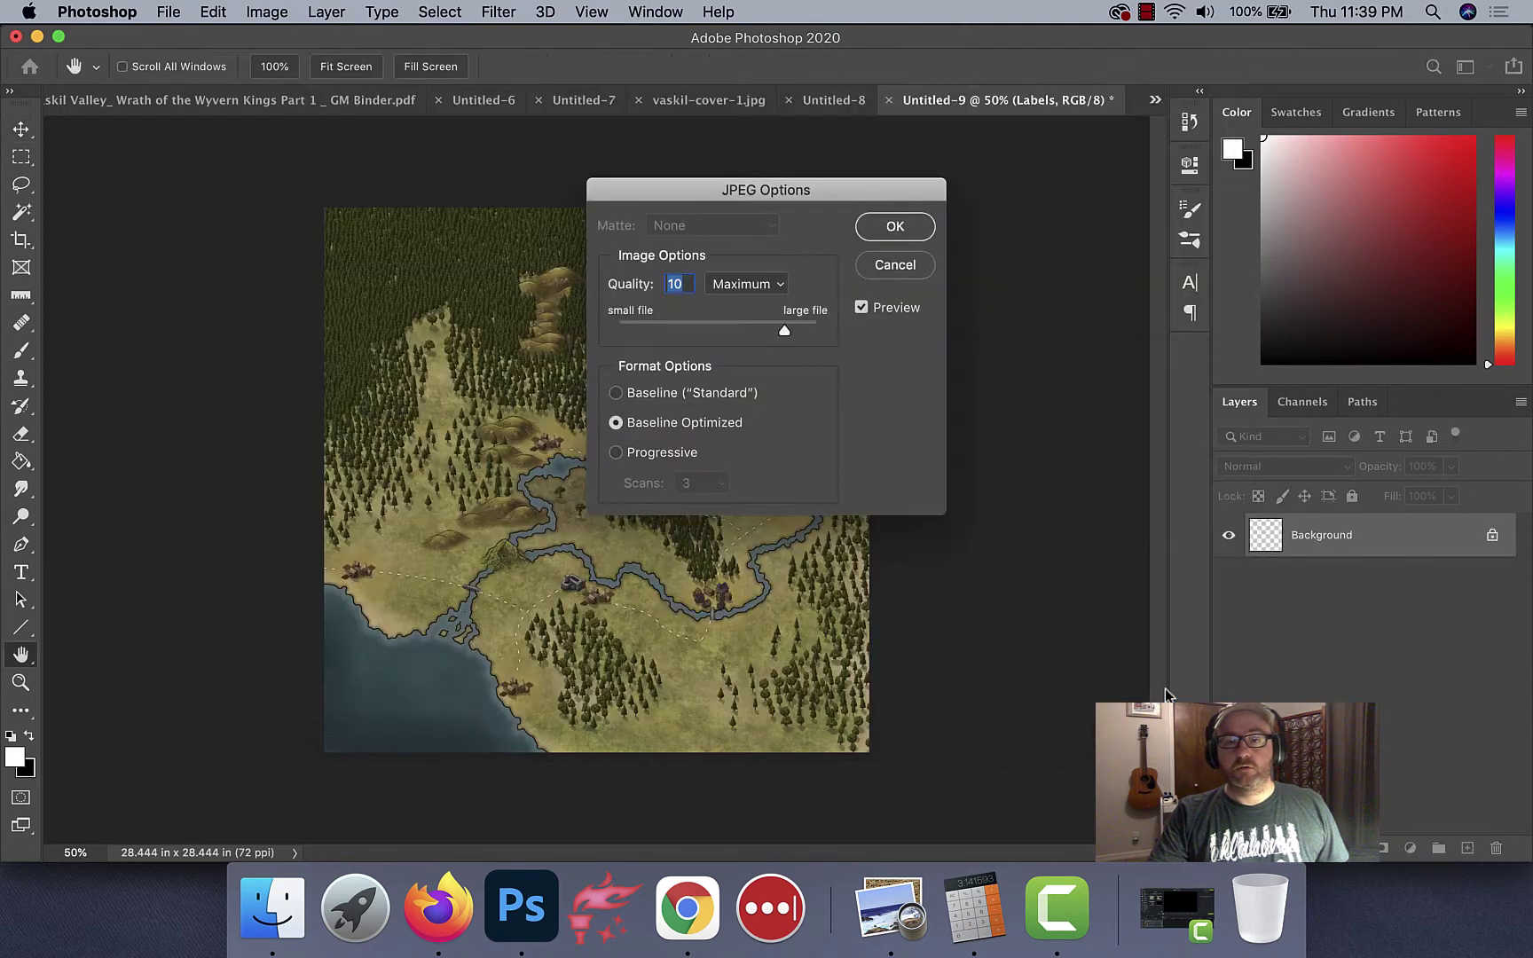
{"action": "left_click", "coordinate": [895, 228]}
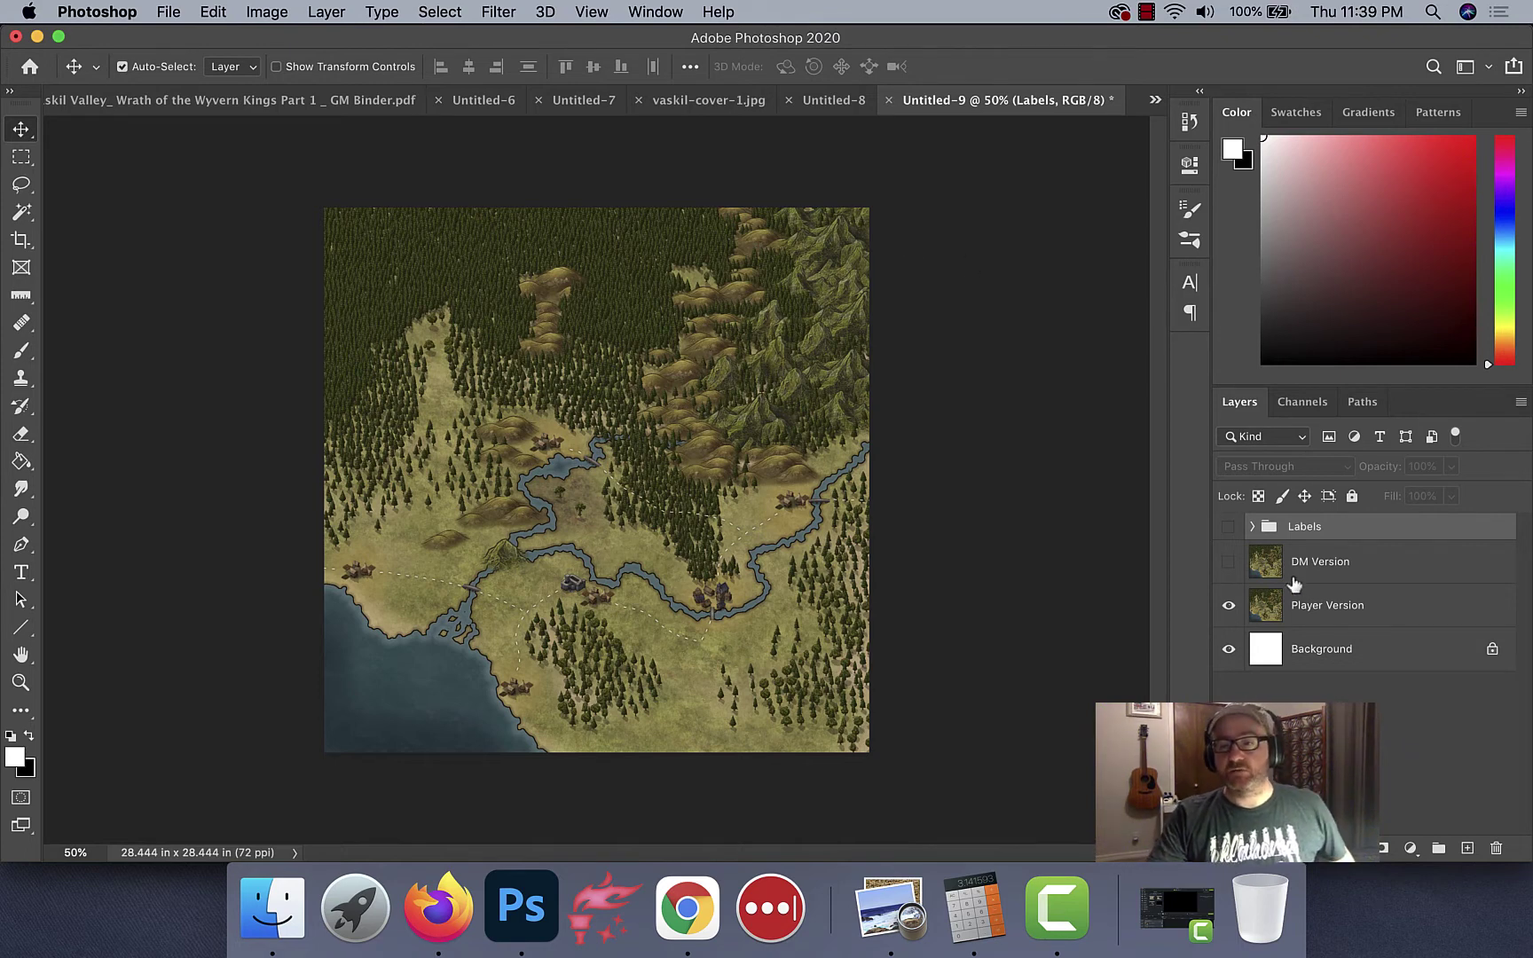
Step: Show the DM Version layer and the Labels group, and choose JPEG as the format for a saved copy
{"action": "left_click", "coordinate": [1227, 562]}
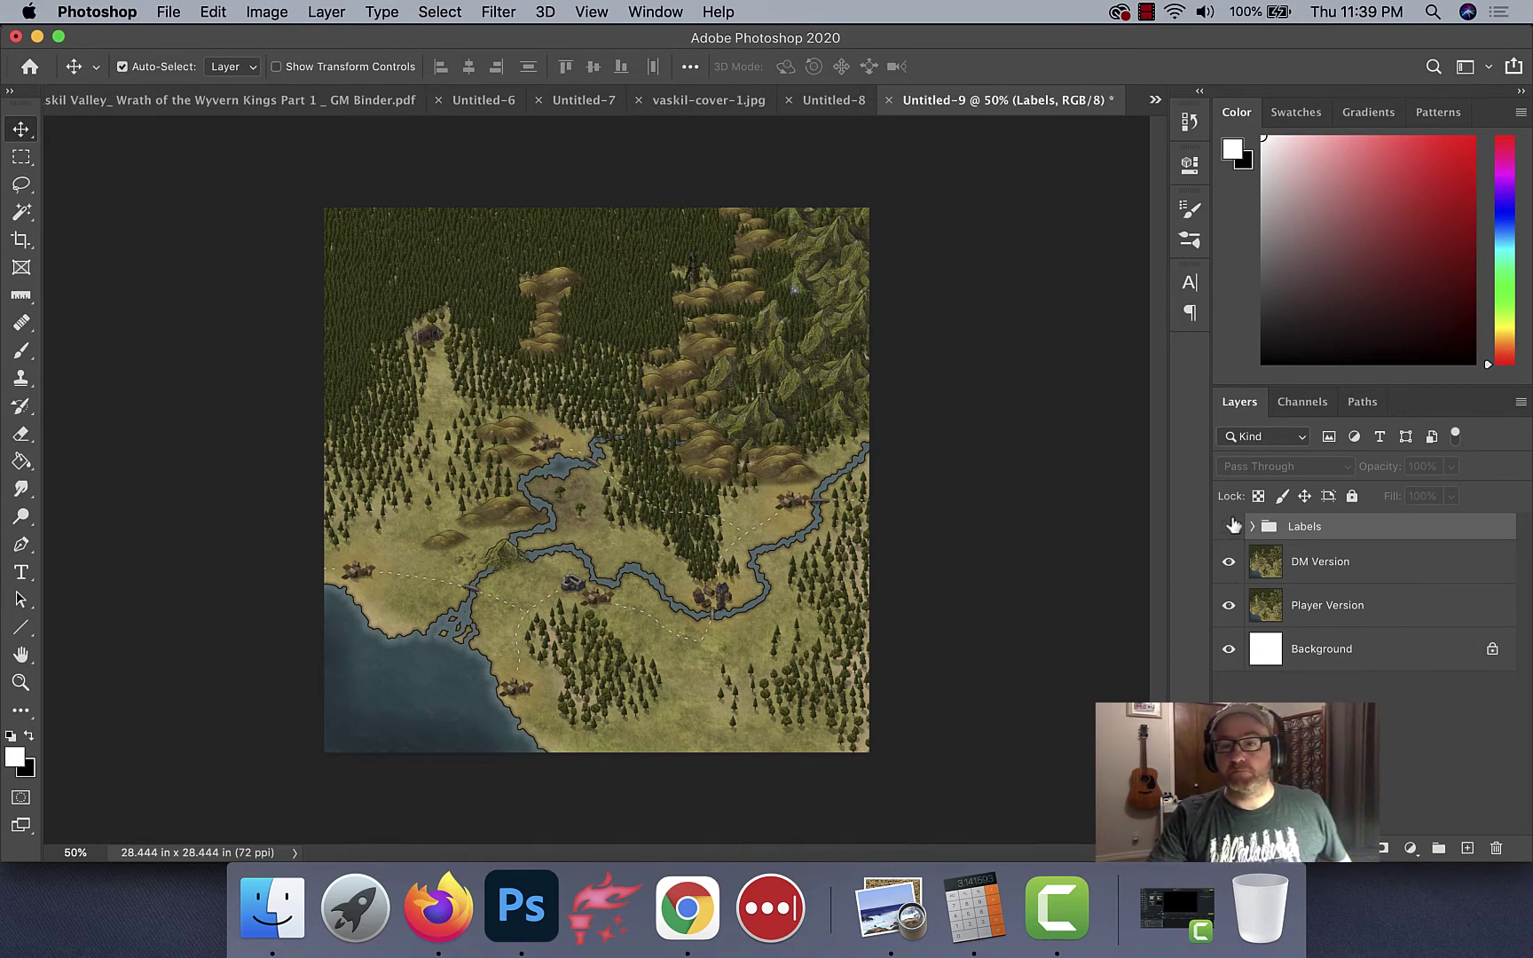
{"action": "left_click", "coordinate": [1229, 527]}
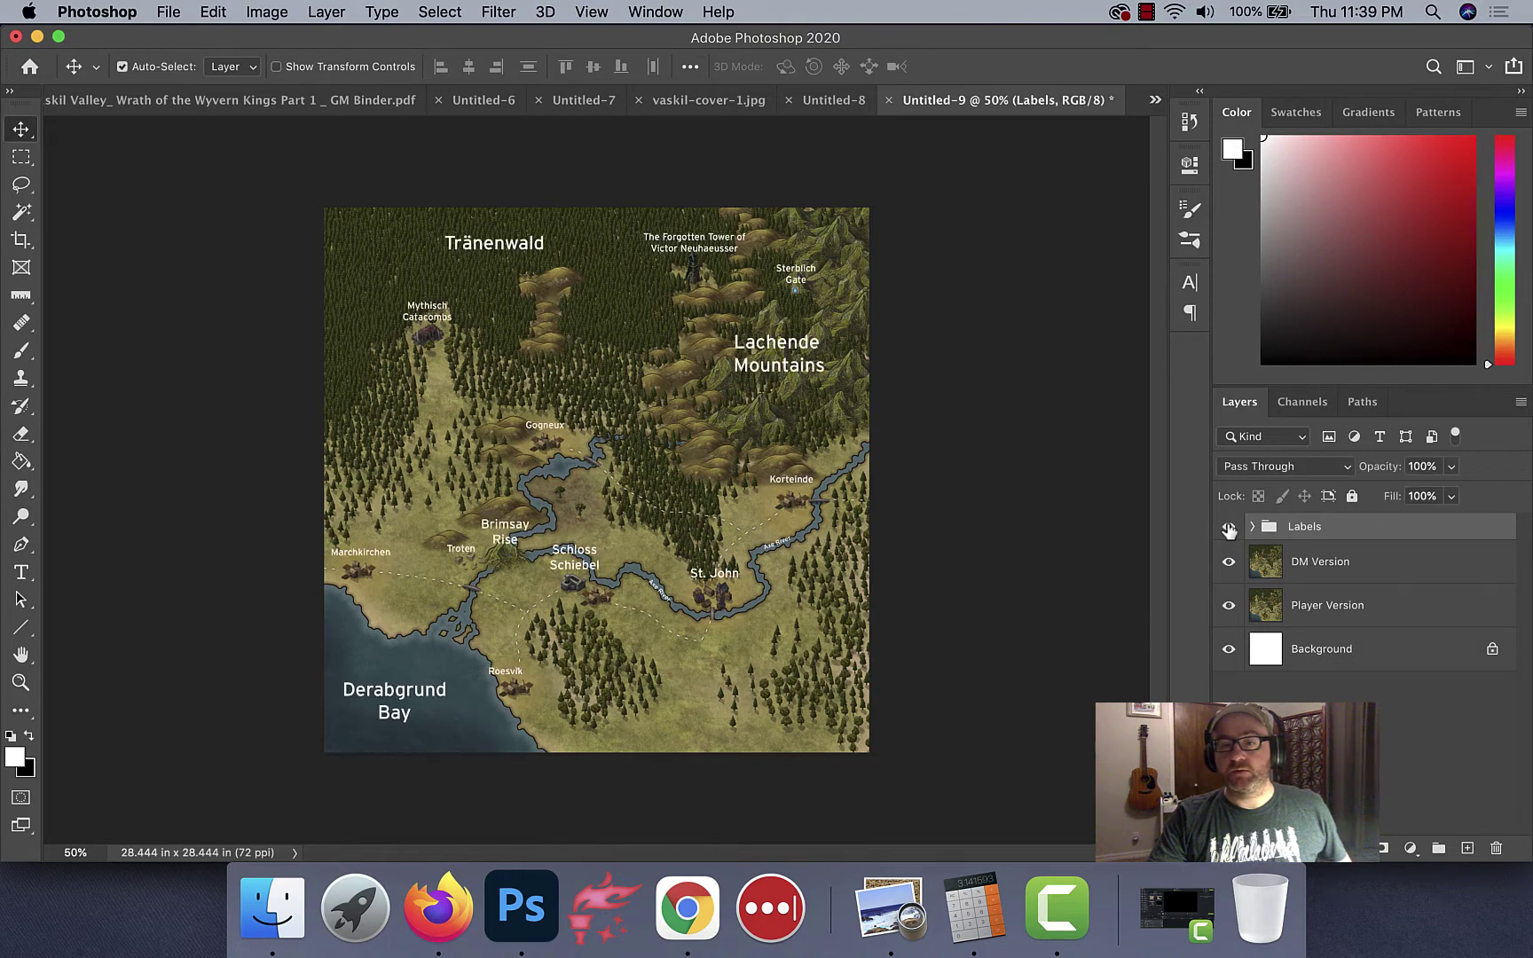
{"action": "left_click", "coordinate": [169, 12]}
{"action": "left_click", "coordinate": [204, 250]}
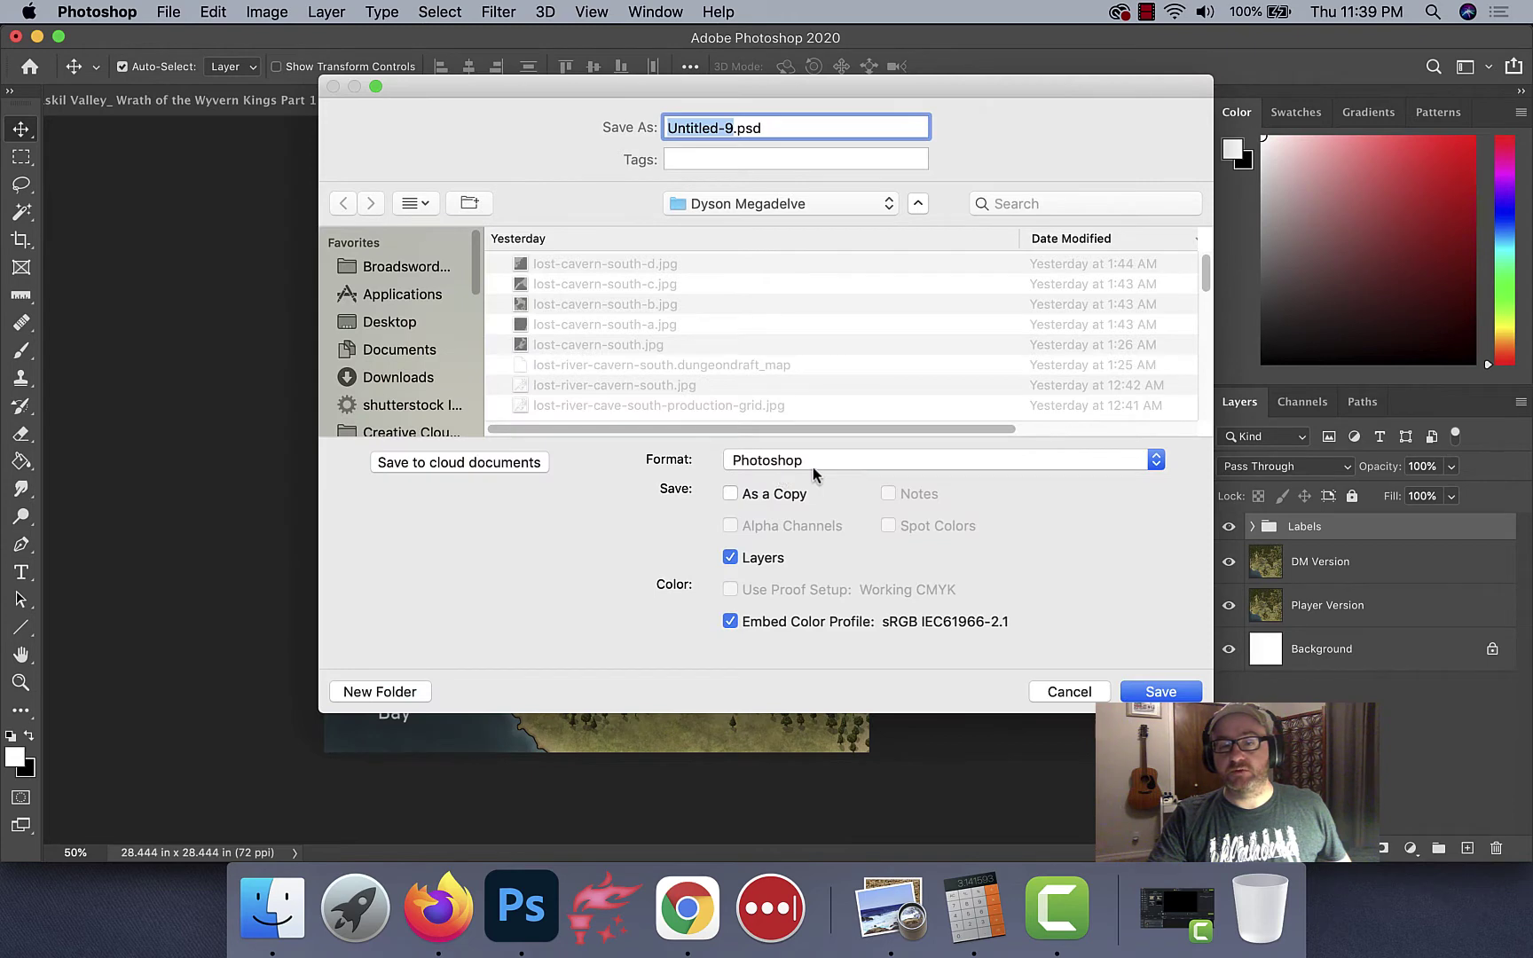
{"action": "left_click", "coordinate": [814, 467]}
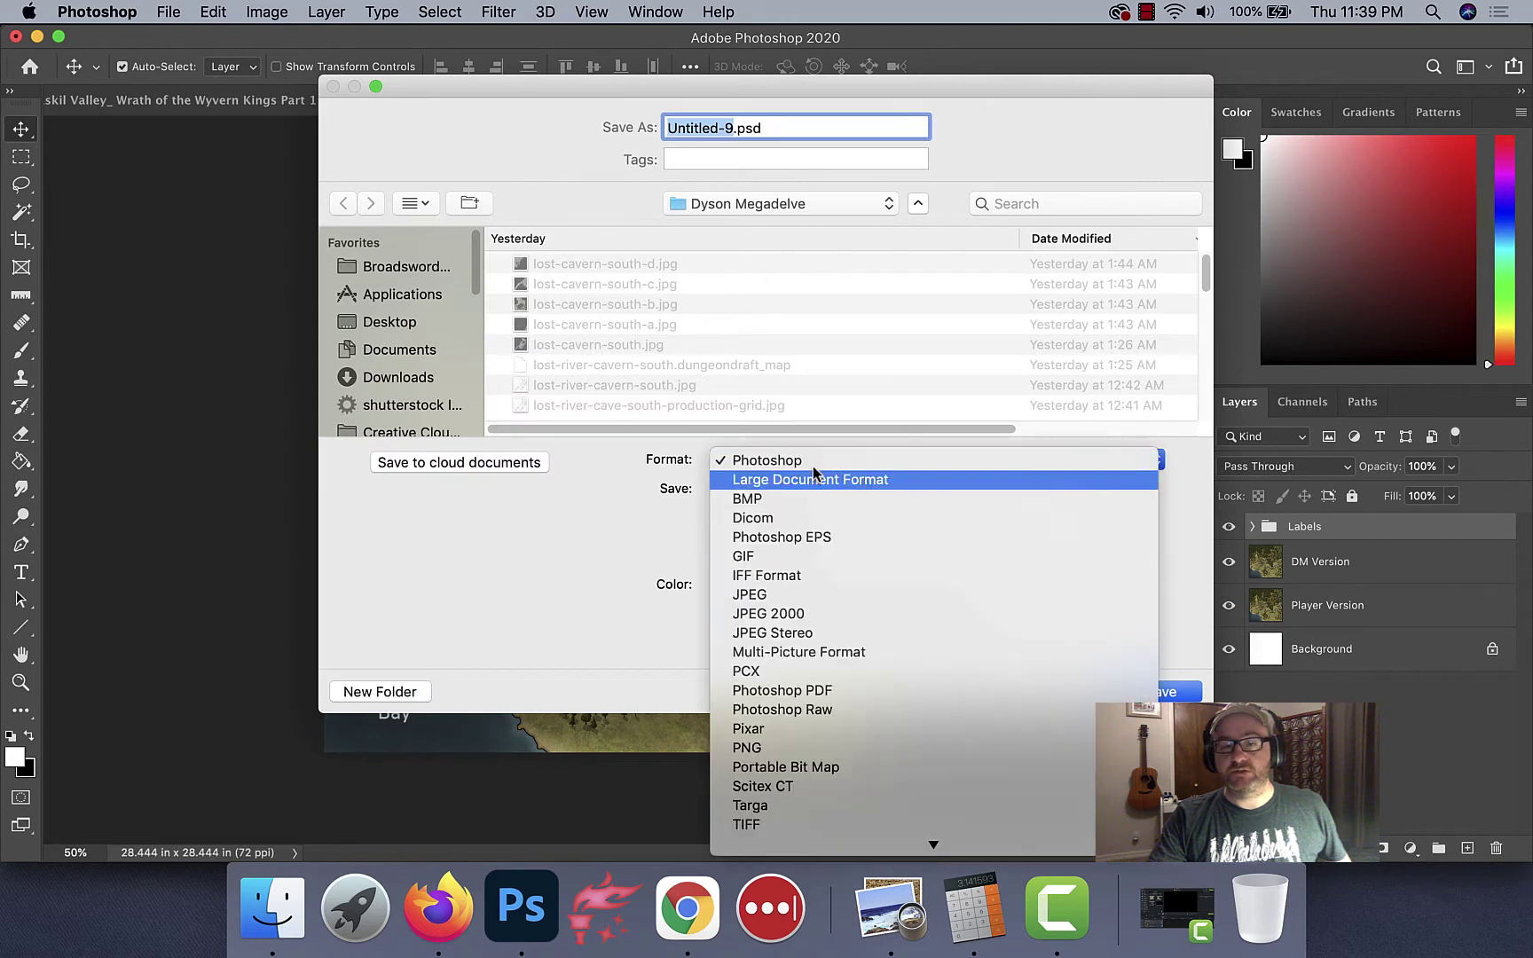
{"action": "left_click", "coordinate": [786, 598]}
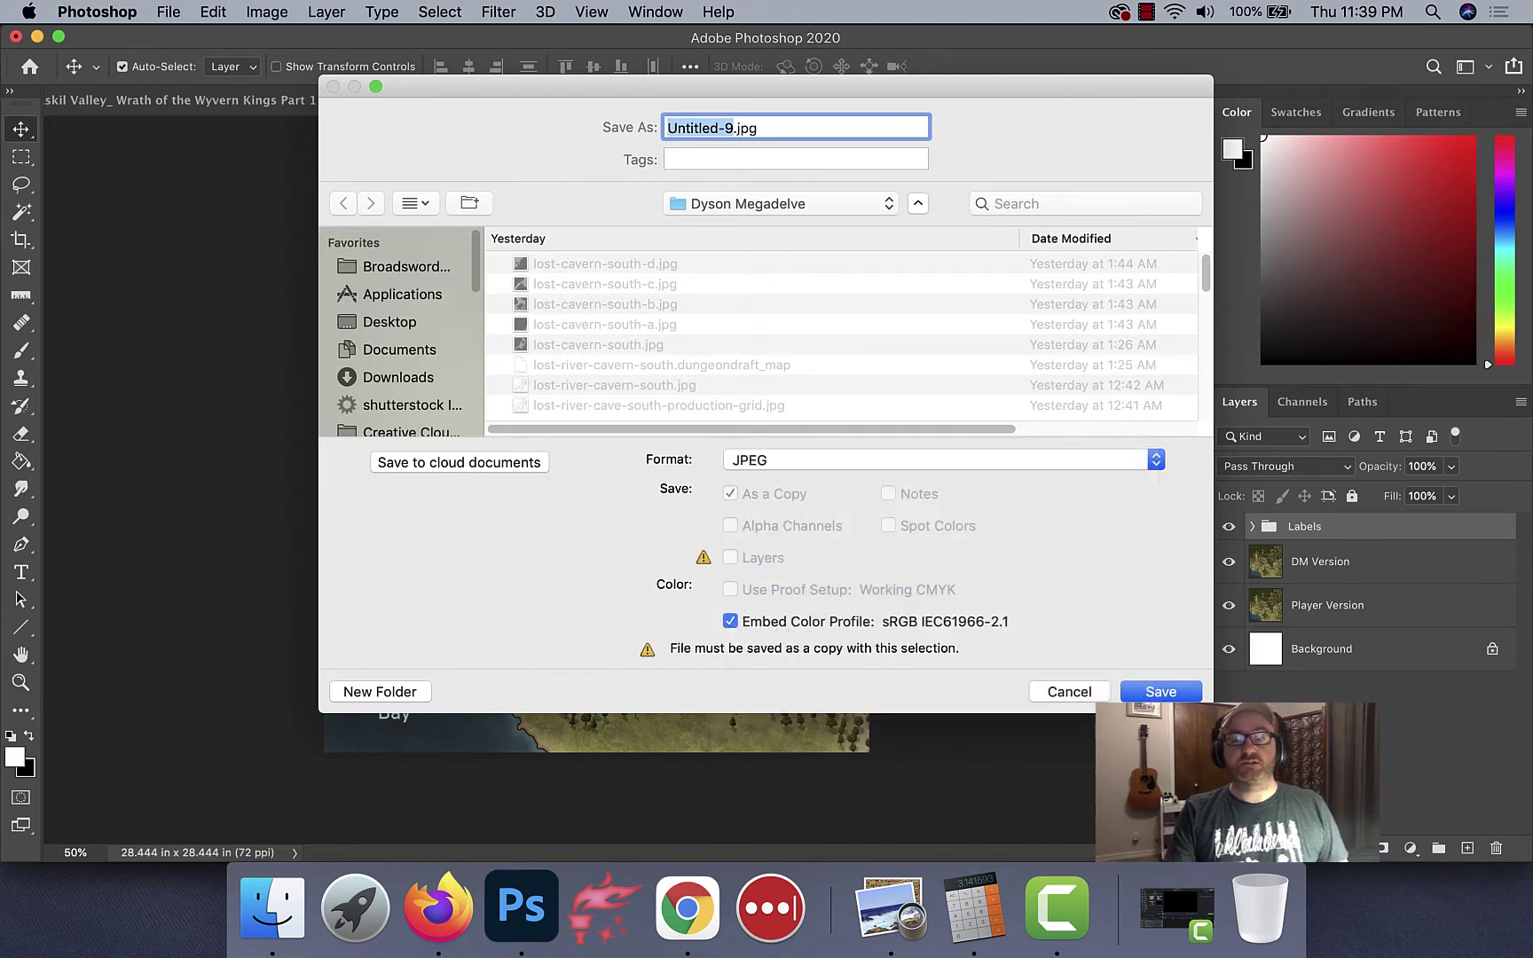
Step: Name the JPEG copy labreca-dm-layer and save it in the Dyson Megadelve folder at quality 10
{"action": "type", "text": "labreca-with-"}
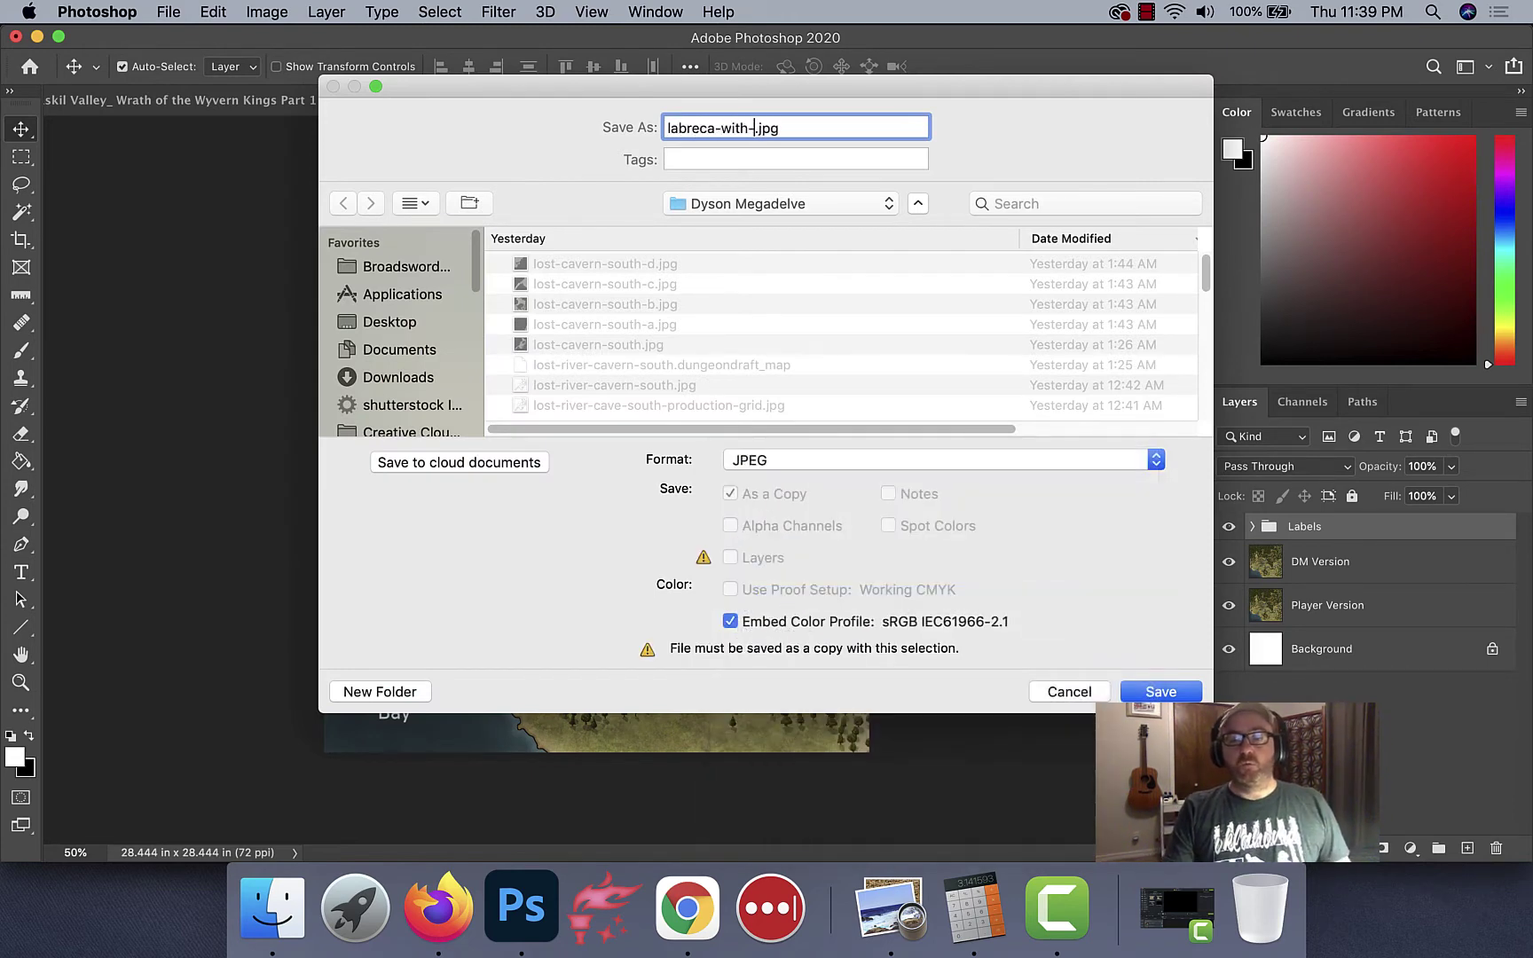
{"action": "type", "text": "secrets"}
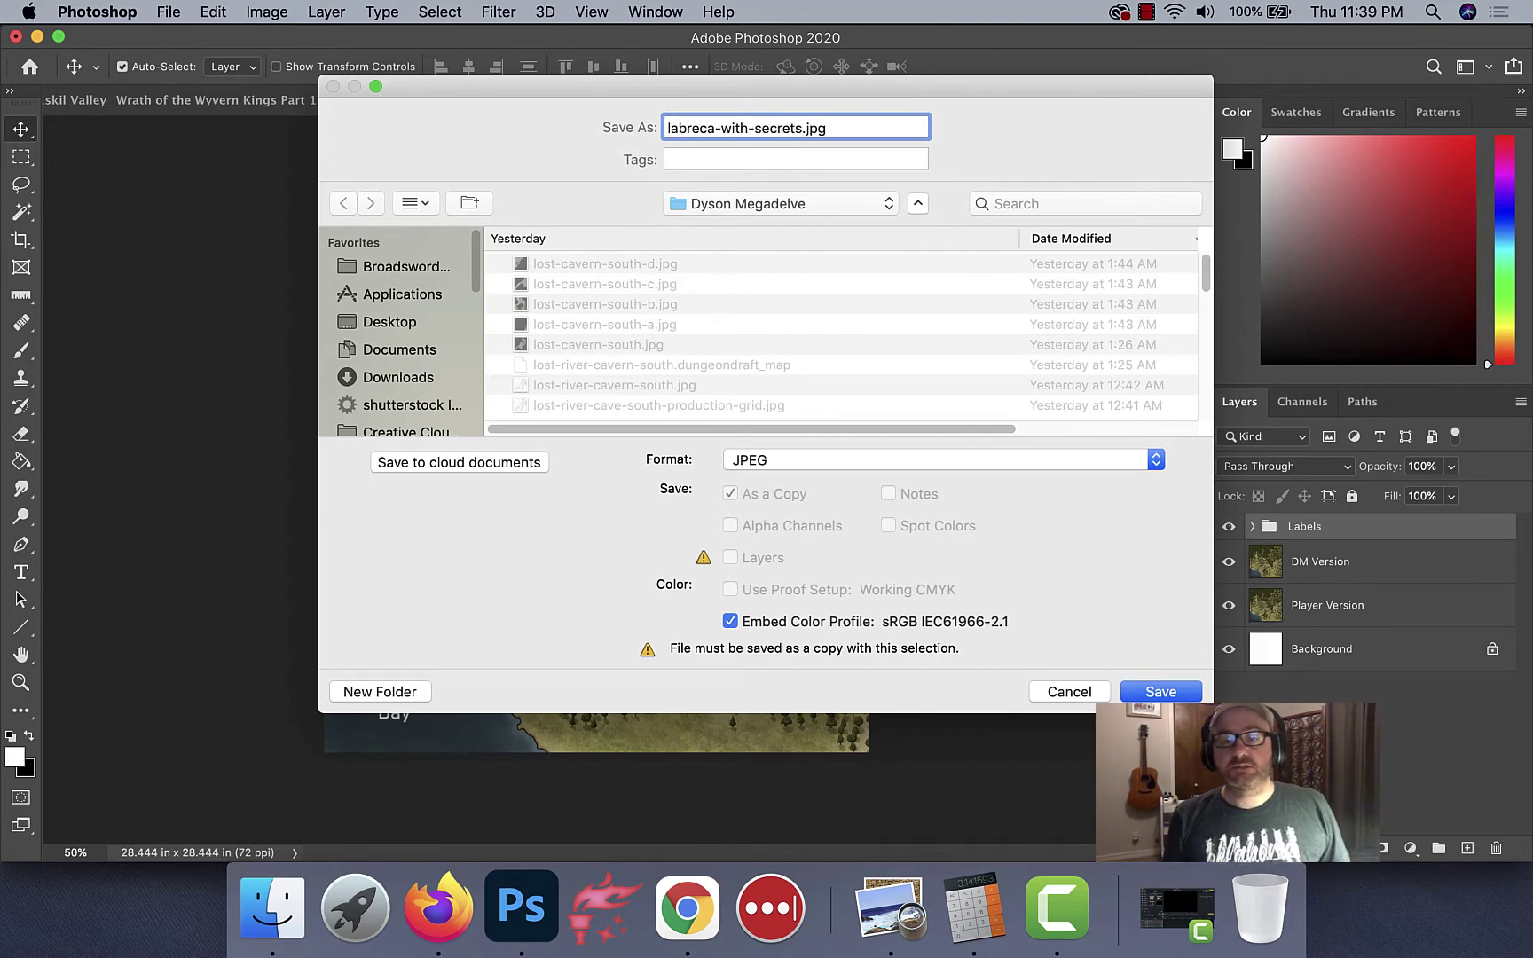
{"action": "key", "text": "BackSpace"}
{"action": "key", "text": "BackSpace"}
{"action": "key", "text": "BackSpace"}
{"action": "key", "text": "BackSpace"}
{"action": "key", "text": "BackSpace"}
{"action": "key", "text": "BackSpace"}
{"action": "key", "text": "BackSpace"}
{"action": "key", "text": "BackSpace"}
{"action": "key", "text": "BackSpace"}
{"action": "key", "text": "BackSpace"}
{"action": "key", "text": "BackSpace"}
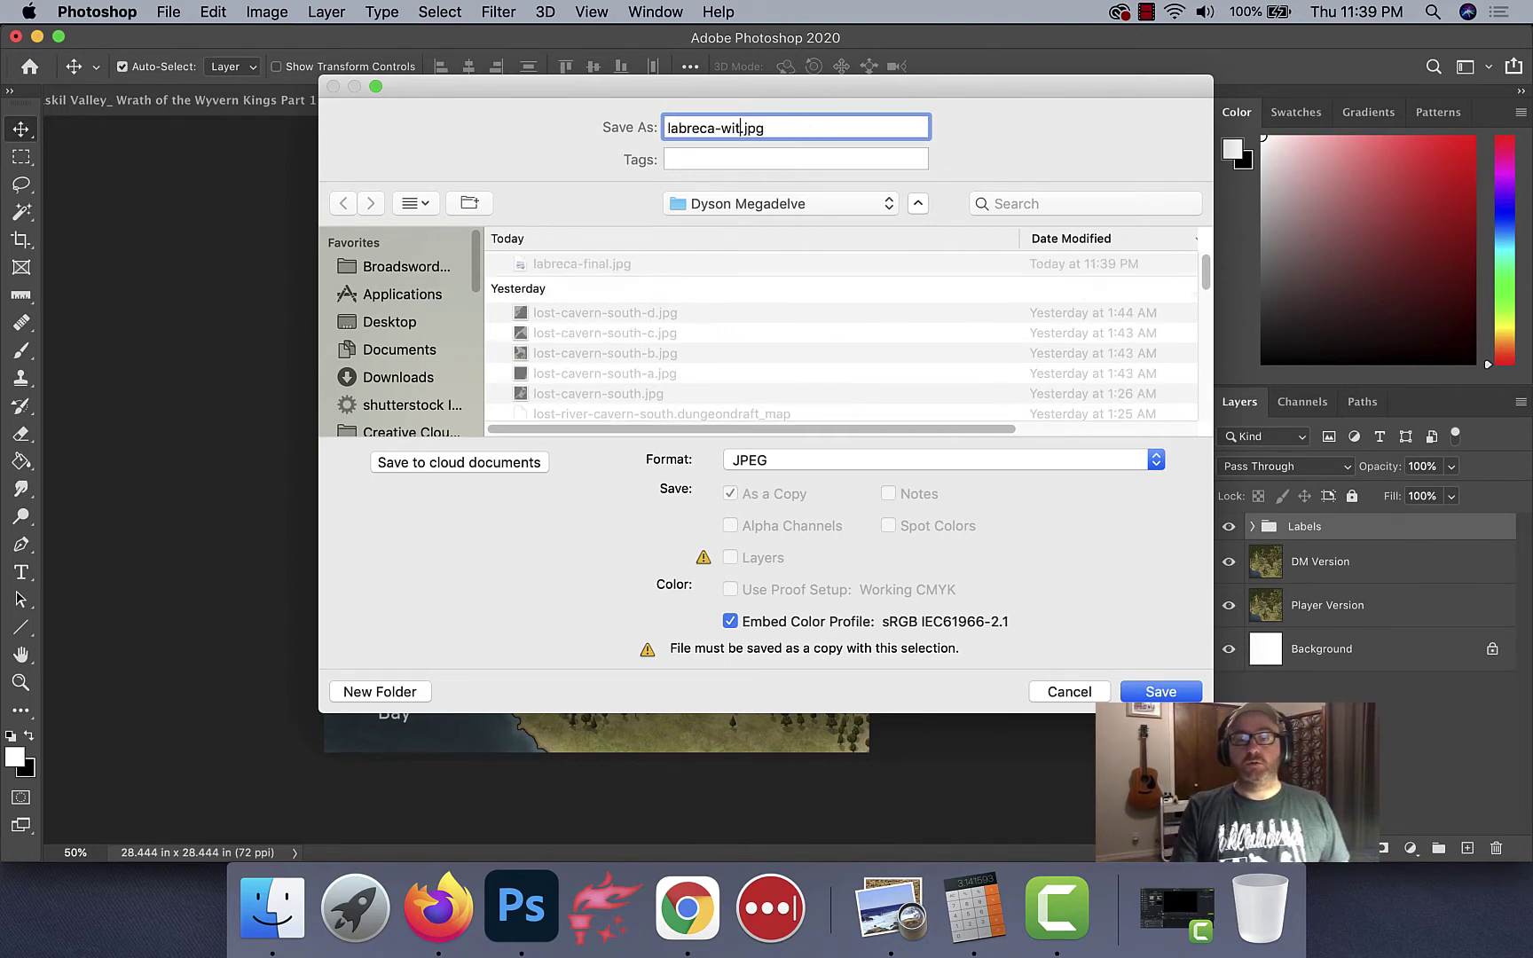
{"action": "key", "text": "BackSpace"}
{"action": "type", "text": "dm-layer"}
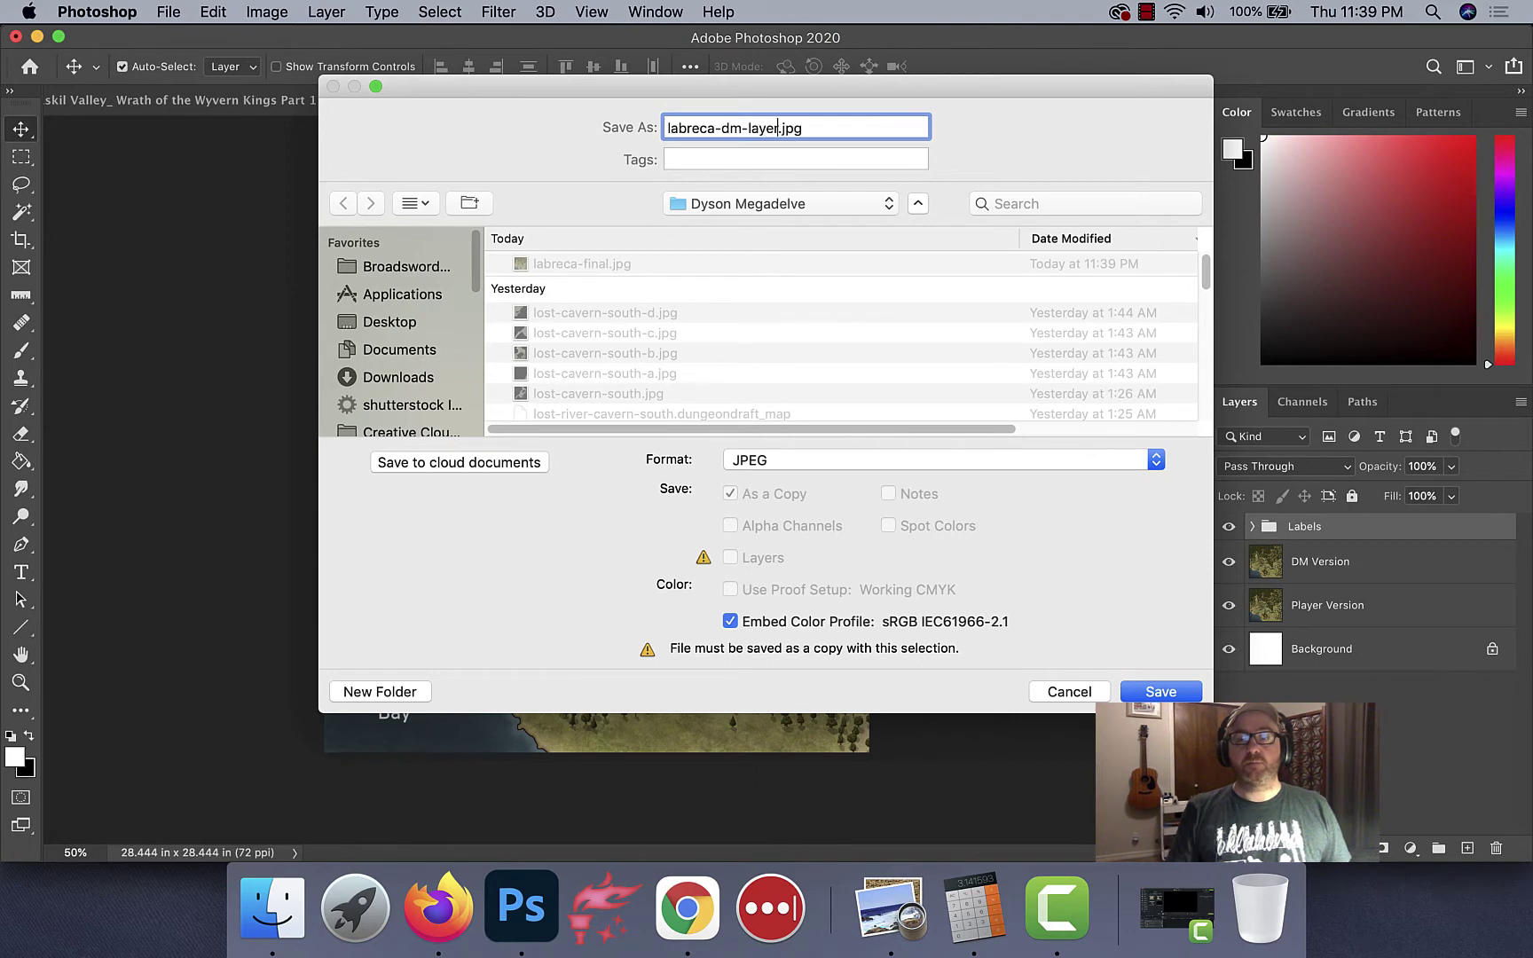
{"action": "key", "text": "Return"}
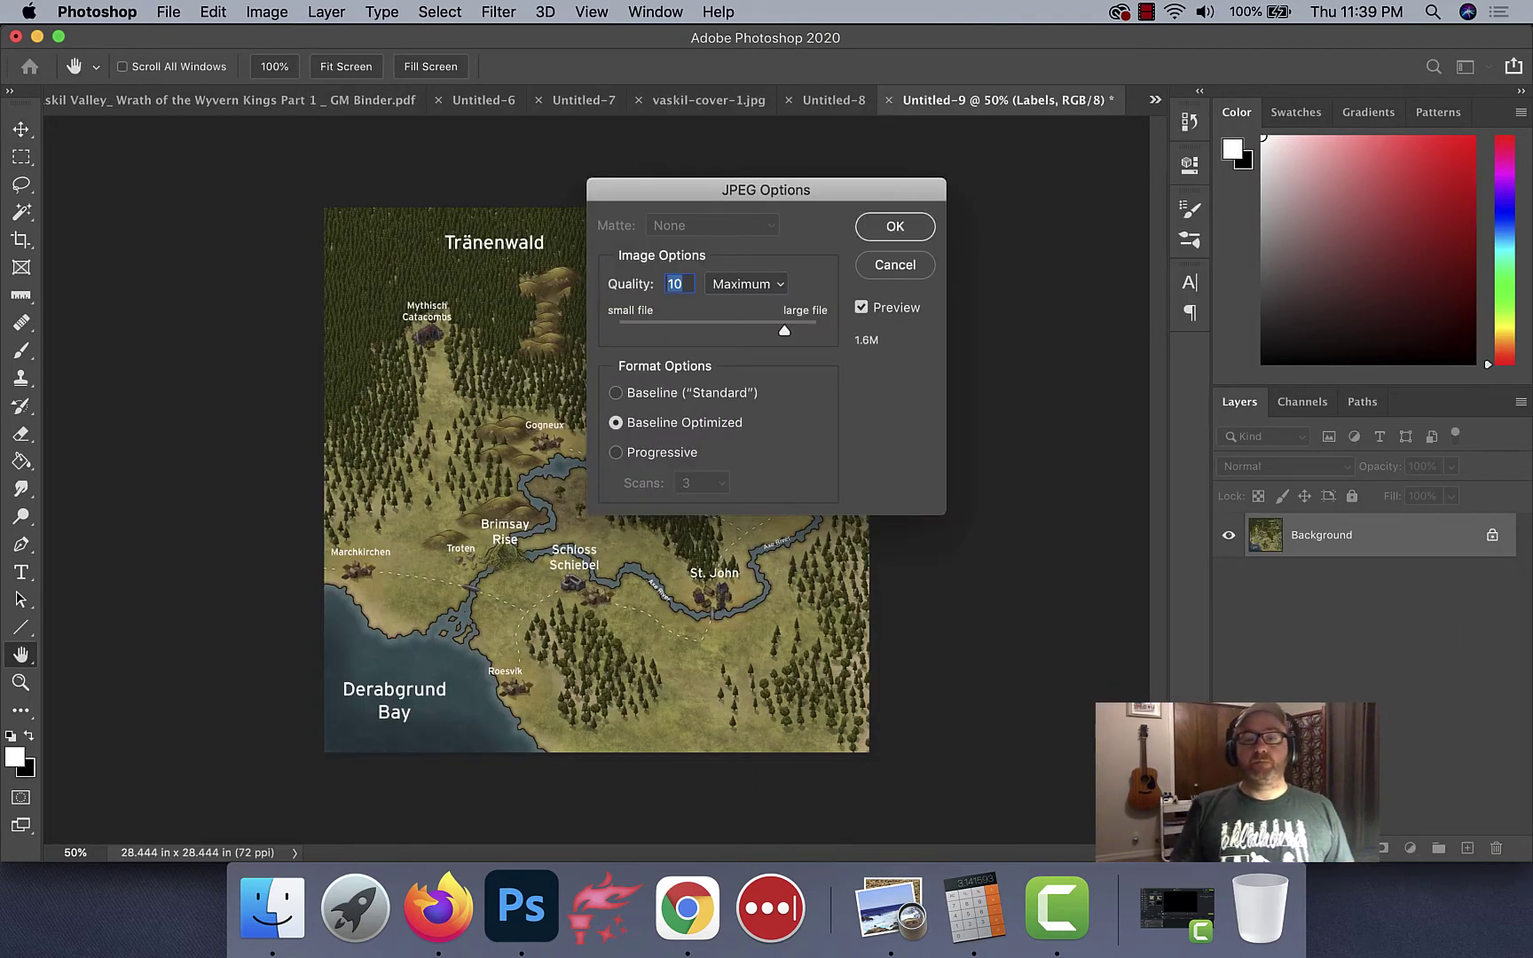
{"action": "key", "text": "Return"}
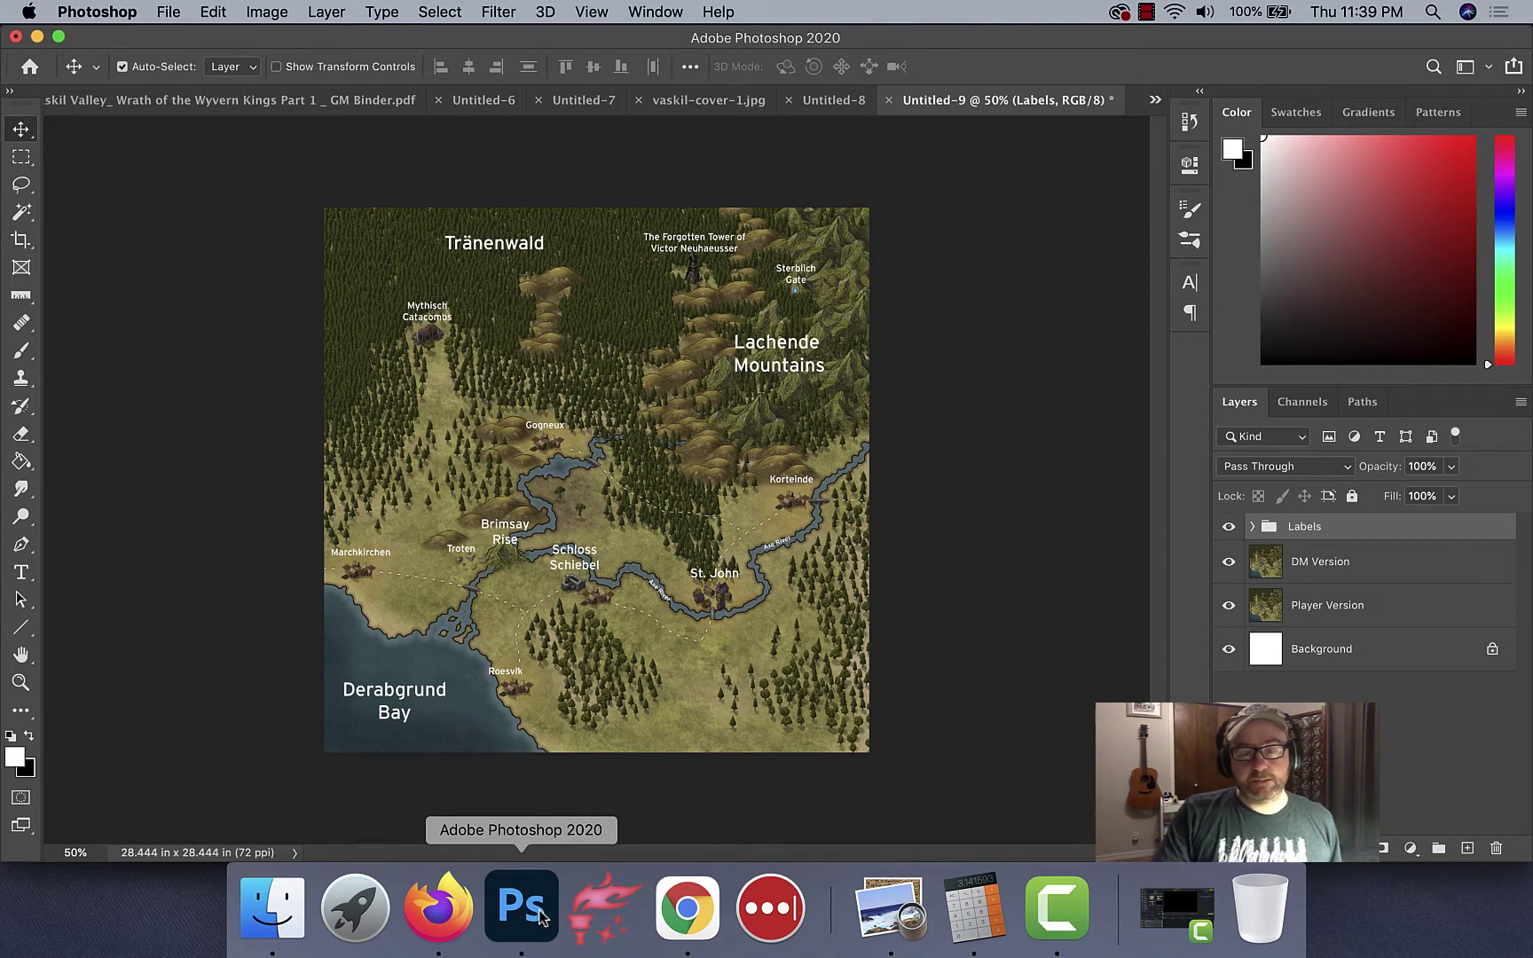
Step: Switch to Roll20 in Firefox, create a new page ahead of St John, and name it Labreca
{"action": "left_click", "coordinate": [435, 931]}
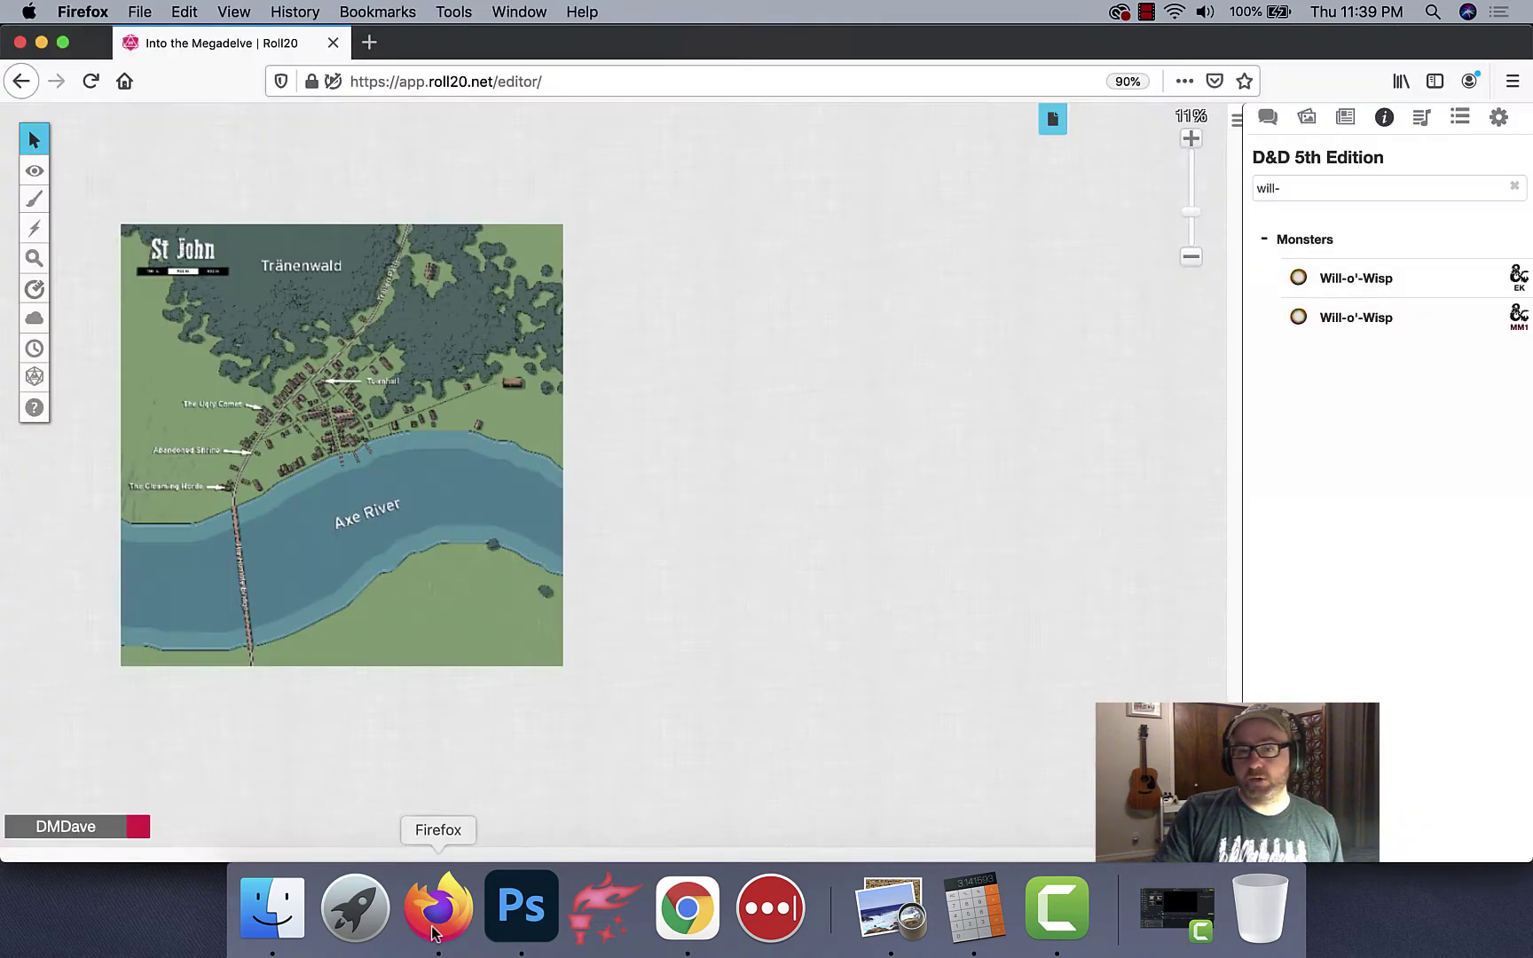
{"action": "left_click", "coordinate": [1052, 120]}
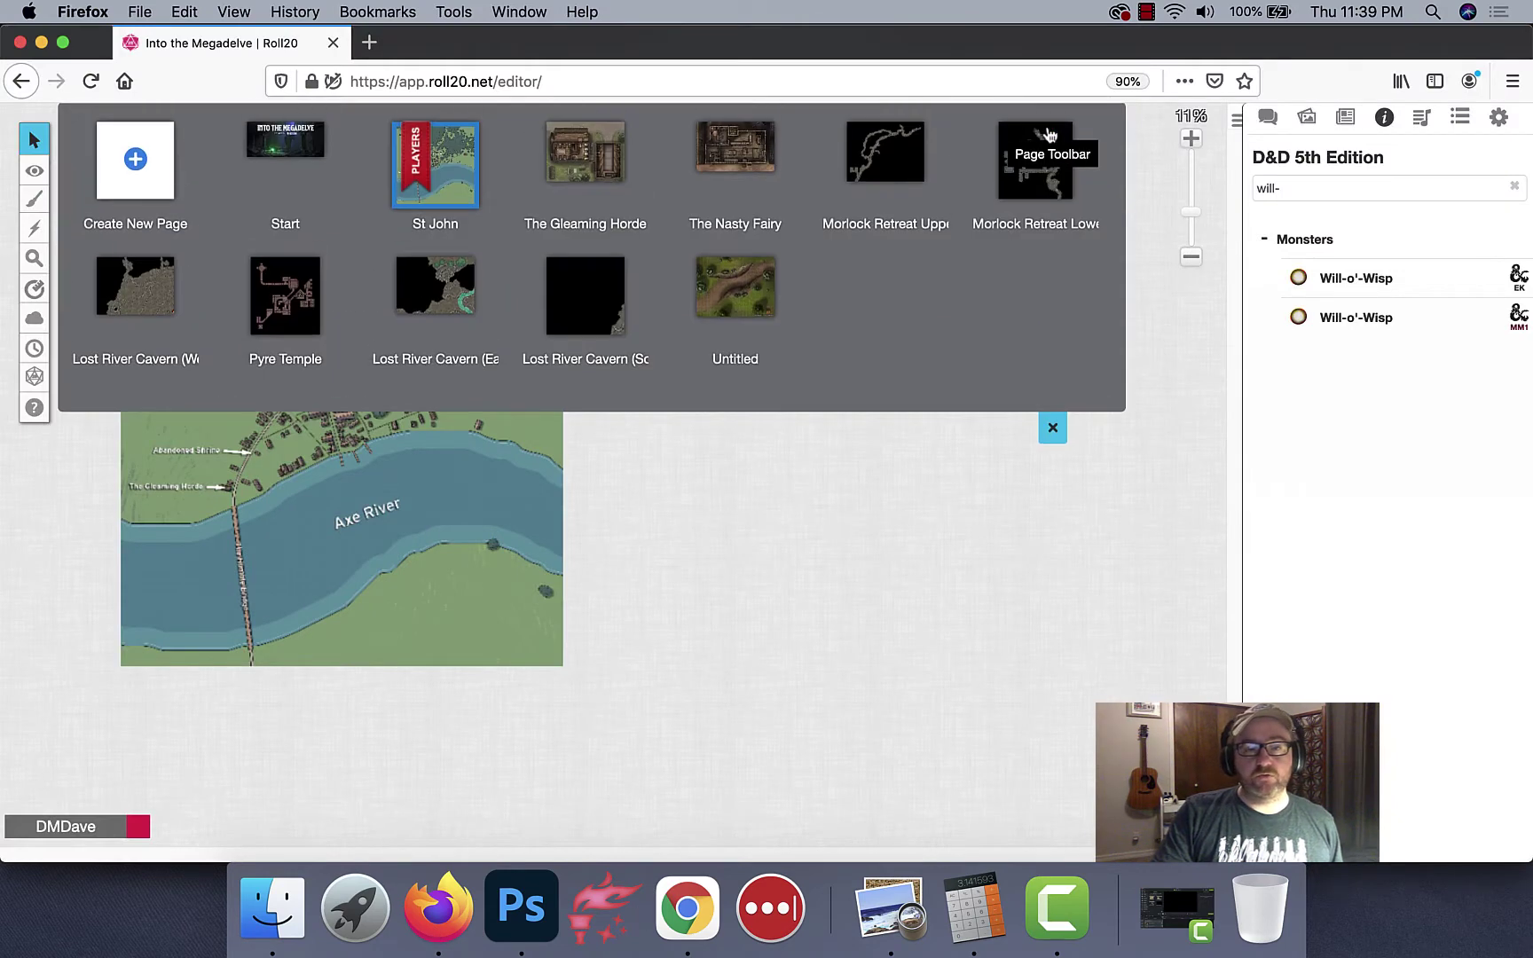
{"action": "left_click", "coordinate": [134, 161]}
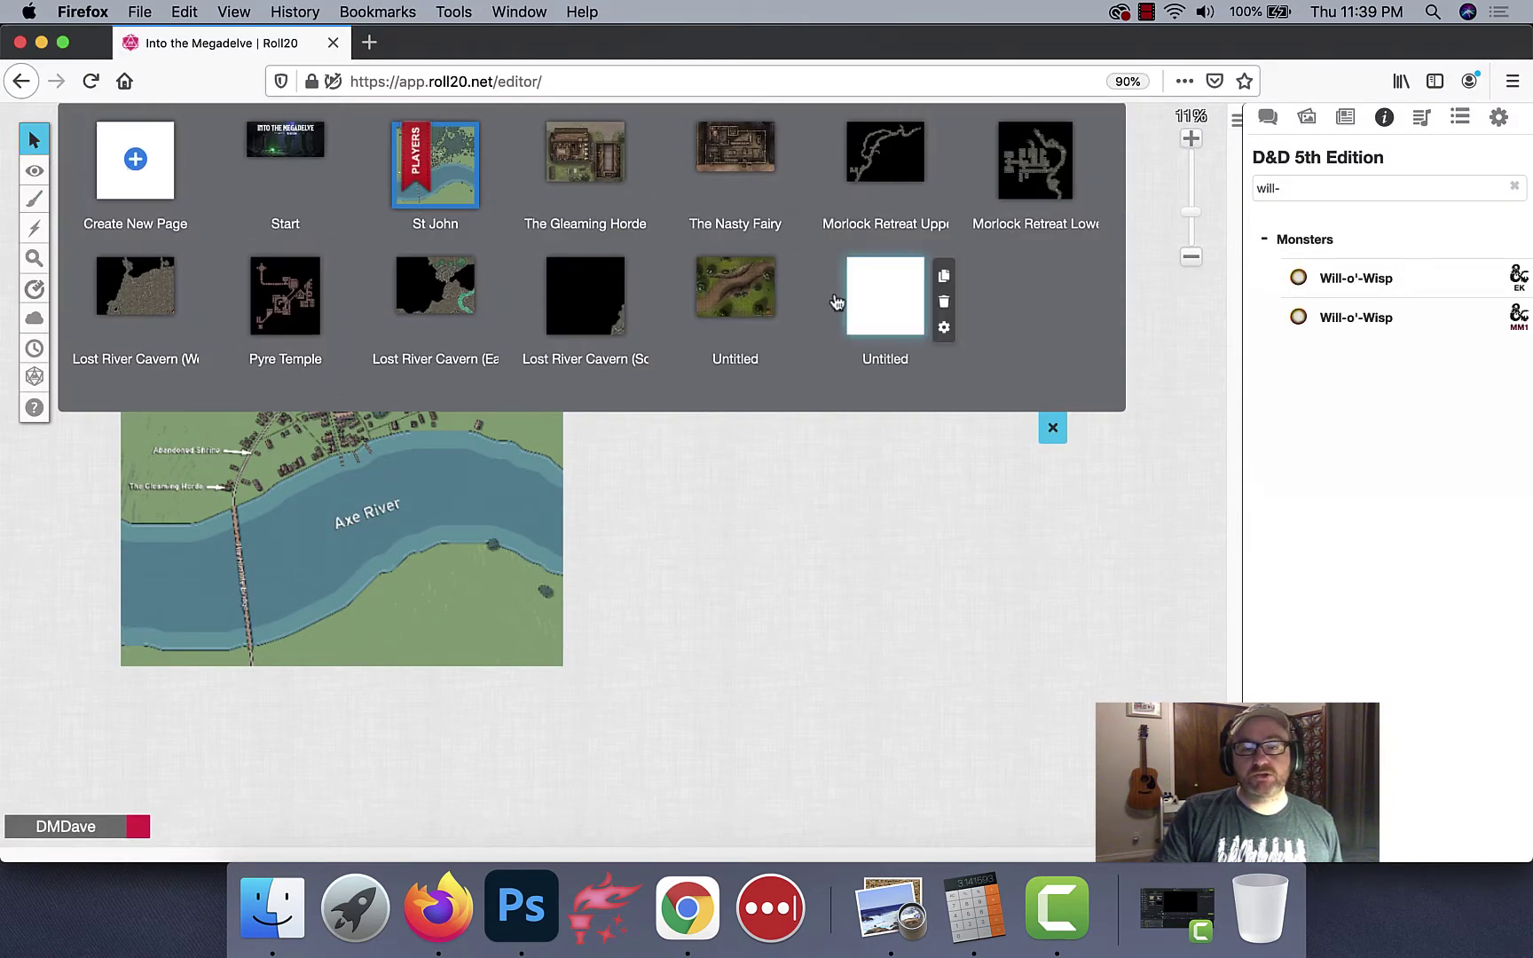
{"action": "left_click_drag", "start_coordinate": [885, 295], "coordinate": [433, 177]}
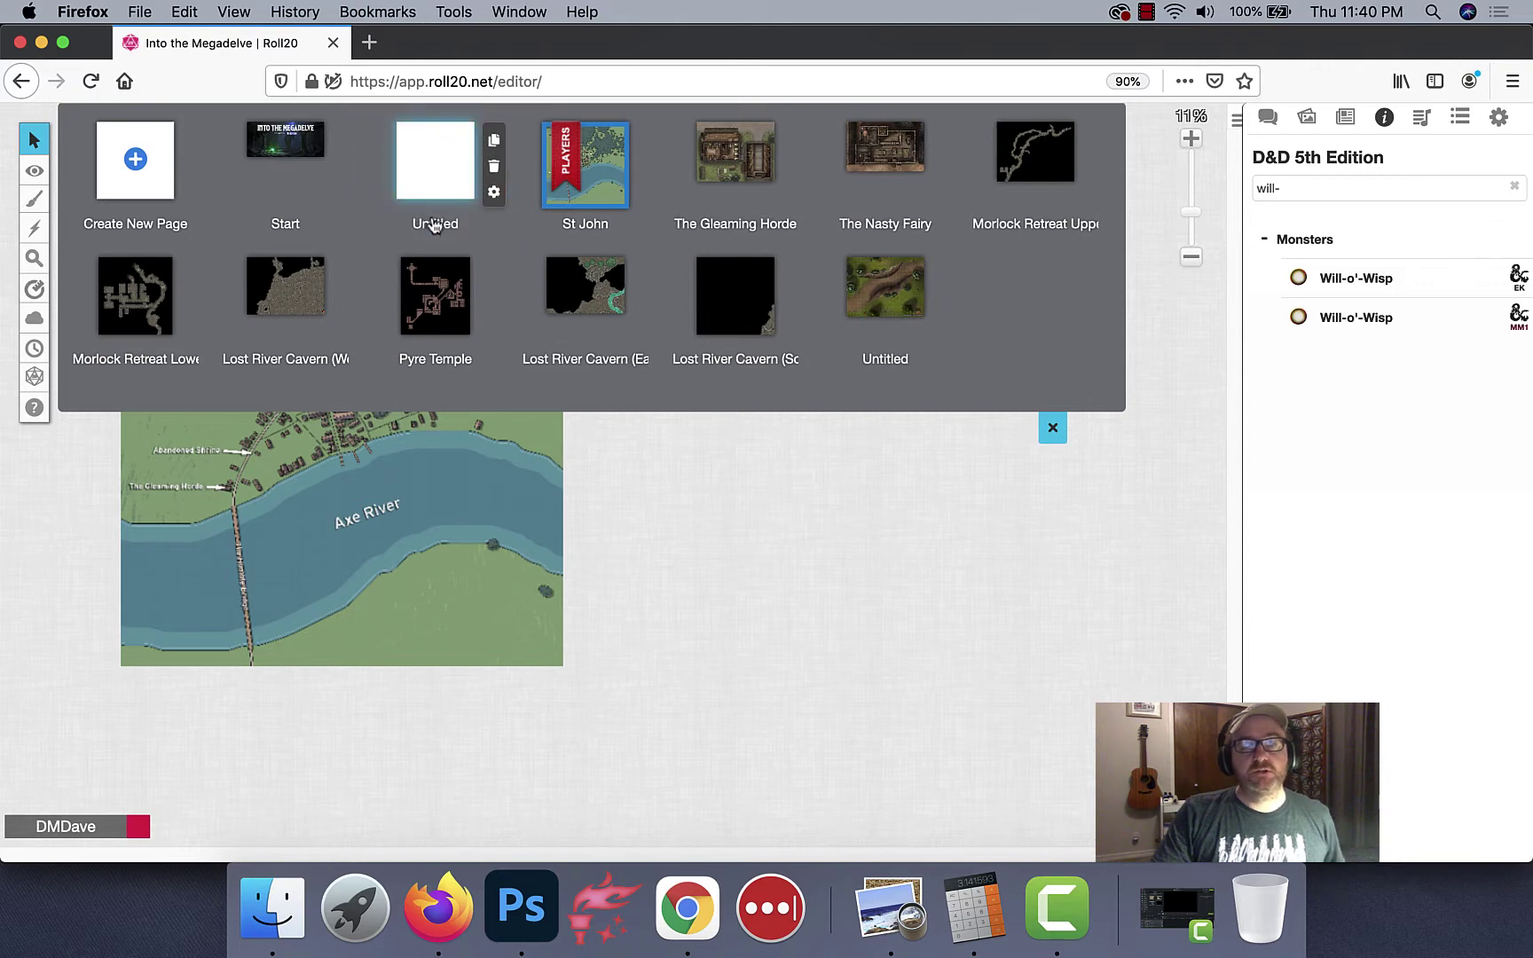
{"action": "left_click", "coordinate": [430, 222]}
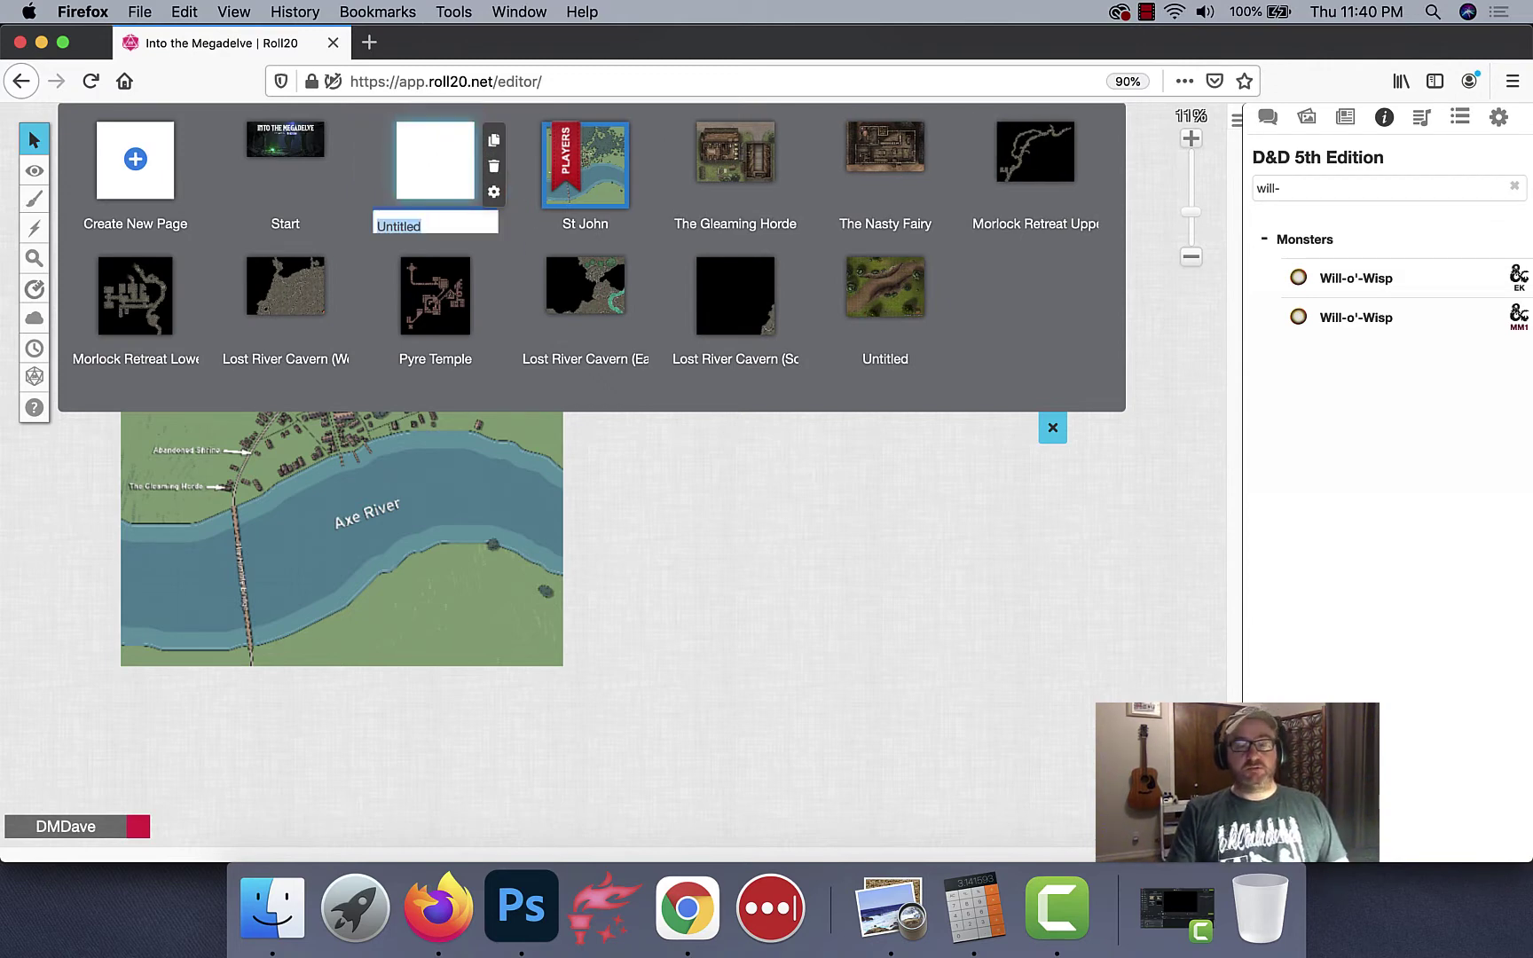
{"action": "type", "text": "Labreca"}
{"action": "key", "text": "Return"}
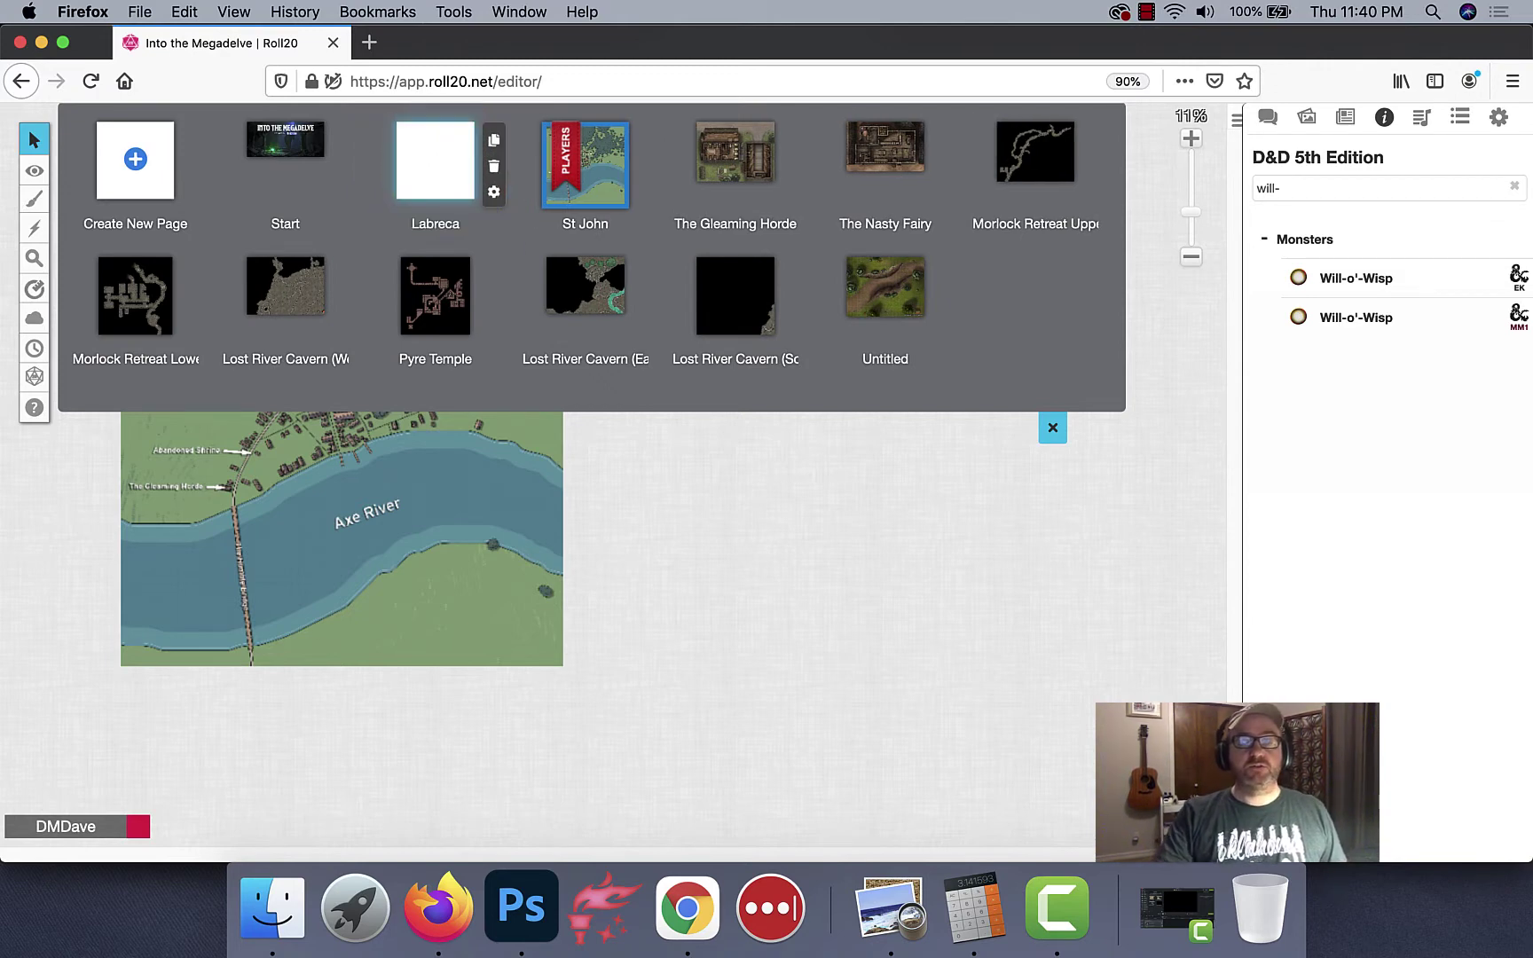
Step: Try setting the Labreca page's width to 2048 px in its page settings
{"action": "left_click", "coordinate": [491, 193]}
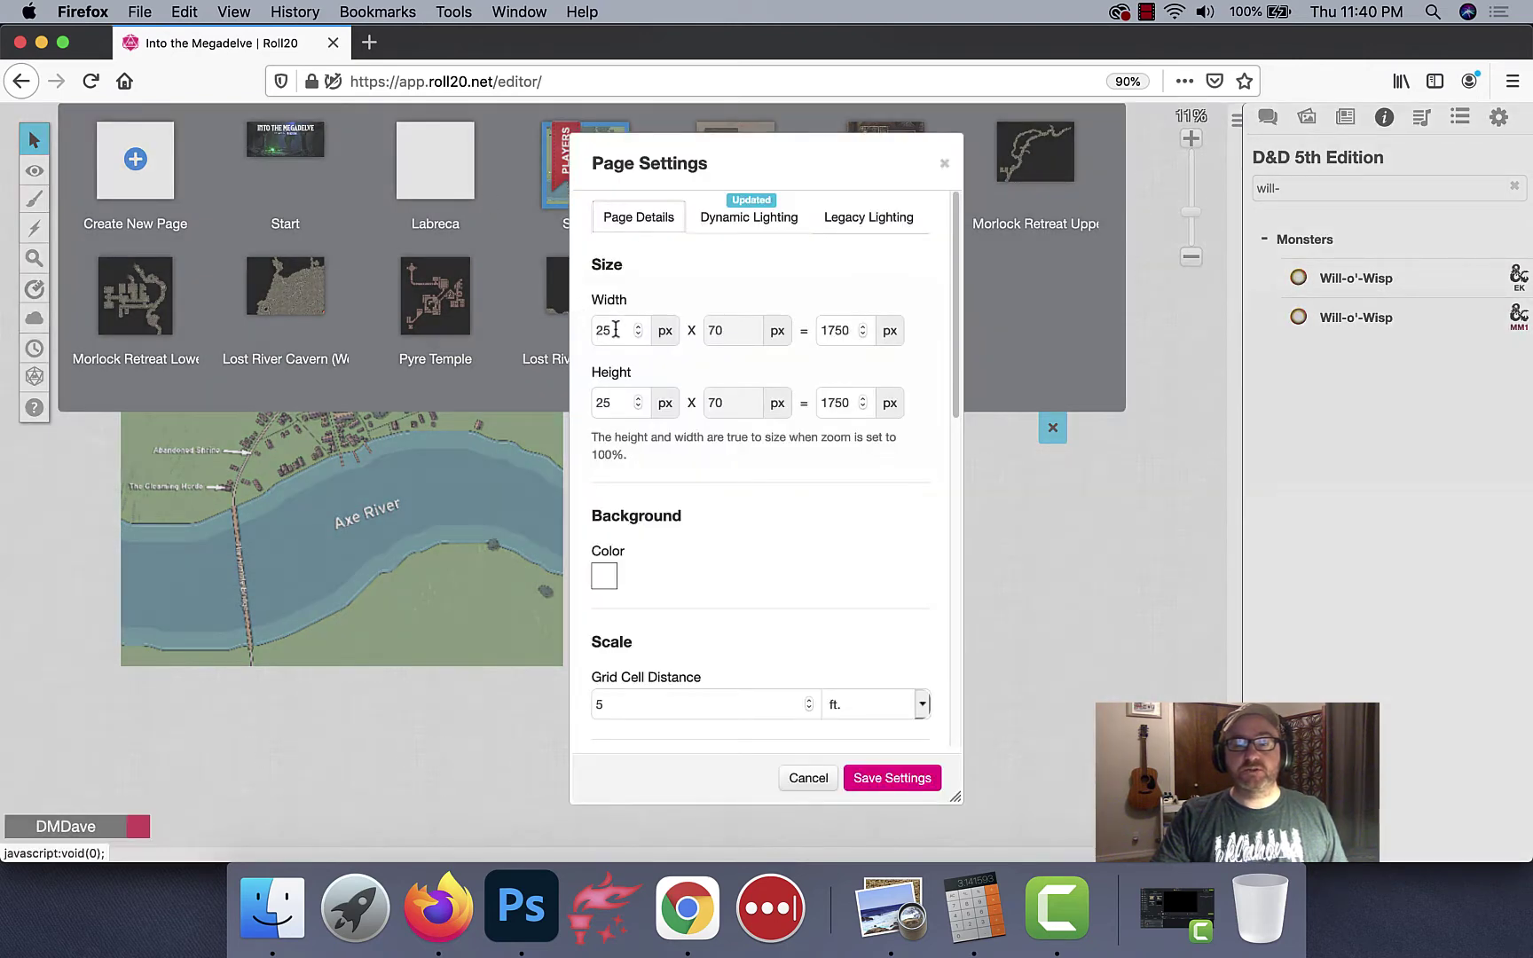
{"action": "left_click", "coordinate": [614, 329]}
{"action": "double_click", "coordinate": [838, 330]}
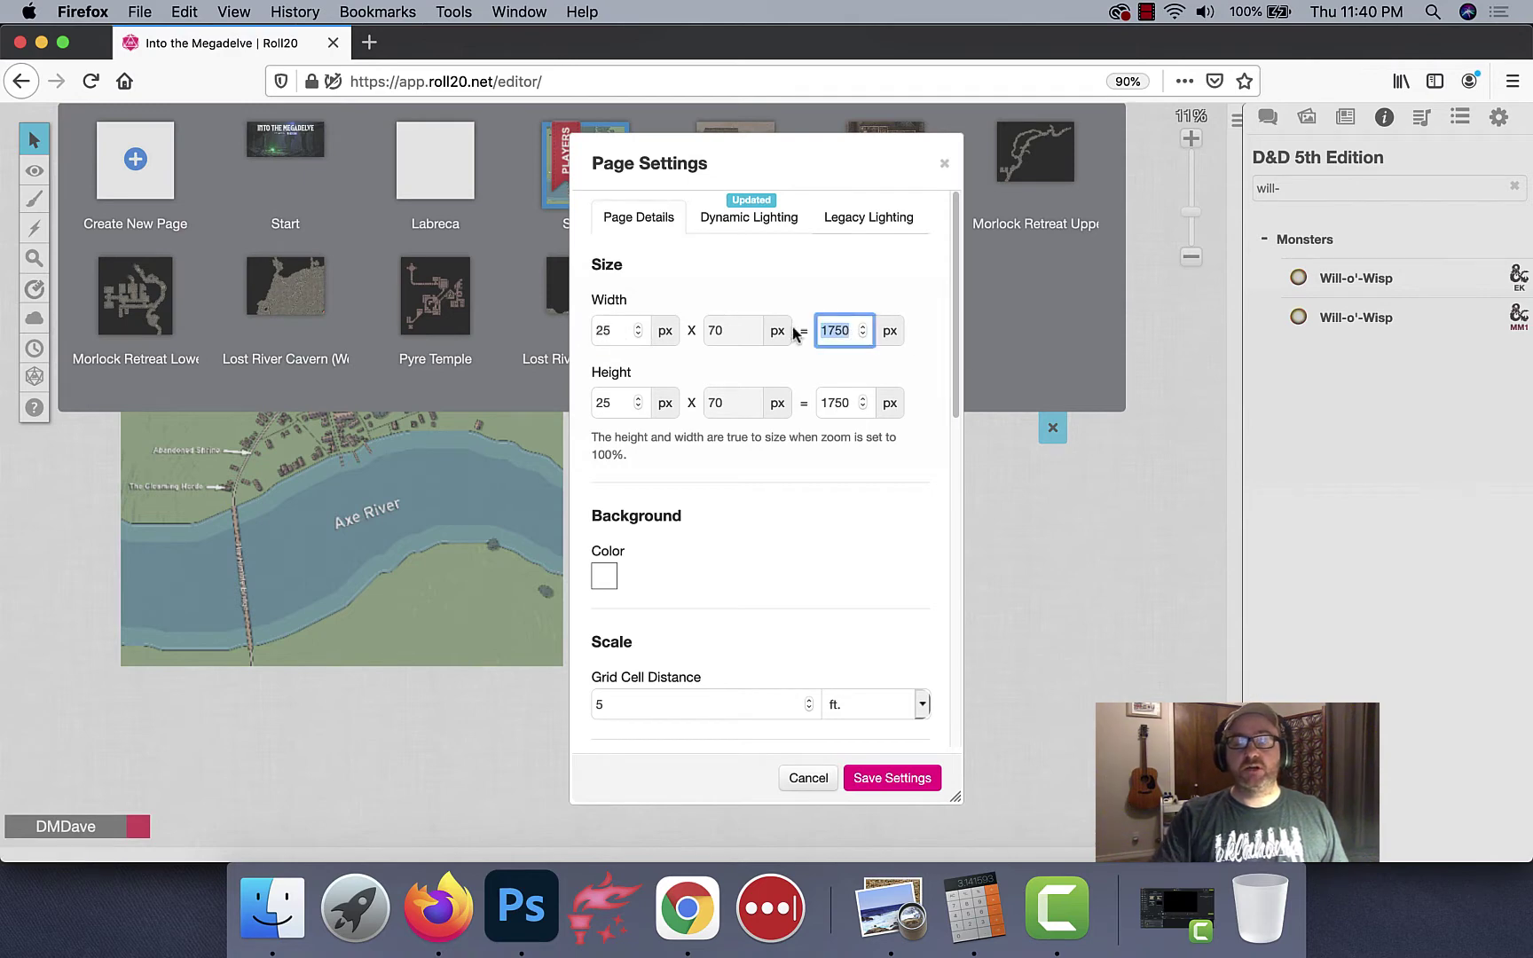
{"action": "type", "text": "2048"}
{"action": "key", "text": "Tab"}
{"action": "key", "text": "Tab"}
{"action": "type", "text": "2"}
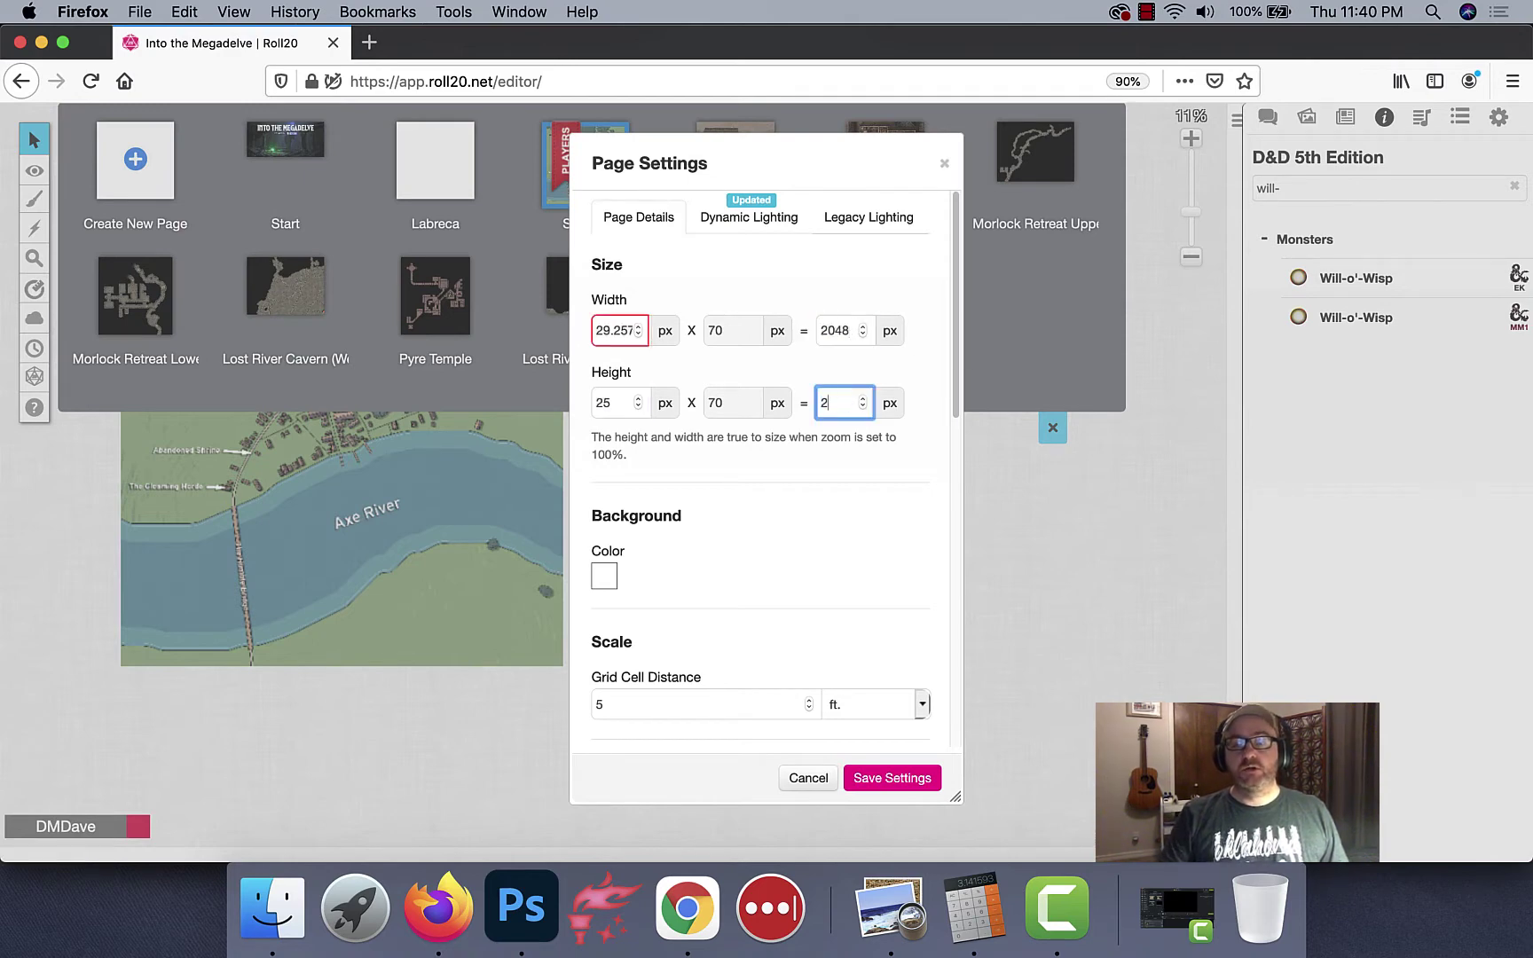
{"action": "key", "text": "ctrl+z"}
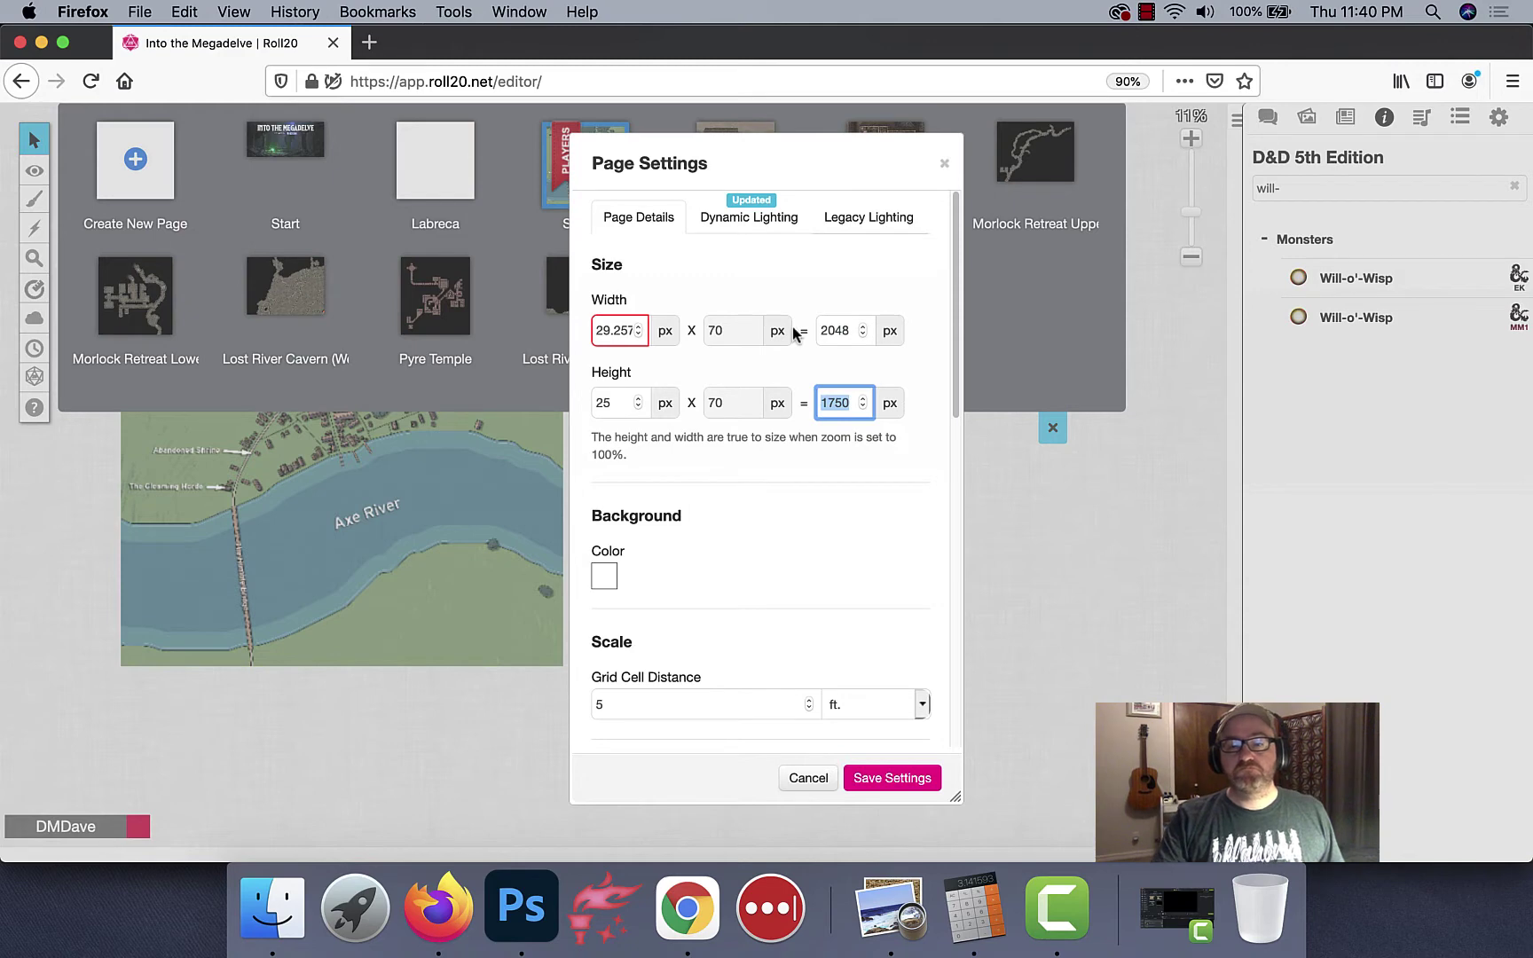
Step: Set the Labreca page's width to 1750 px and save the page settings
{"action": "left_click", "coordinate": [880, 339]}
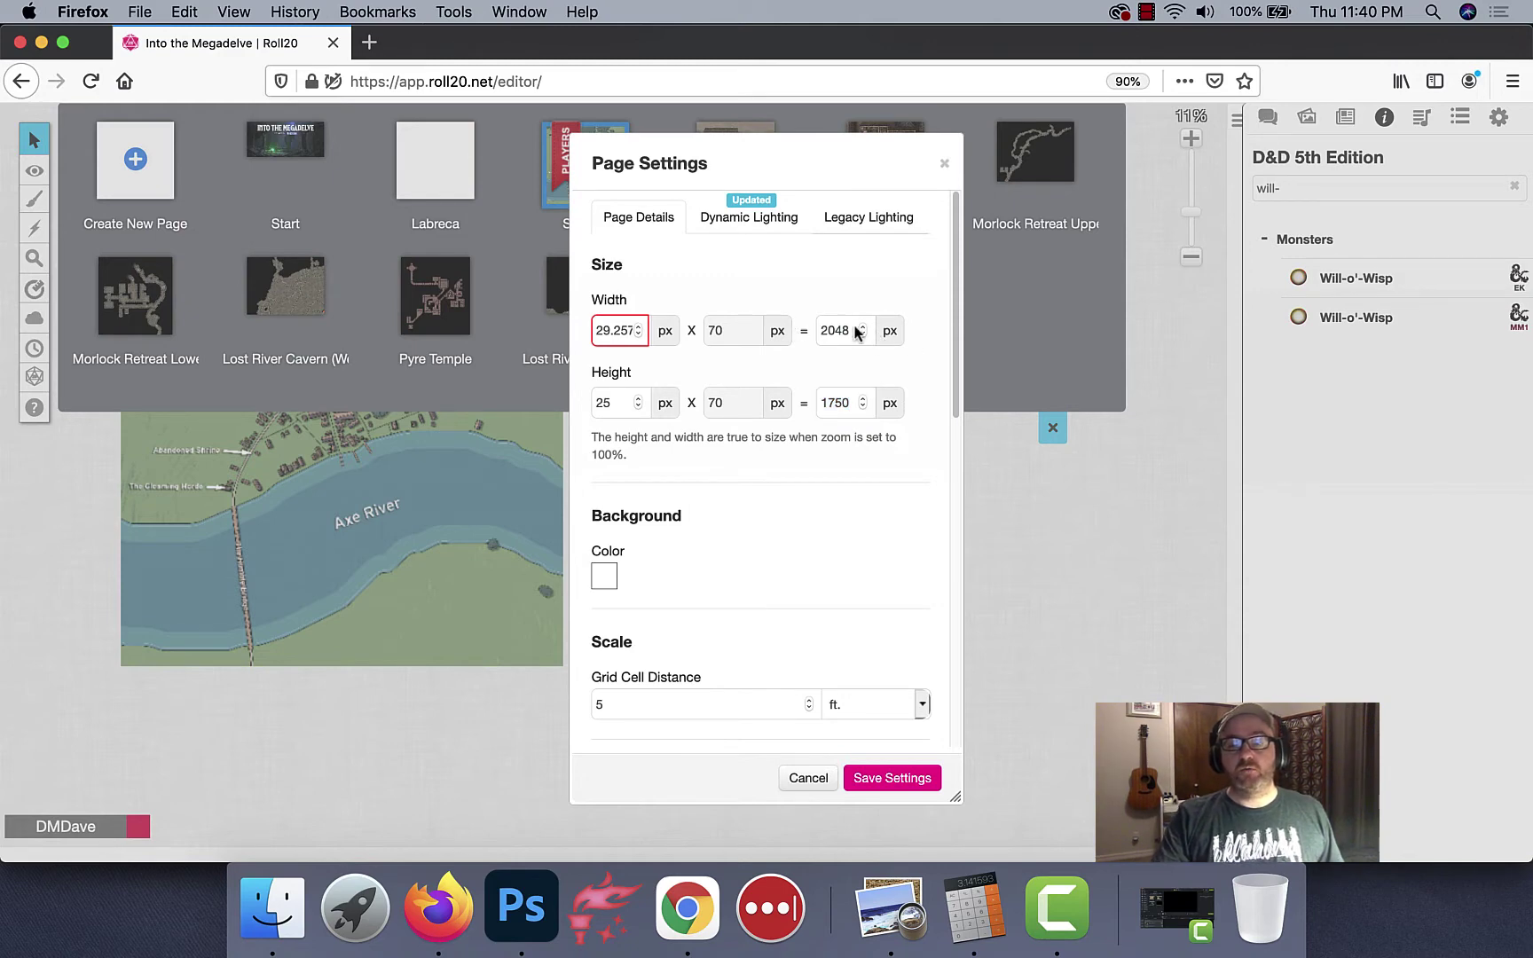
{"action": "double_click", "coordinate": [849, 337]}
{"action": "type", "text": "1750"}
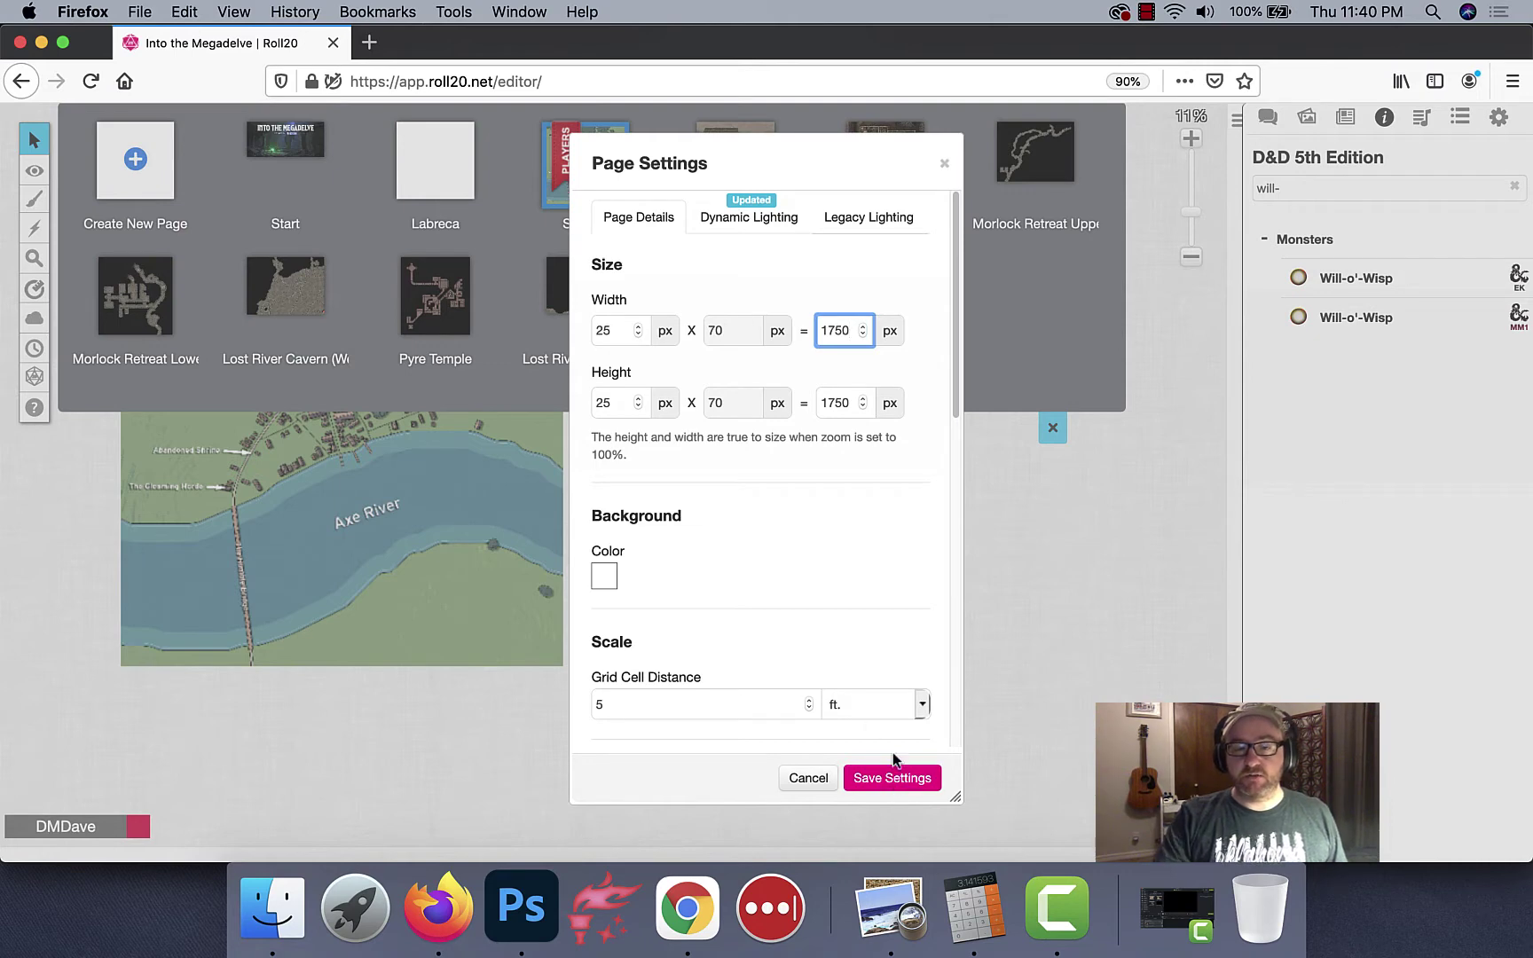
{"action": "scroll", "coordinate": [869, 627], "scroll_direction": "down", "scroll_amount": 3}
{"action": "scroll", "coordinate": [869, 627], "scroll_direction": "down", "scroll_amount": 3}
{"action": "scroll", "coordinate": [759, 643], "scroll_direction": "up", "scroll_amount": 5}
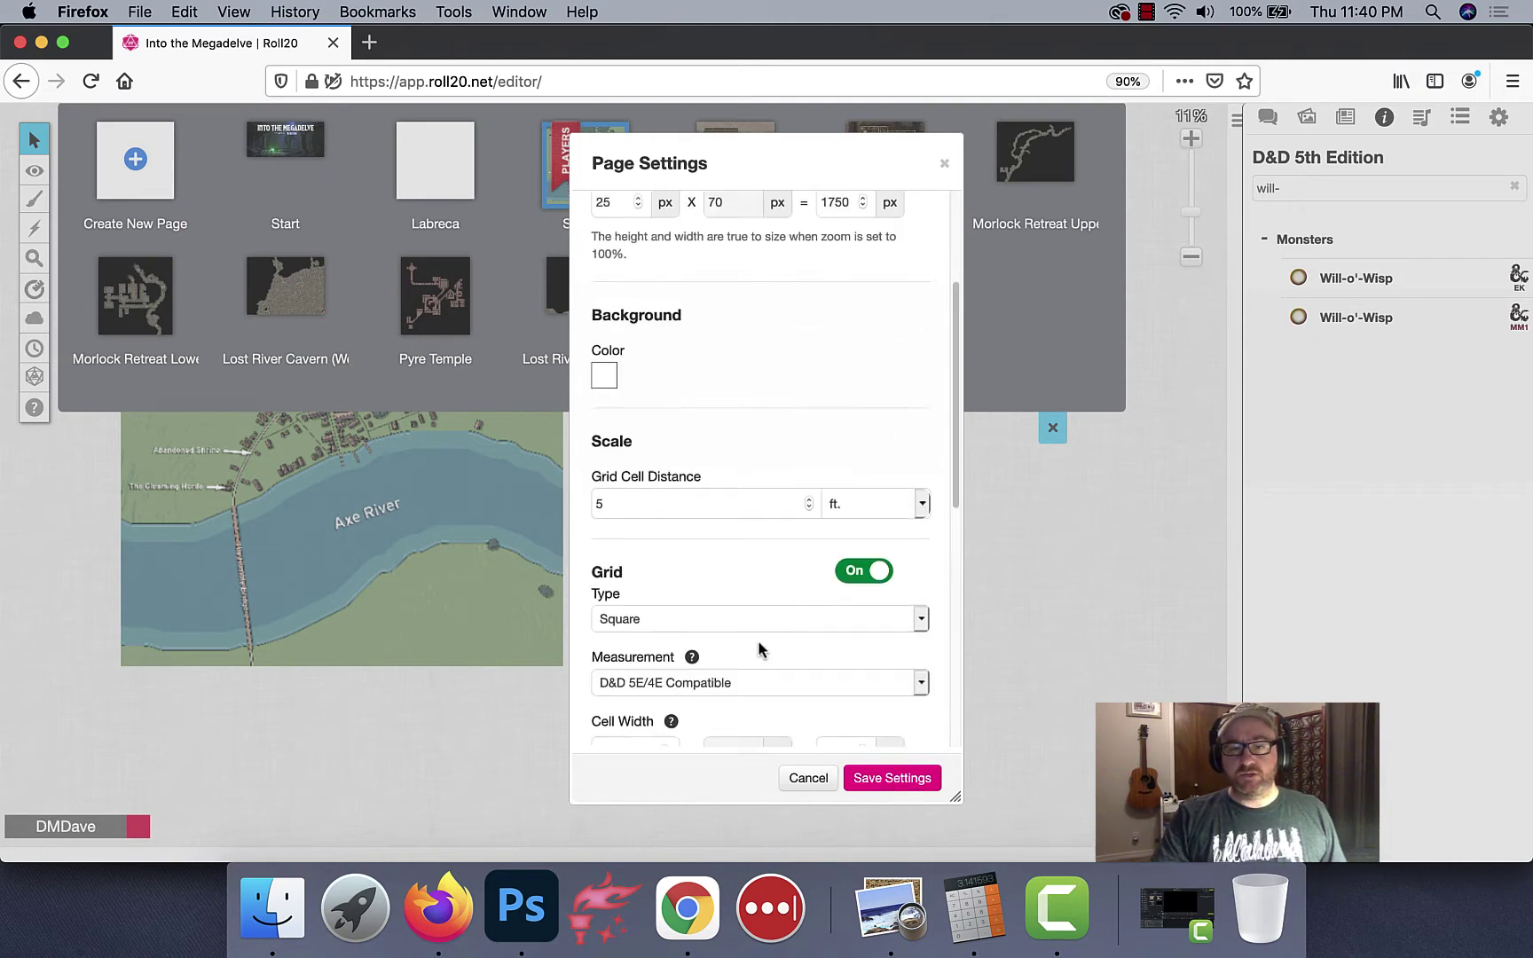
{"action": "left_click", "coordinate": [892, 778]}
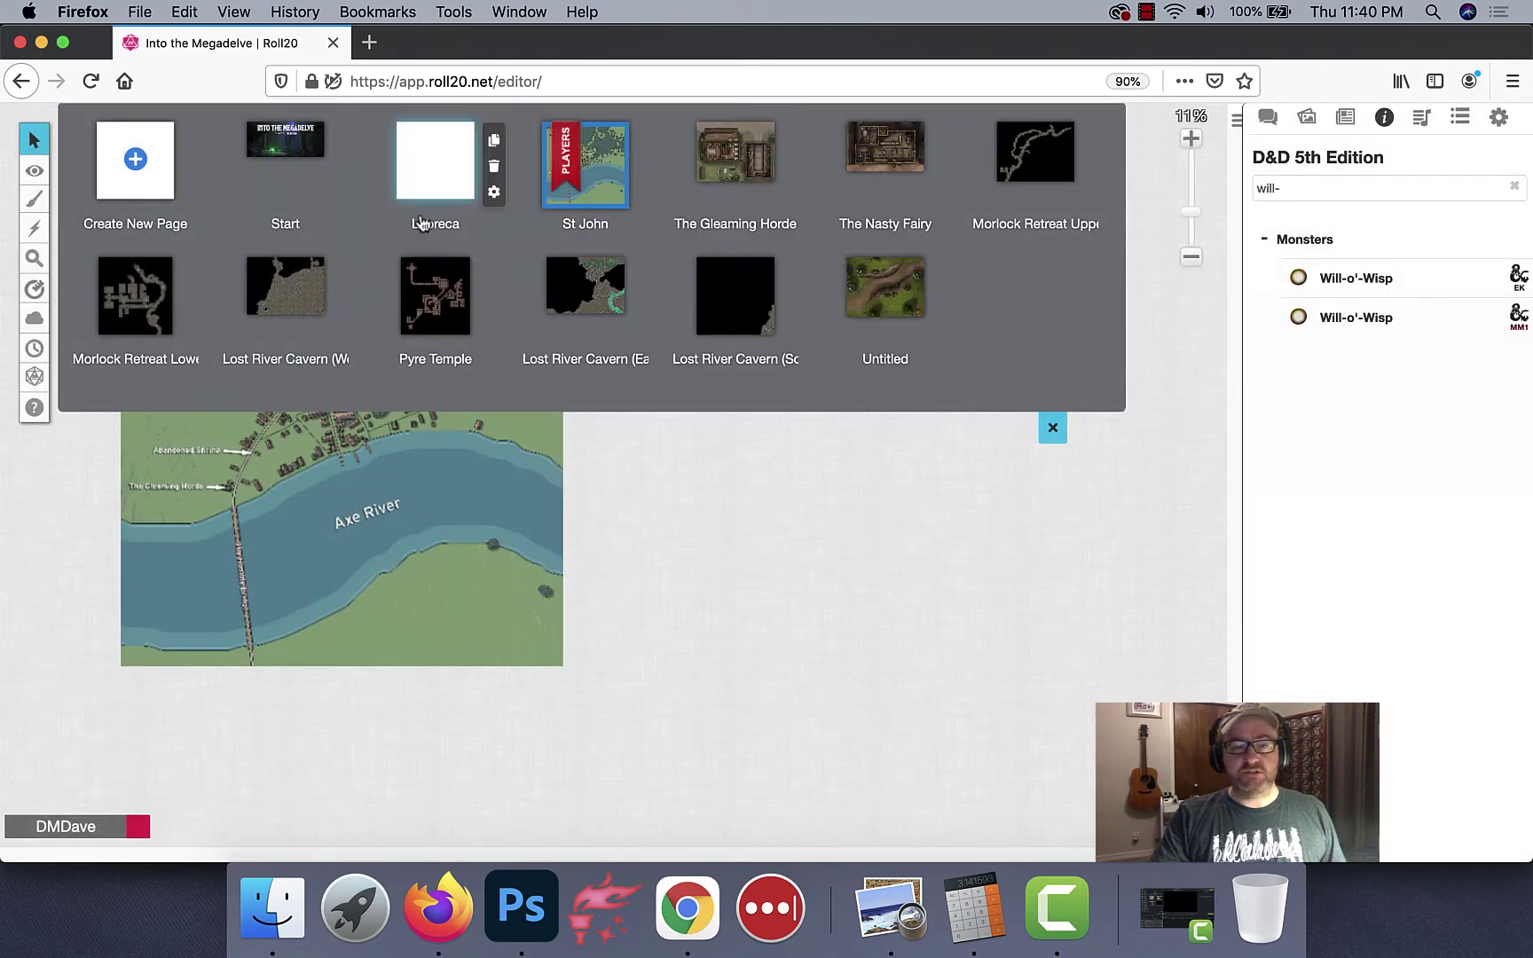
Step: Open the Labreca page and upload labreca-final.jpg from the Dyson Megadelve folder to the art library
{"action": "left_click", "coordinate": [439, 192]}
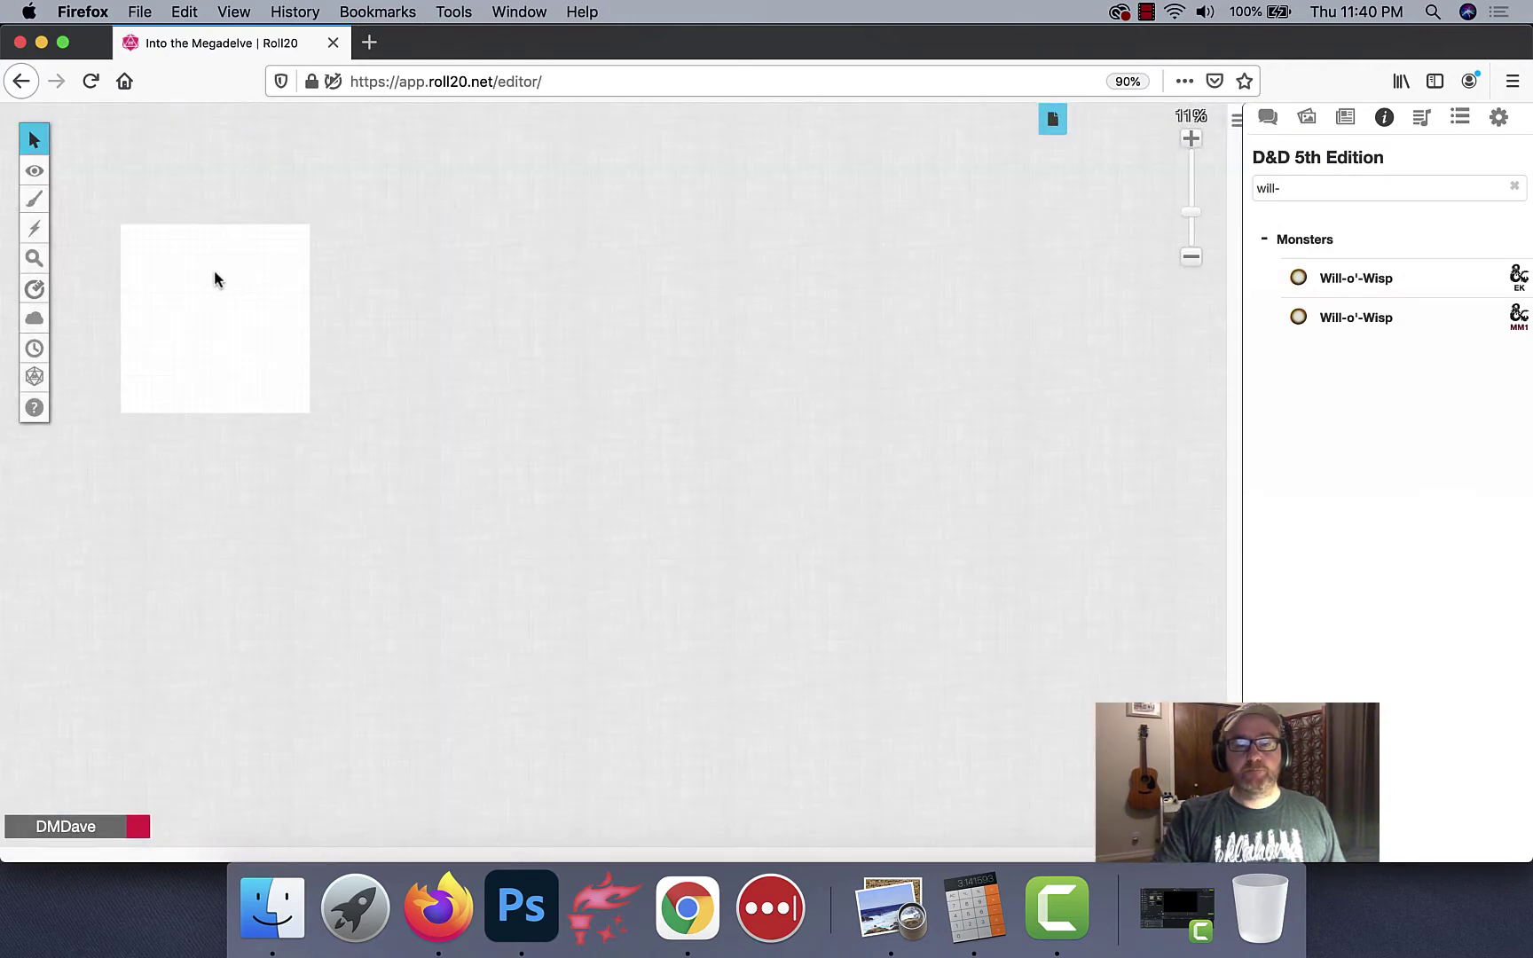
{"action": "left_click", "coordinate": [1313, 127]}
{"action": "left_click", "coordinate": [1314, 126]}
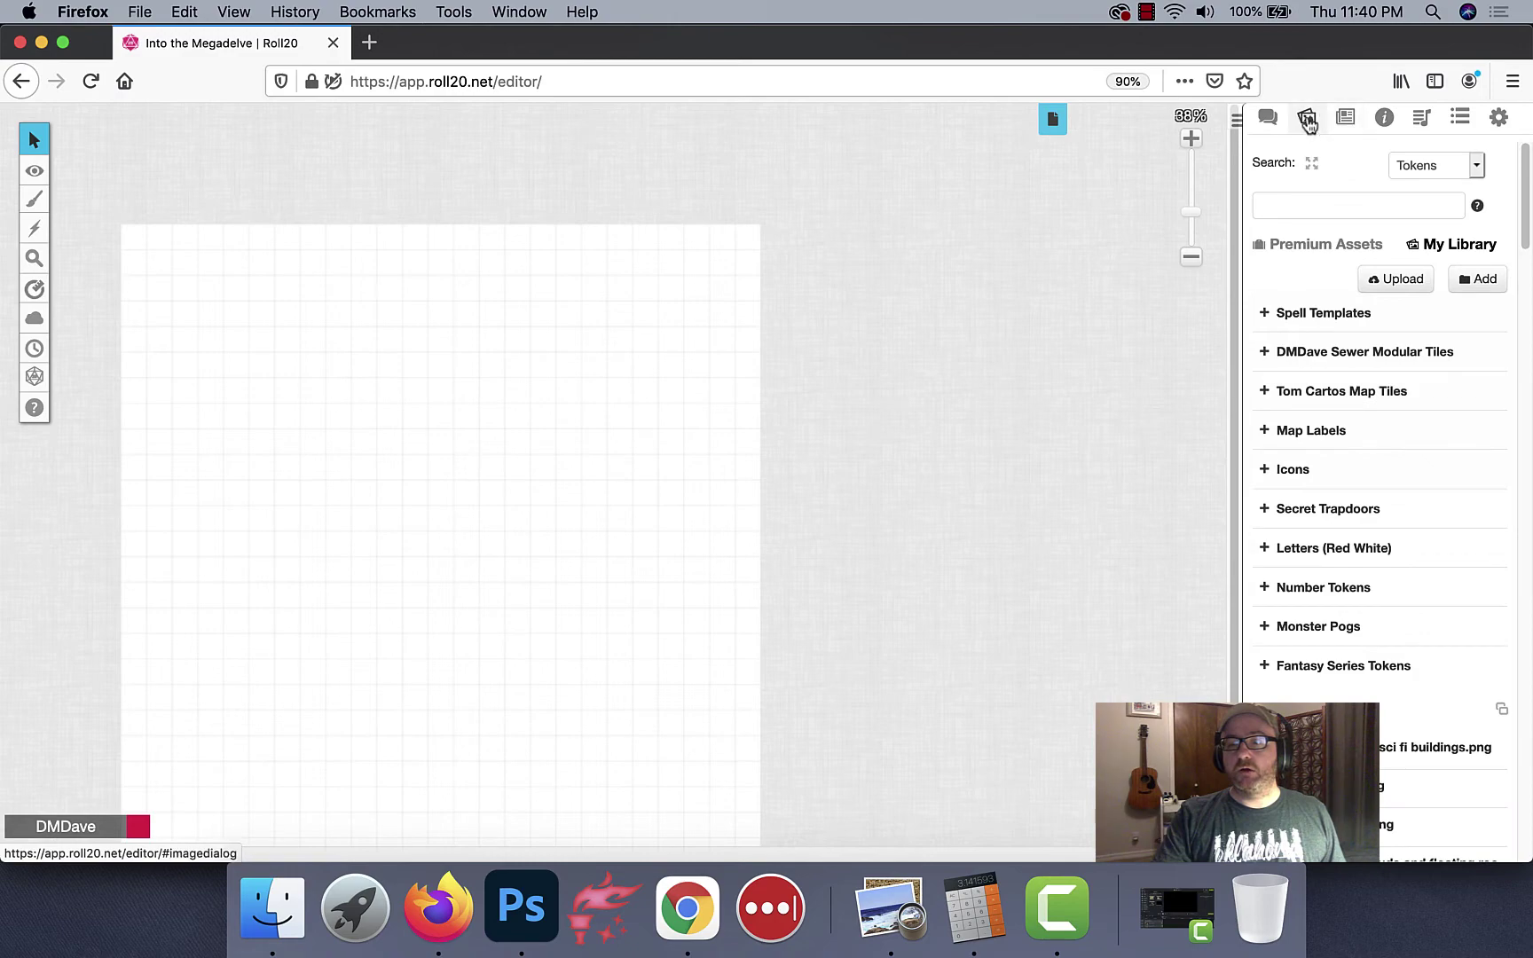
{"action": "left_click", "coordinate": [1394, 282]}
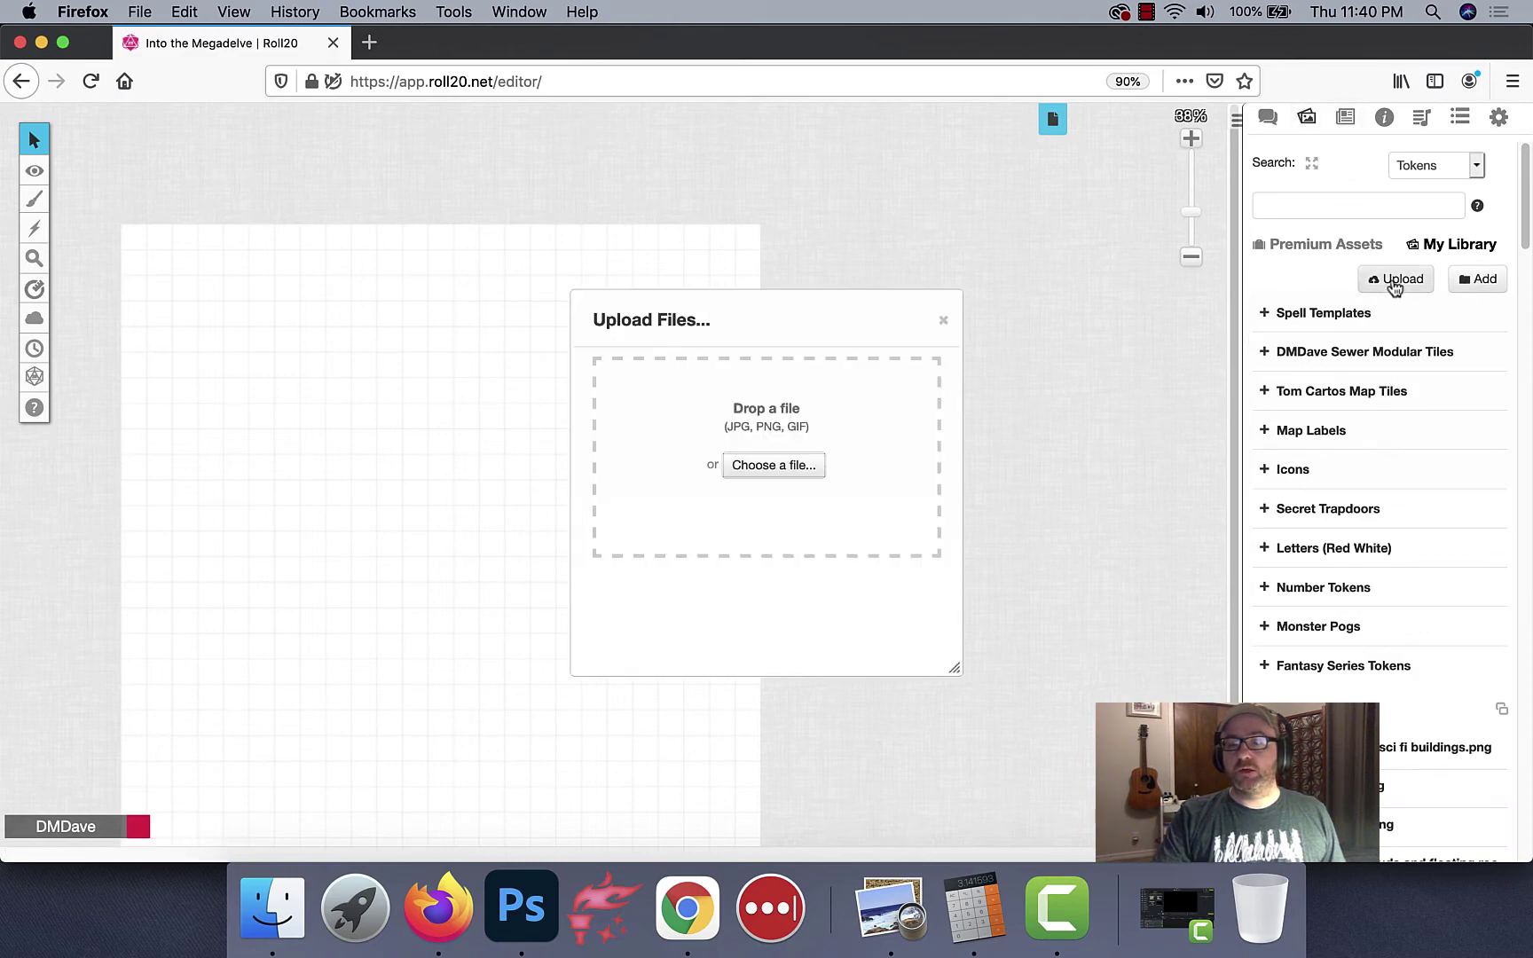
{"action": "left_click", "coordinate": [788, 479]}
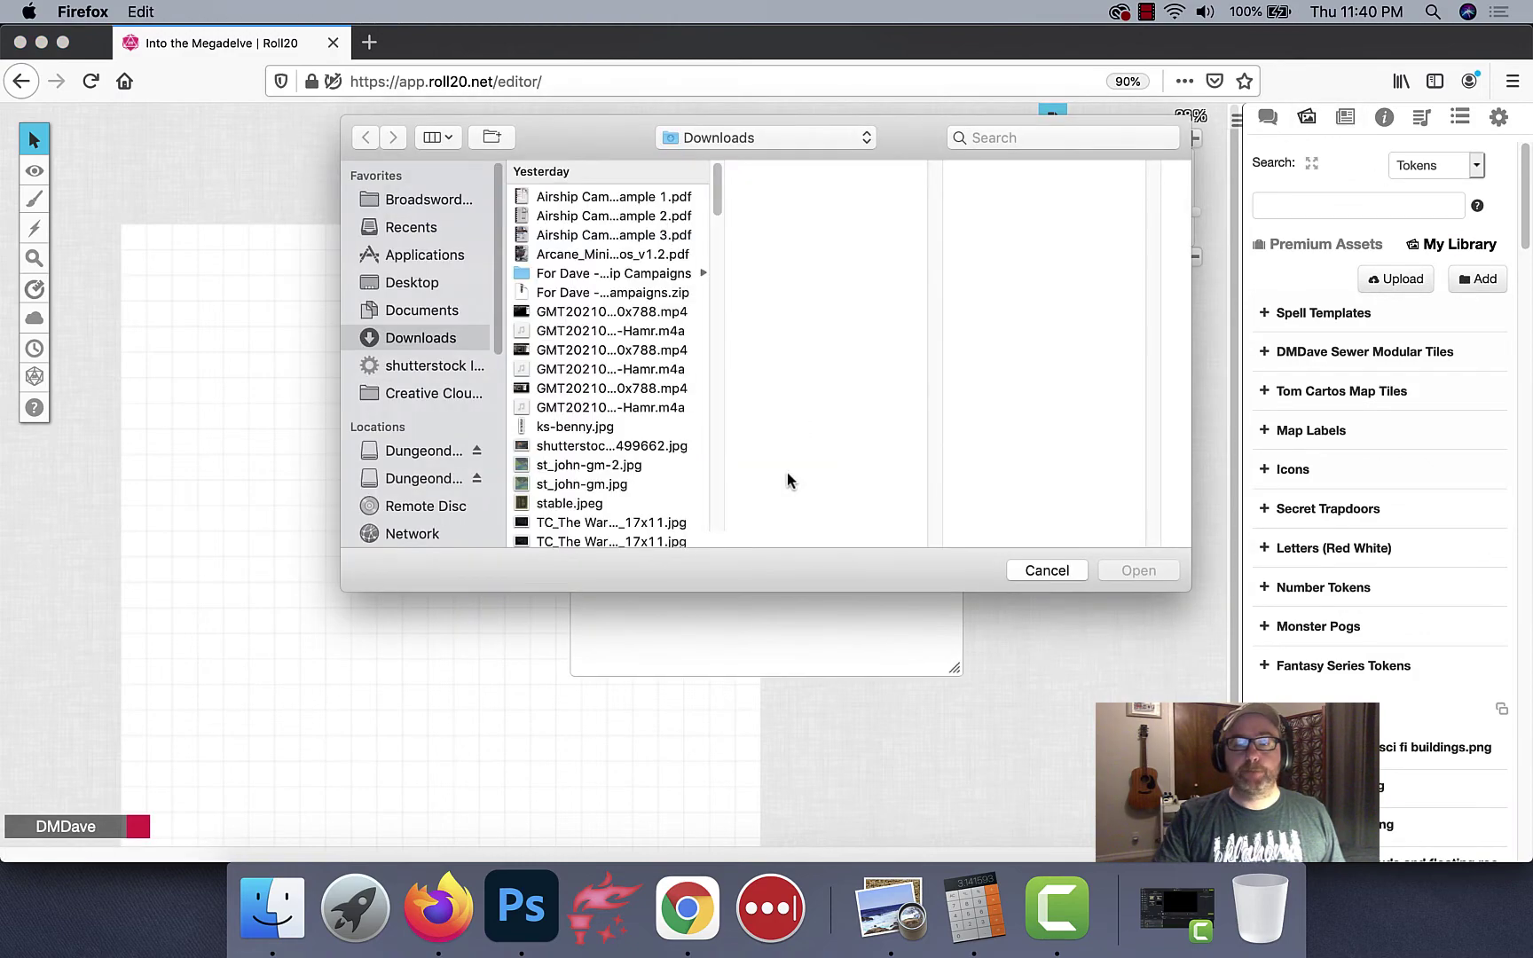
{"action": "left_click", "coordinate": [767, 137]}
{"action": "left_click", "coordinate": [757, 279]}
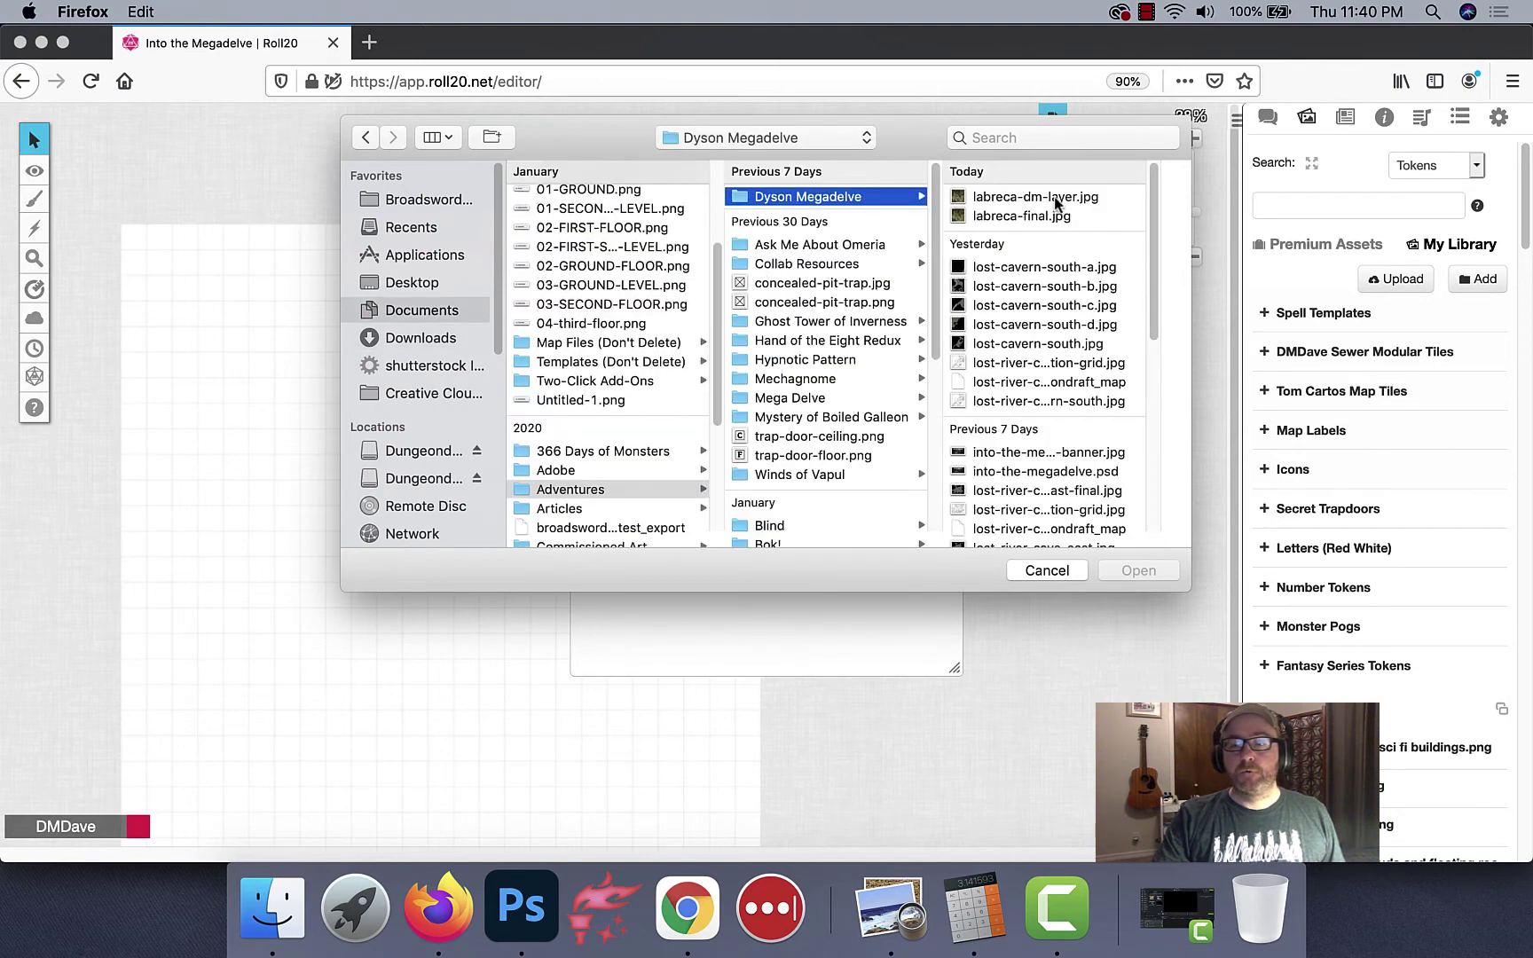
{"action": "left_click", "coordinate": [1029, 216]}
{"action": "key", "text": "Return"}
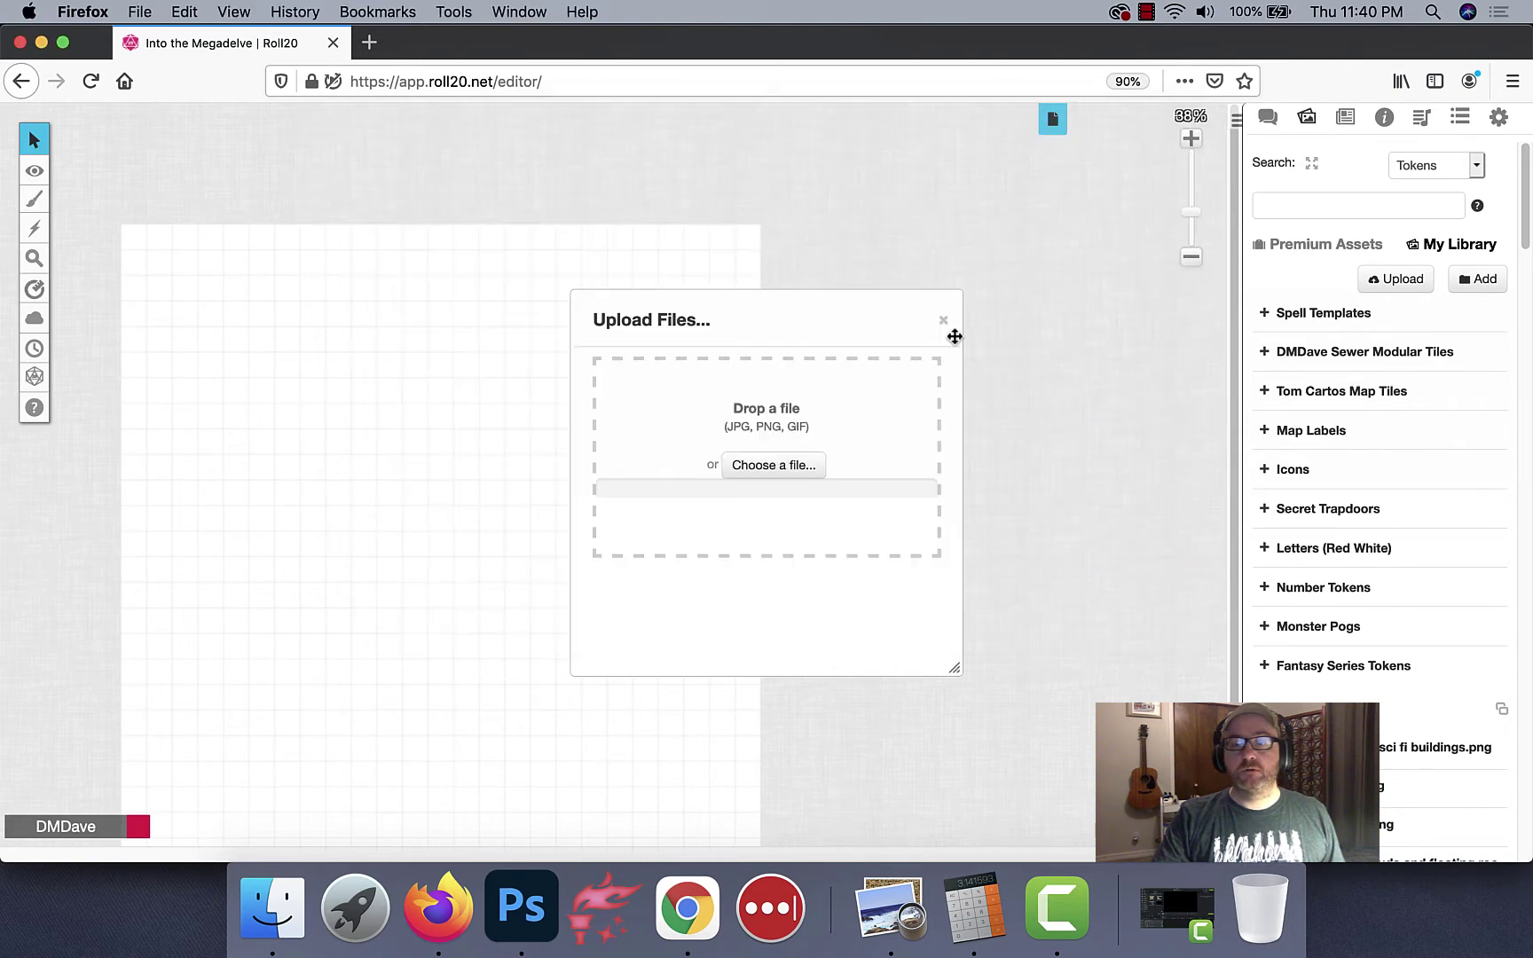
Step: Upload labreca-dm-layer.jpg to the art library and close the upload dialog
{"action": "left_click", "coordinate": [777, 463]}
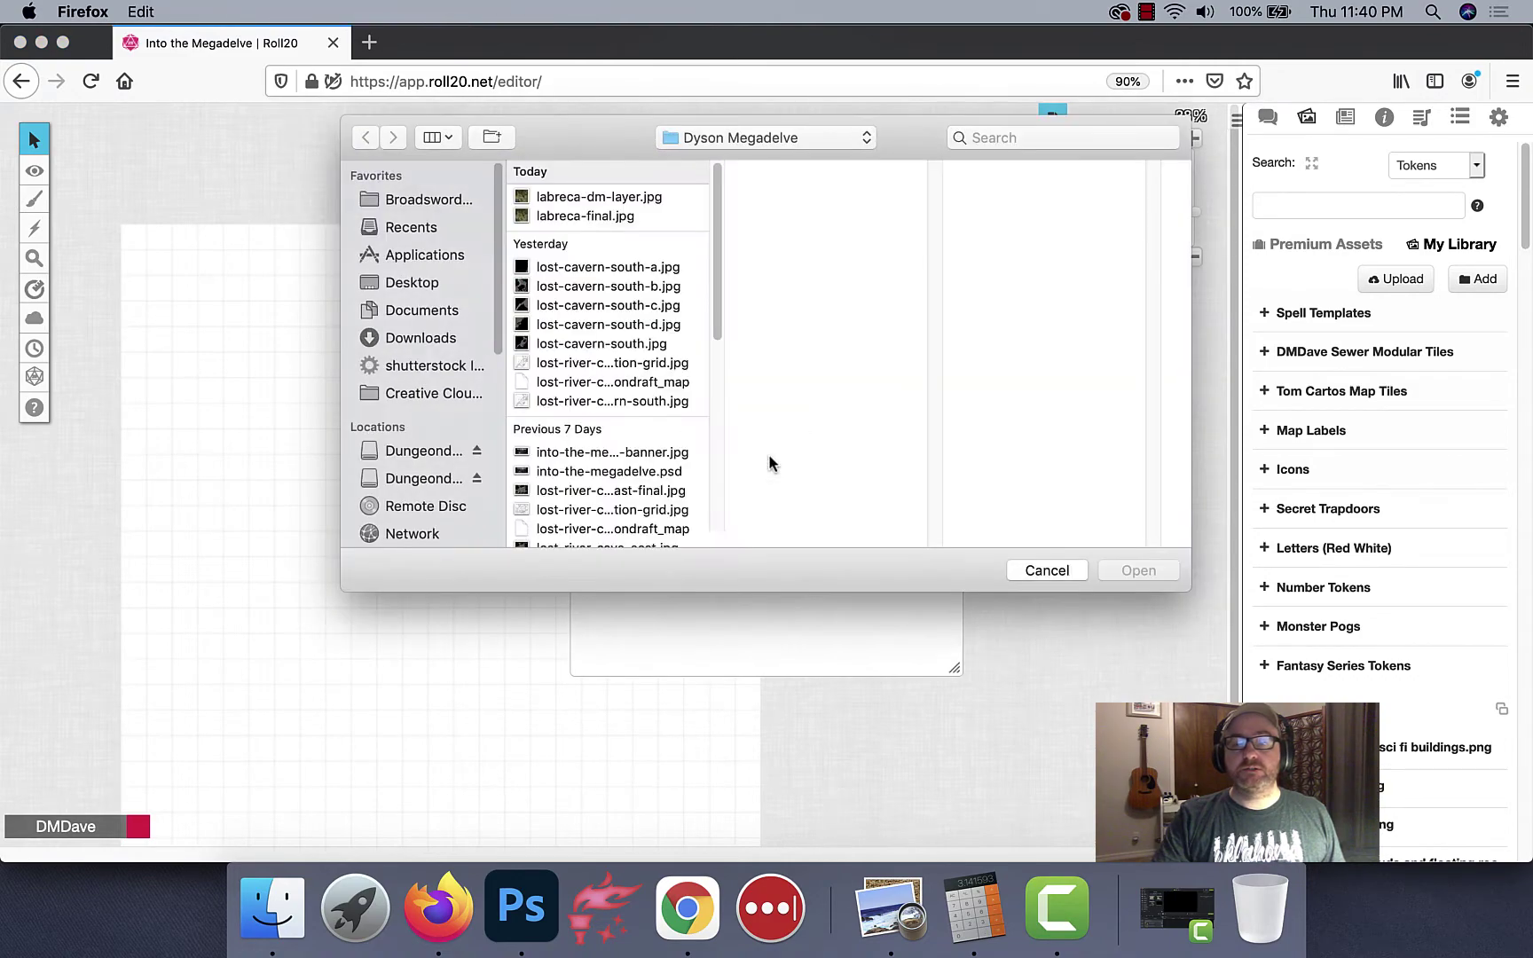
{"action": "left_click", "coordinate": [609, 197]}
{"action": "key", "text": "Return"}
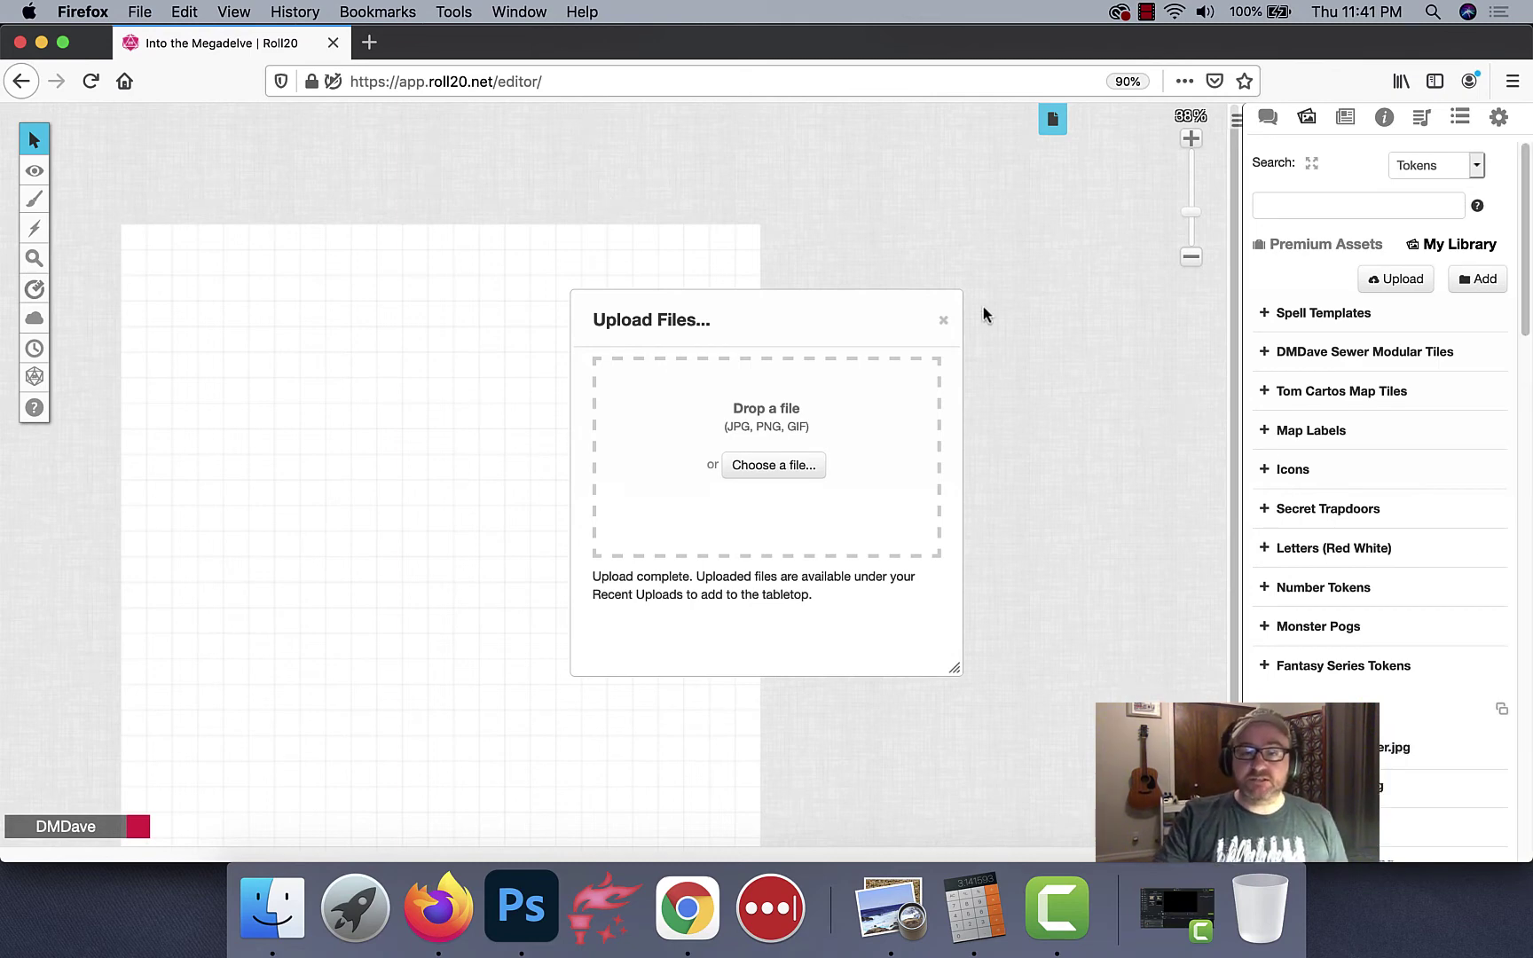
{"action": "left_click", "coordinate": [944, 320]}
Step: Switch to the Map & Background layer and place labreca-final.jpg near the upper-left corner of the Labreca page
{"action": "scroll", "coordinate": [612, 420], "scroll_direction": "down", "scroll_amount": 2}
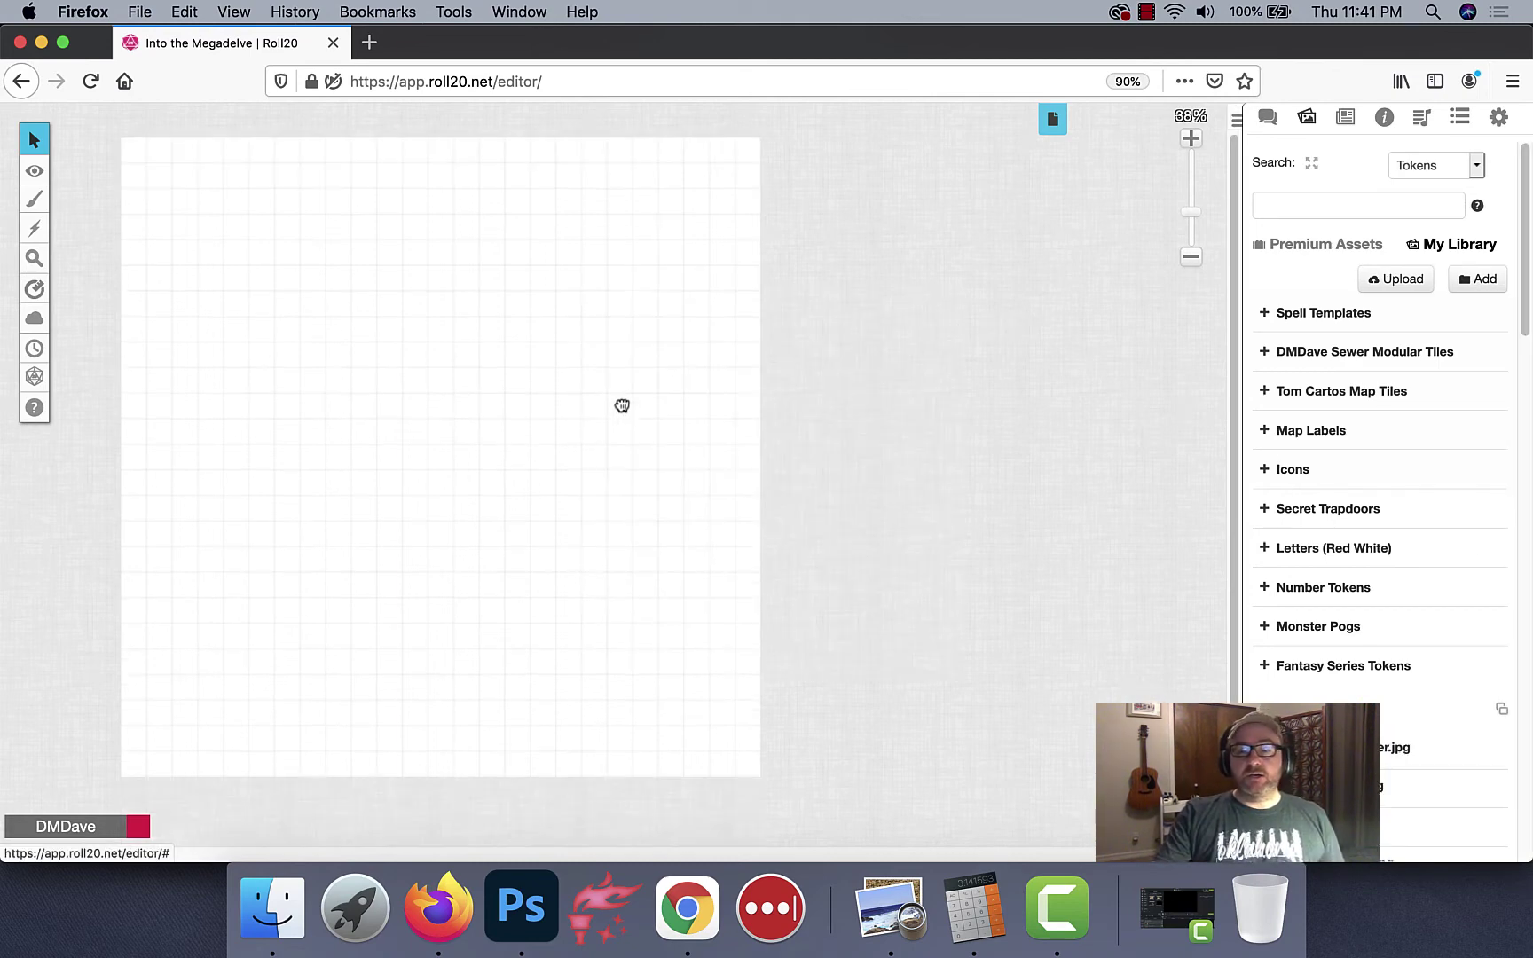
{"action": "mouse_move", "coordinate": [34, 170]}
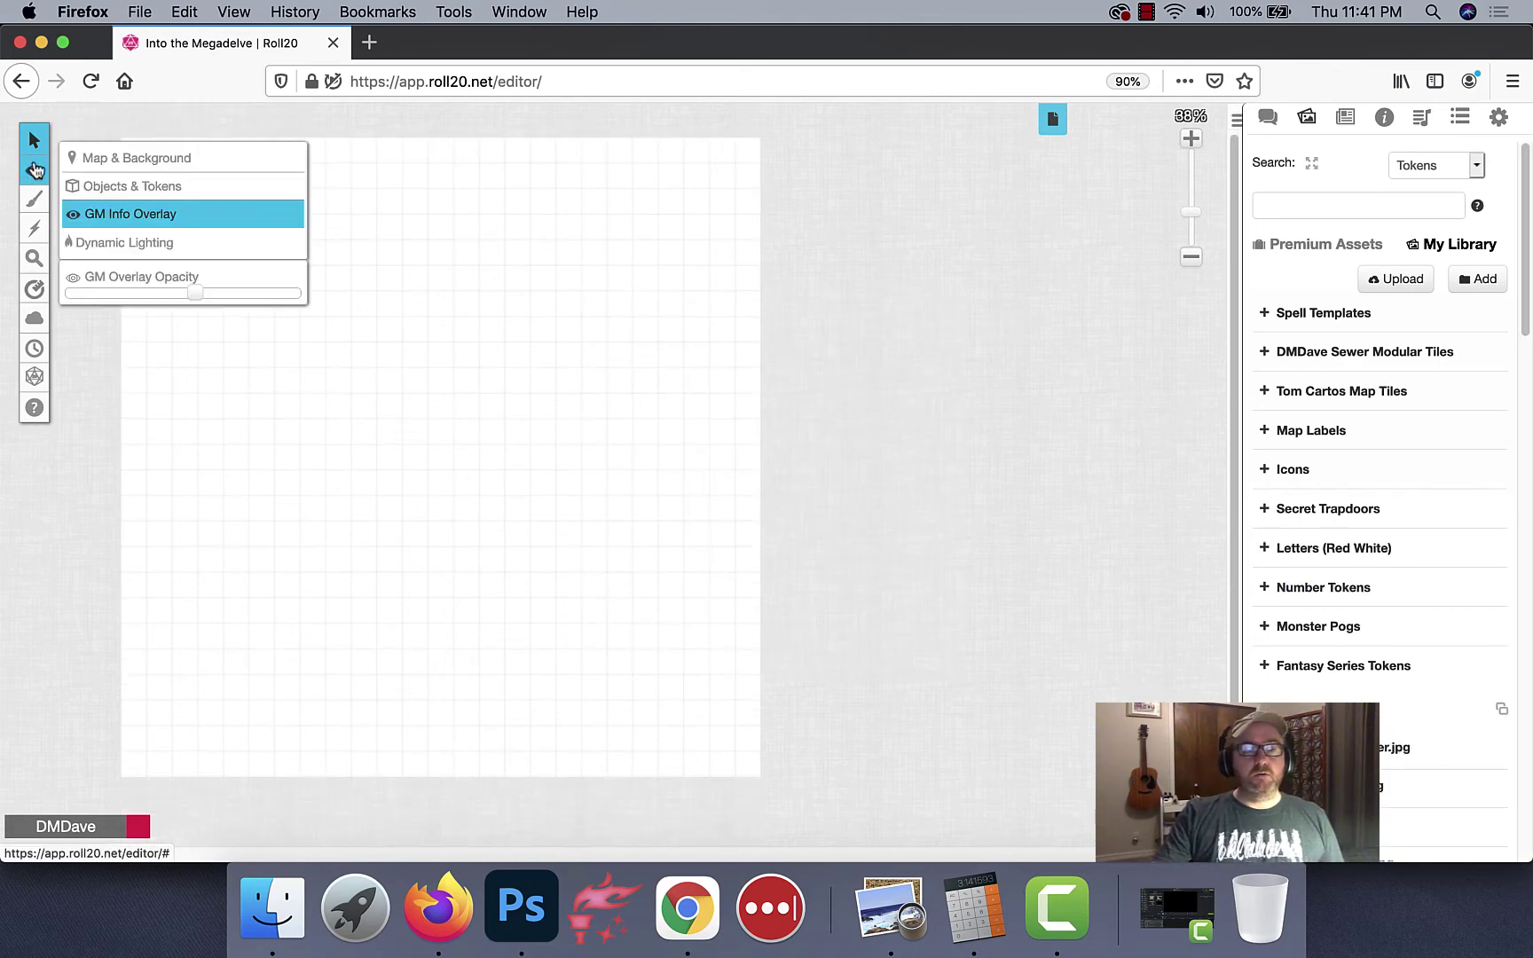
{"action": "left_click", "coordinate": [107, 158]}
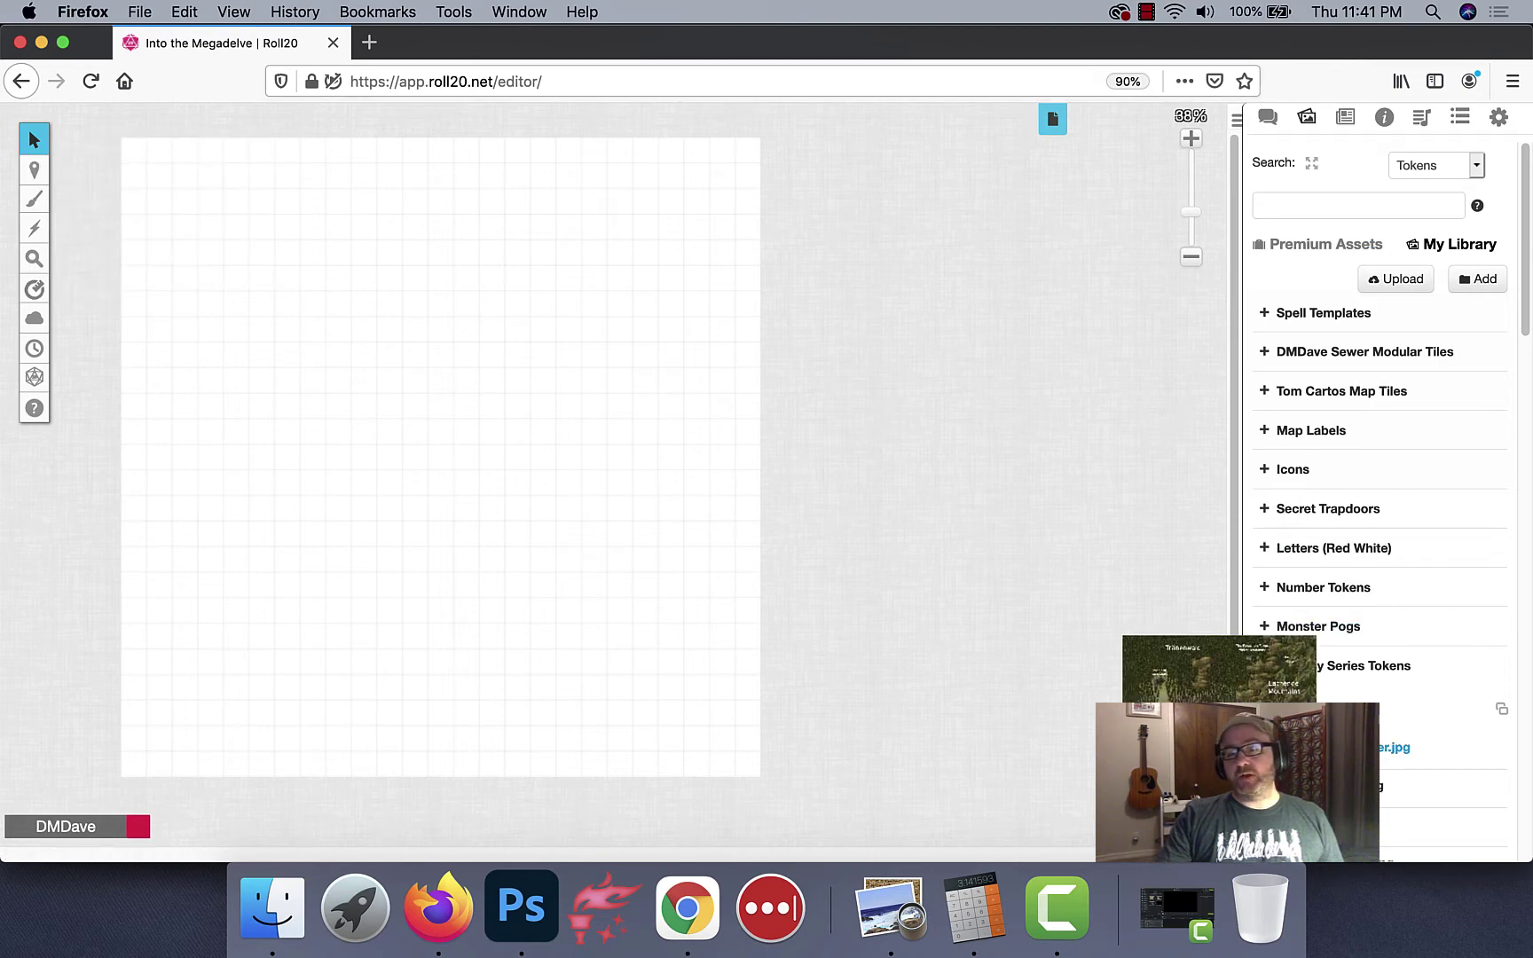
{"action": "left_click_drag", "start_coordinate": [1179, 697], "coordinate": [256, 232]}
Step: Set the player map image's dimensions to 25 by 25 units so it fills the page
{"action": "right_click", "coordinate": [252, 218]}
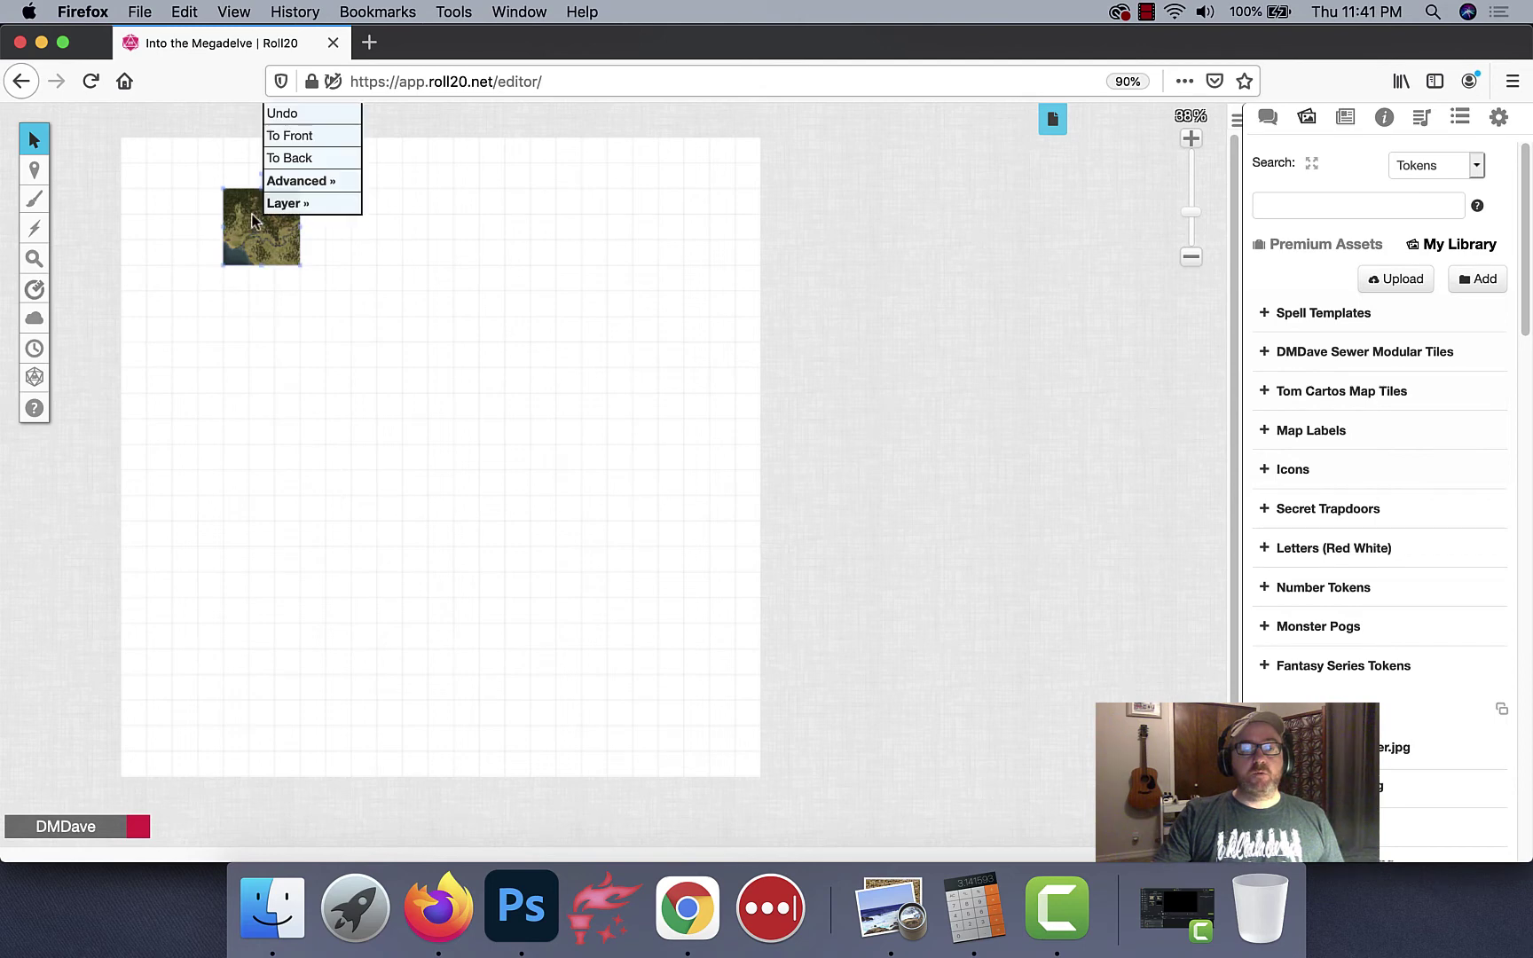
{"action": "mouse_move", "coordinate": [302, 182]}
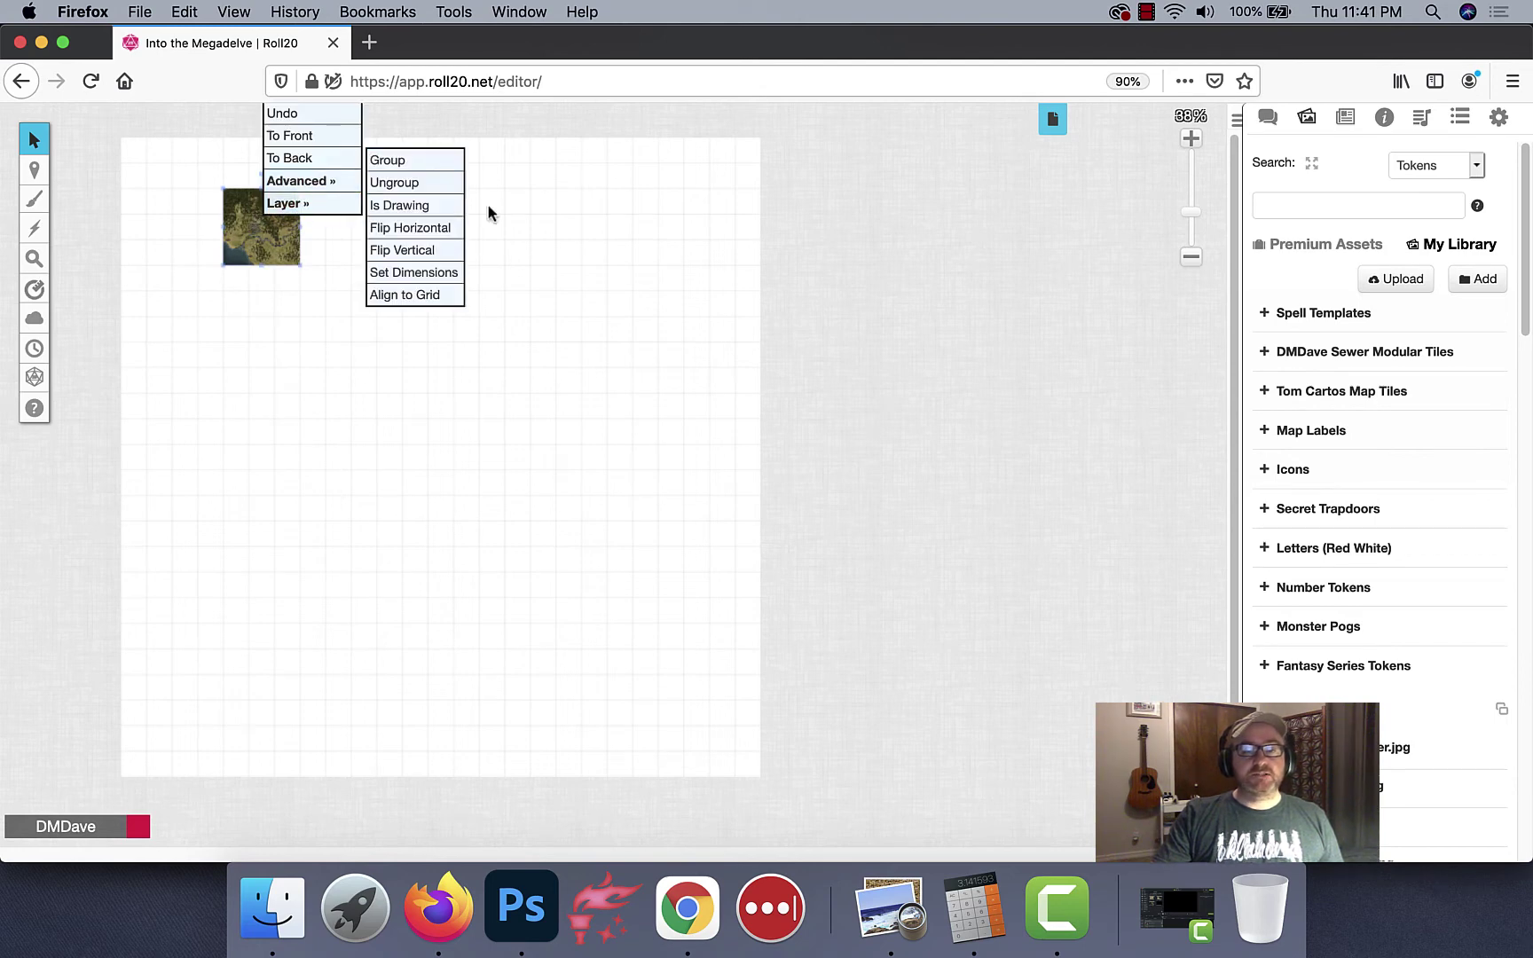
{"action": "left_click", "coordinate": [391, 275]}
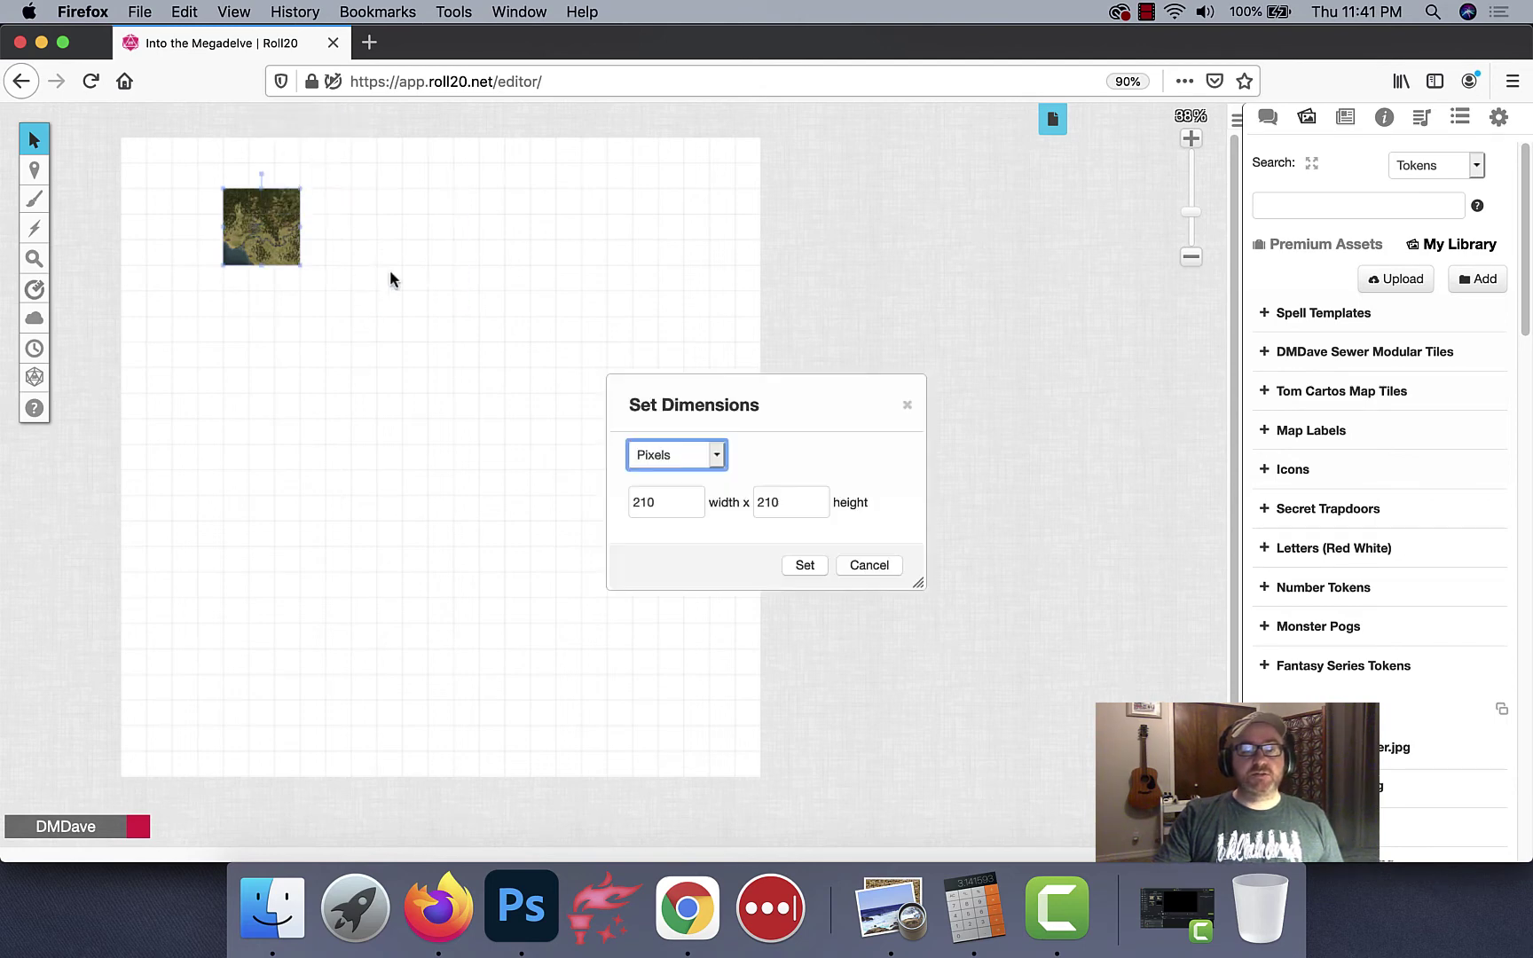
{"action": "left_click", "coordinate": [683, 455]}
{"action": "left_click", "coordinate": [672, 472]}
{"action": "double_click", "coordinate": [652, 502]}
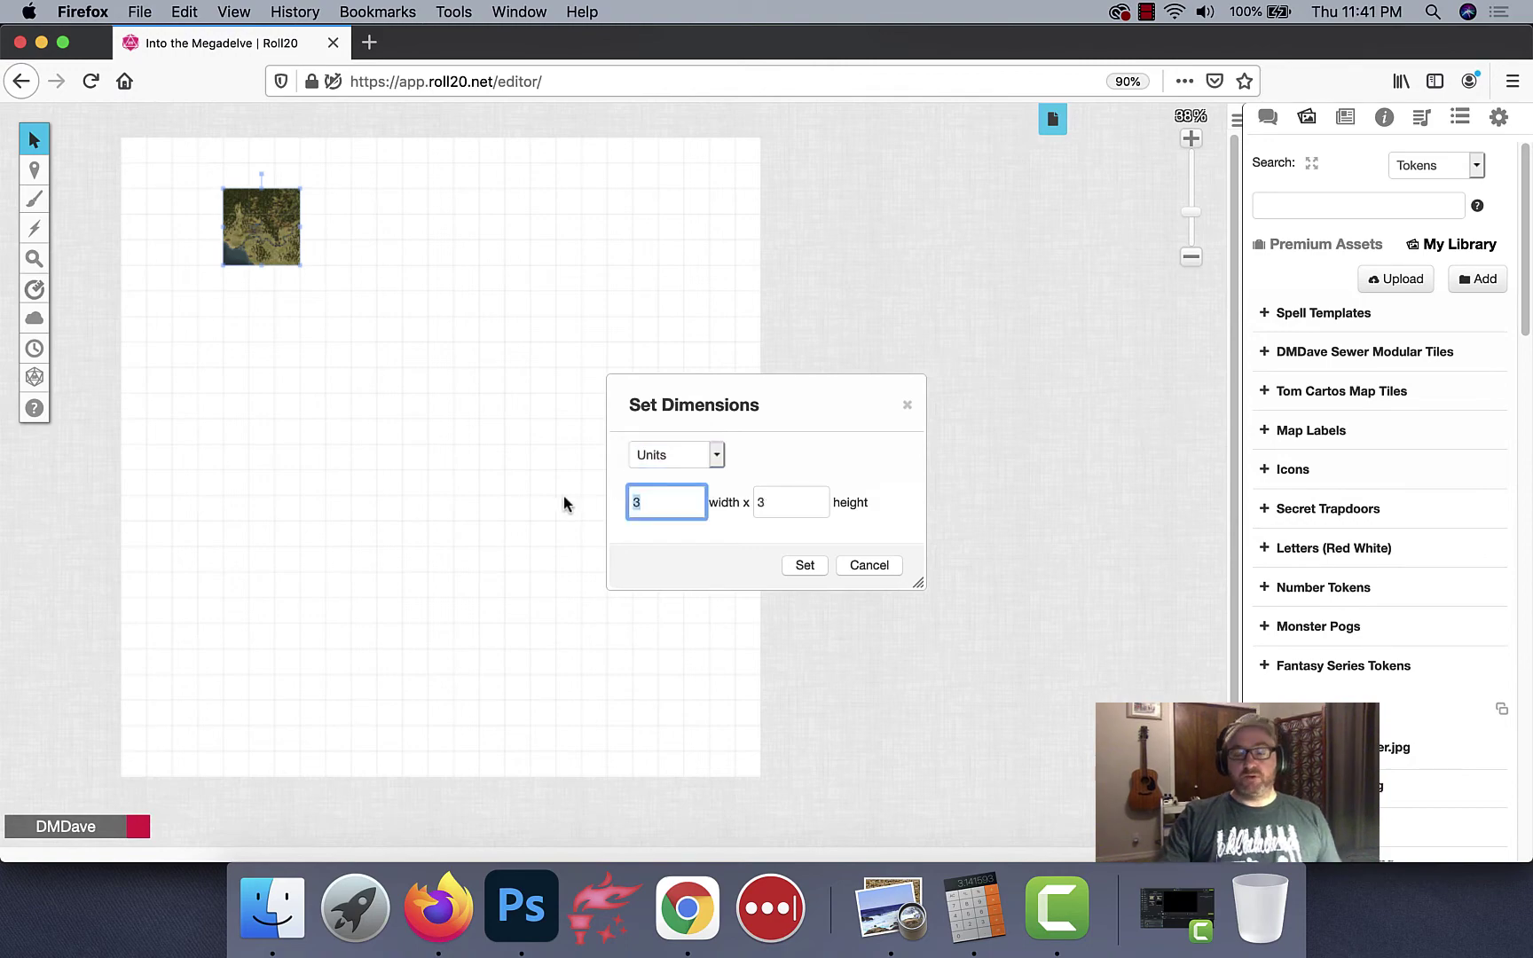
{"action": "type", "text": "25"}
{"action": "key", "text": "Tab"}
{"action": "type", "text": "25"}
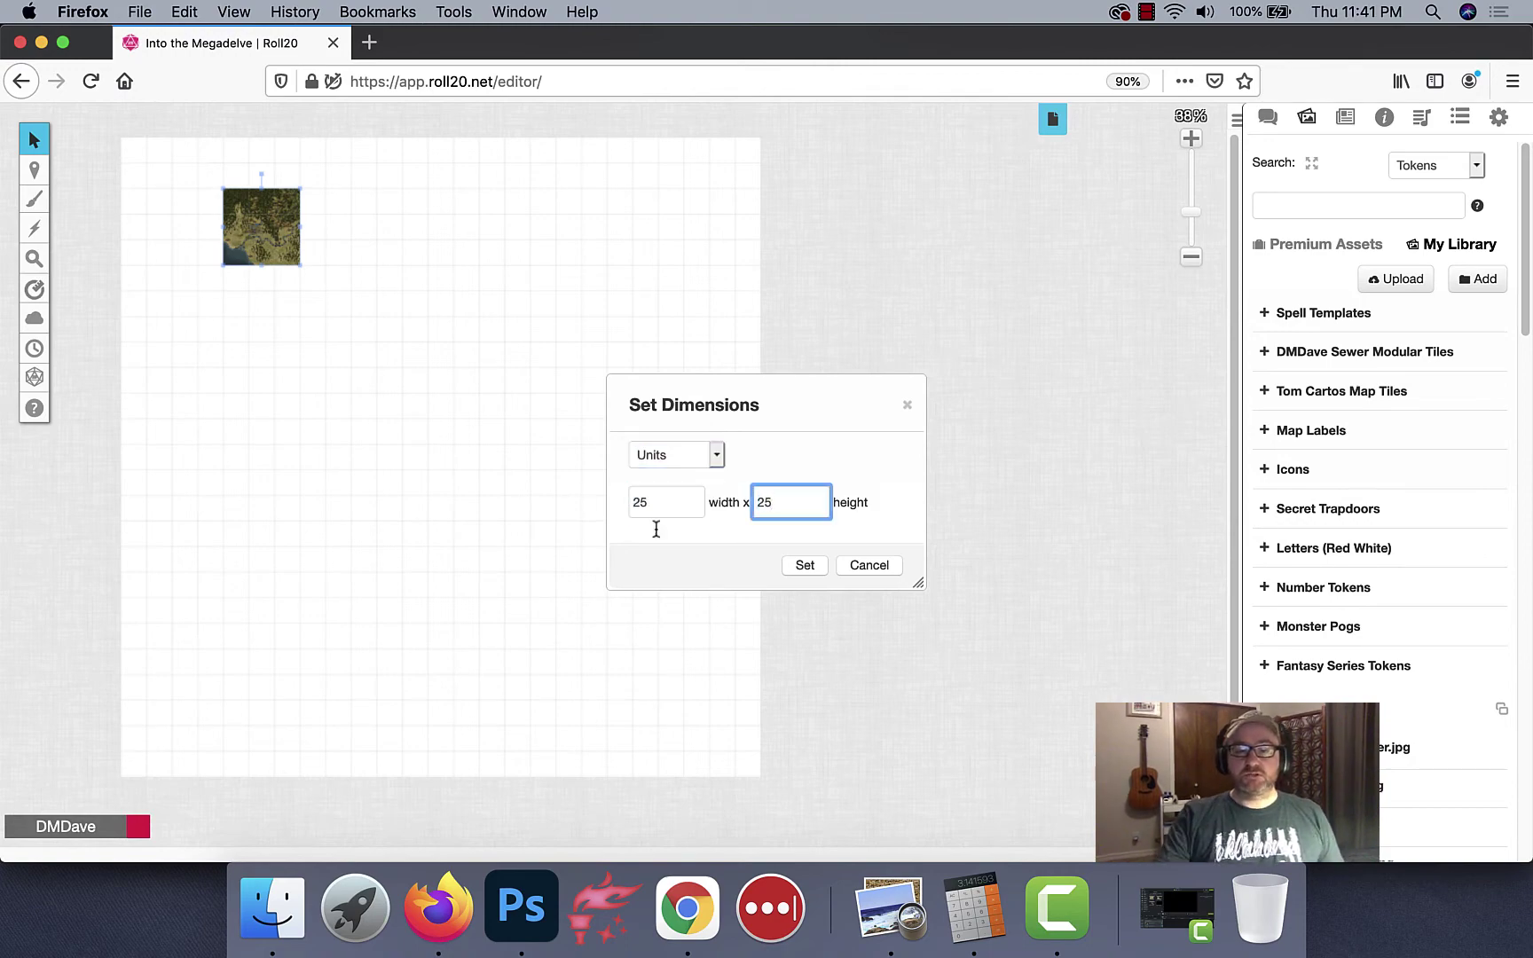
{"action": "left_click", "coordinate": [805, 566]}
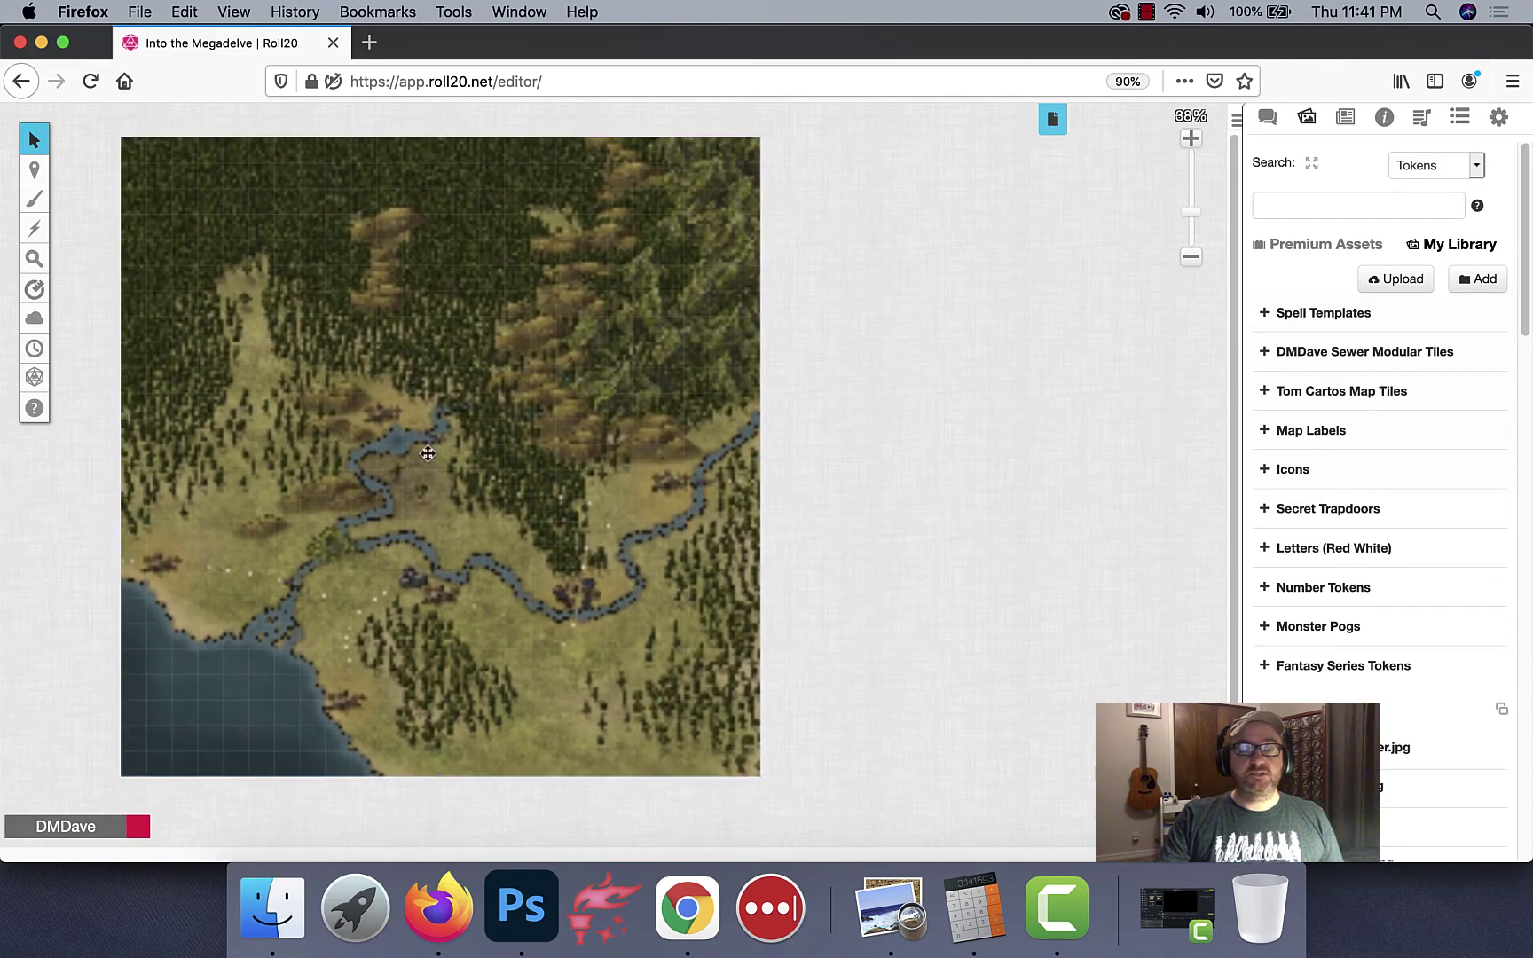
Step: Switch to the GM Info Overlay layer and place labreca-dm-layer.jpg over the player map
{"action": "scroll", "coordinate": [428, 455], "scroll_direction": "down", "scroll_amount": 3}
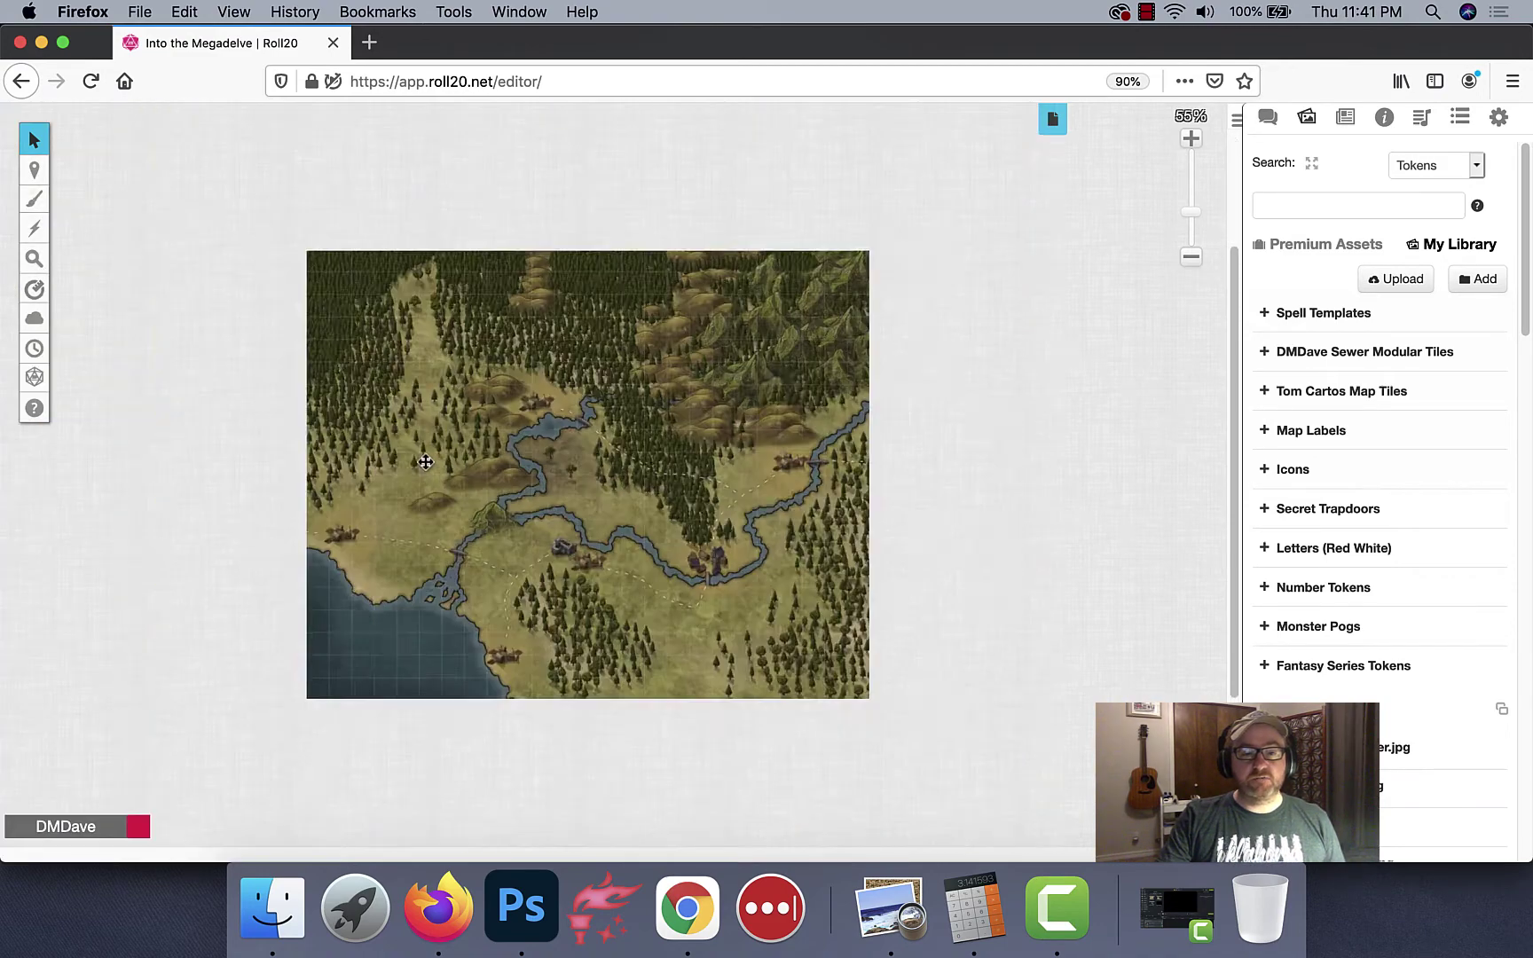
{"action": "scroll", "coordinate": [426, 462], "scroll_direction": "up", "scroll_amount": 3}
{"action": "scroll", "coordinate": [483, 358], "scroll_direction": "up", "scroll_amount": 2}
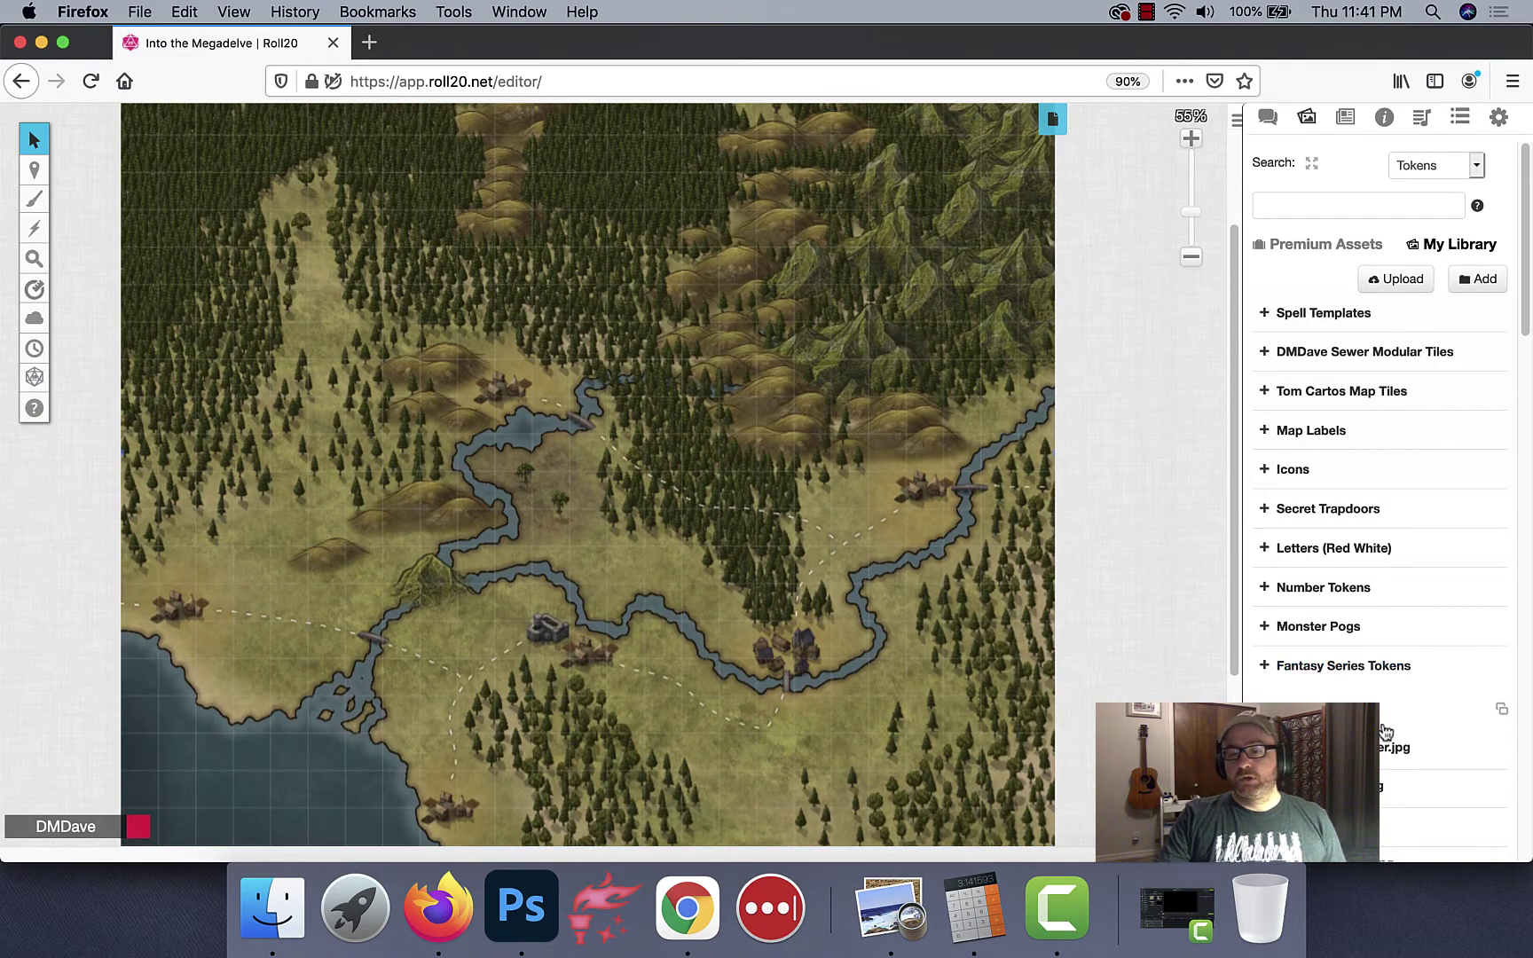
{"action": "mouse_move", "coordinate": [1393, 747]}
{"action": "left_click_drag", "start_coordinate": [1393, 747], "coordinate": [1481, 716]}
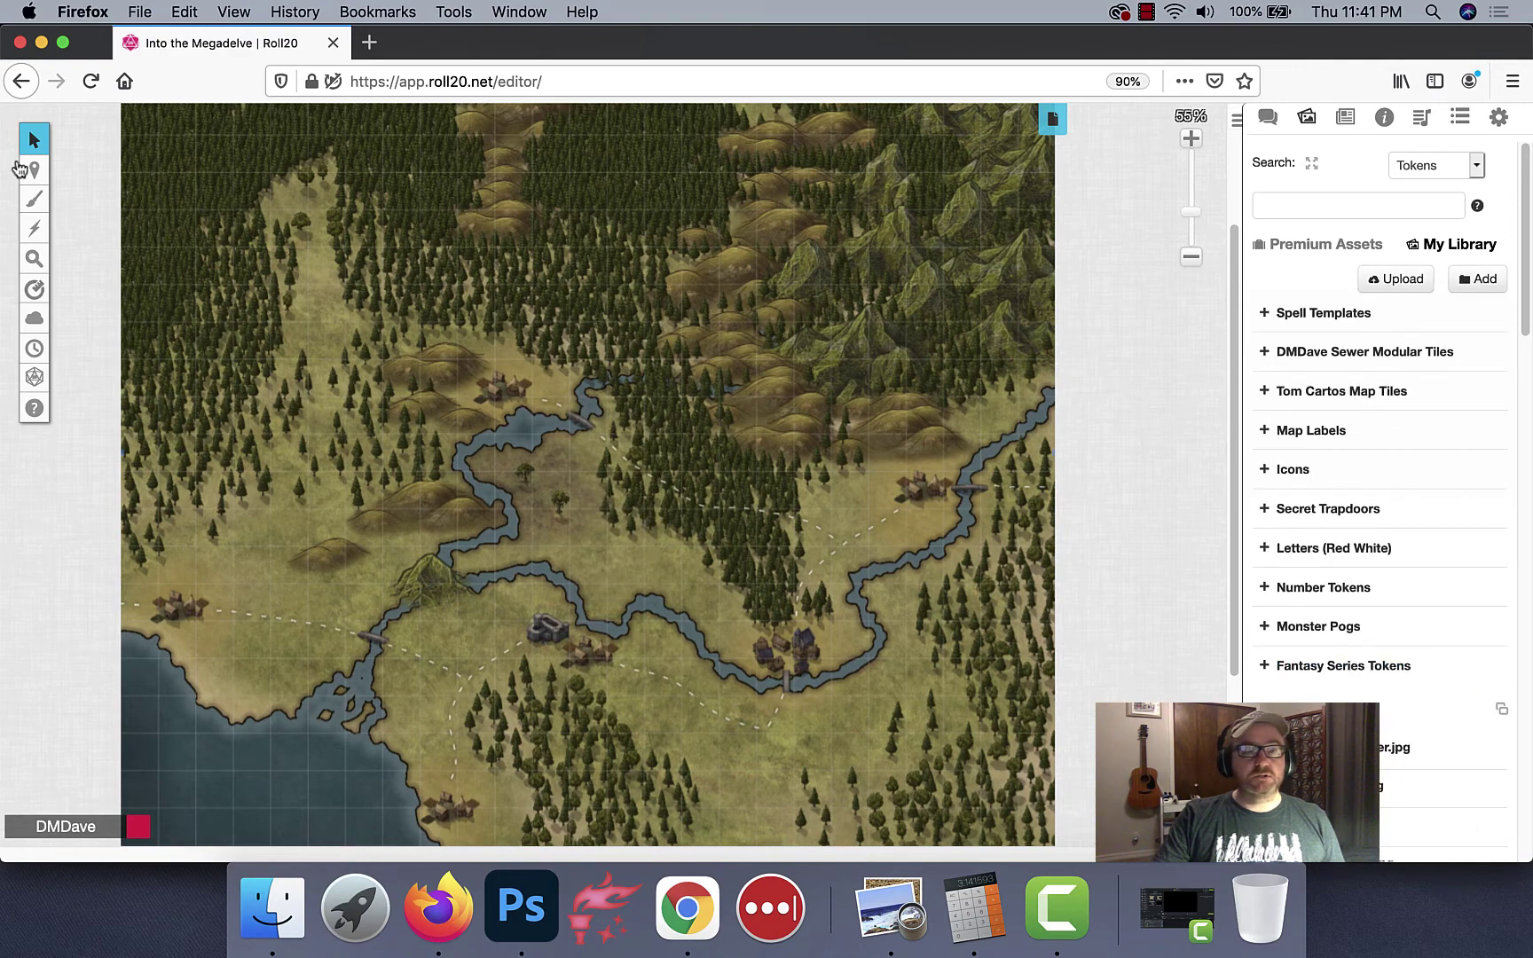
{"action": "mouse_move", "coordinate": [34, 169]}
{"action": "left_click", "coordinate": [125, 220]}
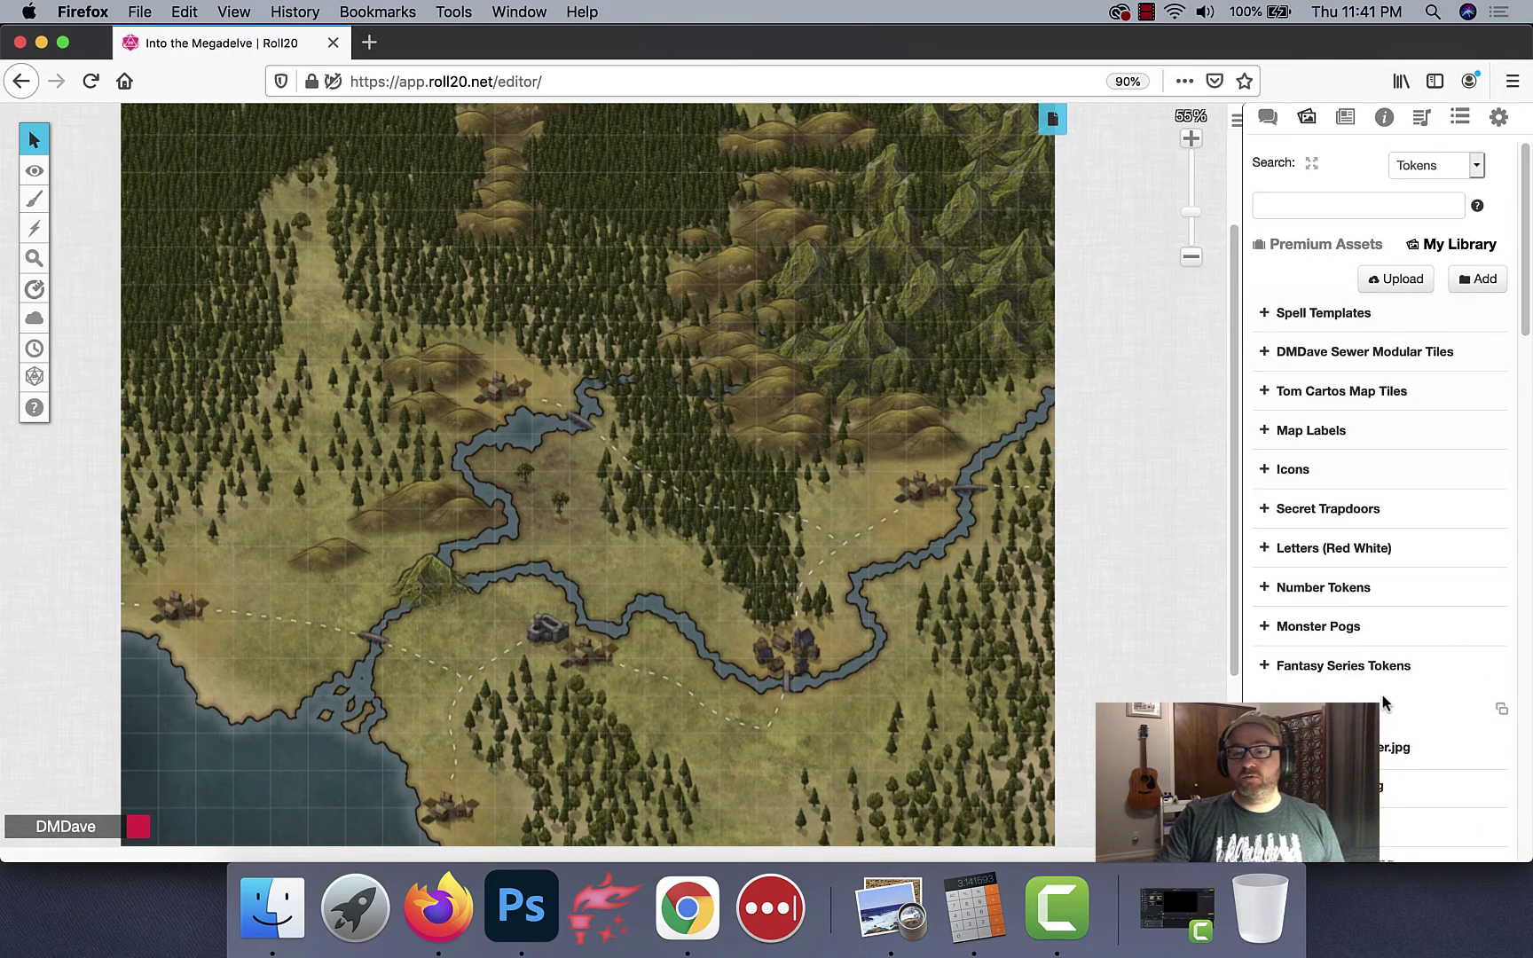
{"action": "left_click_drag", "start_coordinate": [1393, 746], "coordinate": [568, 317]}
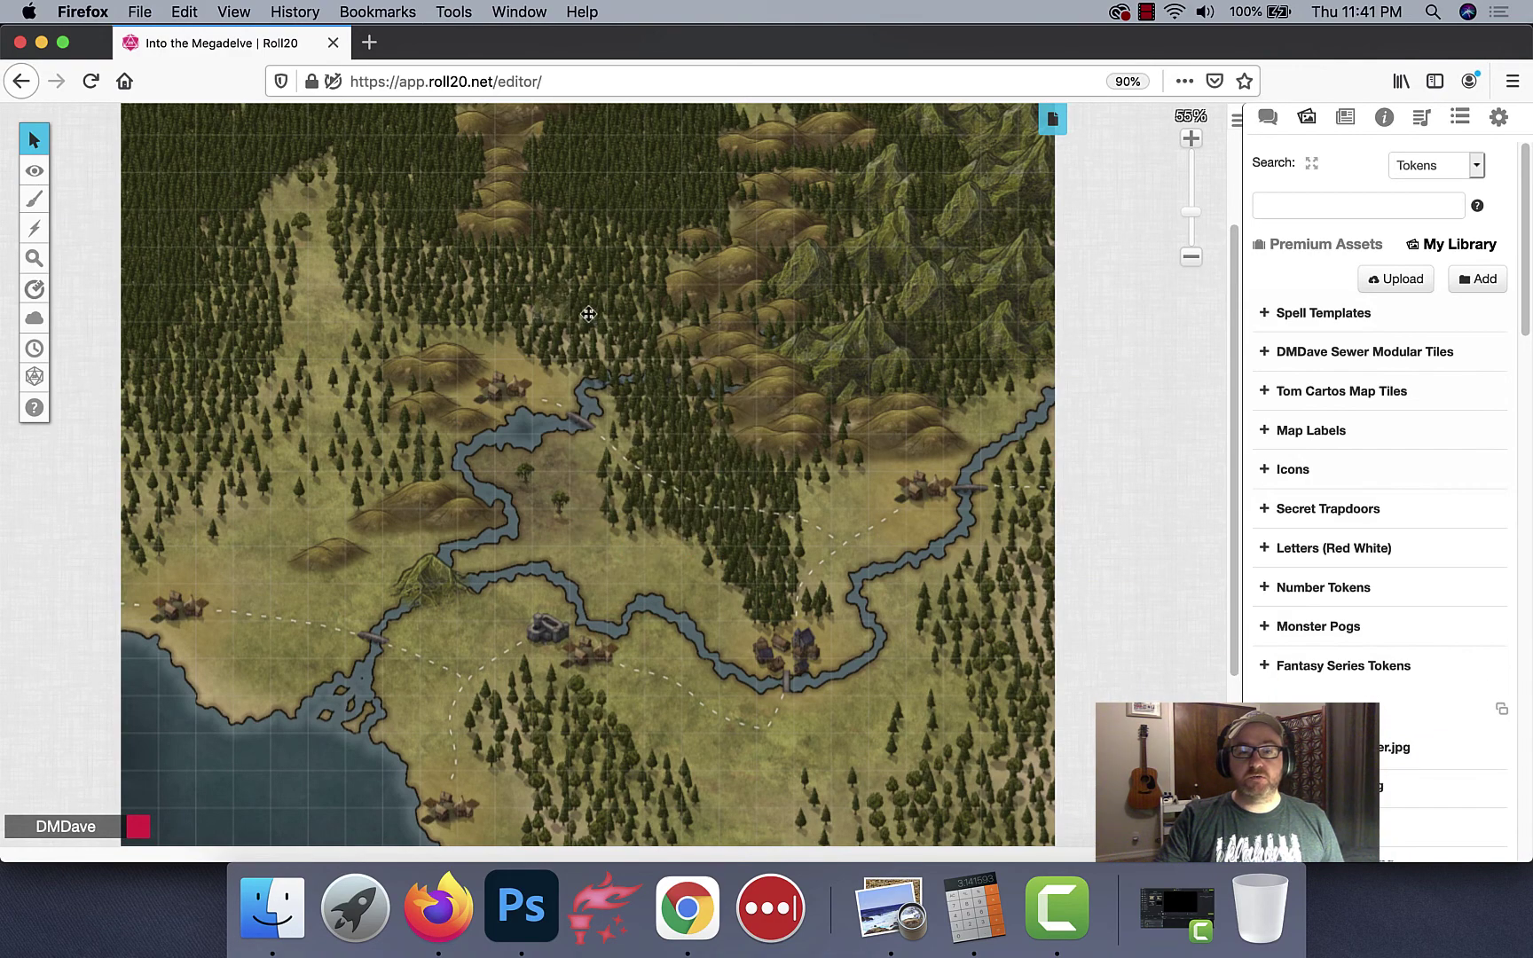
Step: Set the DM layer image's dimensions to 25 by 25 units
{"action": "right_click", "coordinate": [564, 300]}
{"action": "mouse_move", "coordinate": [612, 265]}
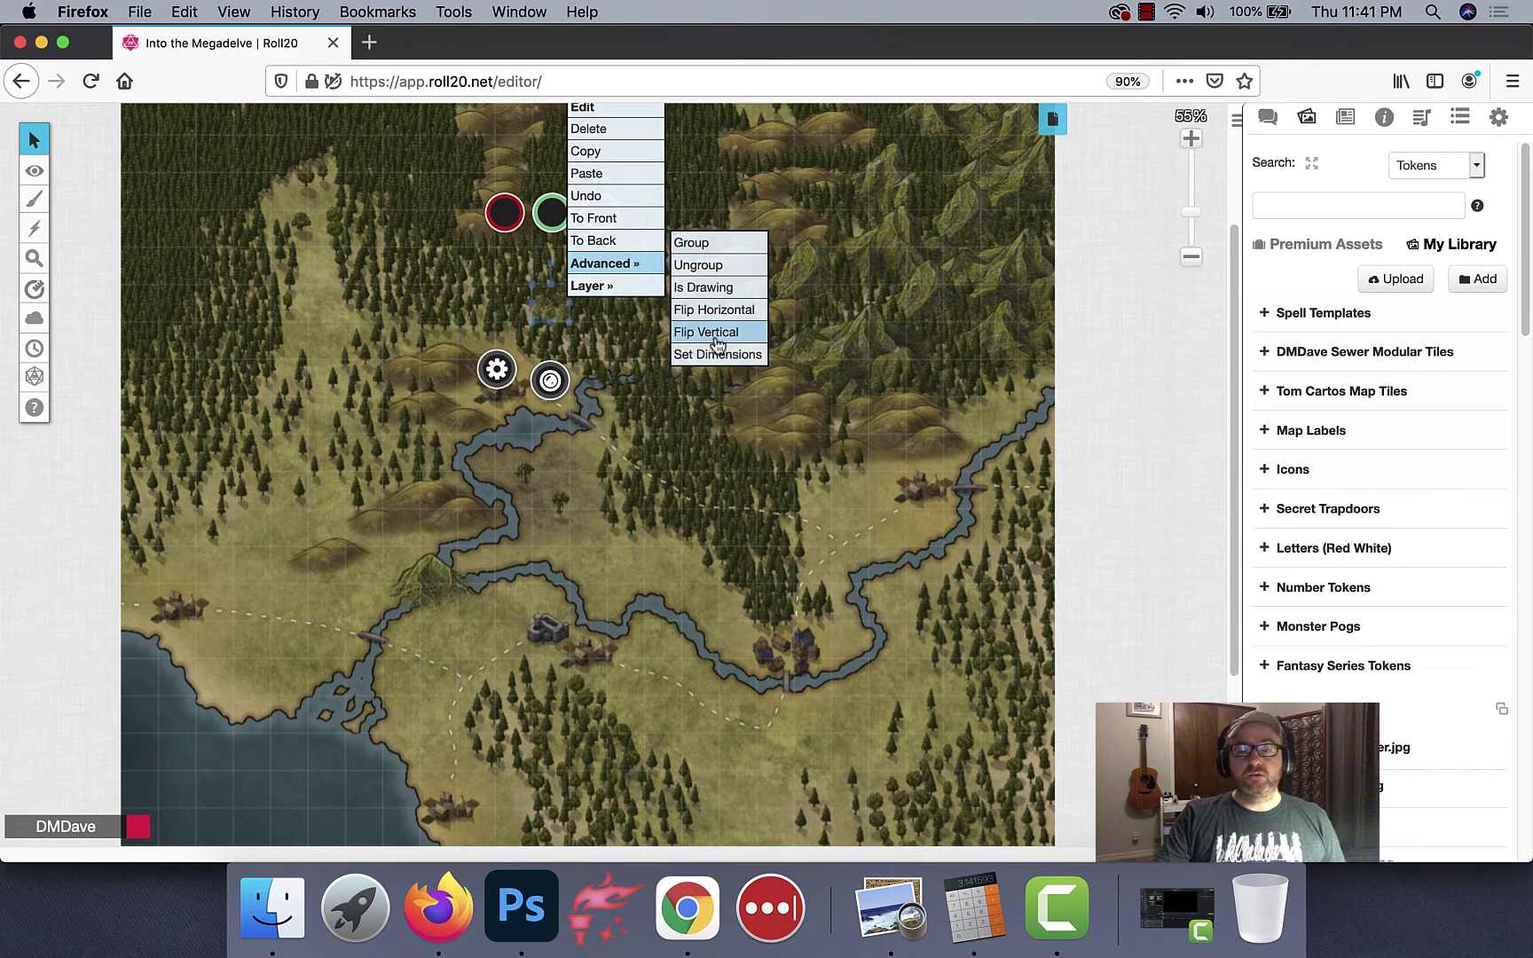
{"action": "left_click", "coordinate": [756, 353]}
{"action": "left_click", "coordinate": [663, 454]}
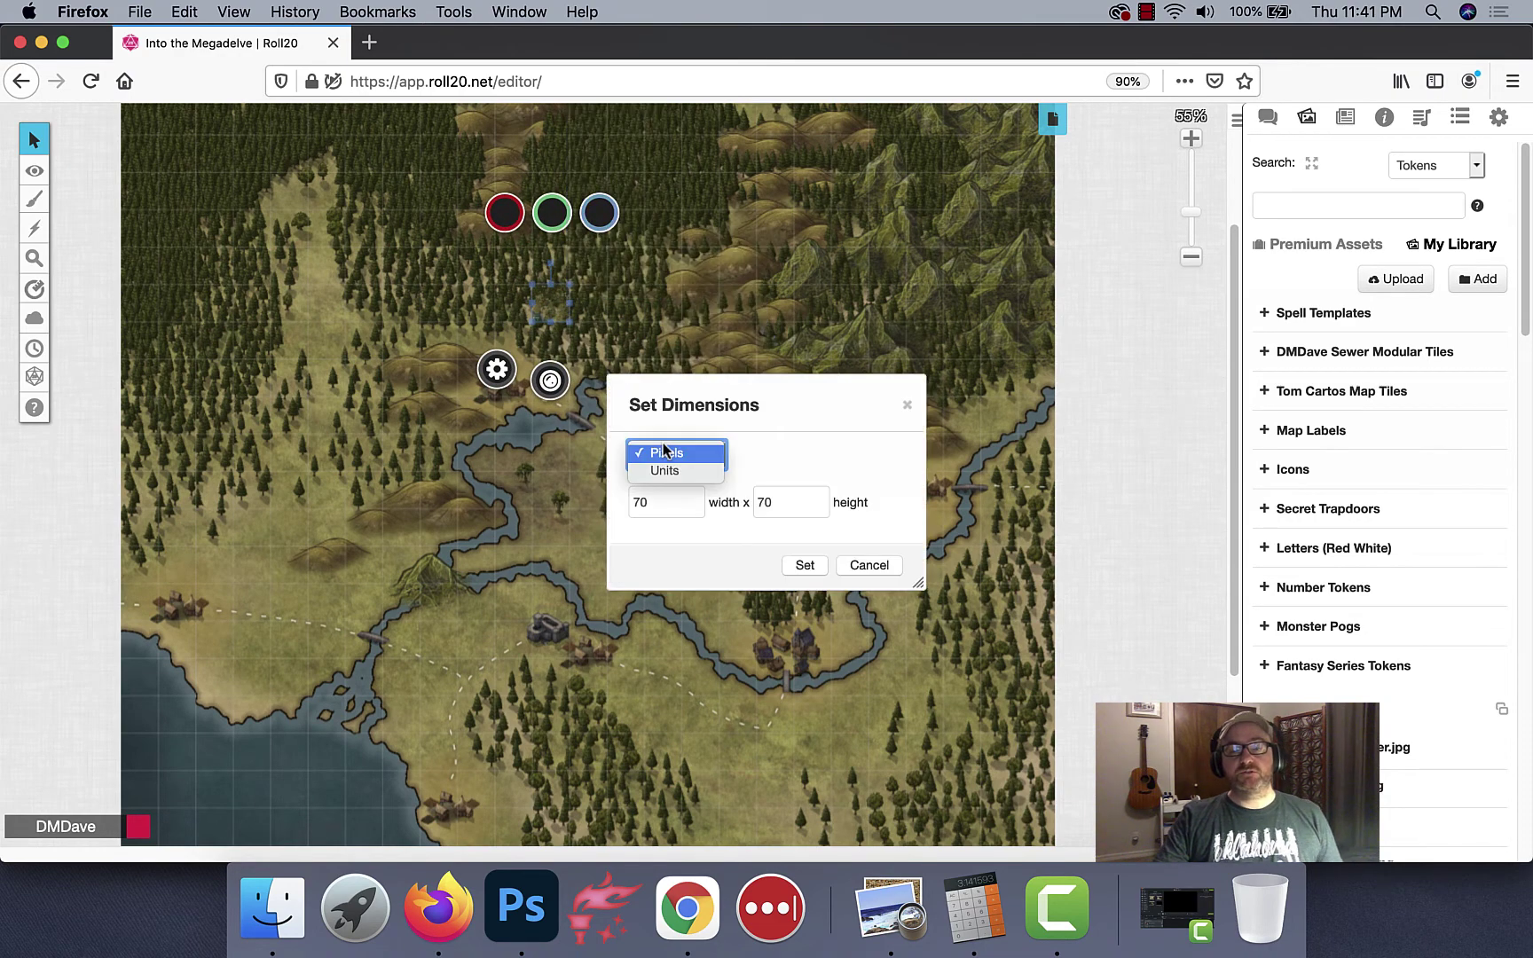
{"action": "left_click", "coordinate": [657, 471]}
{"action": "key", "text": "Tab"}
{"action": "type", "text": "2"}
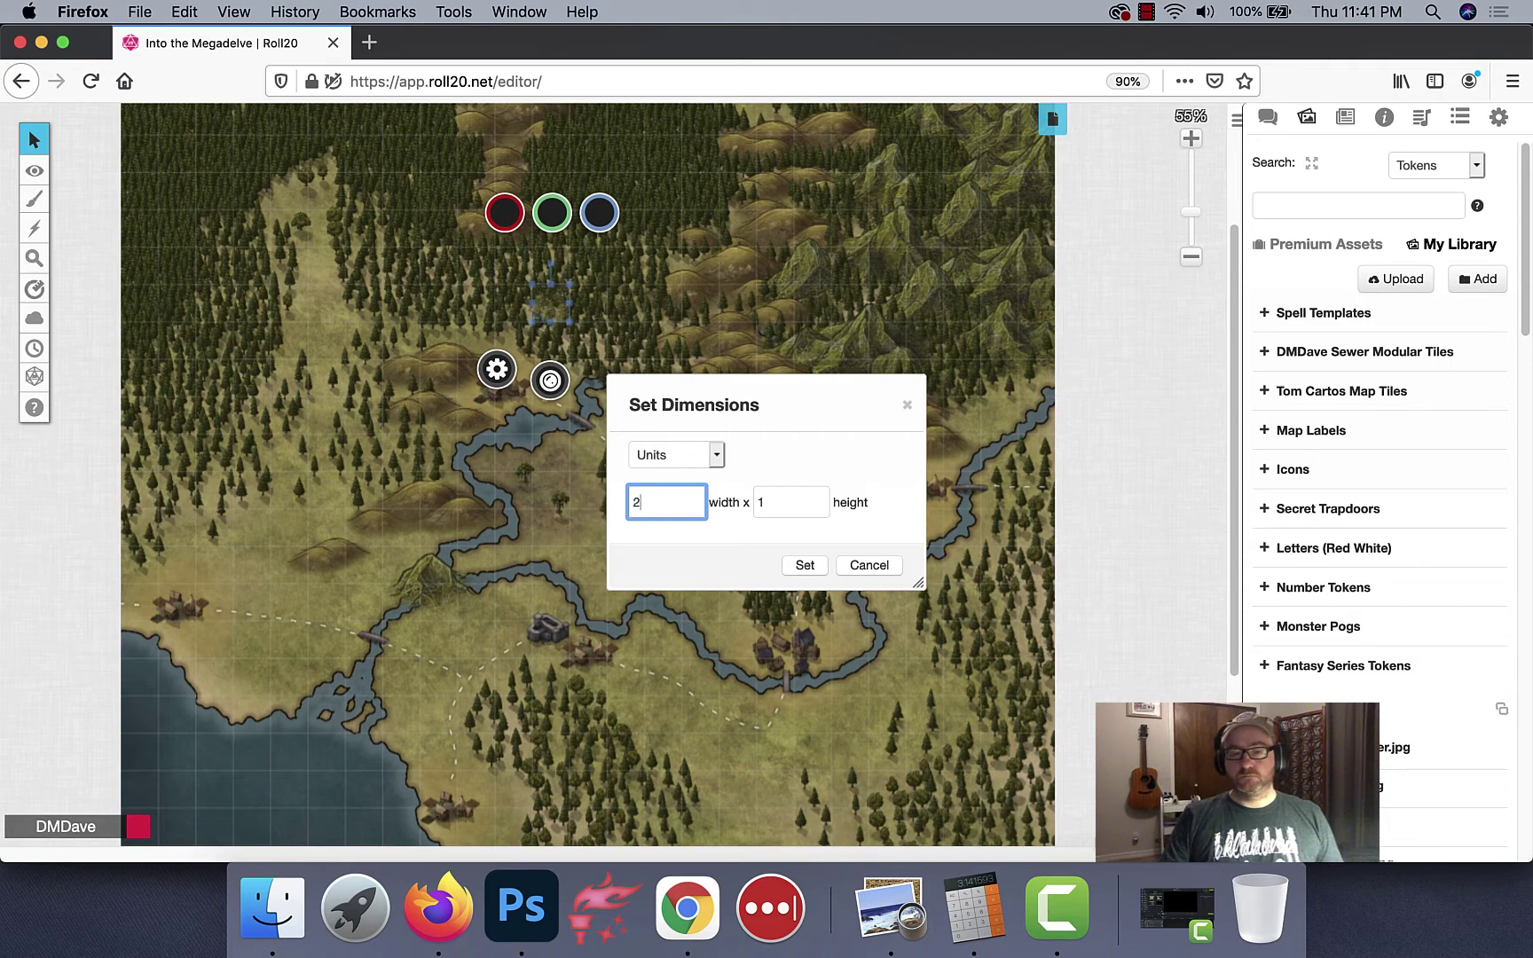
{"action": "type", "text": "5"}
{"action": "key", "text": "Tab"}
{"action": "type", "text": "2"}
{"action": "left_click", "coordinate": [798, 563]}
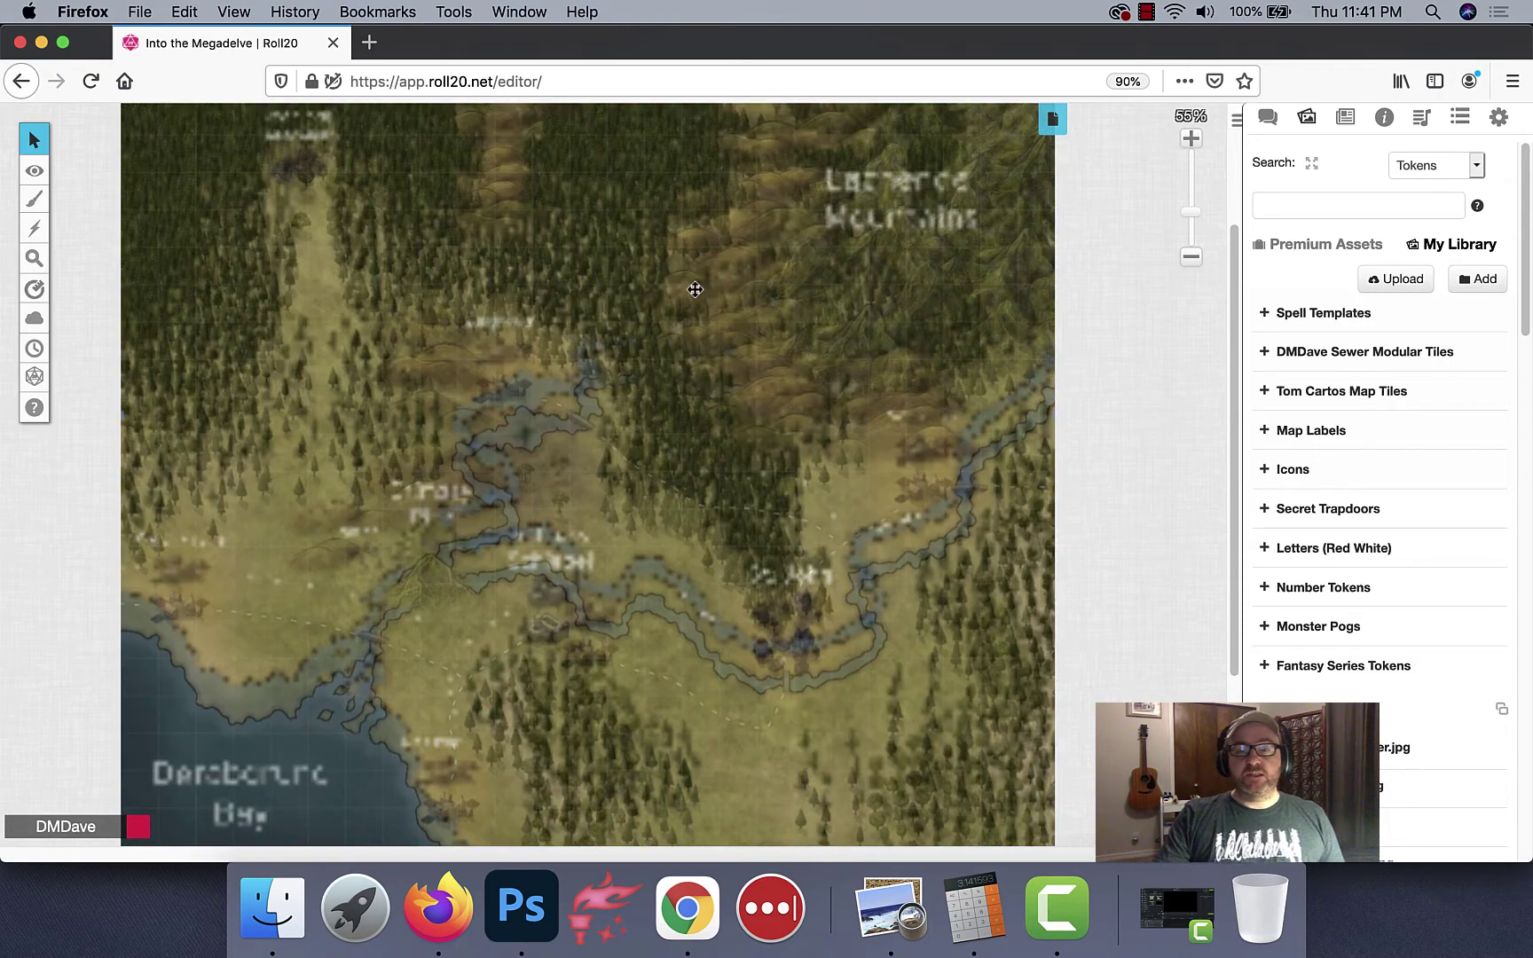
Step: Move the labelled DM image so it lines up exactly with the player map beneath it
{"action": "scroll", "coordinate": [612, 293], "scroll_direction": "up", "scroll_amount": 3}
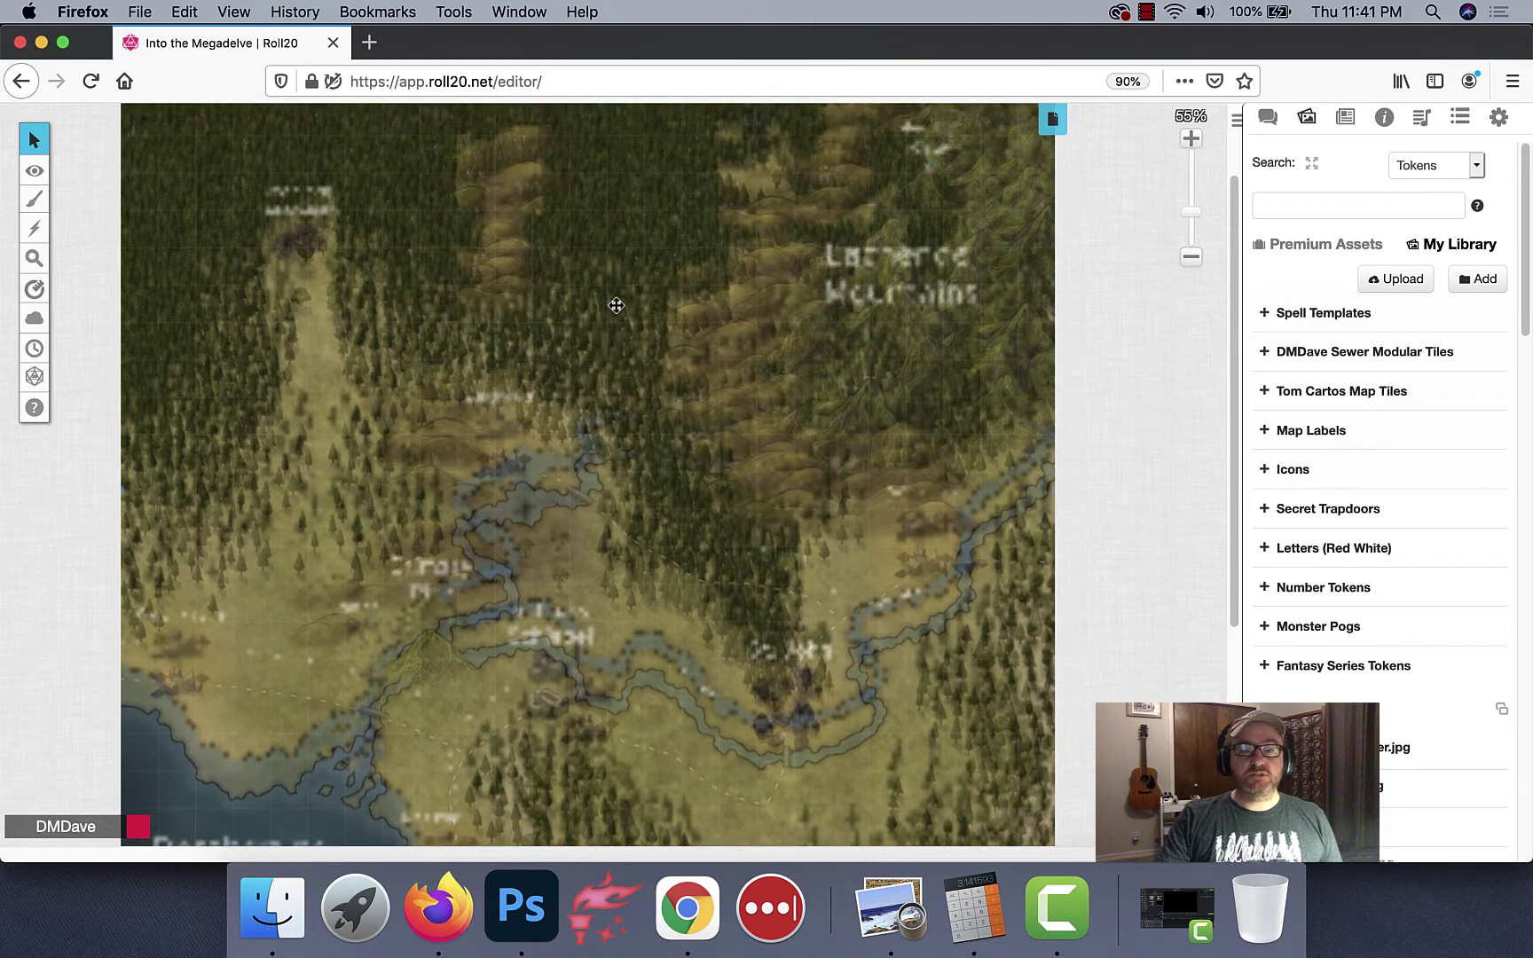
{"action": "scroll", "coordinate": [408, 240], "scroll_direction": "up", "scroll_amount": 3}
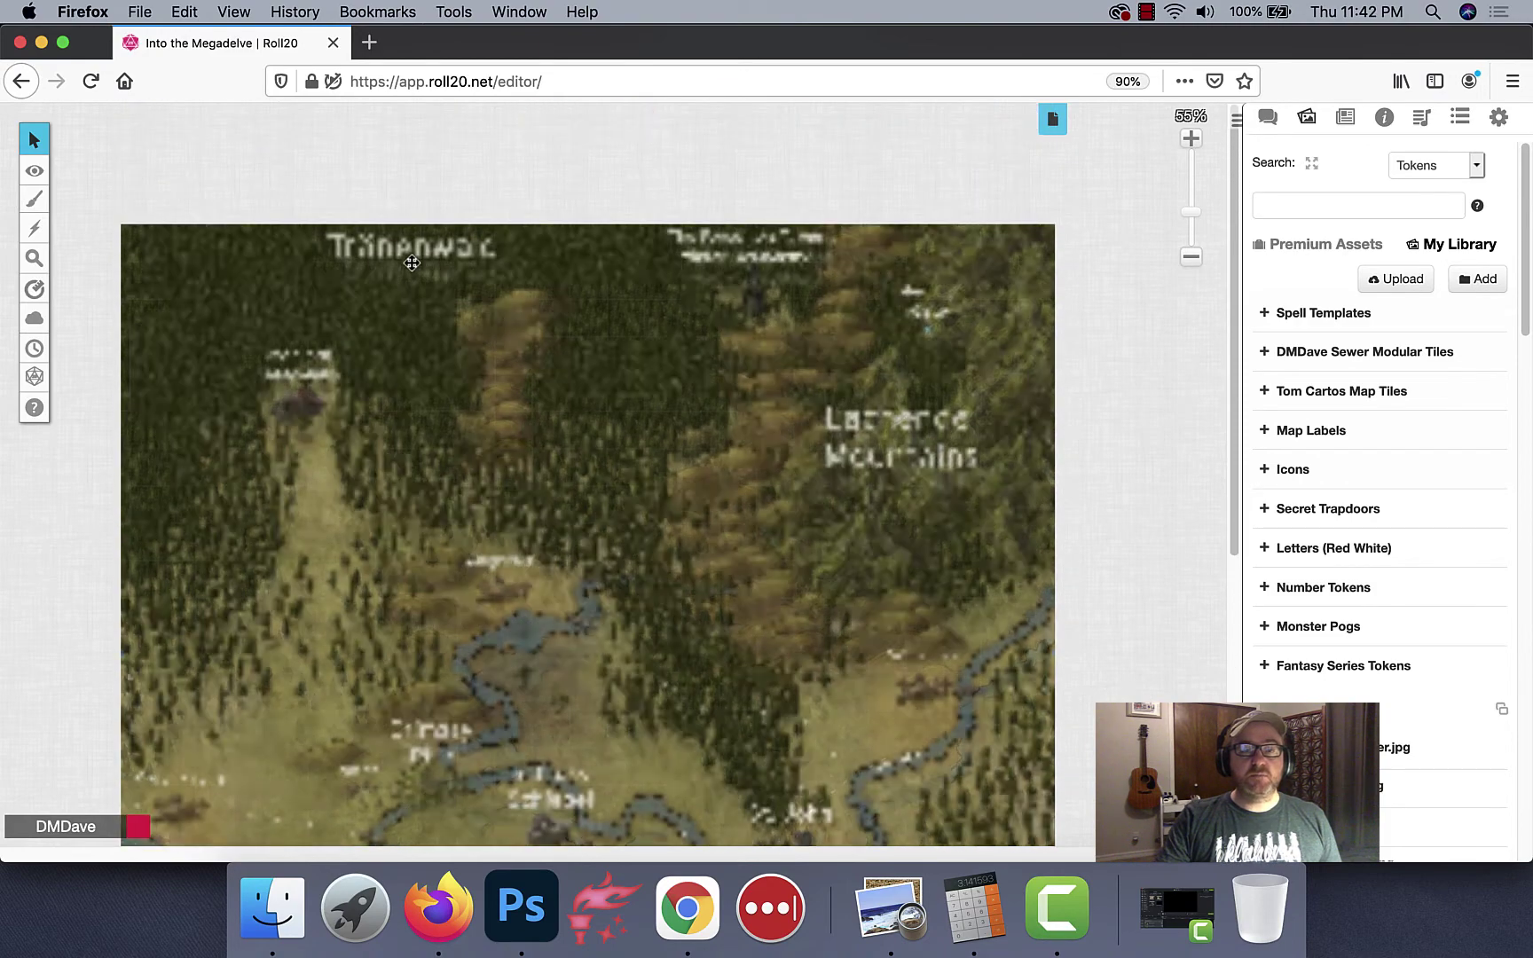
{"action": "left_click", "coordinate": [410, 322]}
{"action": "left_click_drag", "start_coordinate": [411, 311], "coordinate": [433, 277]}
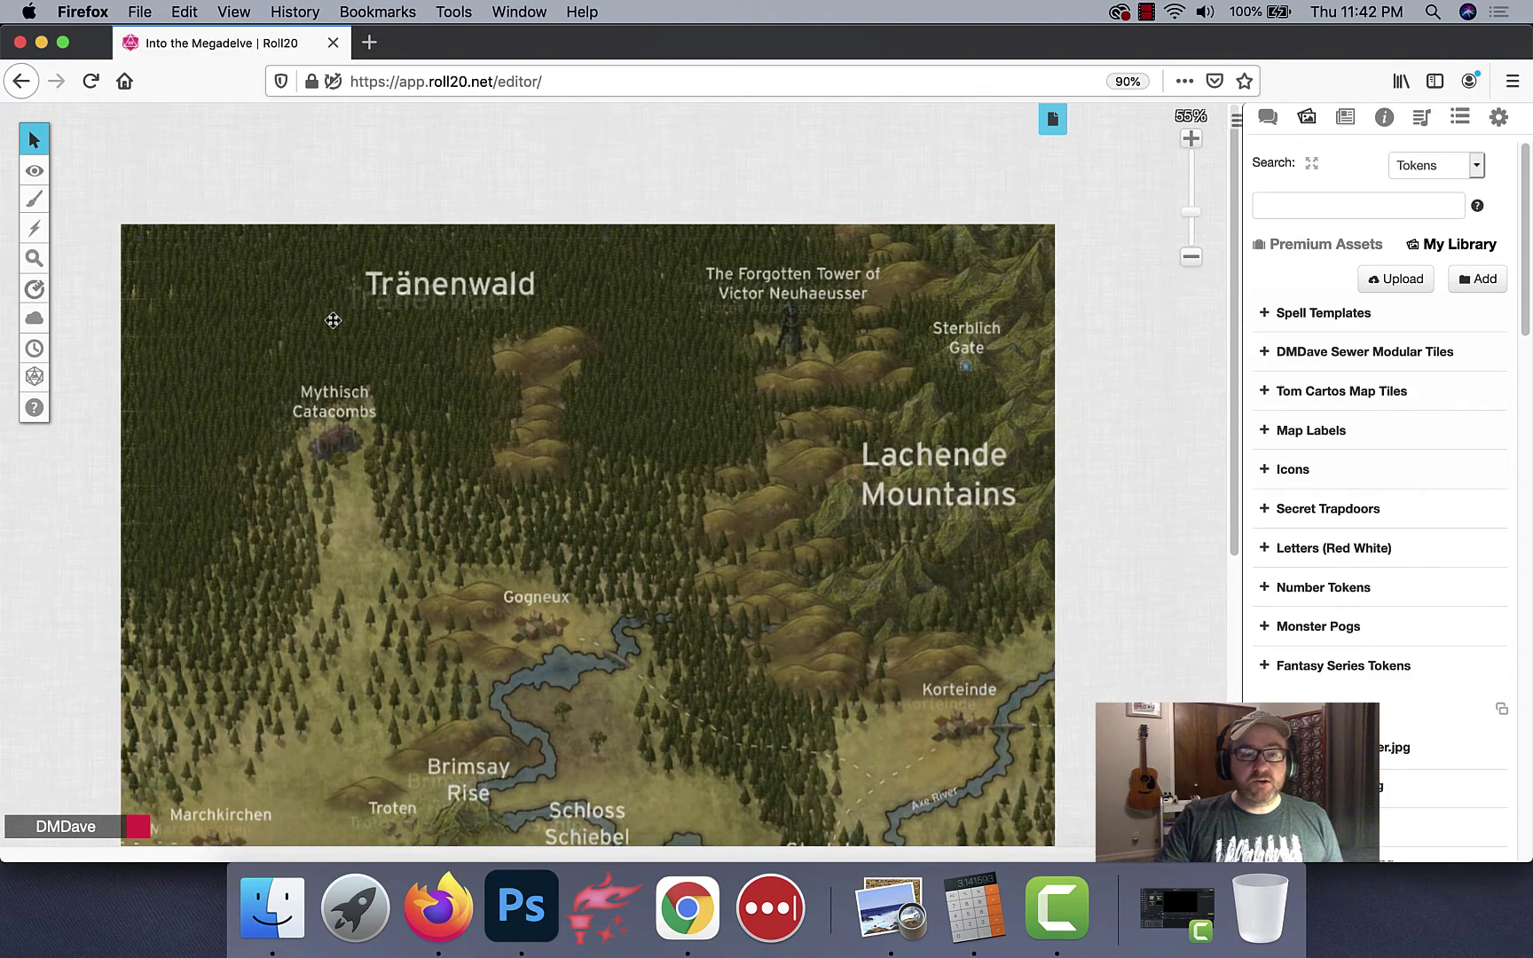
{"action": "key", "text": "Left"}
{"action": "scroll", "coordinate": [358, 370], "scroll_direction": "down", "scroll_amount": 3}
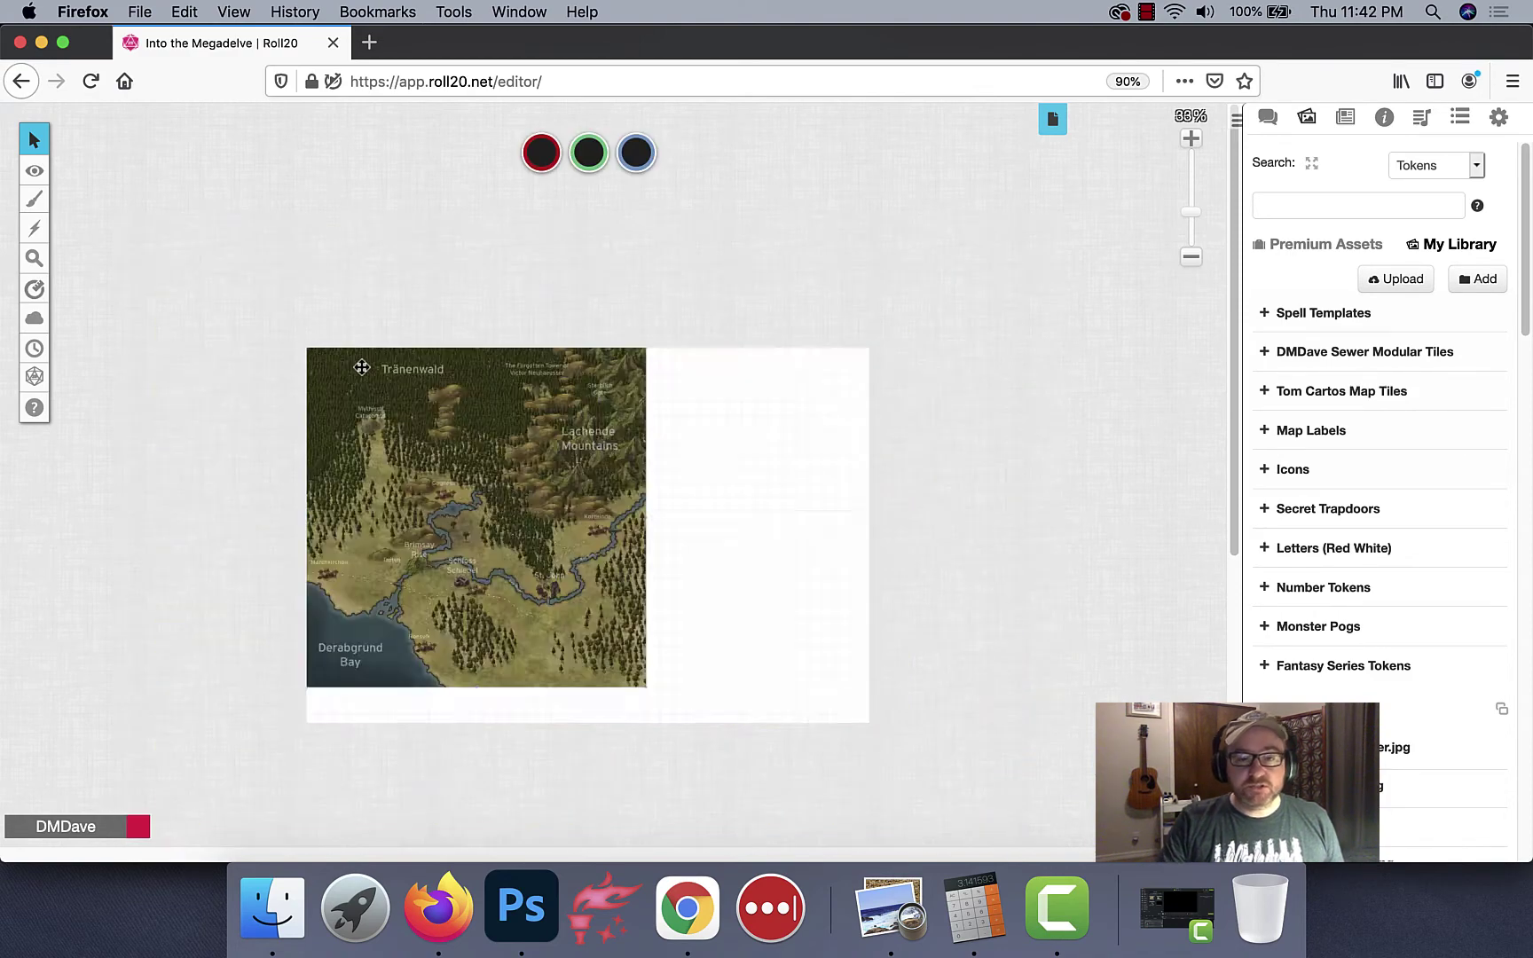
{"action": "scroll", "coordinate": [505, 516], "scroll_direction": "up", "scroll_amount": 3}
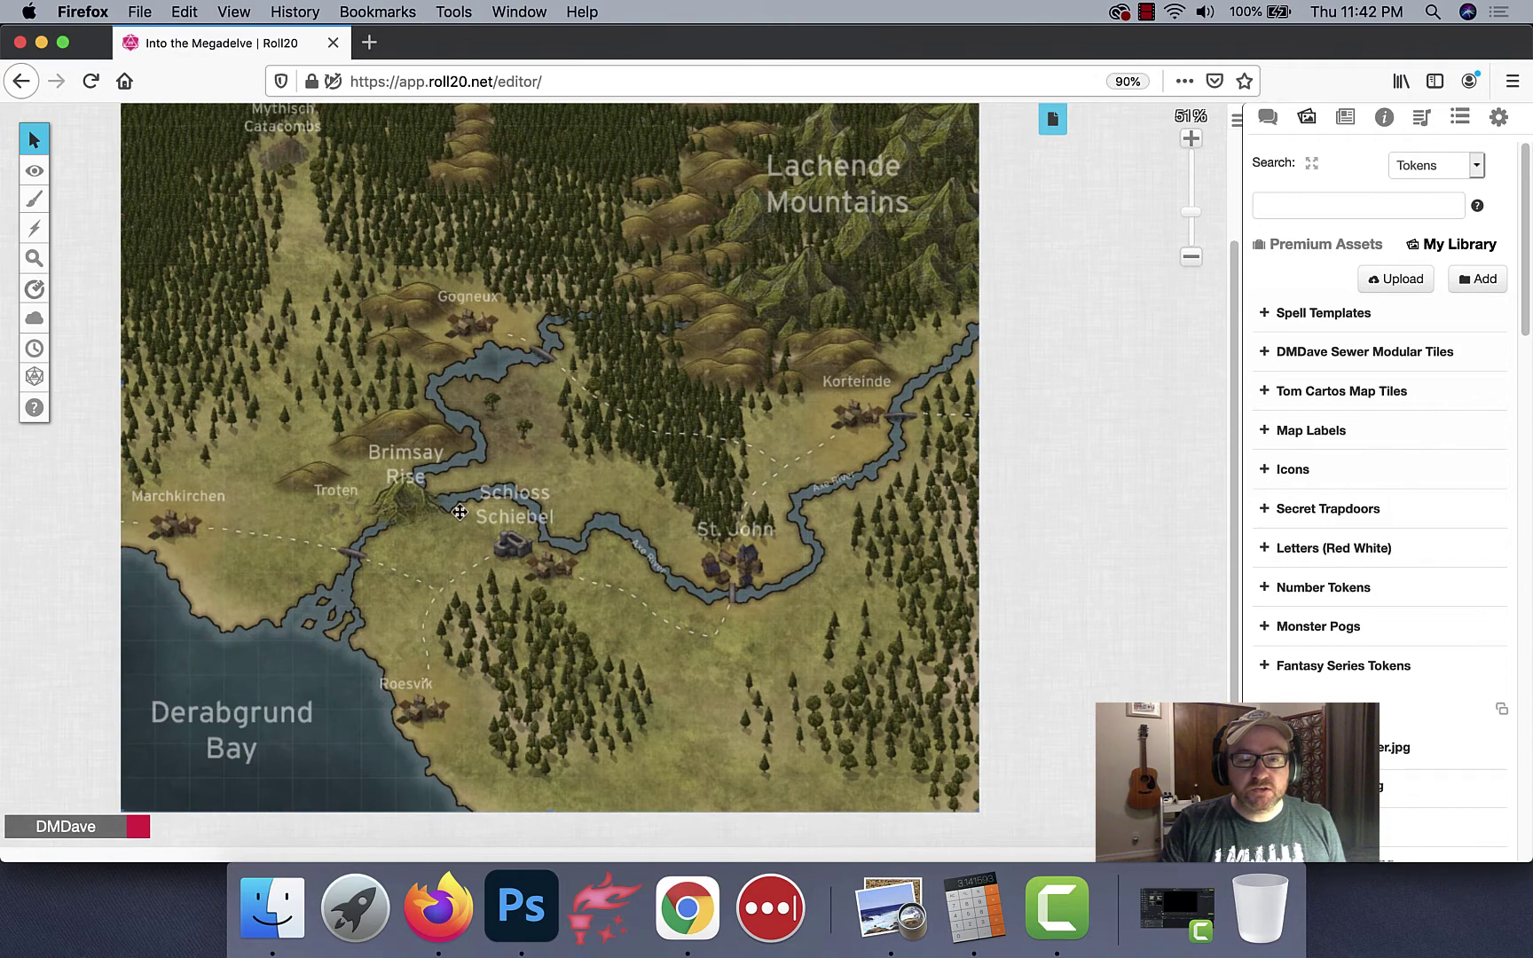
{"action": "scroll", "coordinate": [462, 511], "scroll_direction": "down", "scroll_amount": 2}
{"action": "scroll", "coordinate": [466, 363], "scroll_direction": "up", "scroll_amount": 3}
Step: Slightly lower the GM overlay opacity so the labels look fainter over the map
{"action": "mouse_move", "coordinate": [47, 177]}
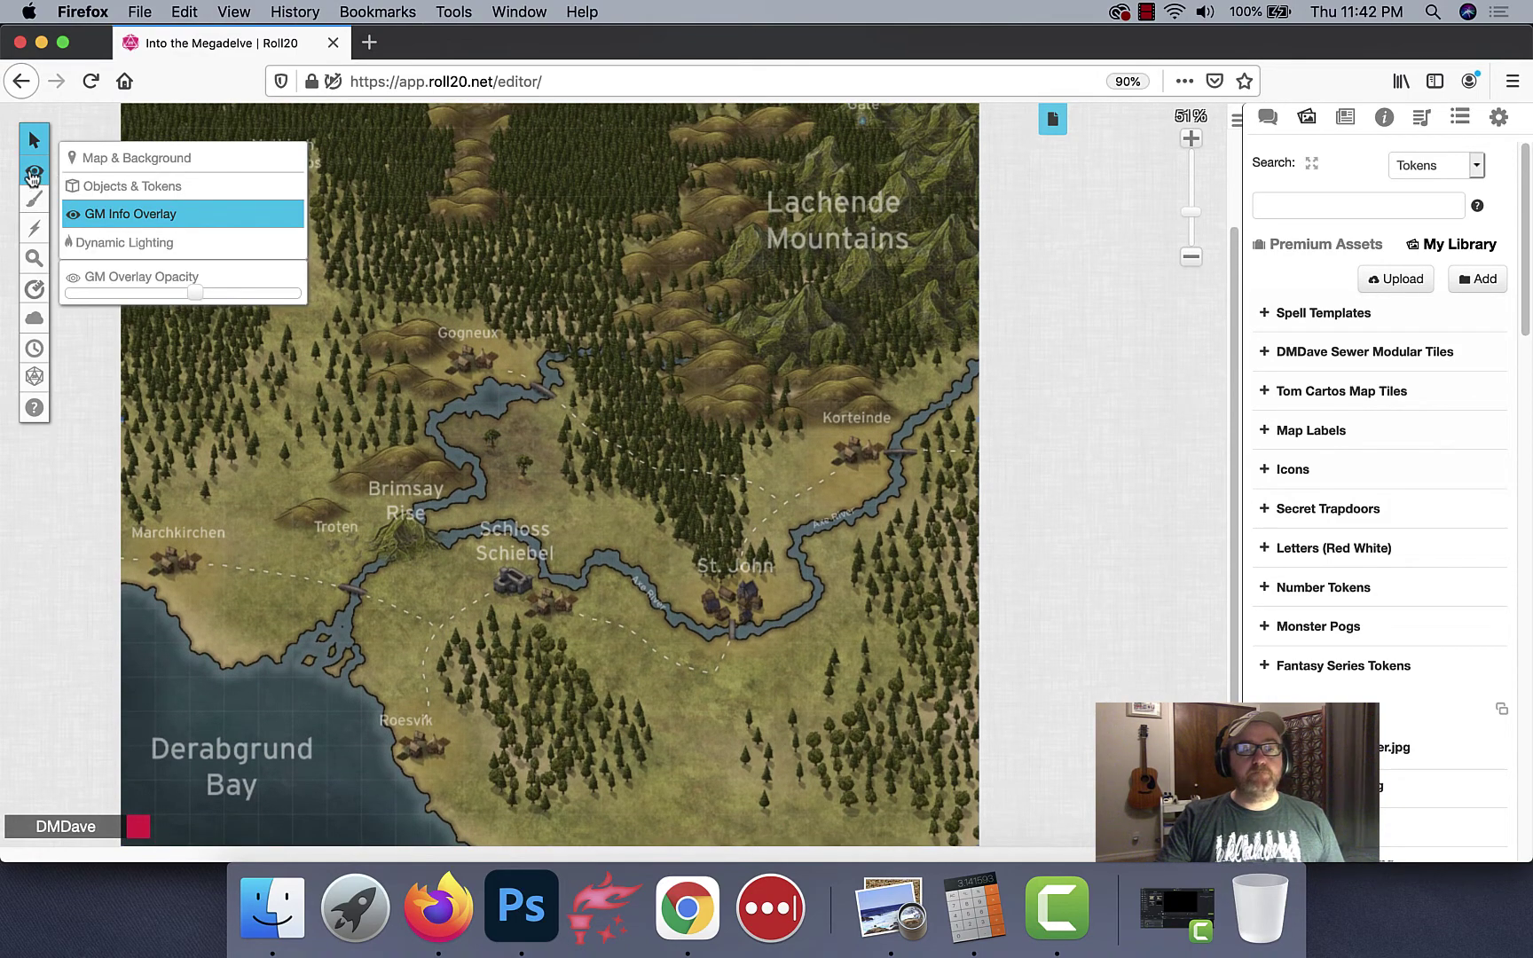
{"action": "mouse_move", "coordinate": [195, 294]}
{"action": "left_mouse_down"}
{"action": "mouse_move", "coordinate": [87, 298]}
{"action": "mouse_move", "coordinate": [306, 298]}
{"action": "mouse_move", "coordinate": [167, 303]}
{"action": "left_mouse_up"}
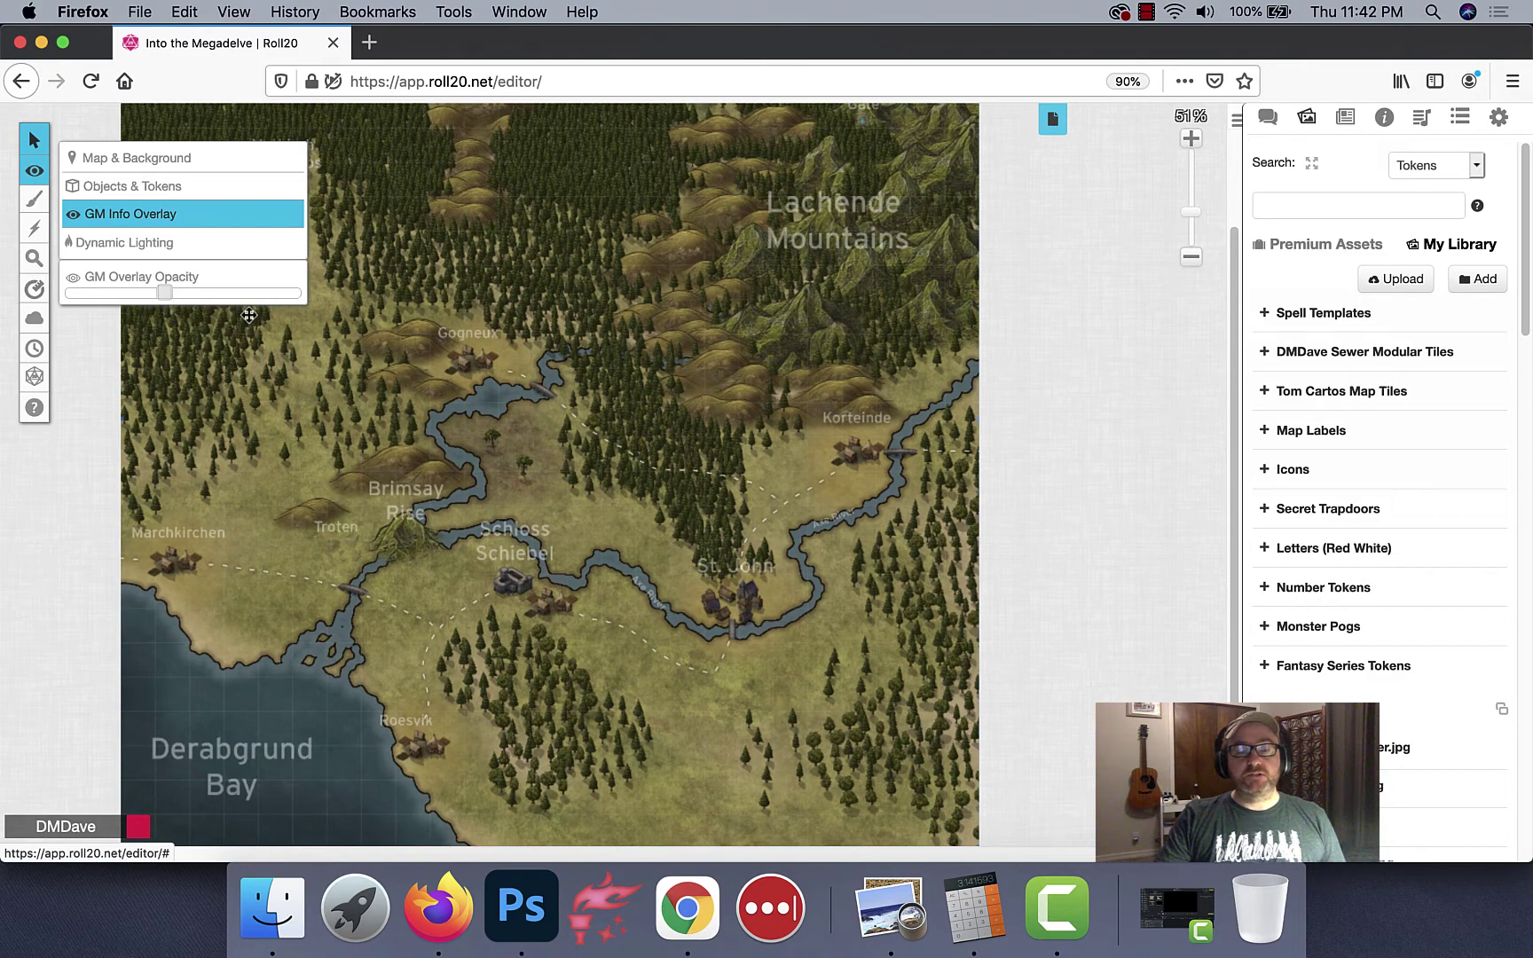
{"action": "scroll", "coordinate": [555, 387], "scroll_direction": "down", "scroll_amount": 3}
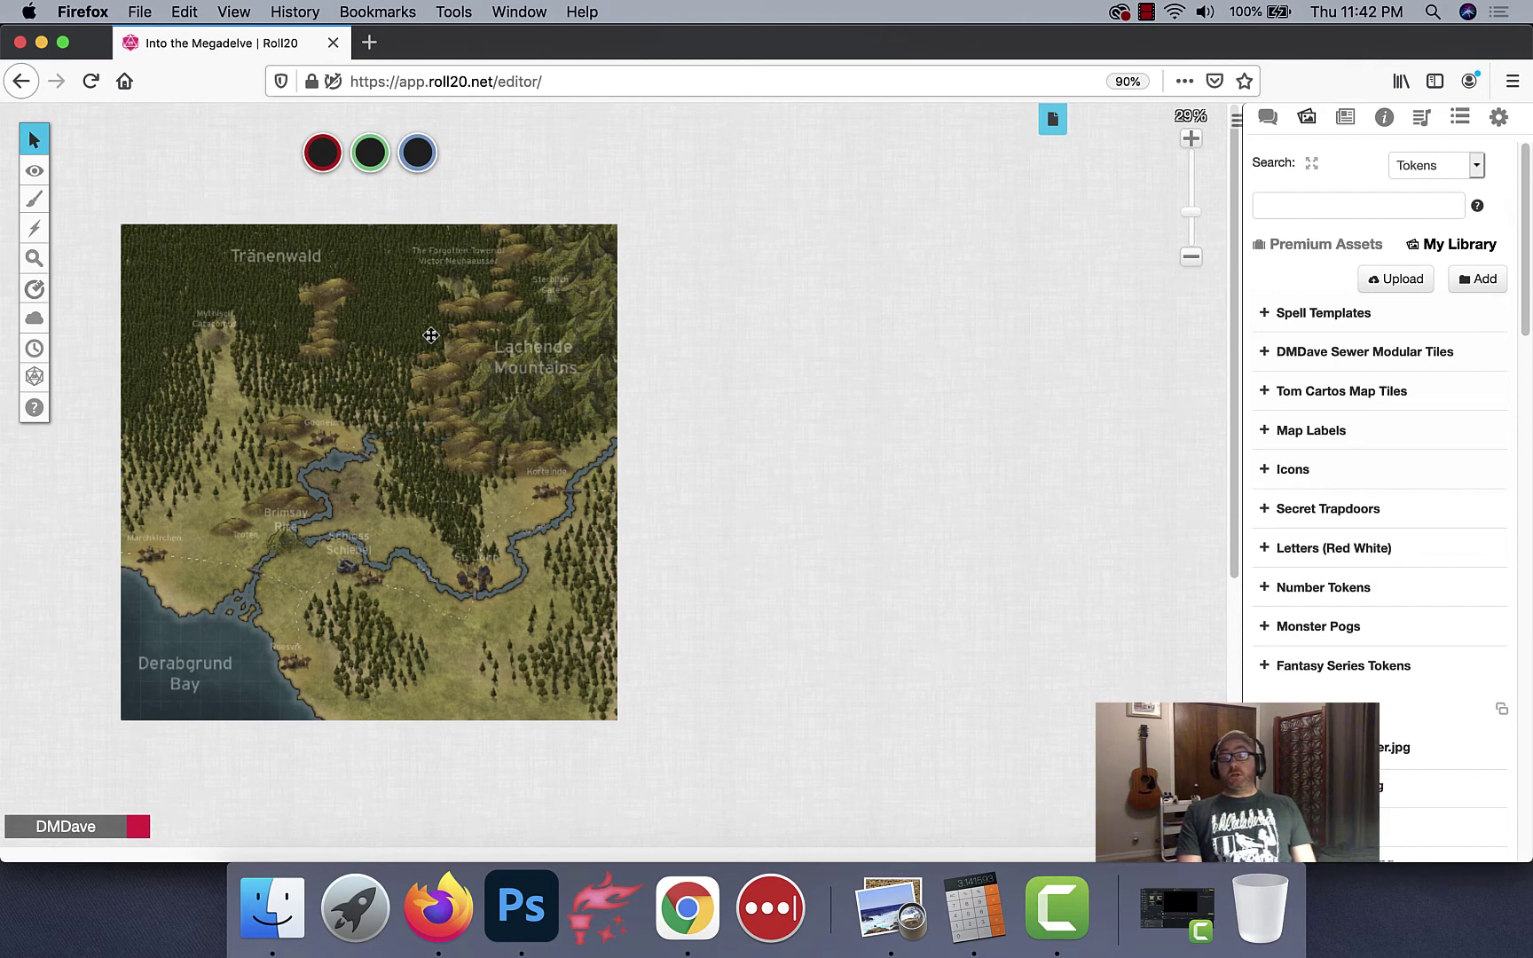
Step: Change the Labreca page's grid type to Hex (H), save the page settings and inspect the hexes on the map
{"action": "left_click", "coordinate": [1053, 120]}
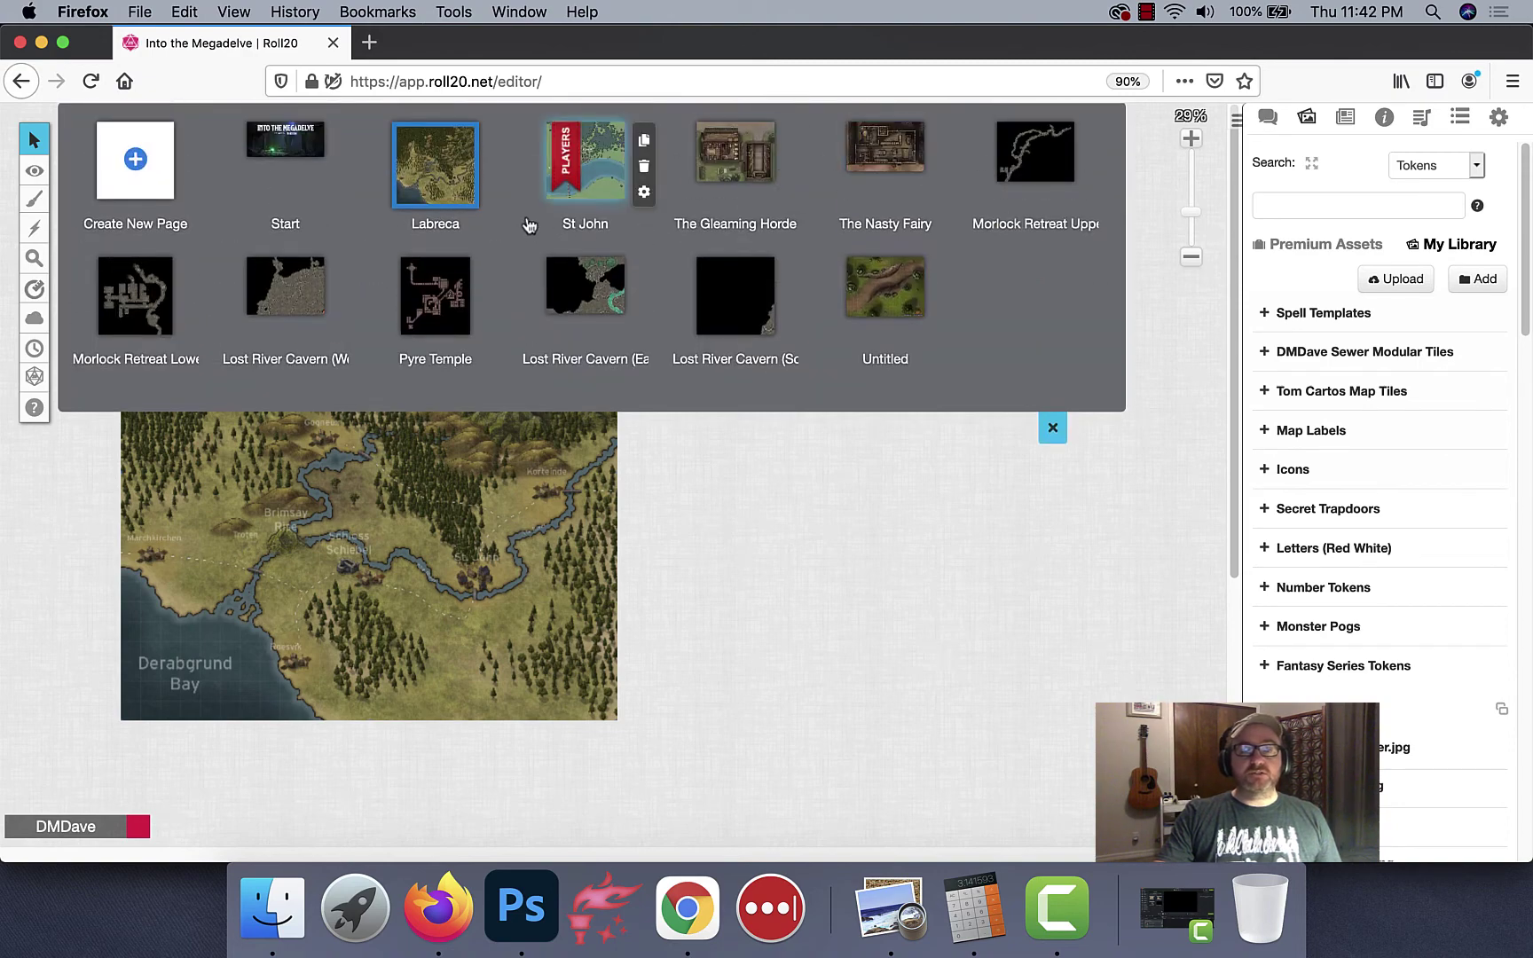
{"action": "left_click", "coordinate": [497, 199]}
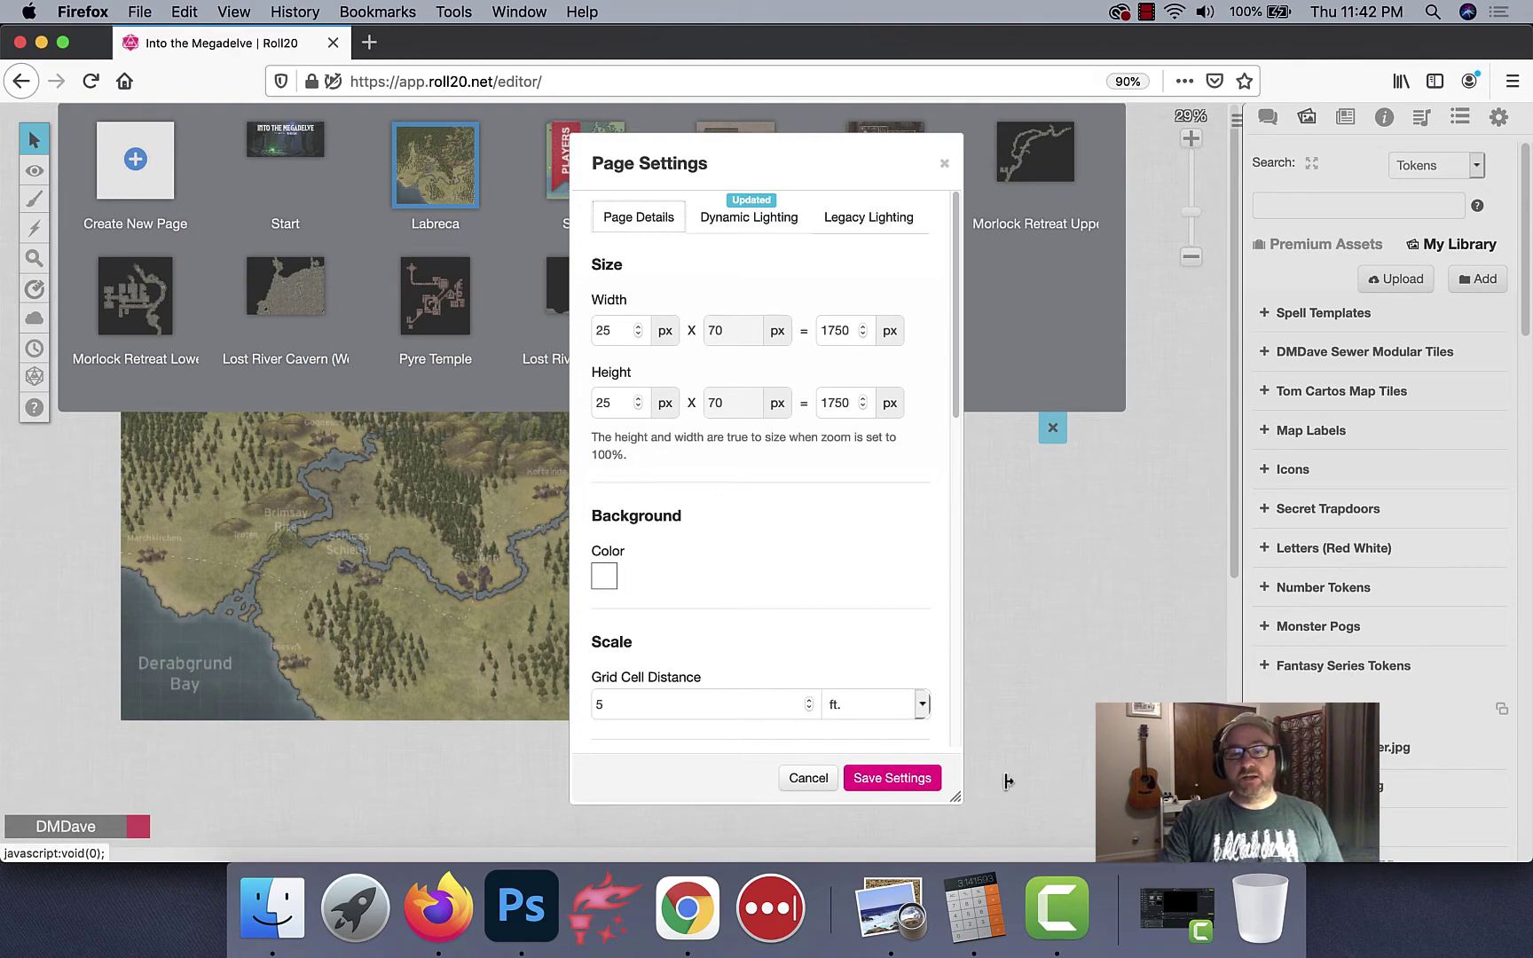
{"action": "scroll", "coordinate": [836, 642], "scroll_direction": "down", "scroll_amount": 5}
{"action": "scroll", "coordinate": [836, 642], "scroll_direction": "down", "scroll_amount": 2}
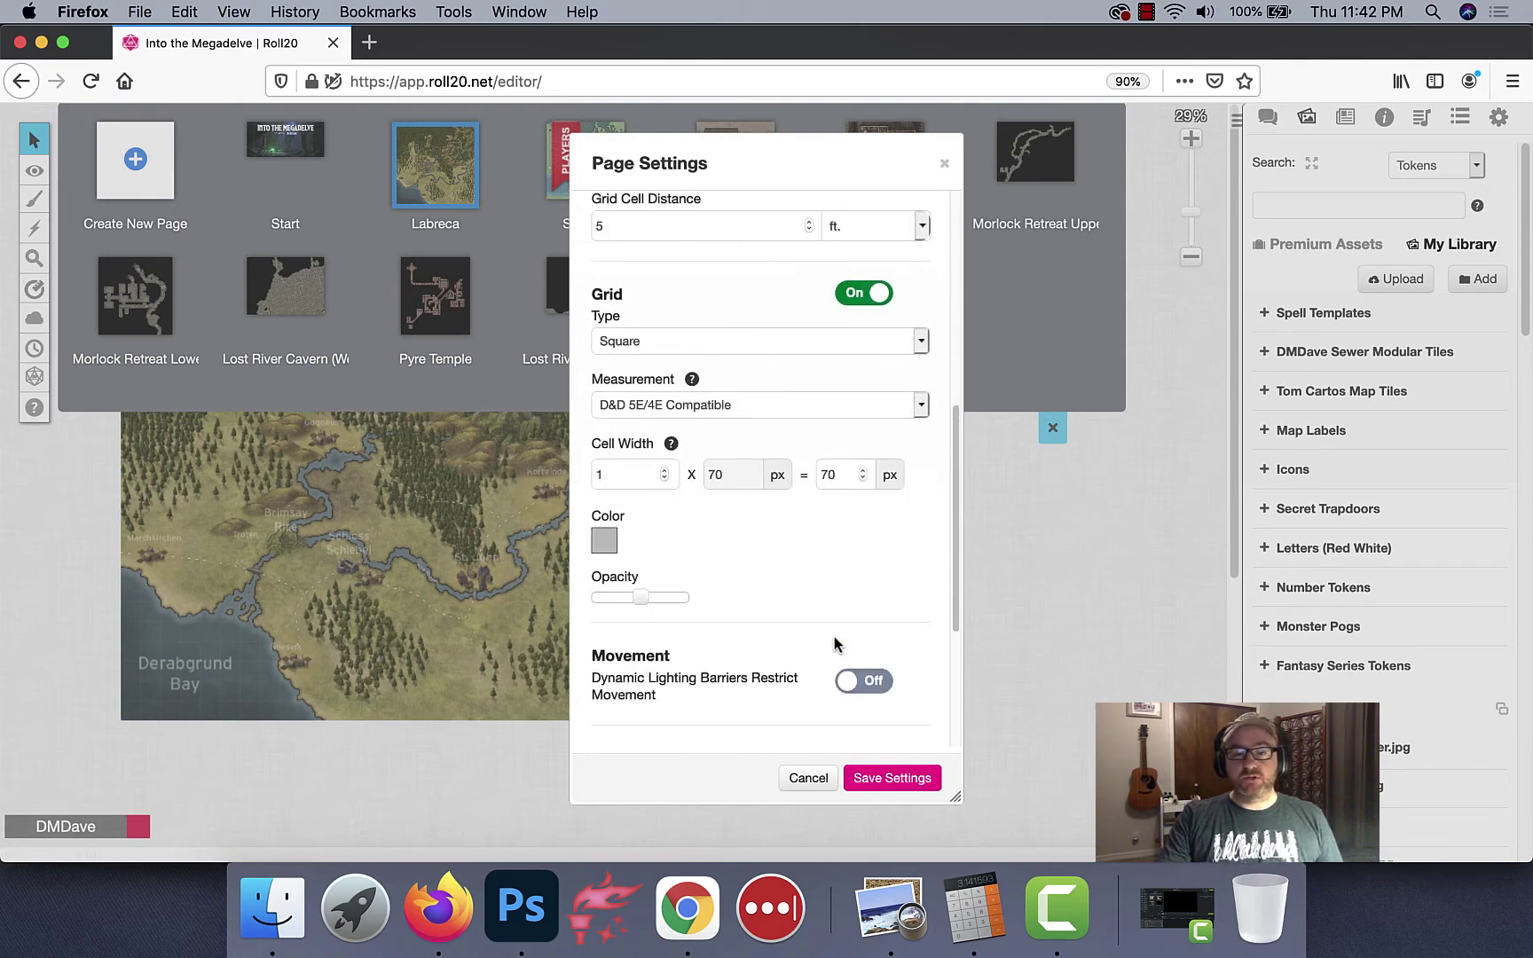
{"action": "left_click", "coordinate": [676, 342]}
{"action": "left_click", "coordinate": [664, 373]}
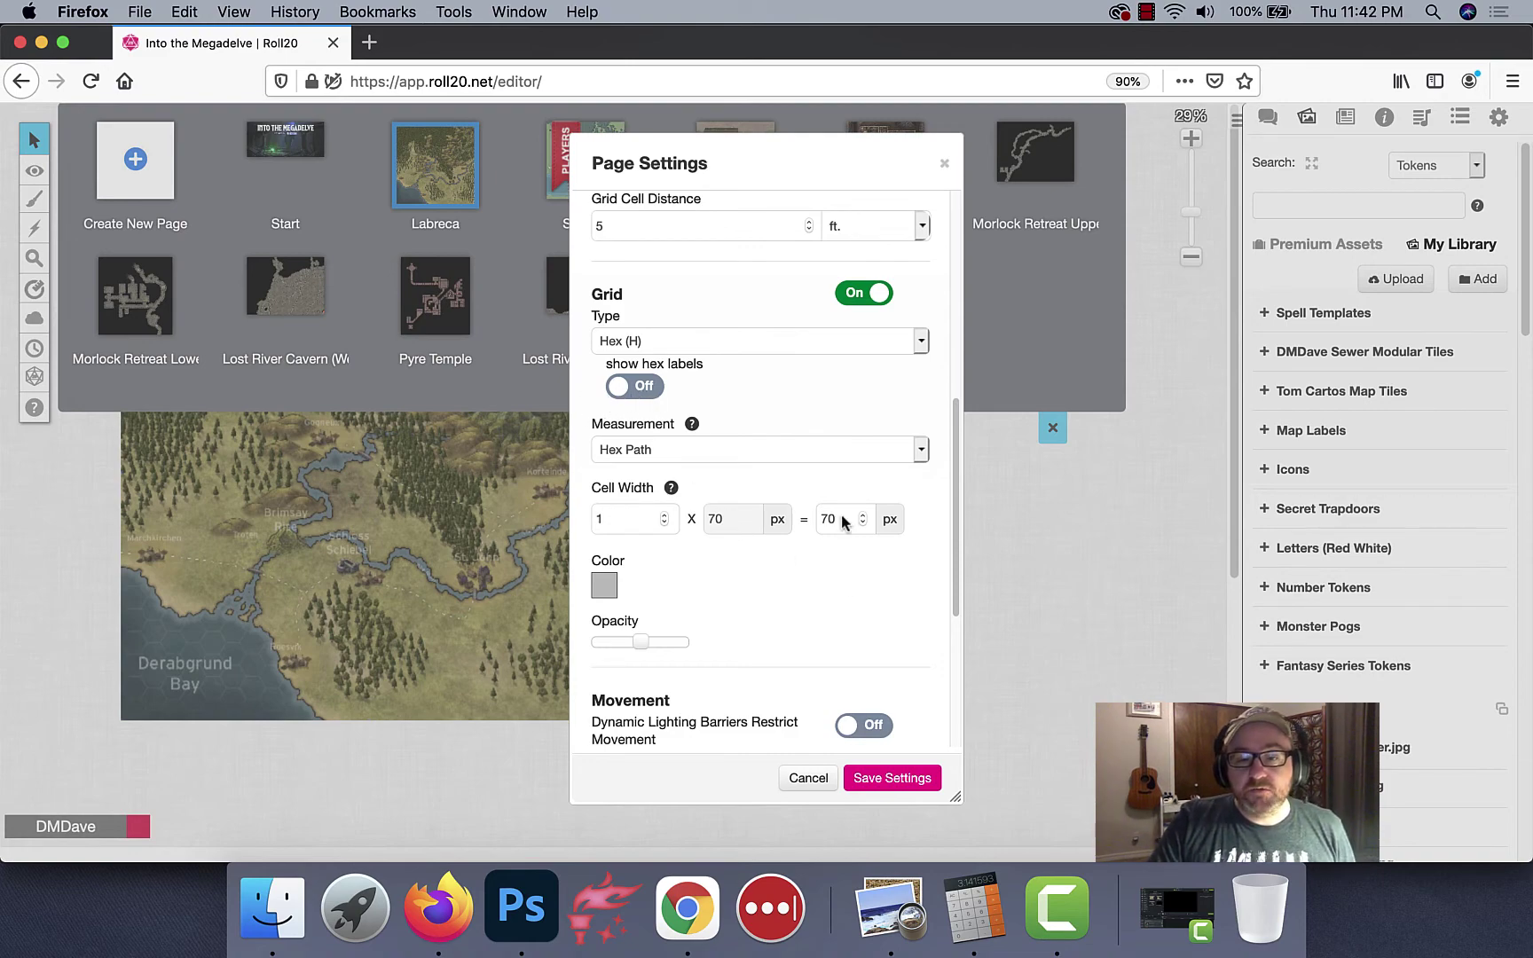
{"action": "left_click", "coordinate": [900, 788]}
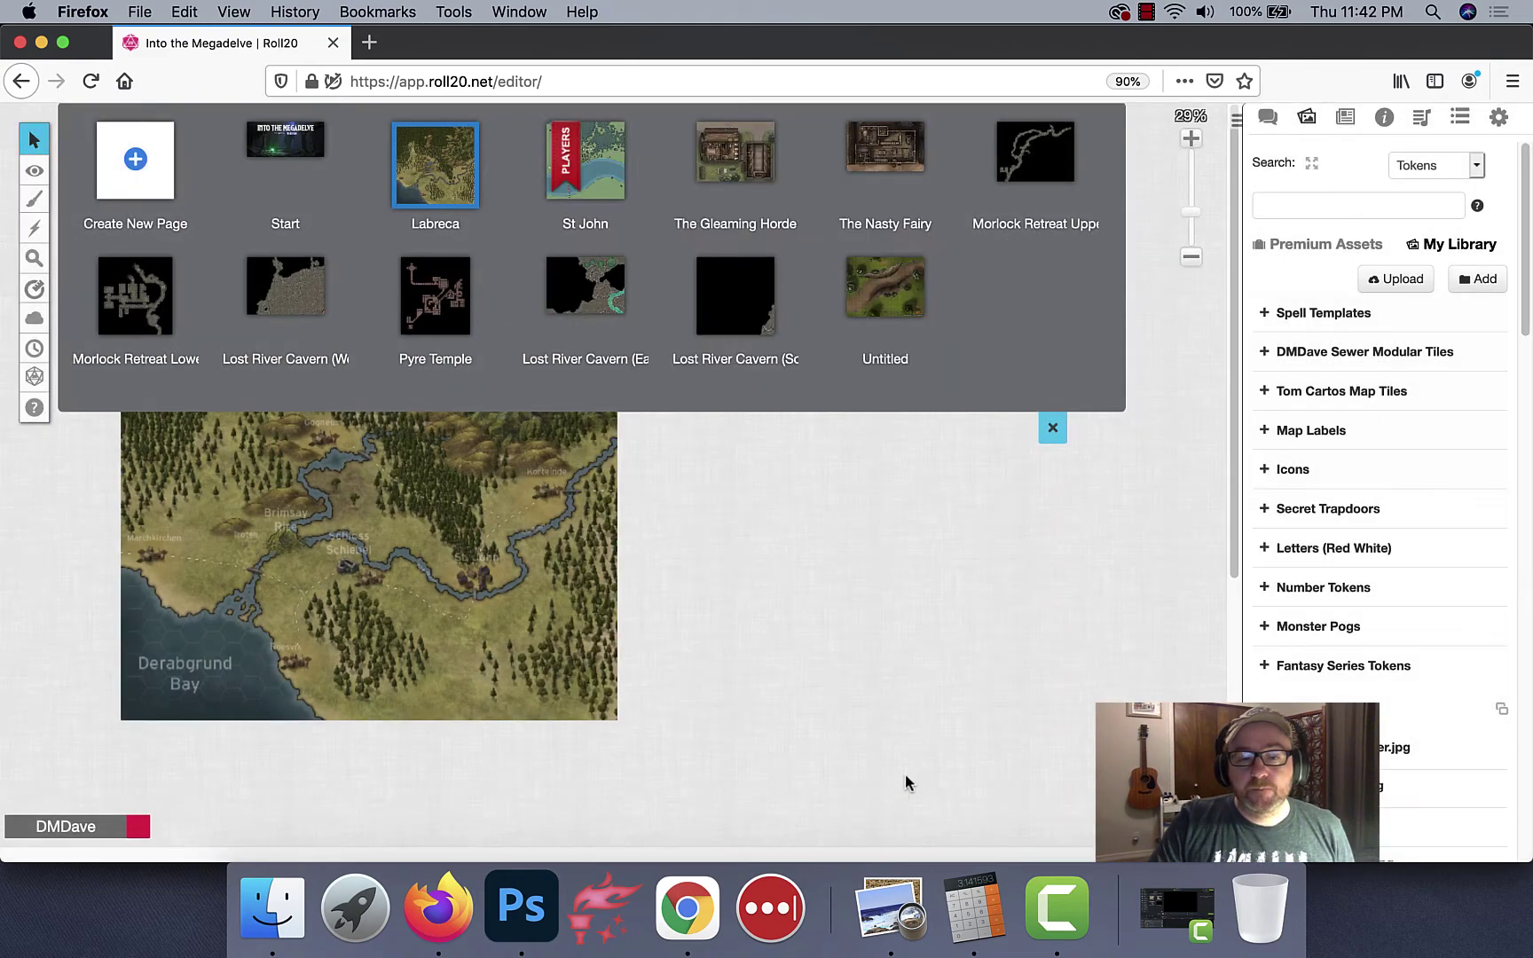
{"action": "left_click", "coordinate": [1053, 428]}
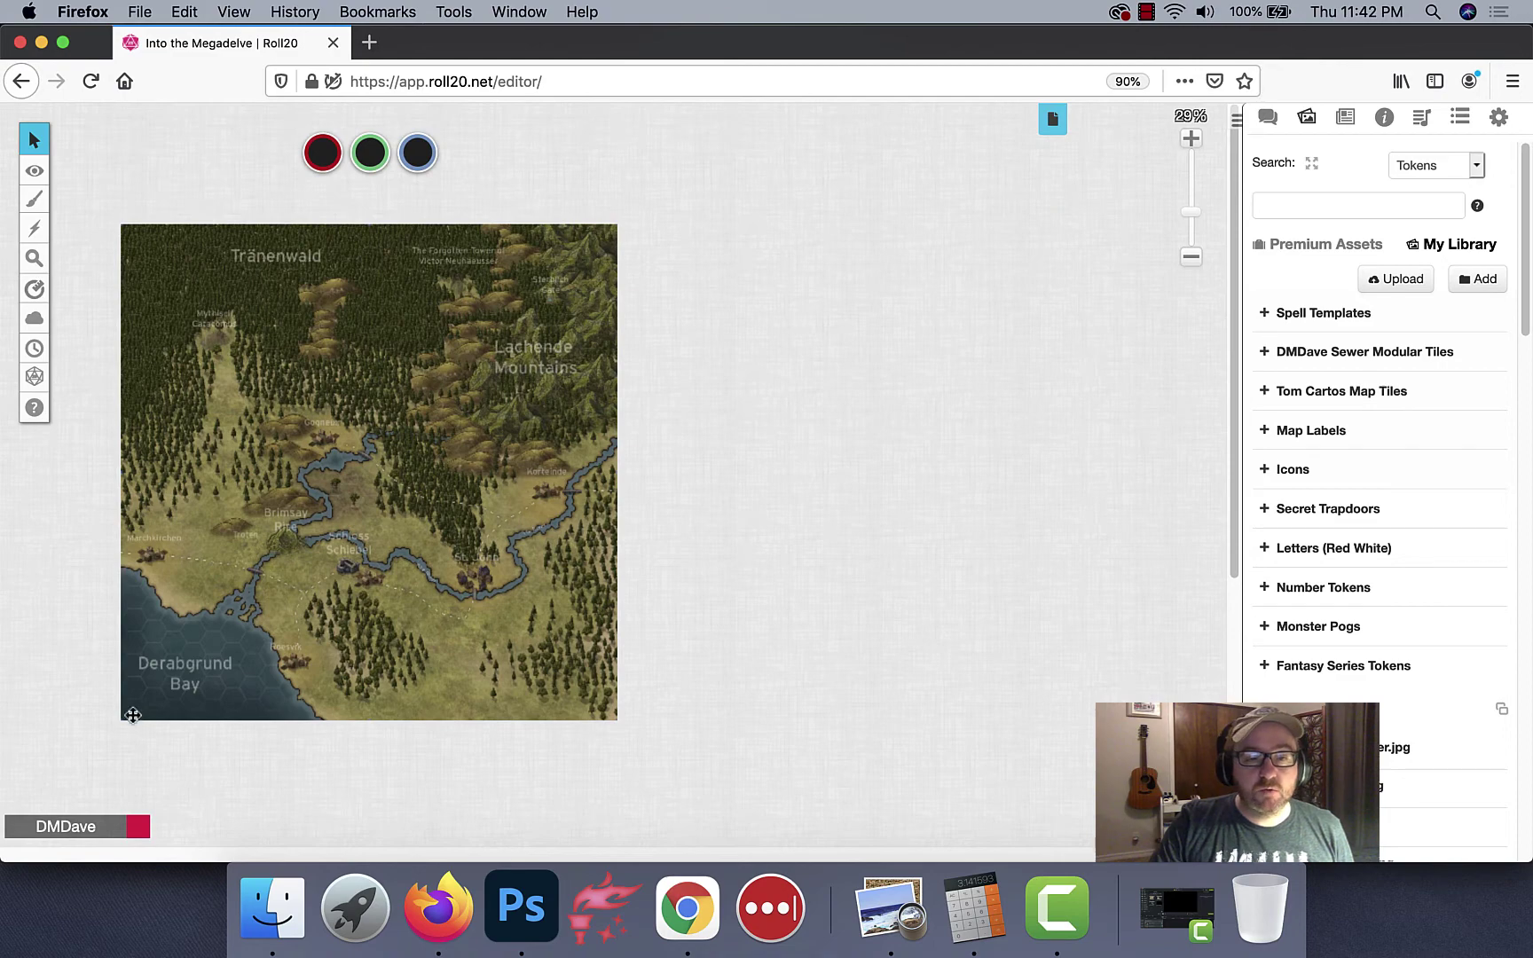
{"action": "scroll", "coordinate": [422, 706], "scroll_direction": "up", "scroll_amount": 5}
{"action": "scroll", "coordinate": [330, 552], "scroll_direction": "up", "scroll_amount": 1}
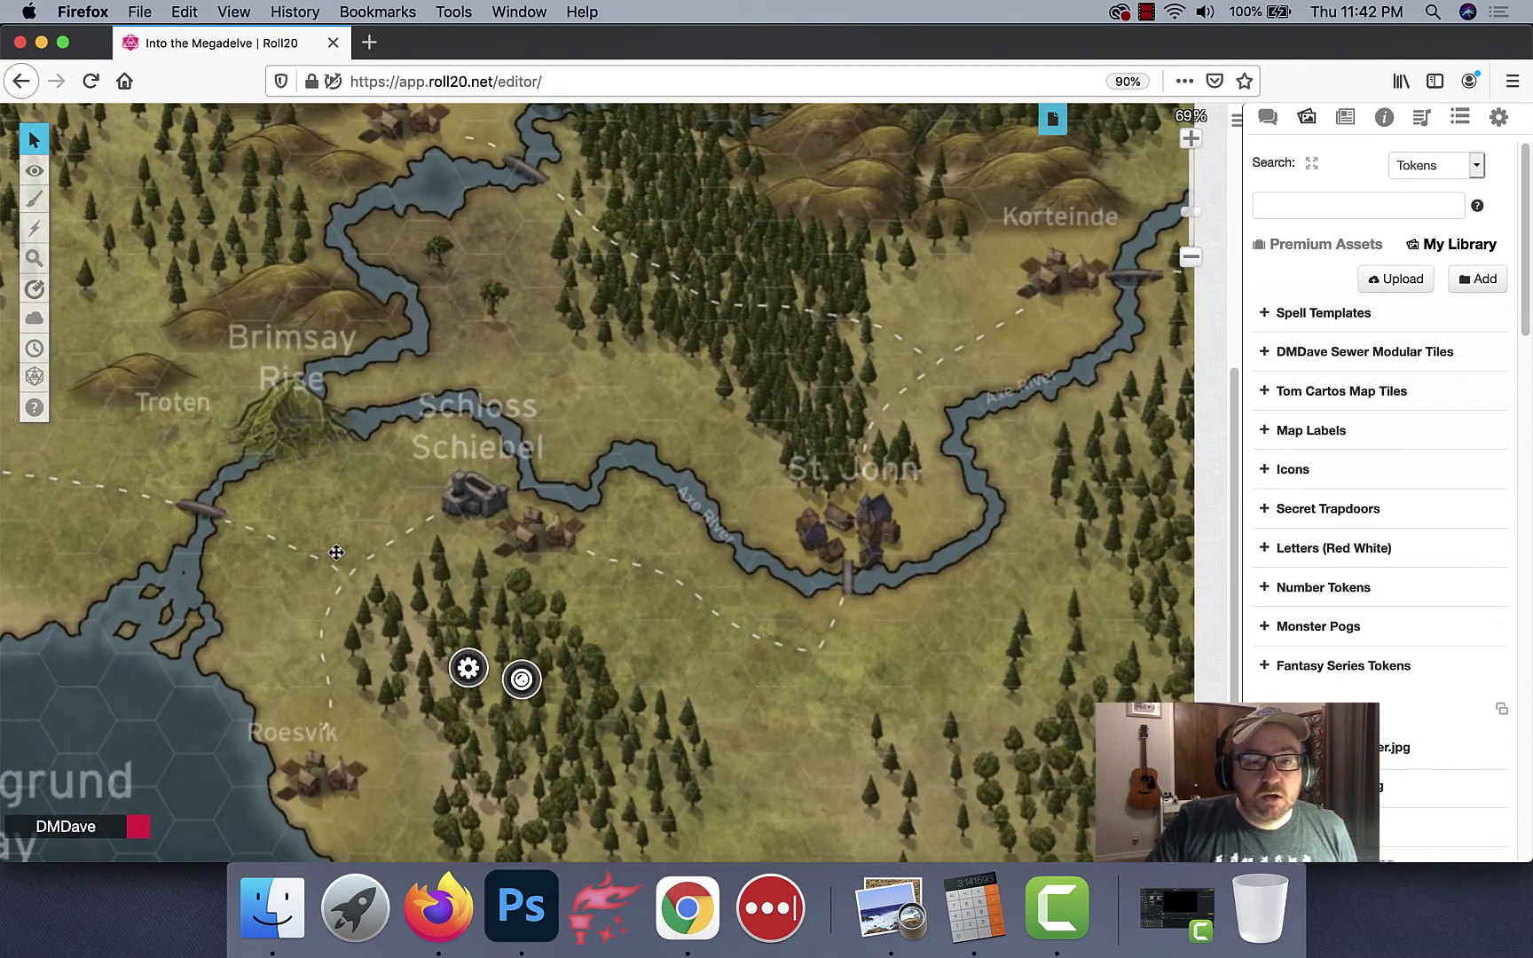
{"action": "scroll", "coordinate": [648, 528], "scroll_direction": "up", "scroll_amount": 2}
{"action": "scroll", "coordinate": [648, 528], "scroll_direction": "up", "scroll_amount": 2}
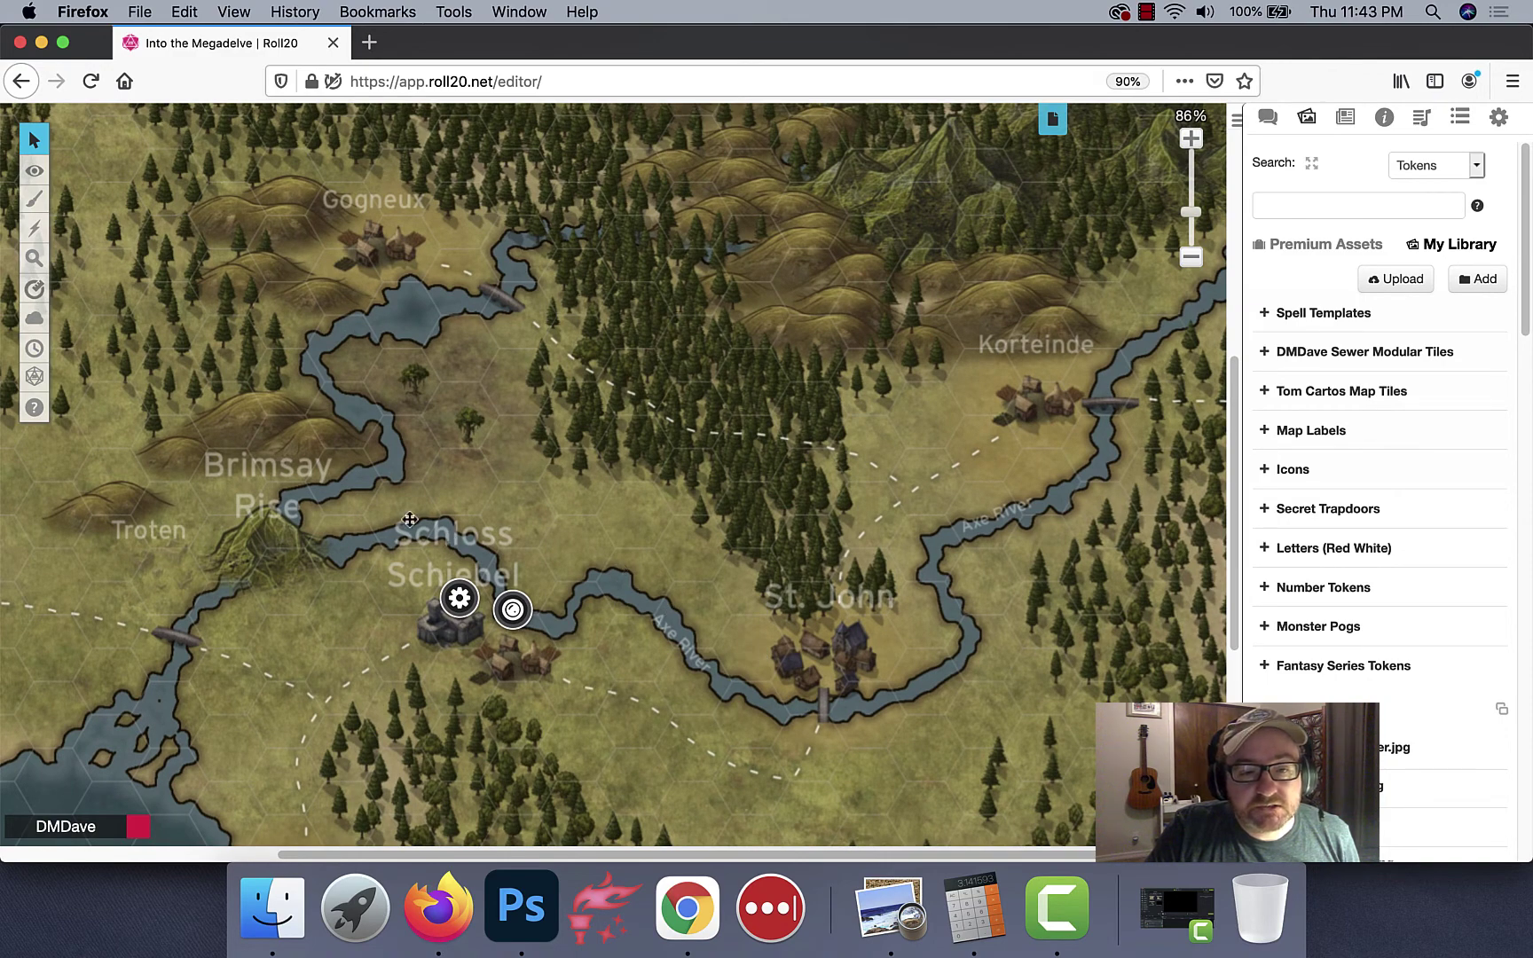
{"action": "scroll", "coordinate": [655, 542], "scroll_direction": "left", "scroll_amount": 2}
{"action": "scroll", "coordinate": [654, 543], "scroll_direction": "down", "scroll_amount": 1}
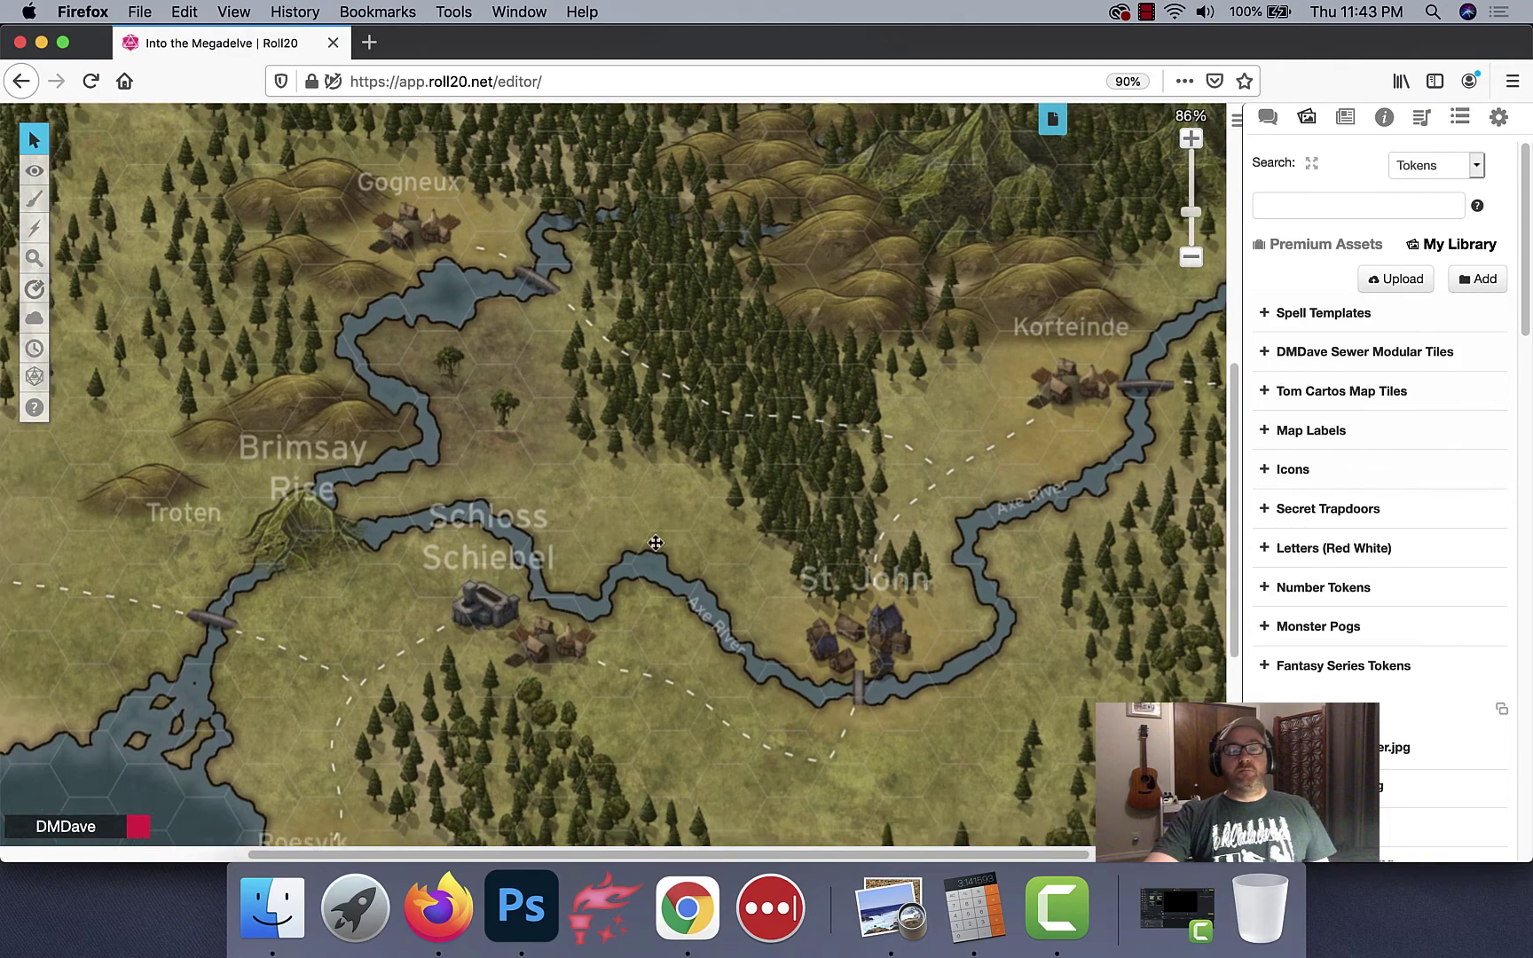
Step: Examine how the hex grid and faint GM labels look across the whole Labreca map at different magnifications
{"action": "scroll", "coordinate": [654, 543], "scroll_direction": "down", "scroll_amount": 5}
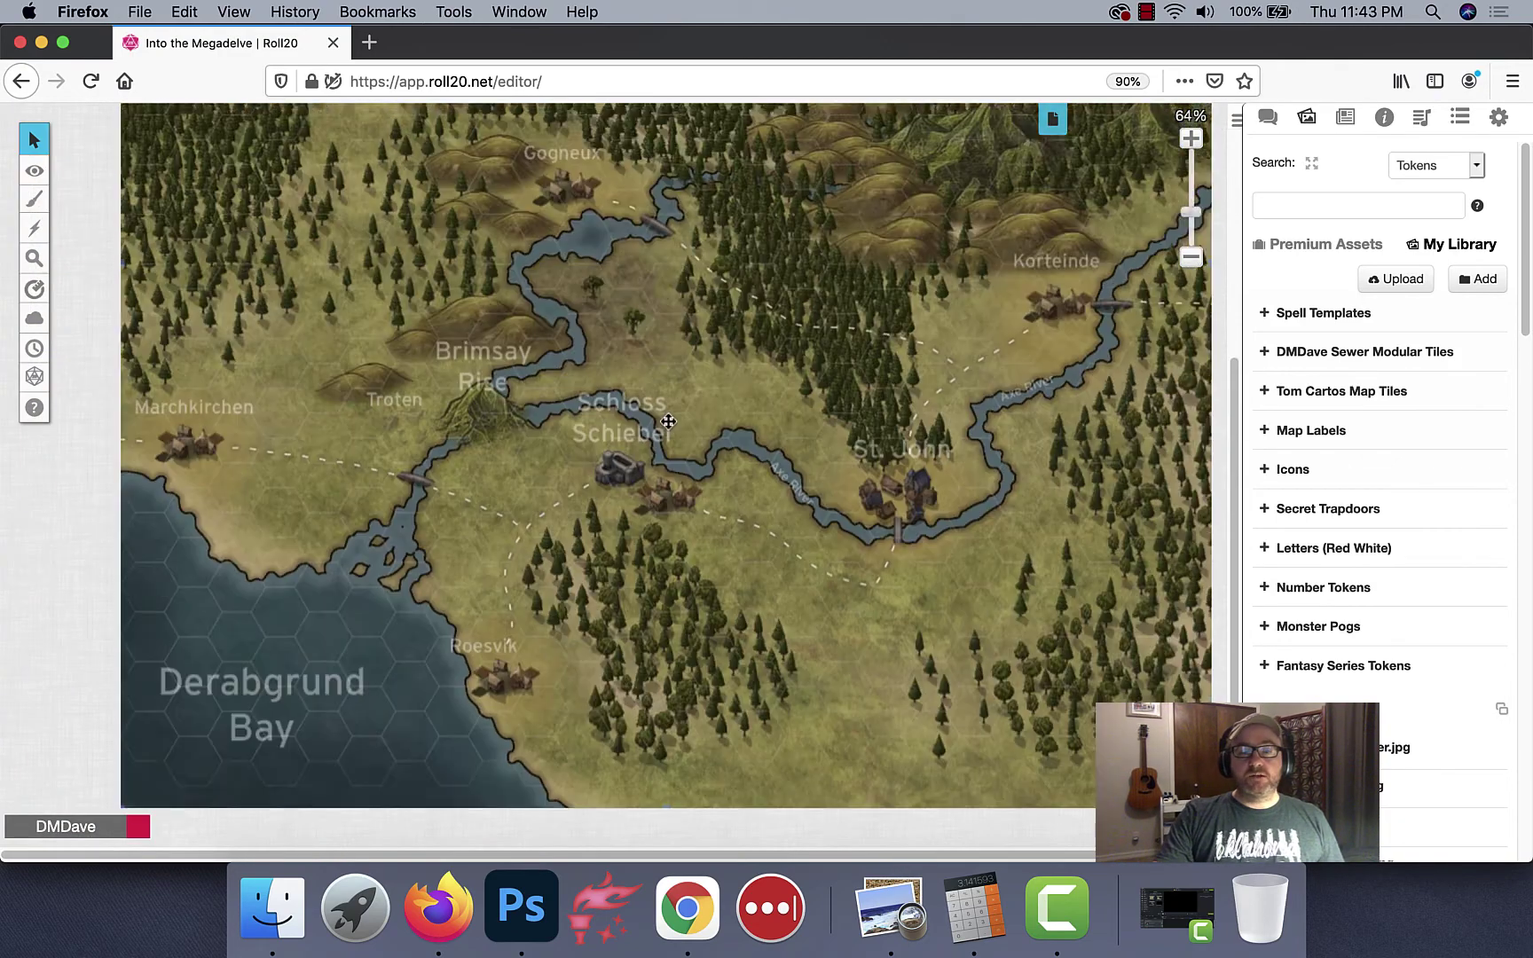
{"action": "scroll", "coordinate": [668, 420], "scroll_direction": "up", "scroll_amount": 8}
{"action": "scroll", "coordinate": [508, 418], "scroll_direction": "down", "scroll_amount": 3}
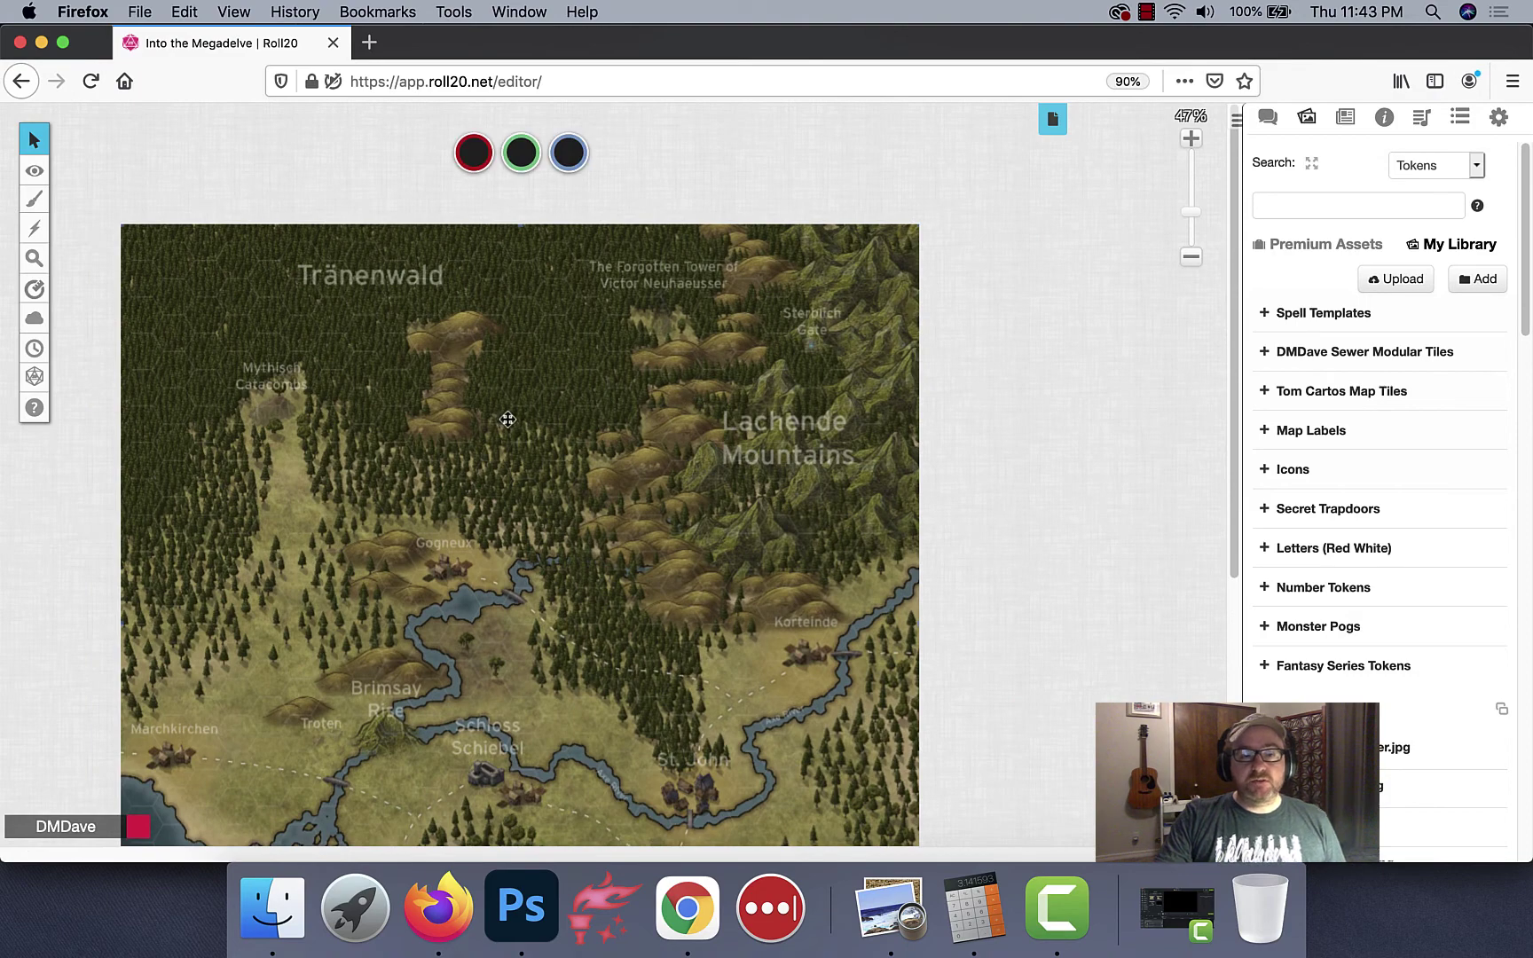
{"action": "scroll", "coordinate": [508, 419], "scroll_direction": "up", "scroll_amount": 4}
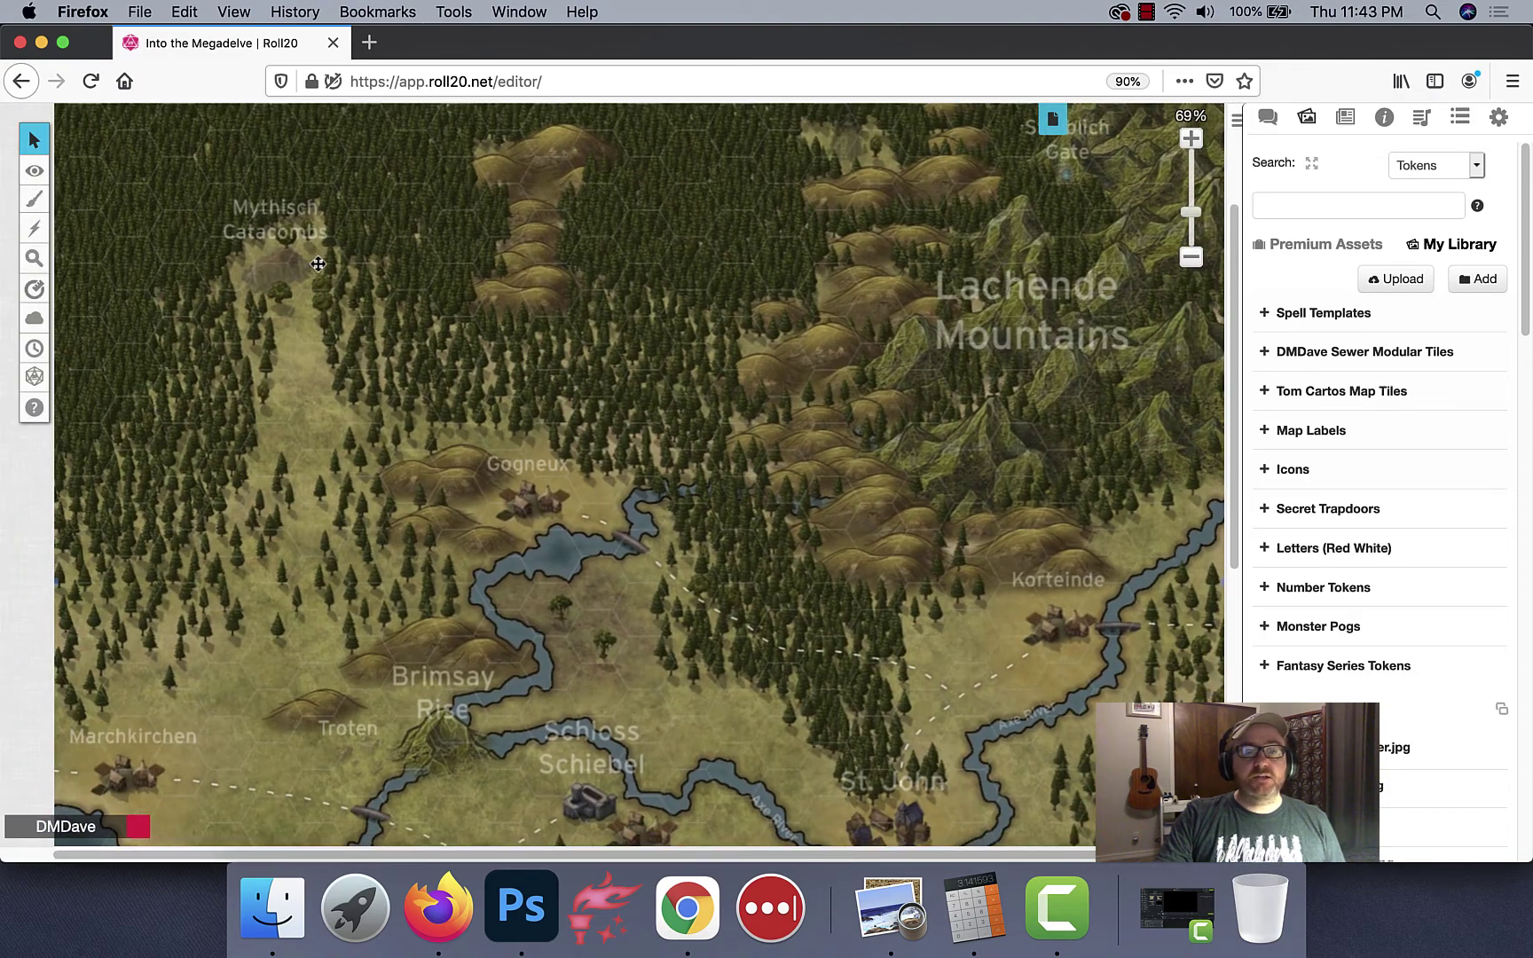
{"action": "scroll", "coordinate": [443, 483], "scroll_direction": "left", "scroll_amount": 3}
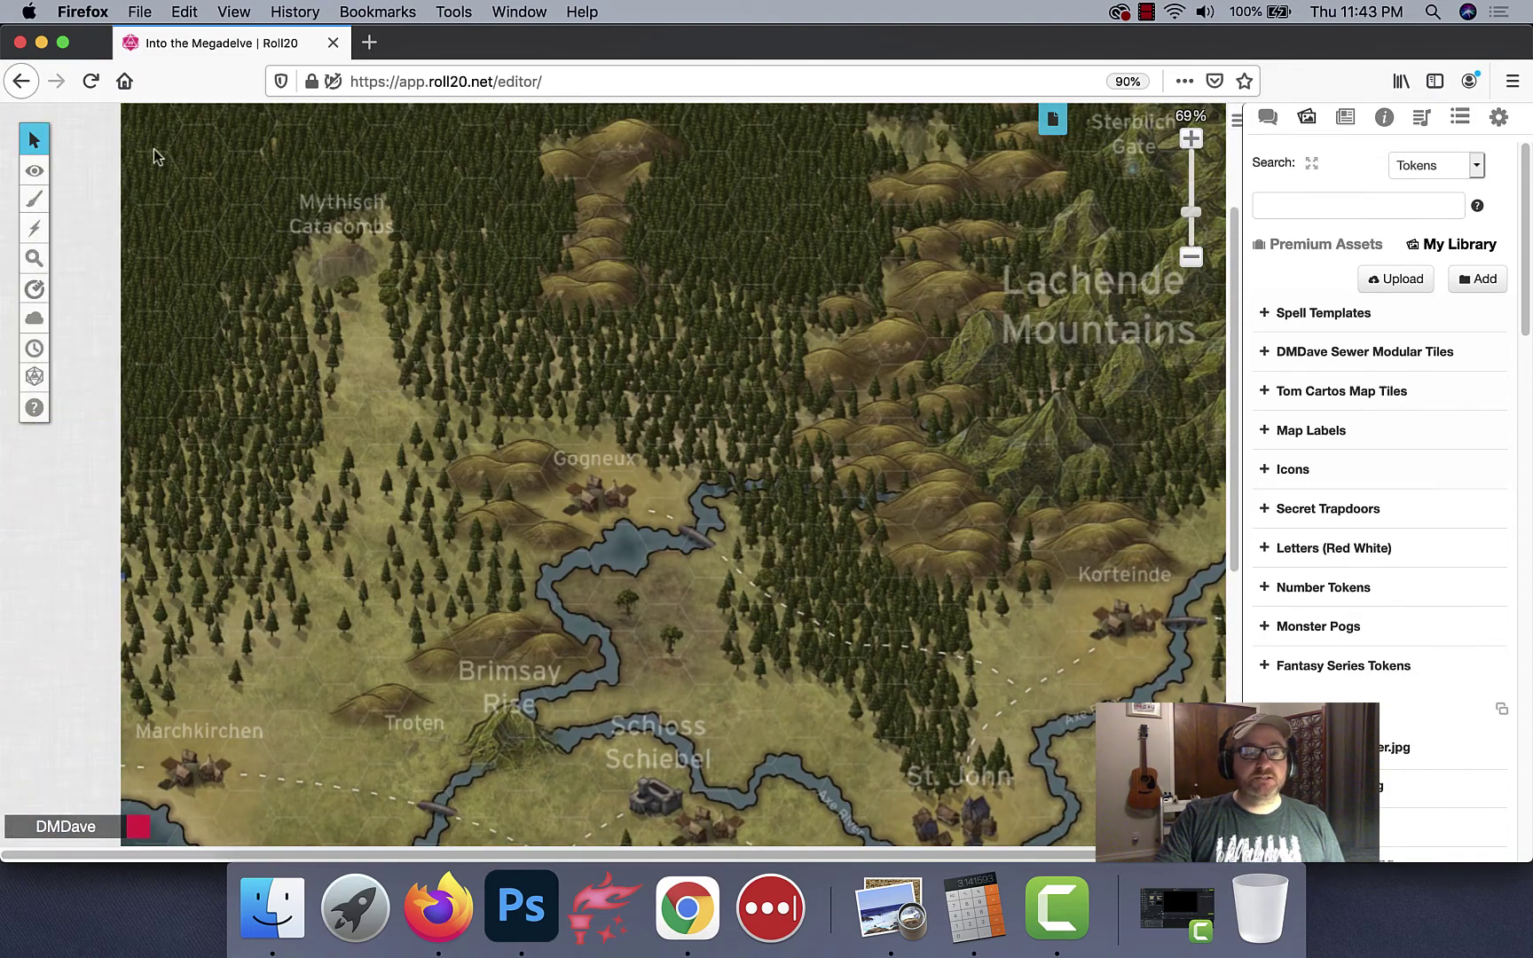
Step: Reduce the GM overlay opacity to zero to inspect the unlabelled hex map, and raise it partway to show faint place labels
{"action": "mouse_move", "coordinate": [34, 169]}
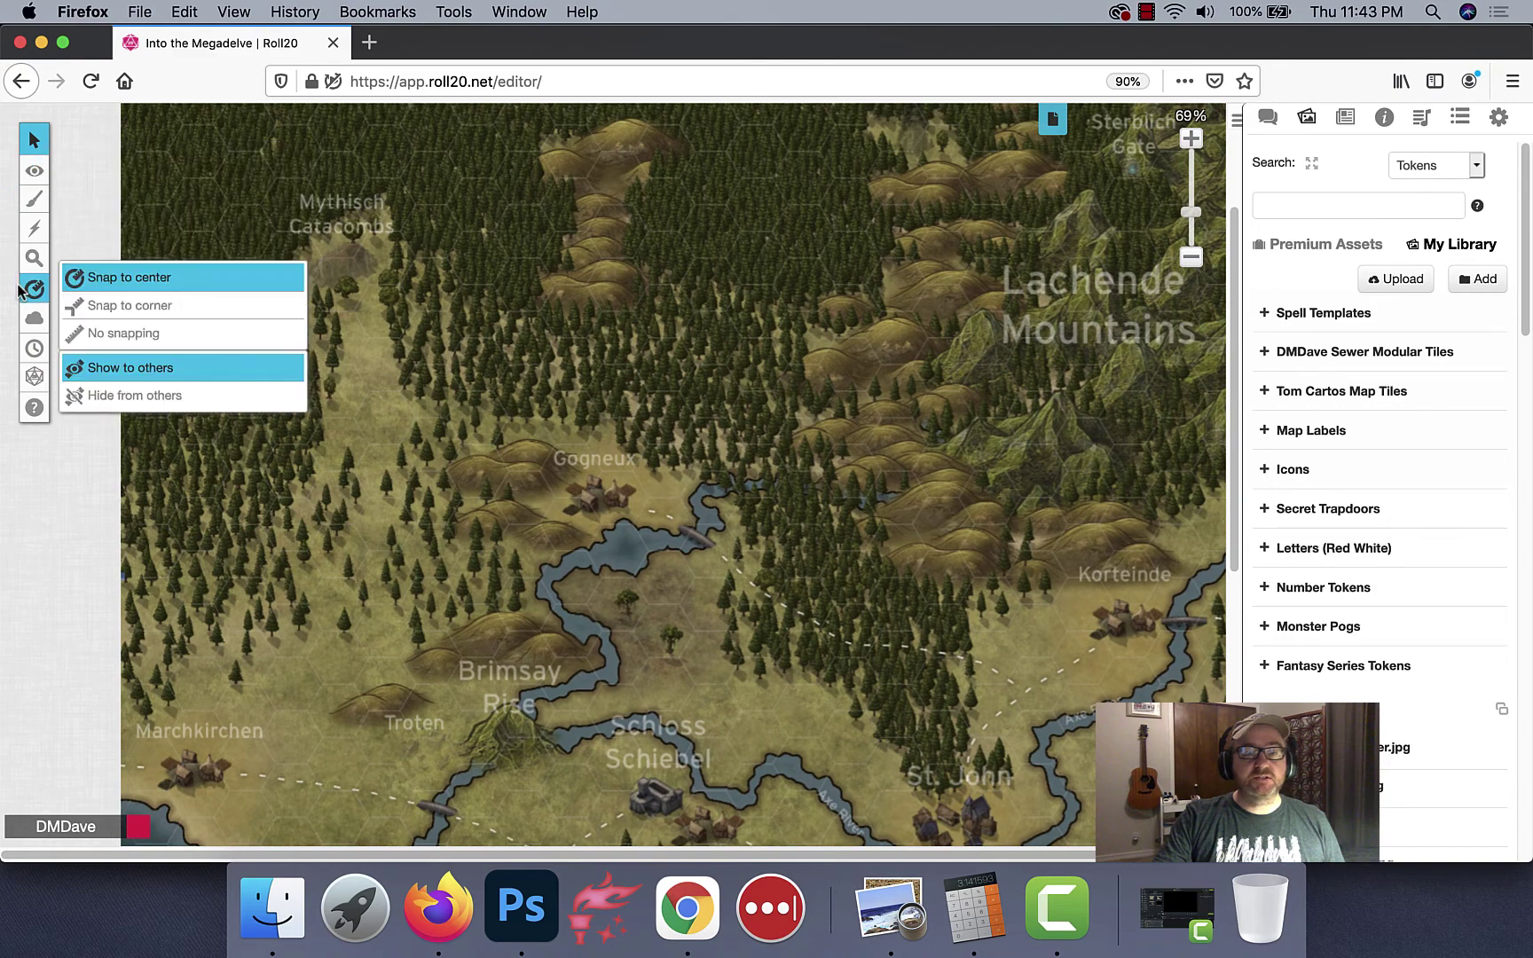
{"action": "scroll", "coordinate": [742, 468], "scroll_direction": "down", "scroll_amount": 5}
{"action": "scroll", "coordinate": [742, 468], "scroll_direction": "right", "scroll_amount": 5}
{"action": "scroll", "coordinate": [733, 448], "scroll_direction": "down", "scroll_amount": 5}
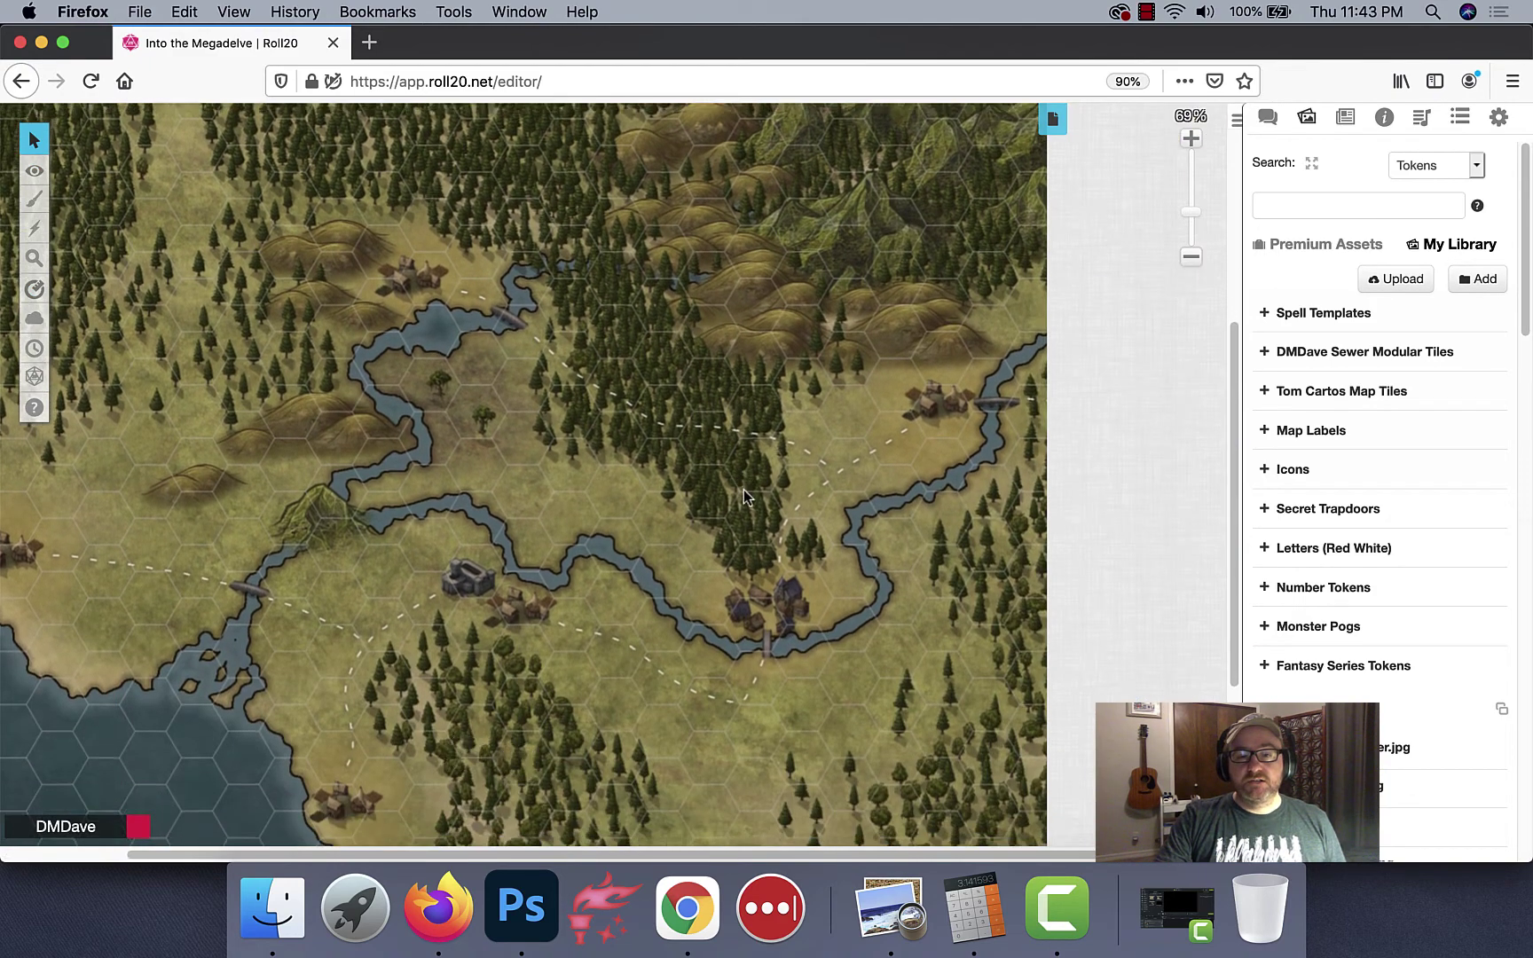
{"action": "scroll", "coordinate": [823, 578], "scroll_direction": "down", "scroll_amount": 5}
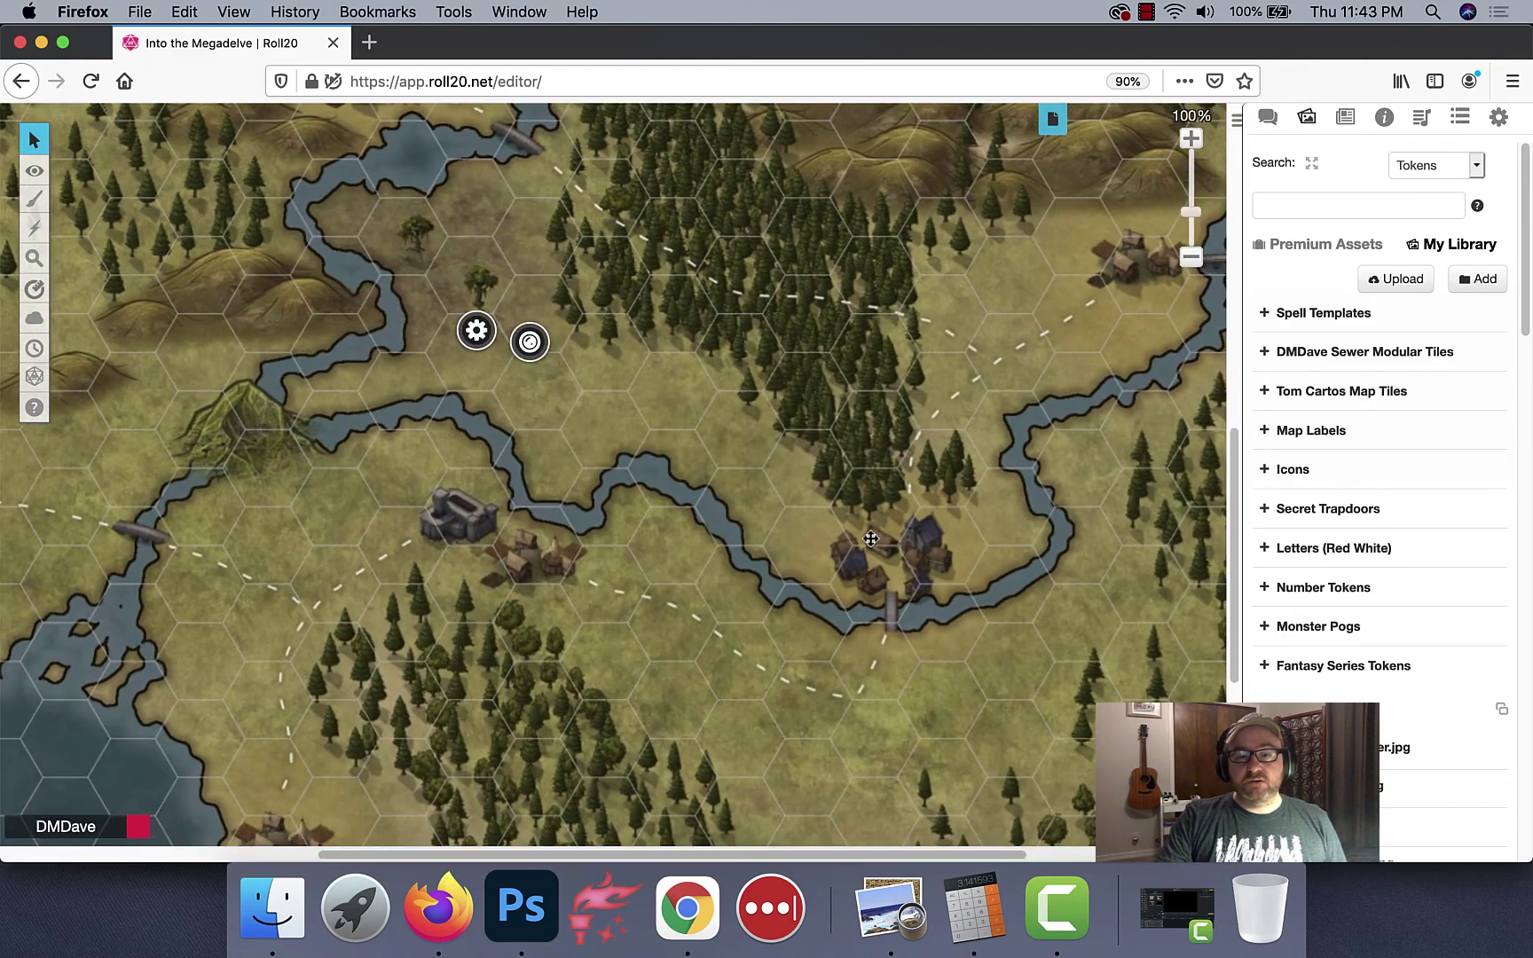
{"action": "scroll", "coordinate": [715, 445], "scroll_direction": "up", "scroll_amount": 3}
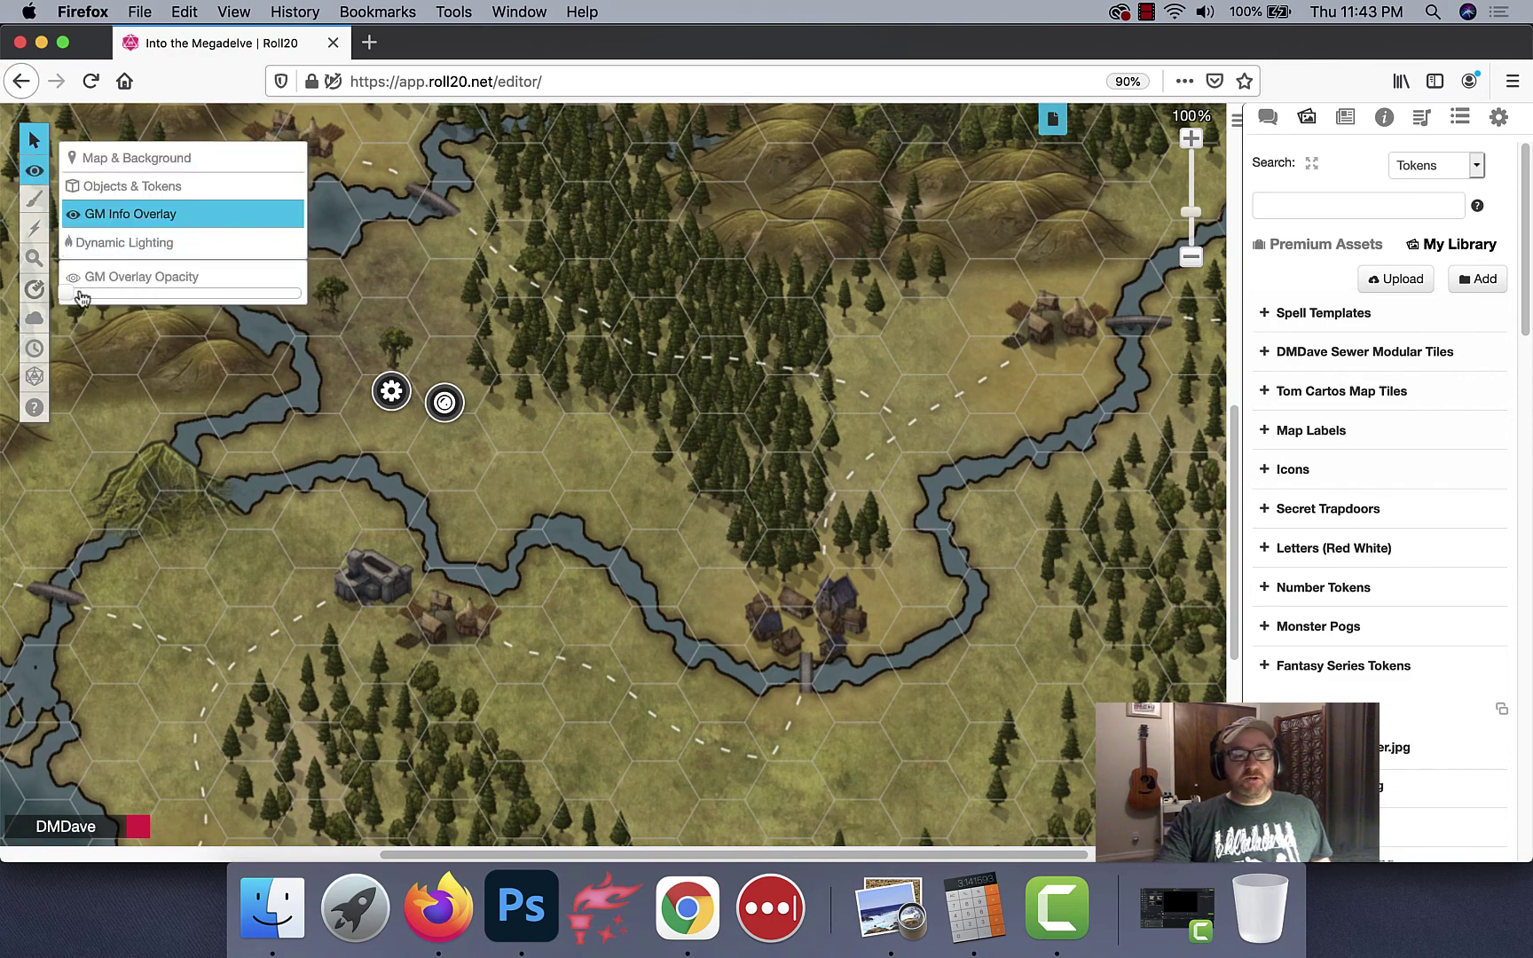
{"action": "left_click_drag", "start_coordinate": [70, 302], "coordinate": [158, 302]}
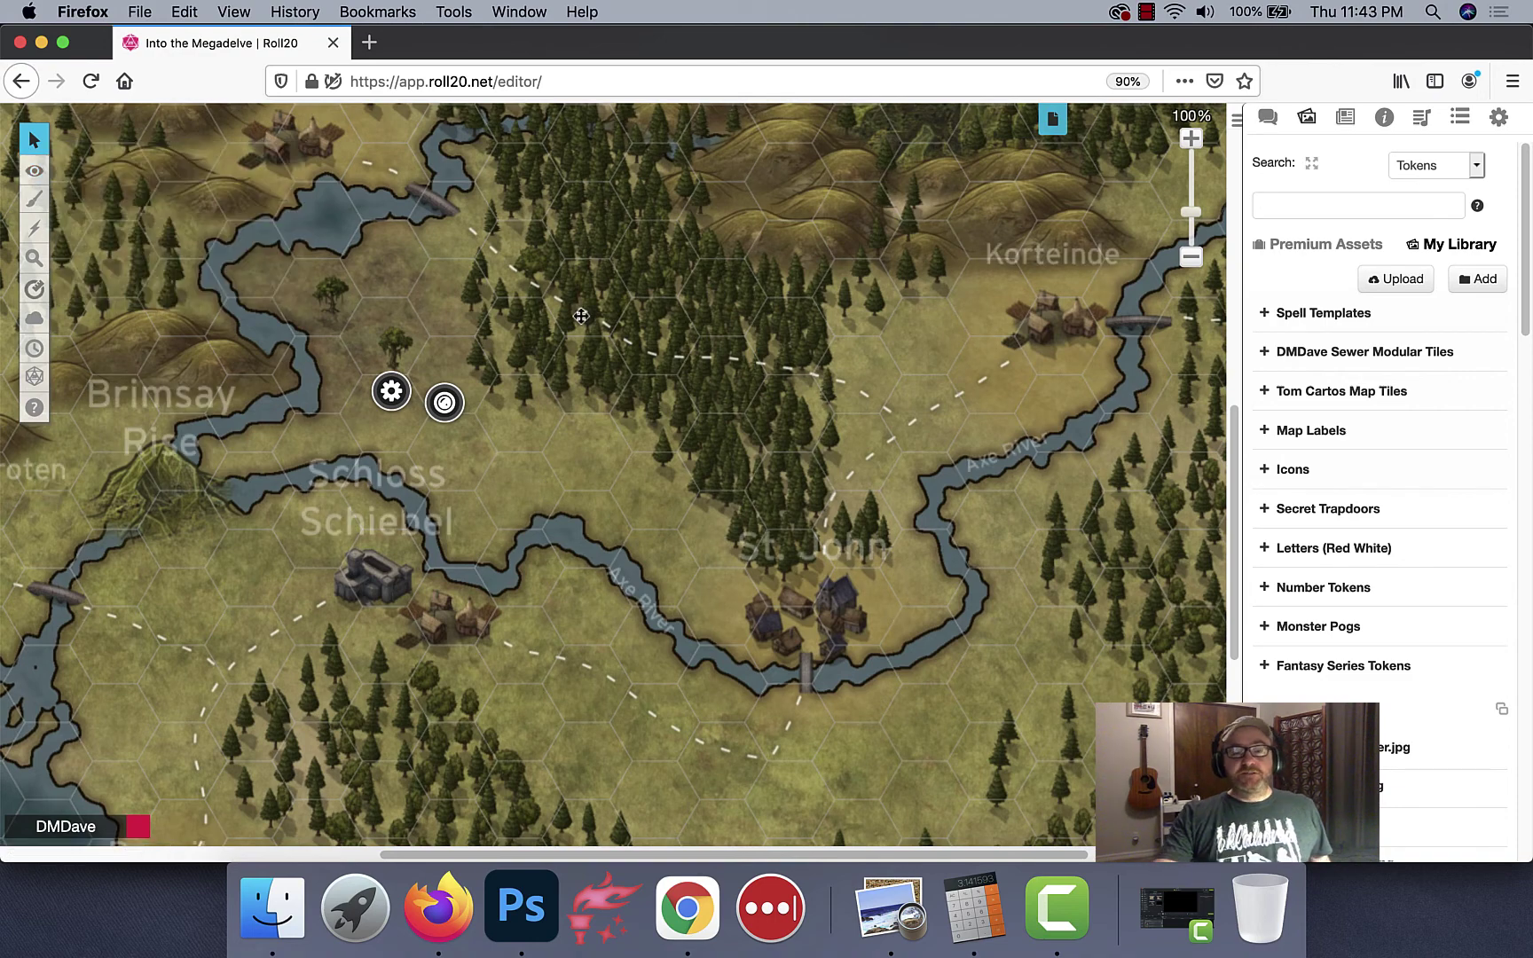